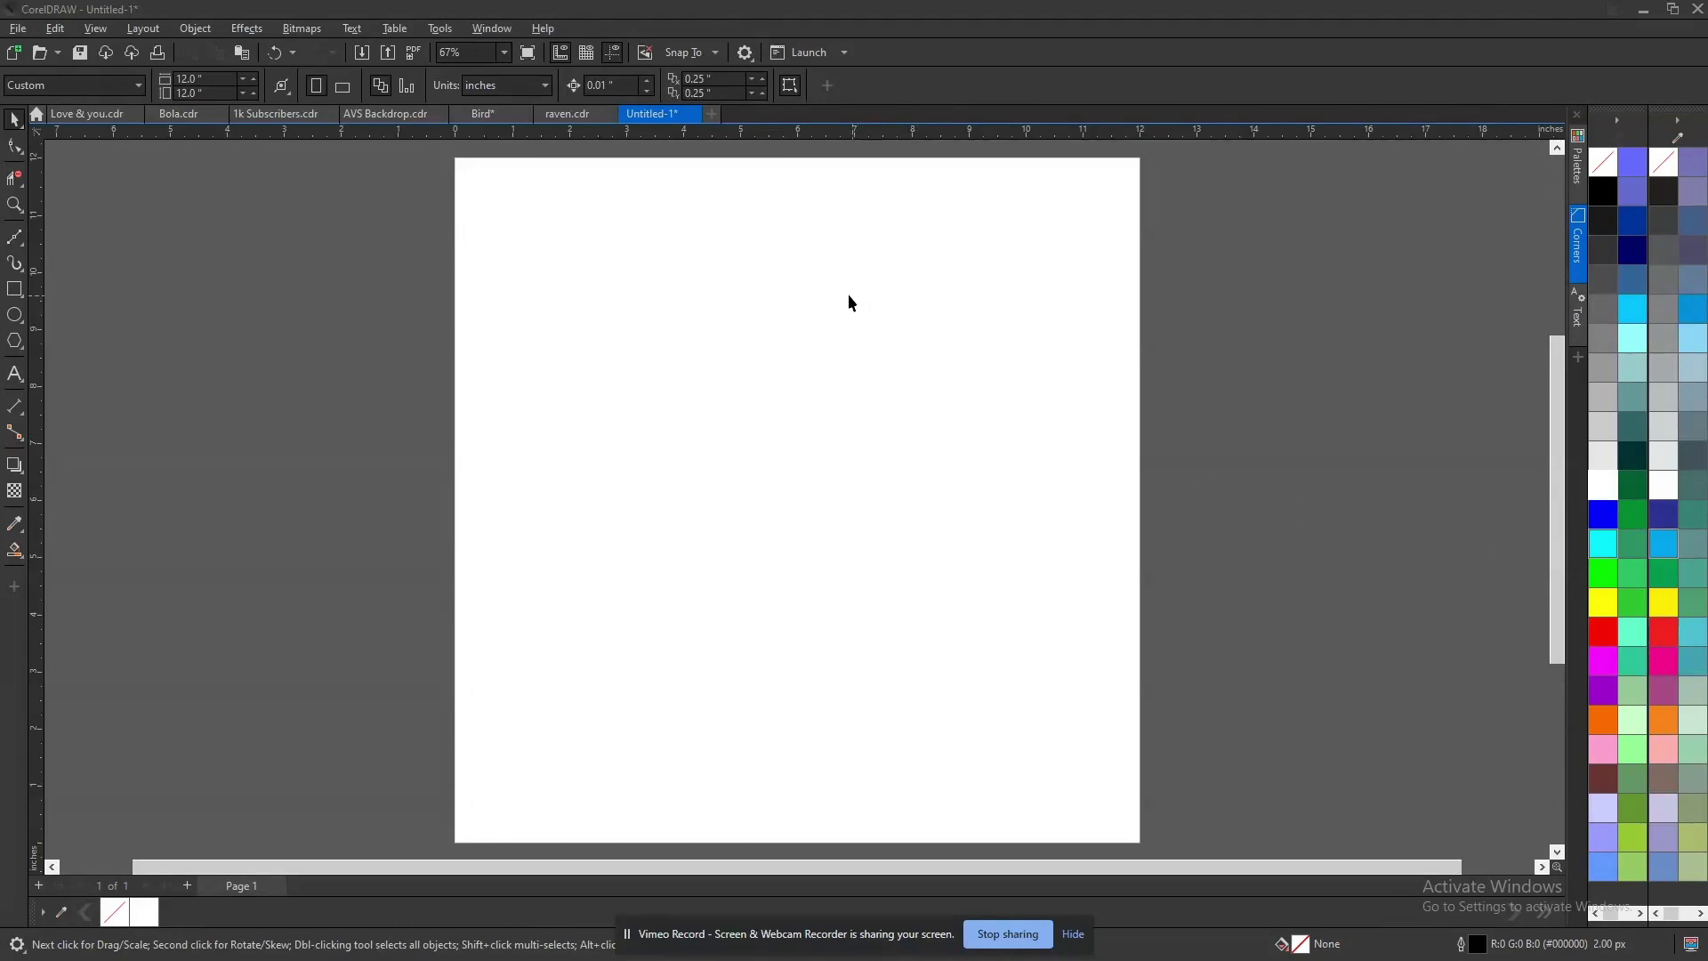
- Add the artistic text "1.618" on the upper part of the page
click(699, 263)
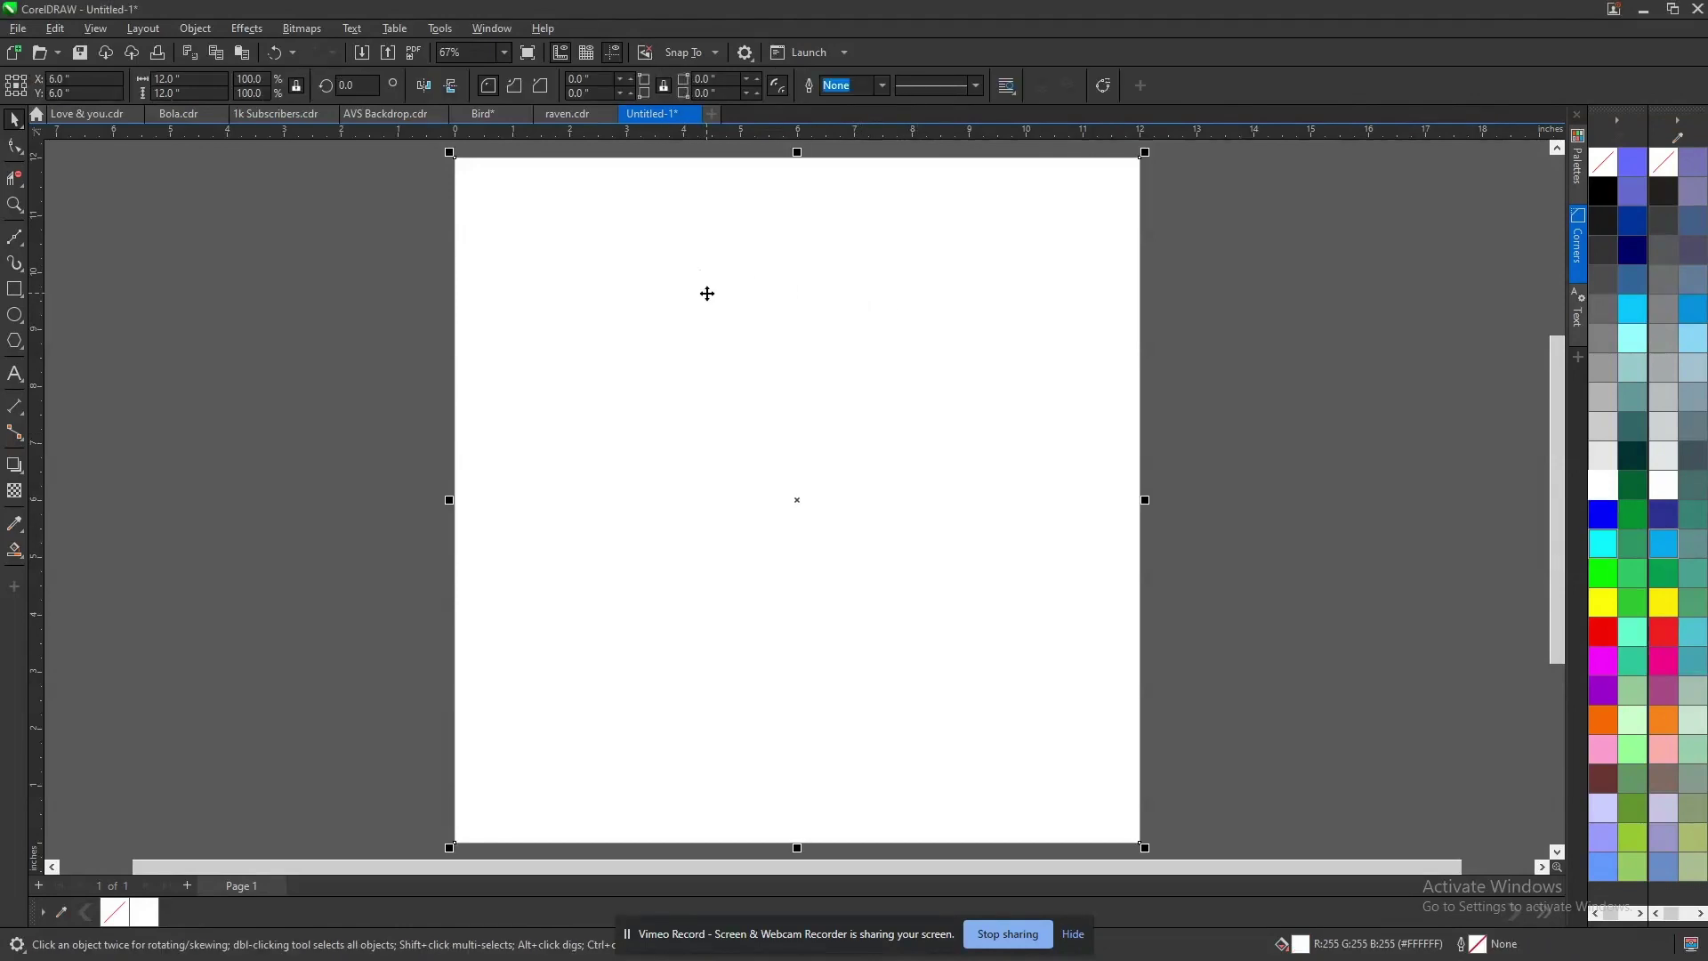
key(F8)
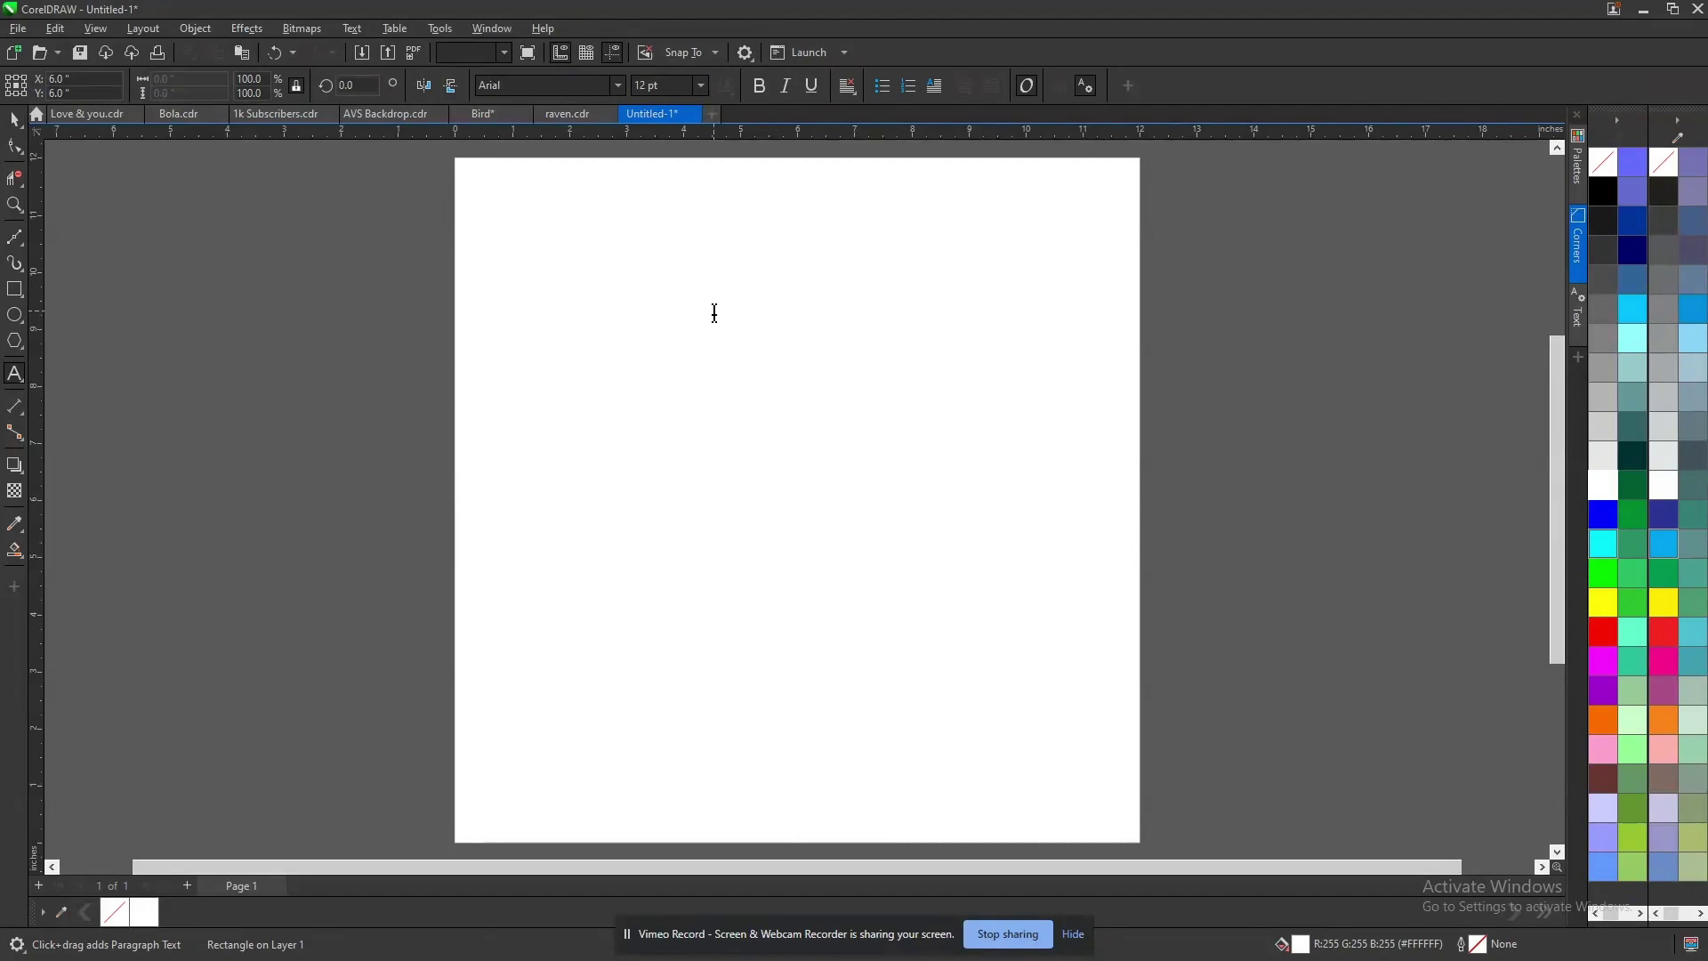
text(.618)
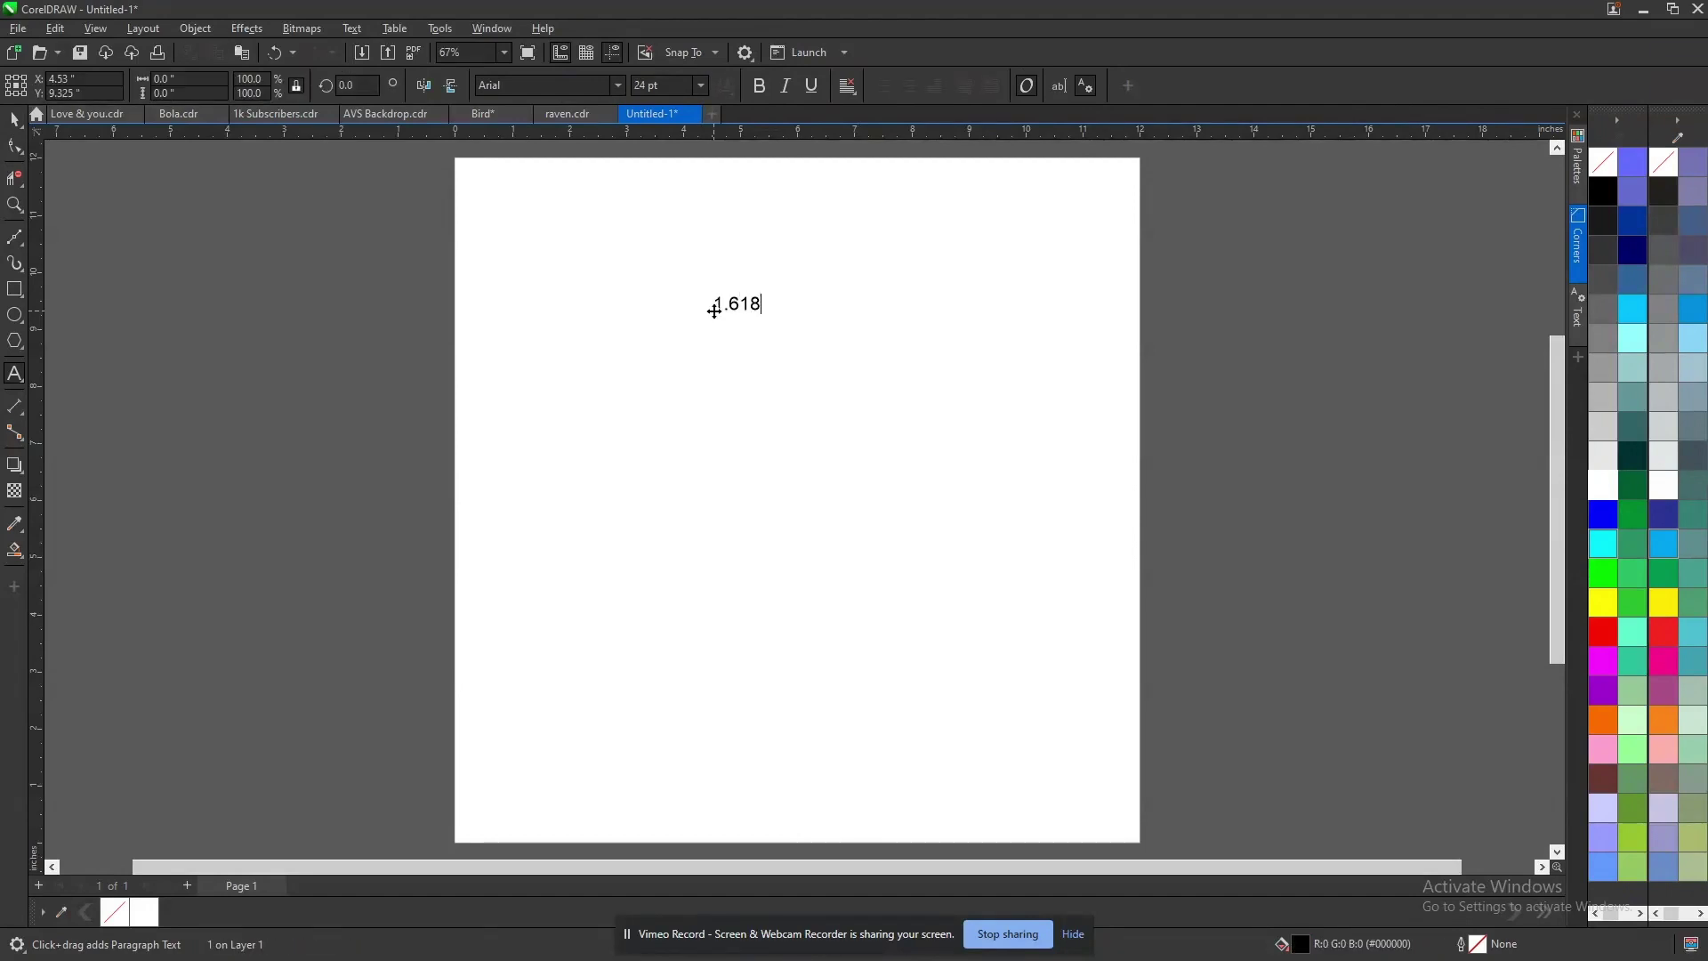
key(ctrl+space)
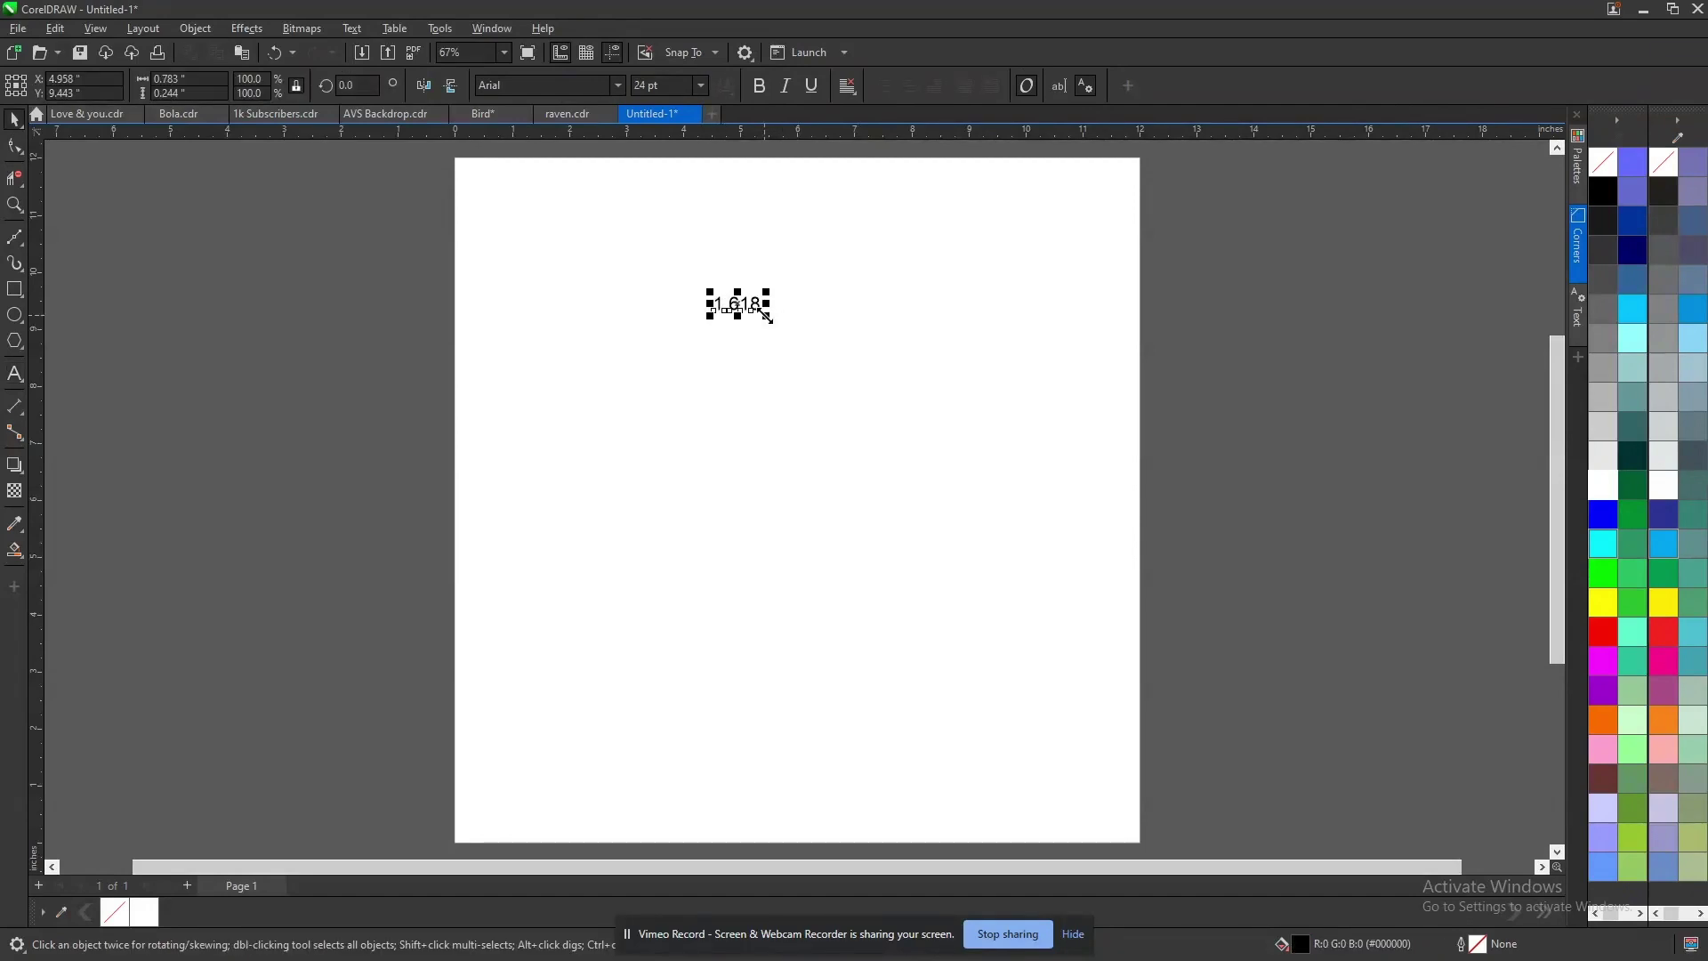
- Enlarge the 1.618 text to about 62 pt and move it off the page, beyond its right edge
click(758, 317)
click(738, 305)
drag(765, 316, 837, 370)
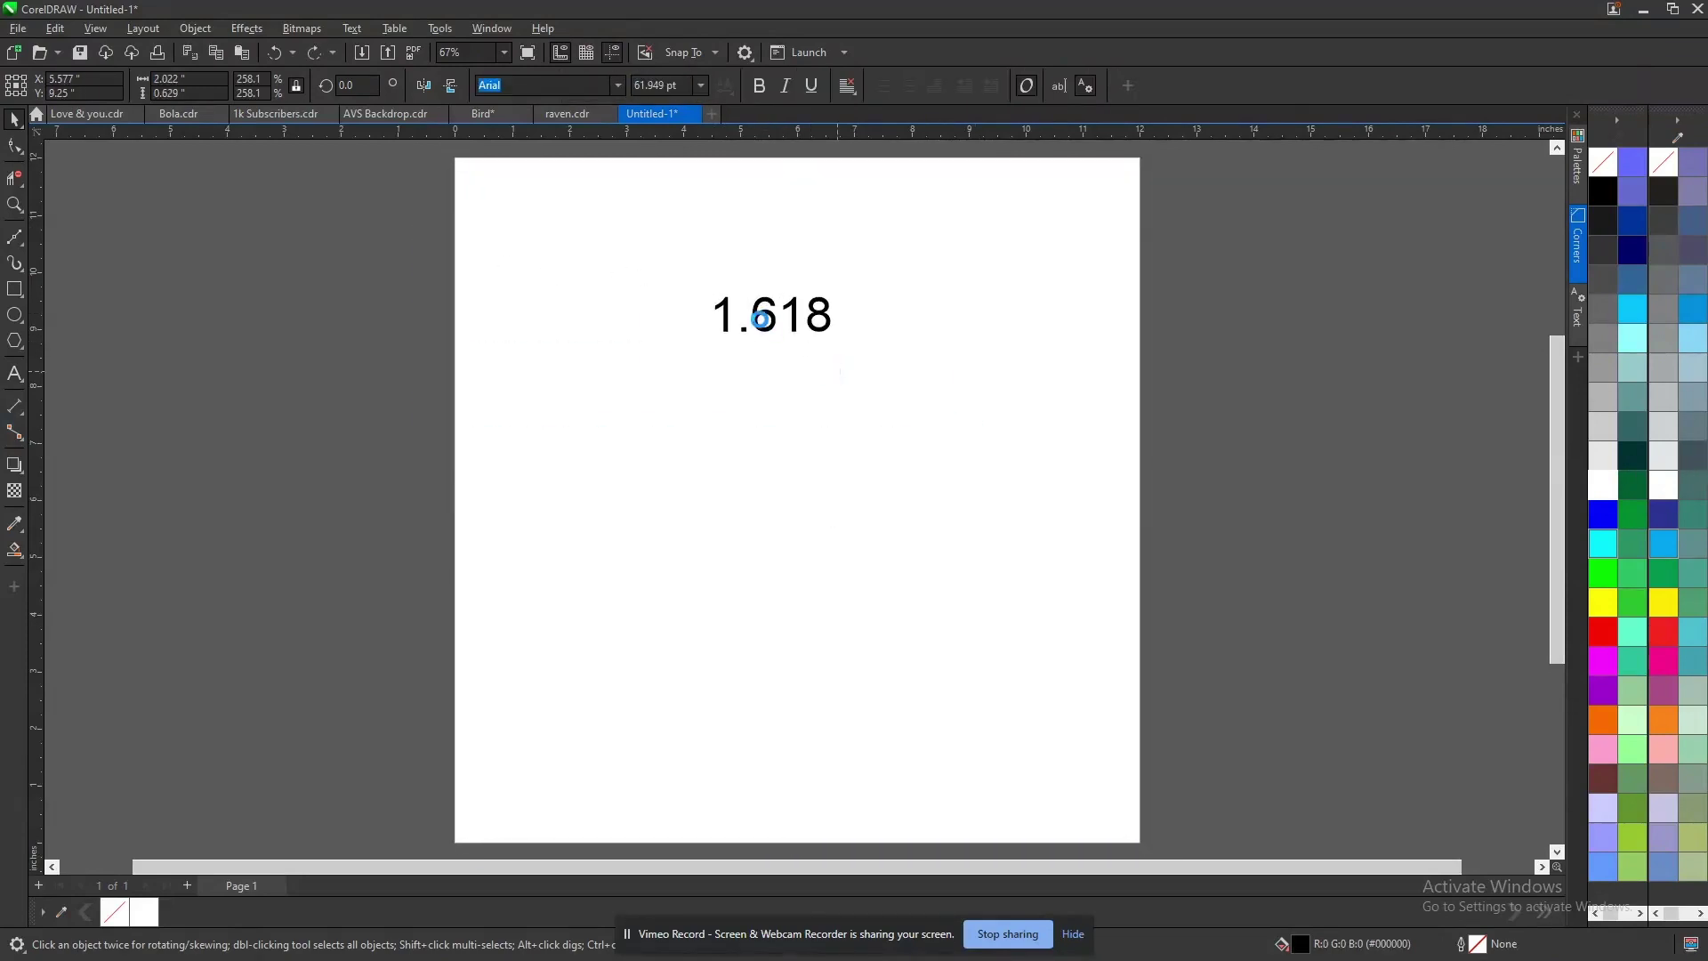
drag(759, 313, 1260, 327)
key(Escape)
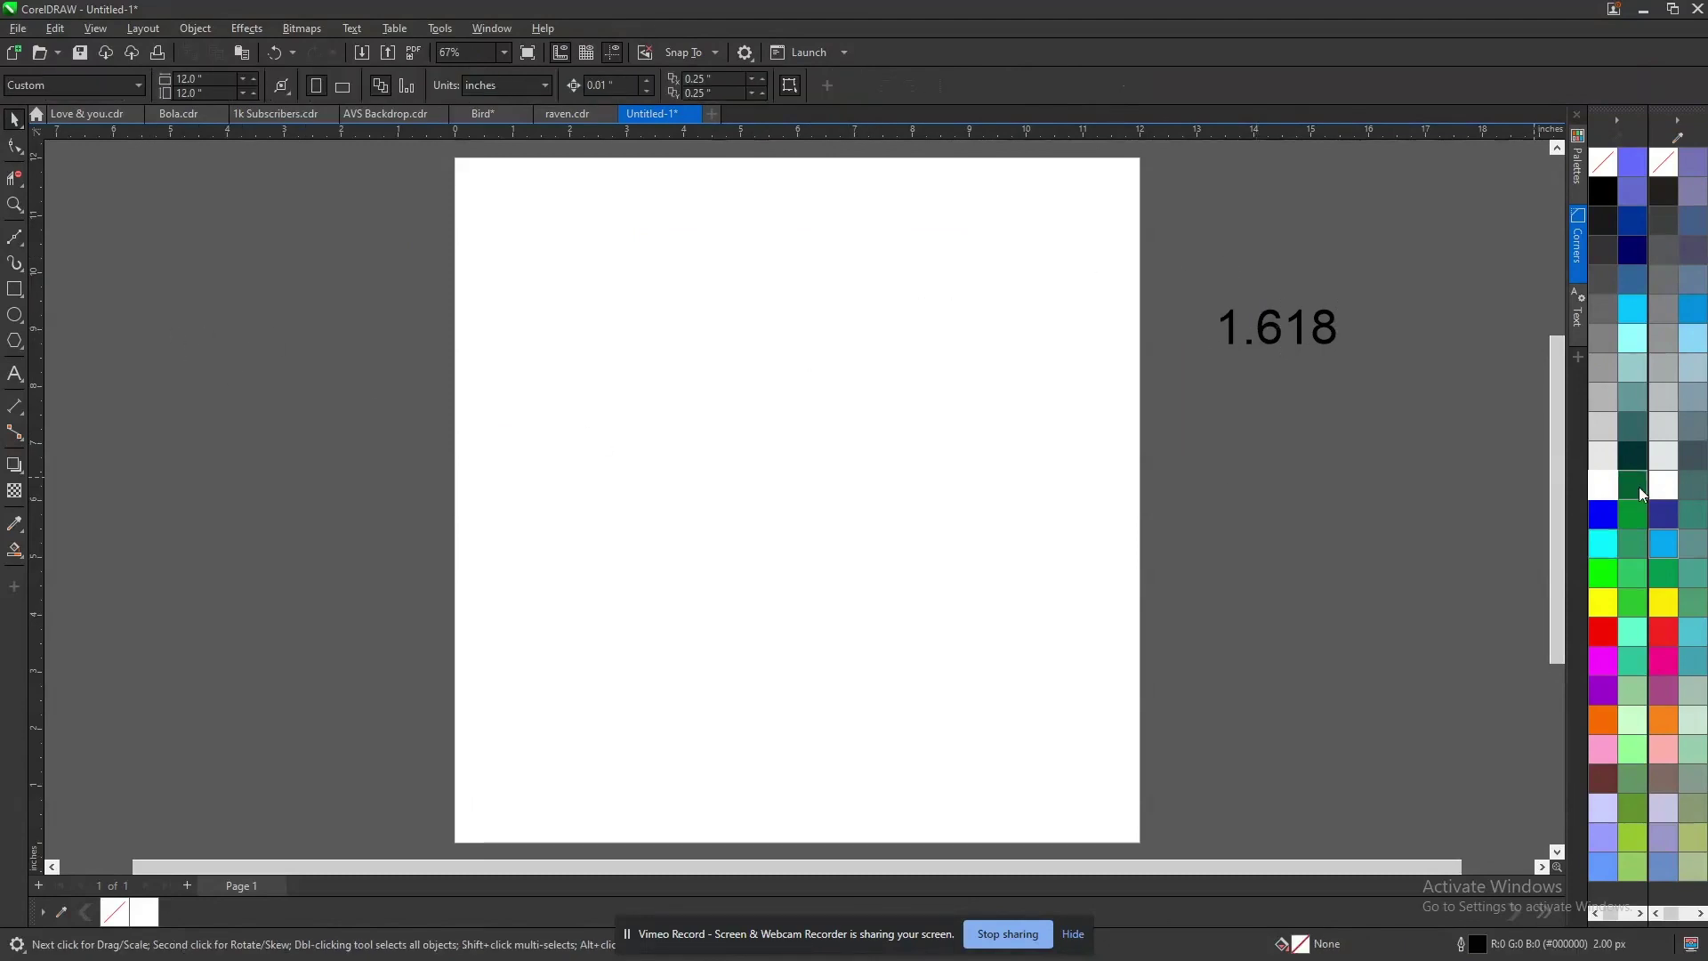
scroll(1634, 471, down, 3)
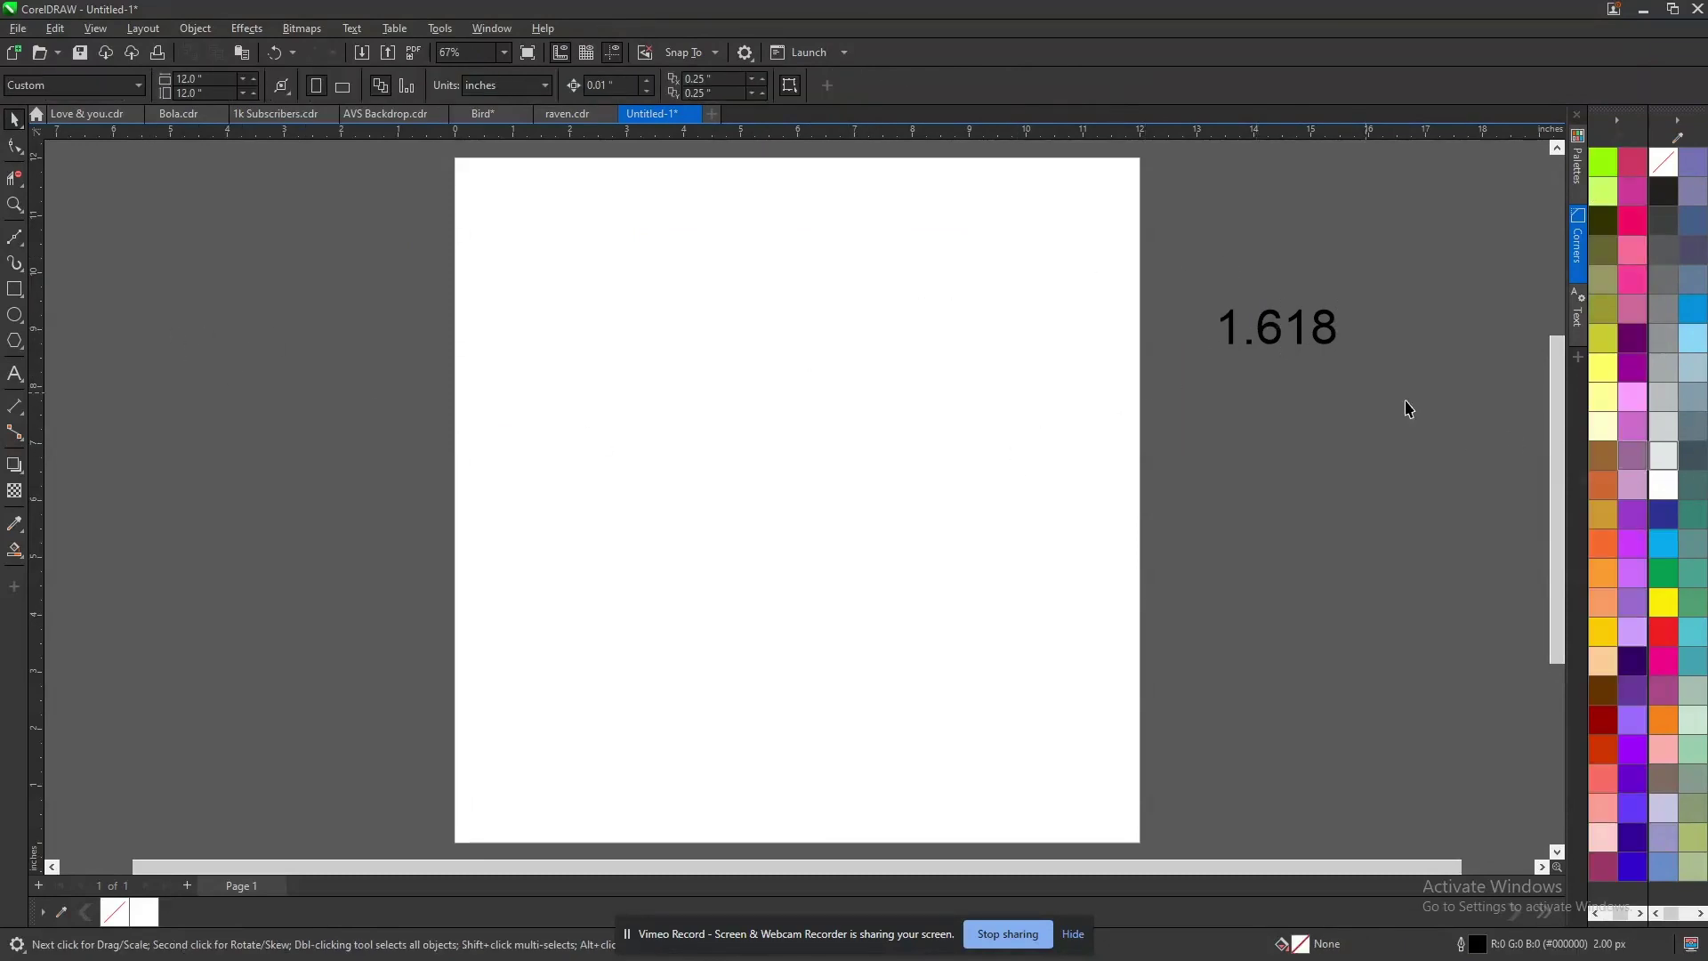
scroll(1611, 378, up, 3)
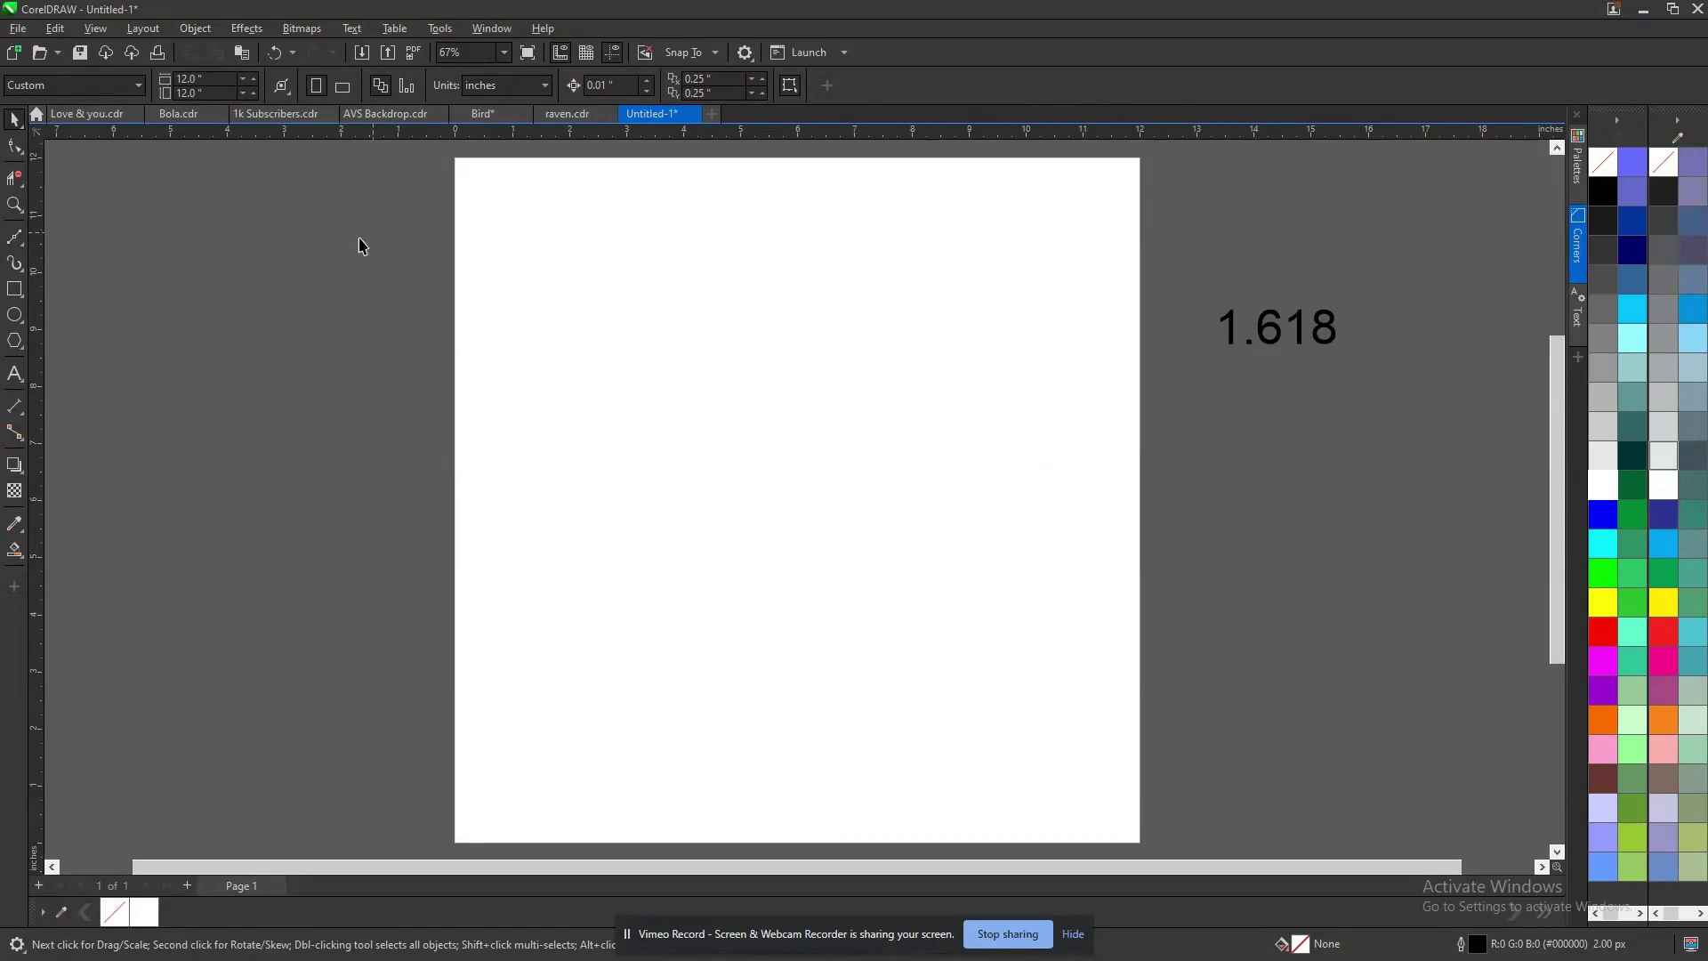
- Draw a square about 1.56 in wide and place a copy directly below it with the edges touching
click(14, 290)
drag(822, 318, 912, 407)
key(space)
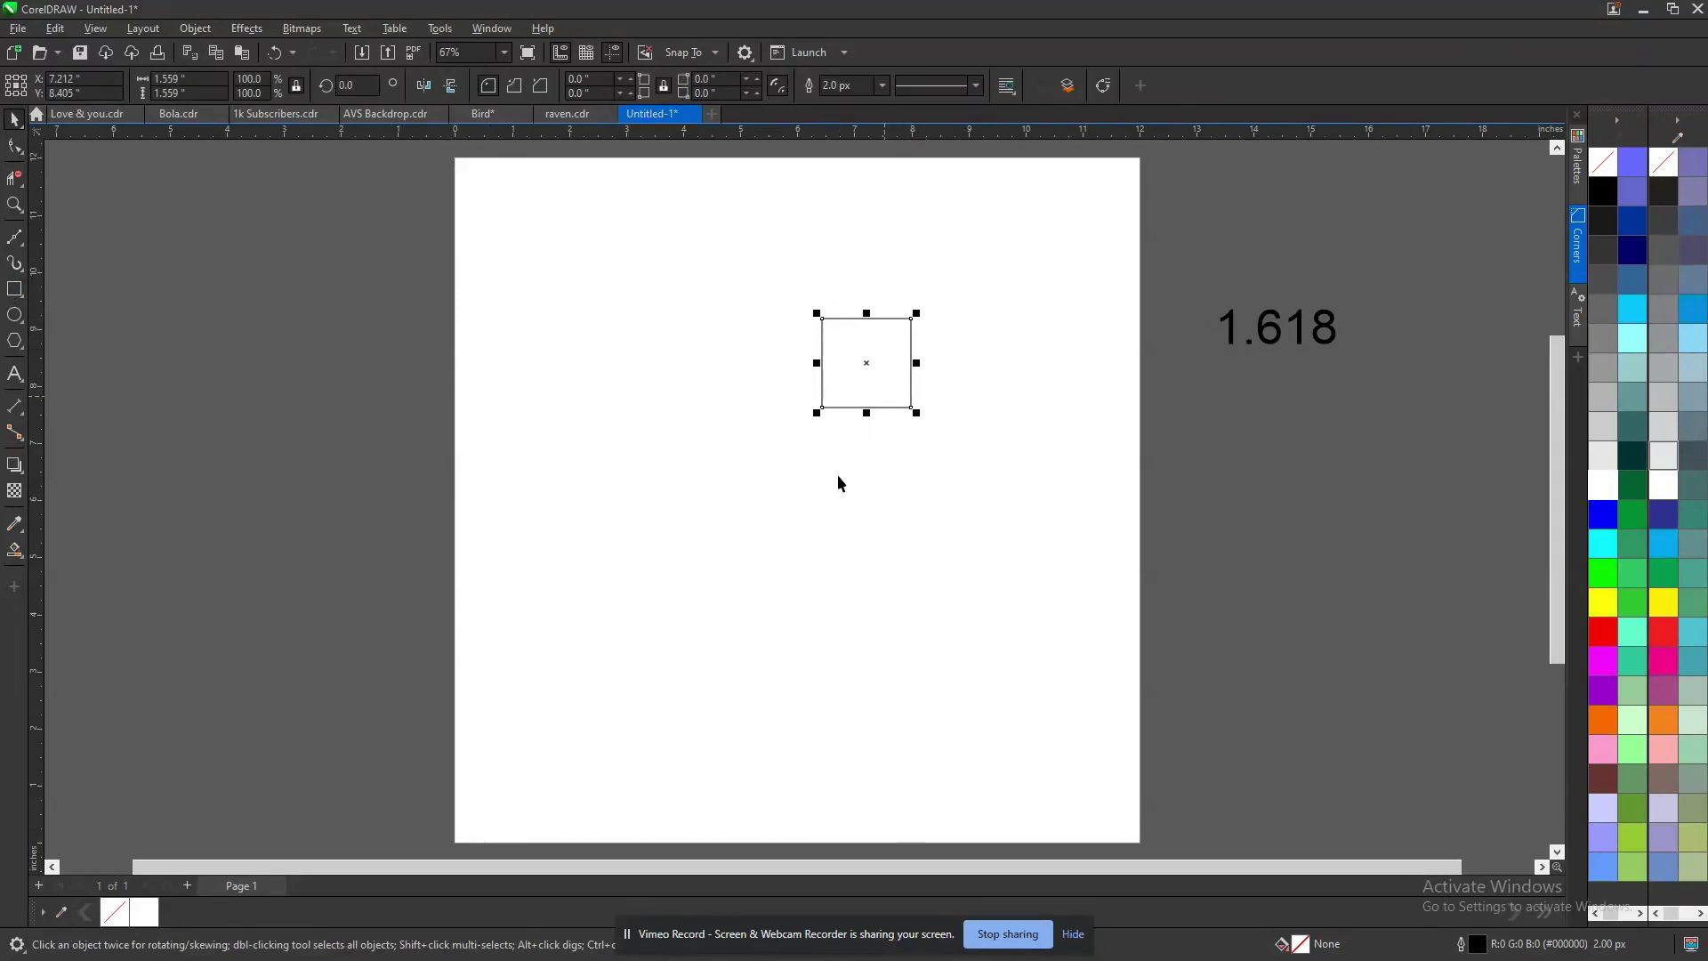
scroll(840, 467, up, 1)
drag(814, 240, 824, 371)
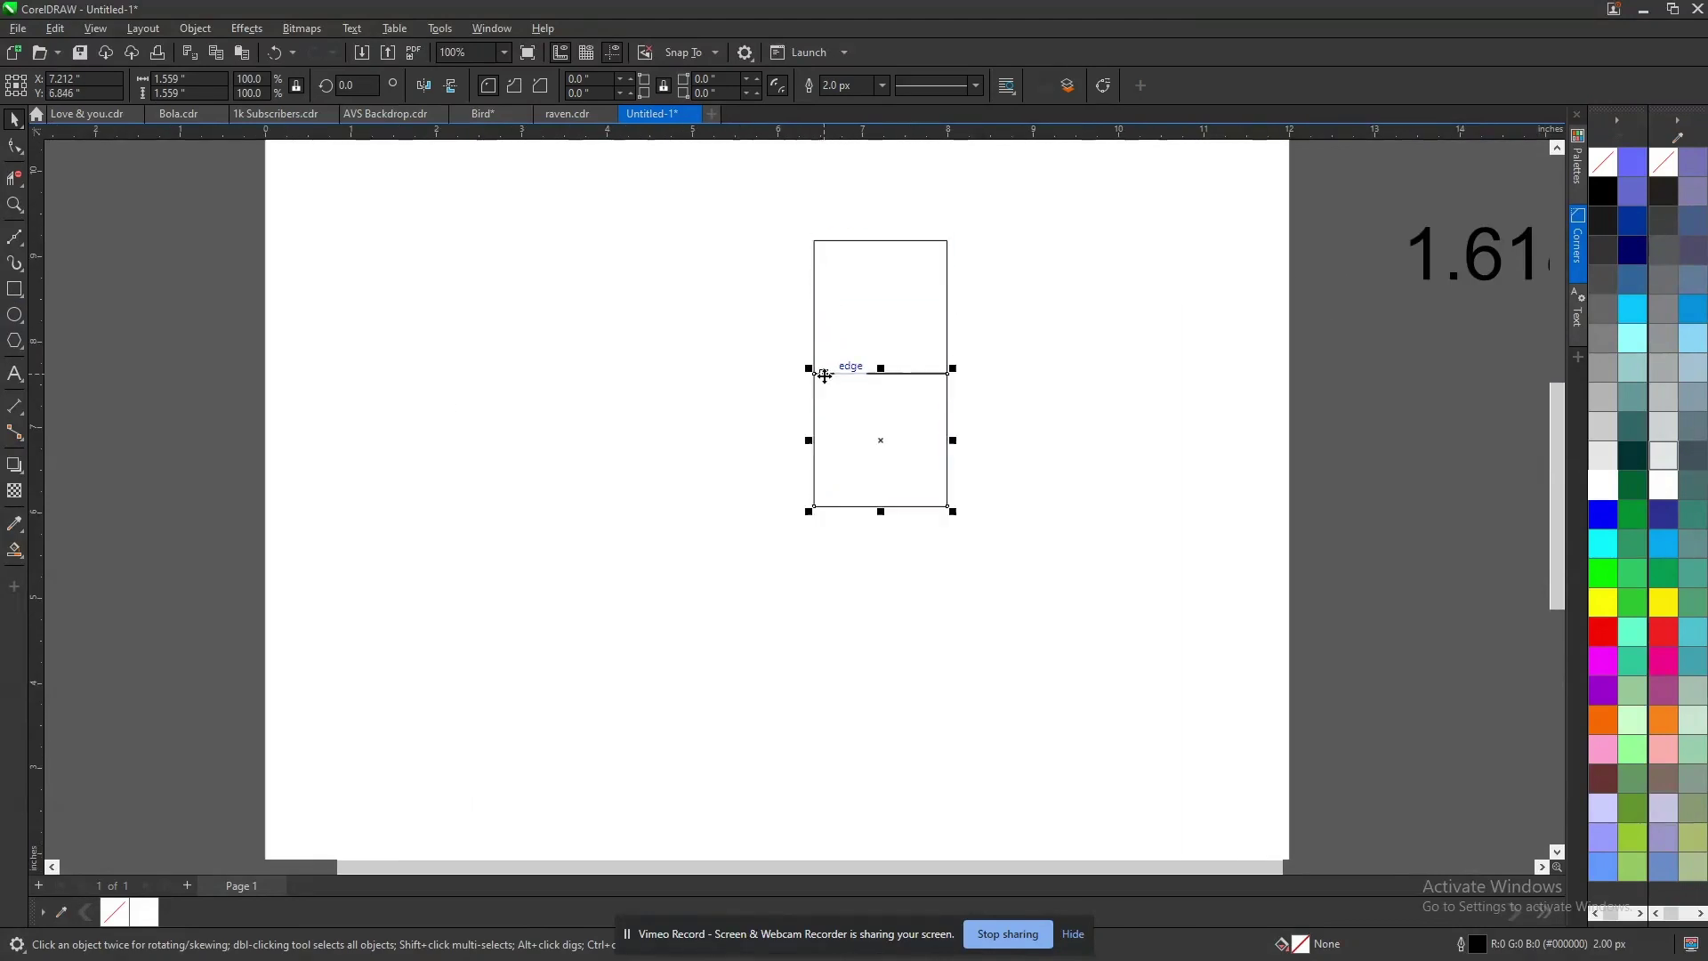
key(F6)
drag(504, 225, 659, 382)
key(ctrl+z)
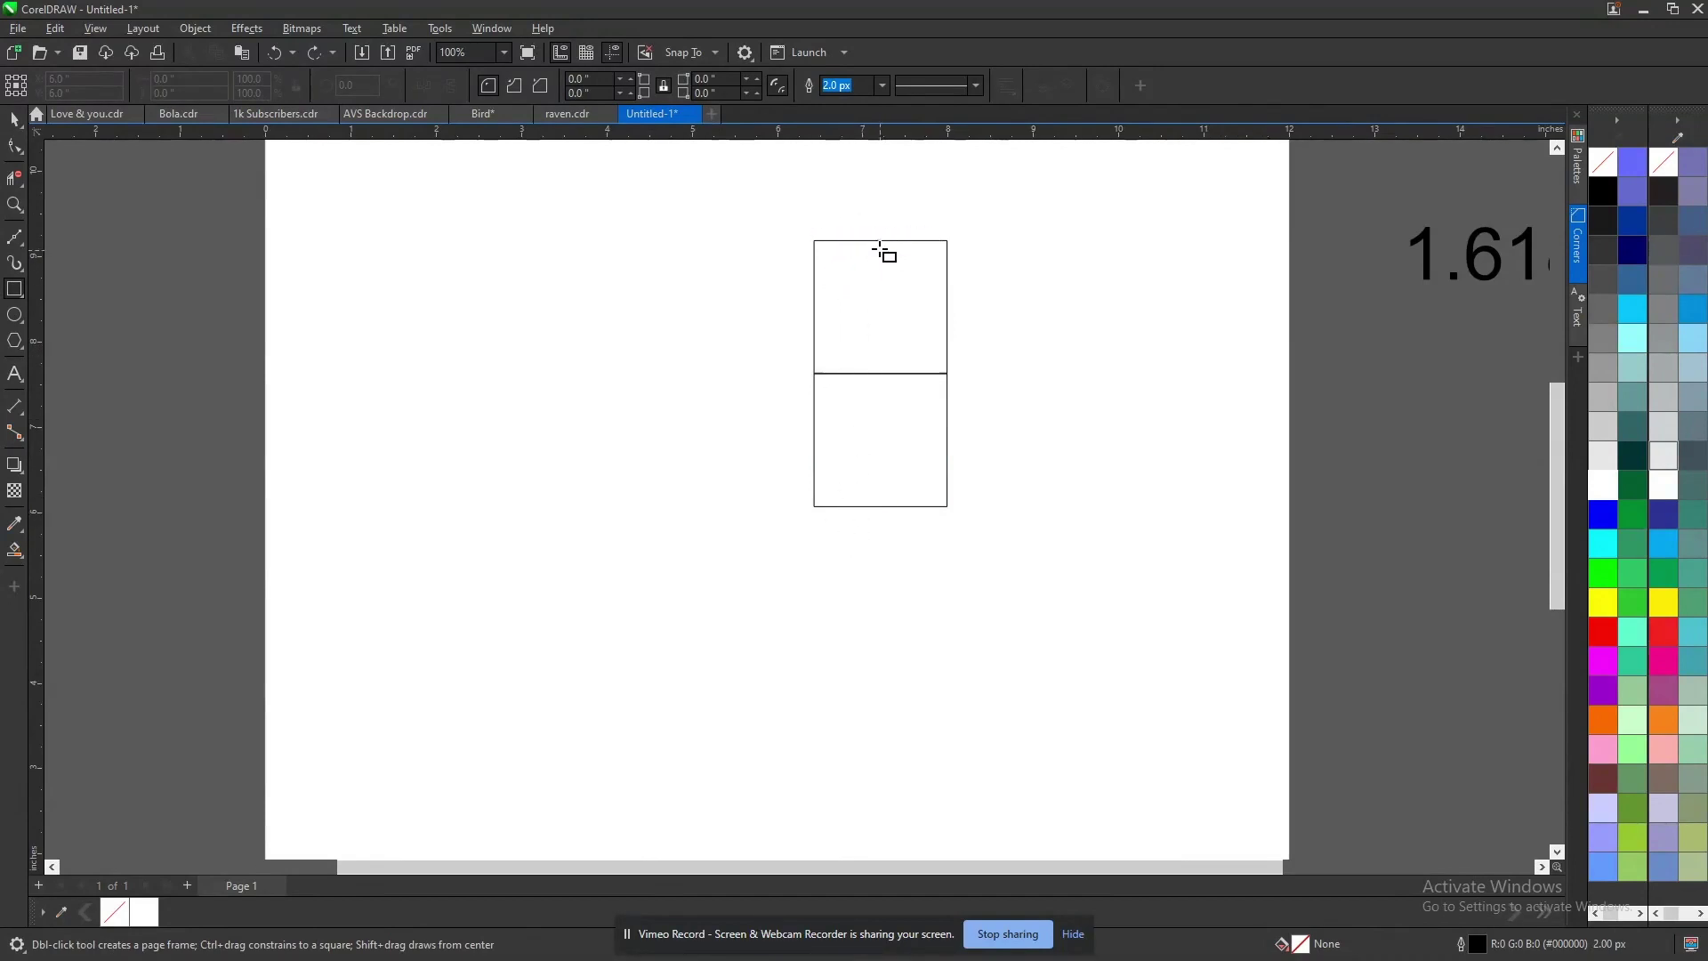
- Draw a square about 3.12 in wide, as tall as the two stacked squares, and snap it to their left edge
drag(880, 242, 857, 507)
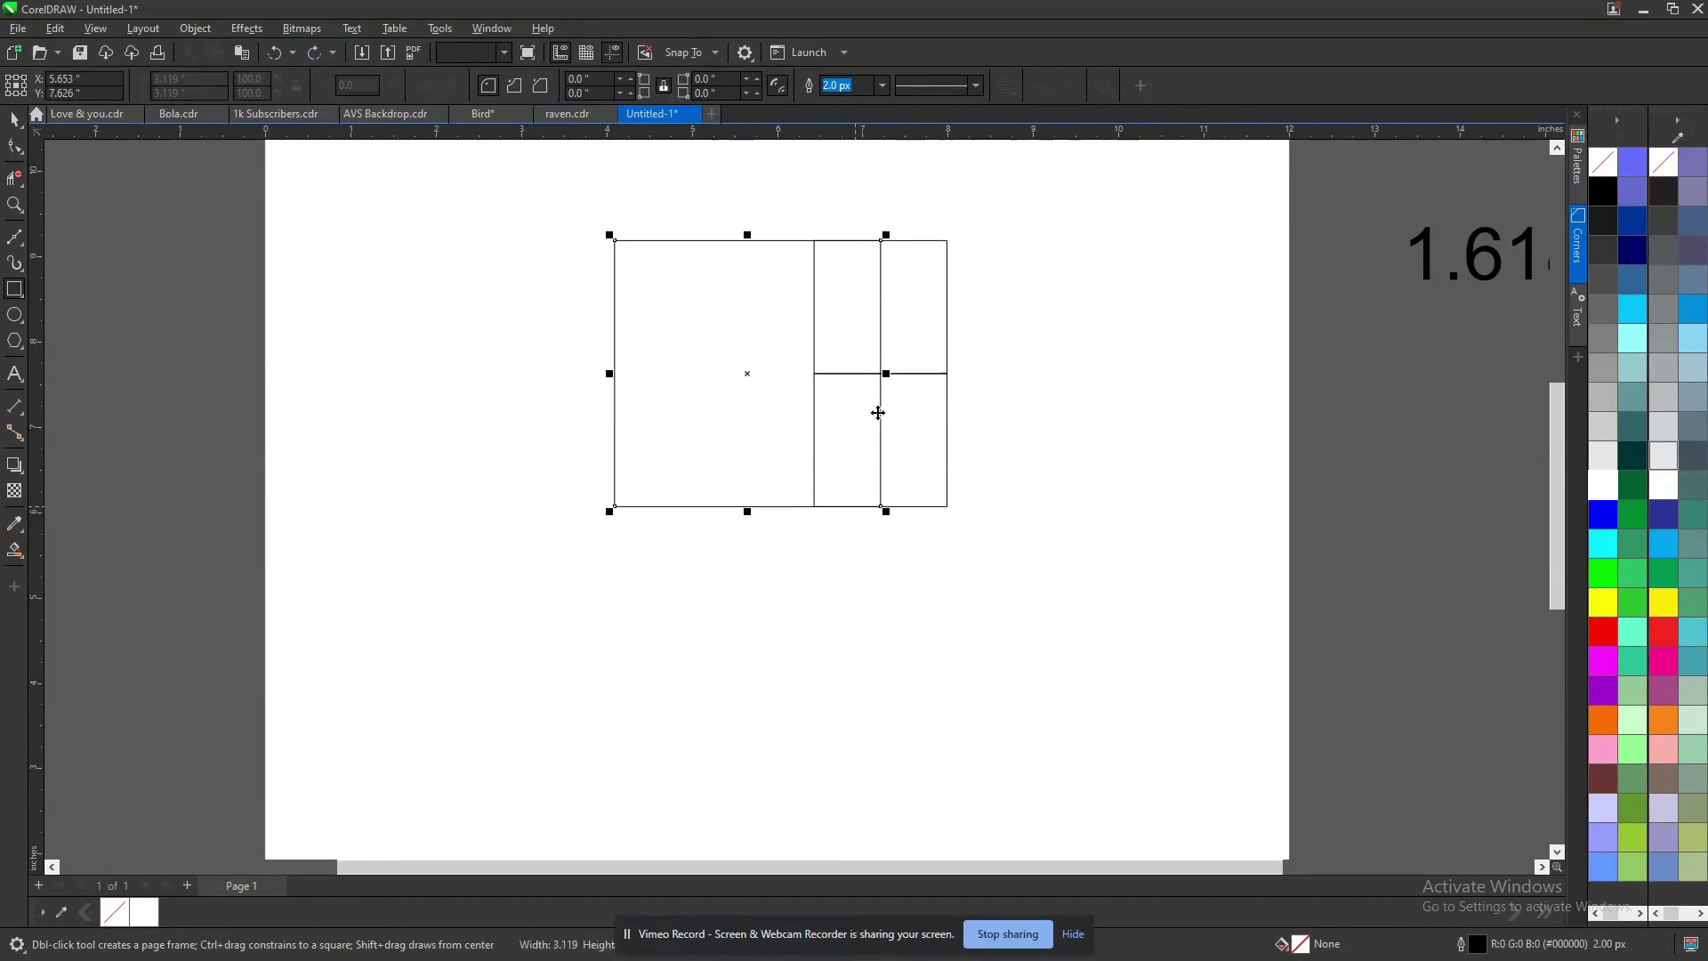
key(space)
drag(879, 329, 814, 339)
- Rotate the three squares 90° clockwise, scale them down to about 2.1 by 3.16 in, and reposition them on the page
drag(485, 218, 1010, 579)
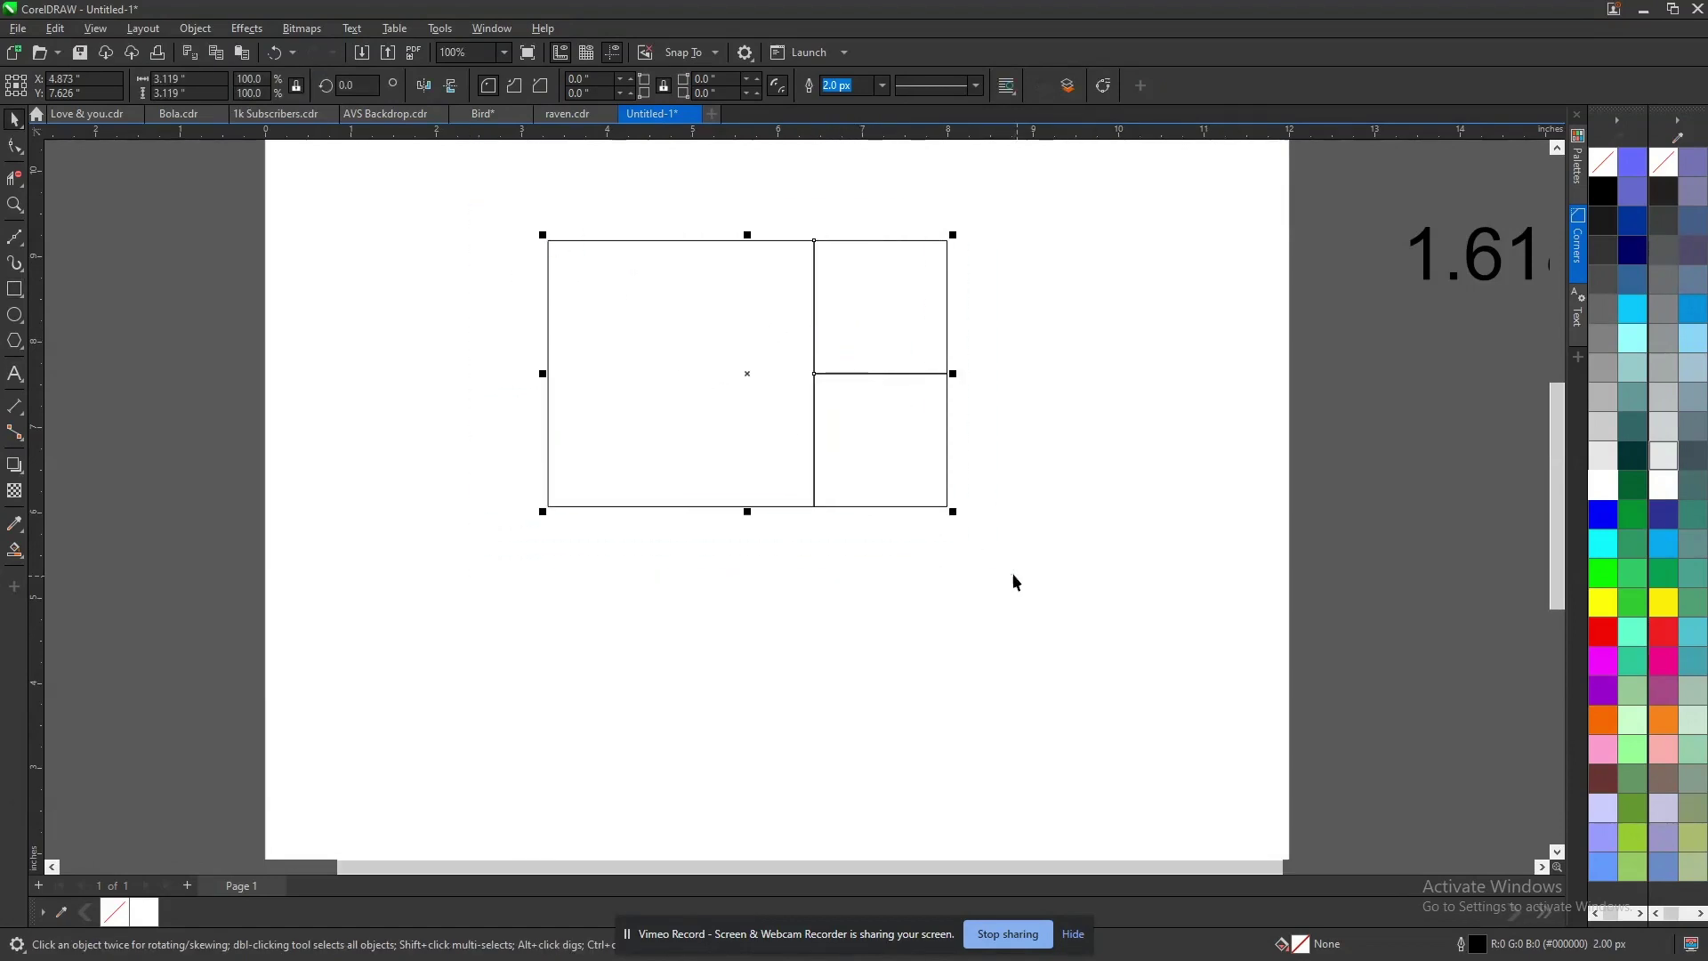
click(844, 438)
drag(960, 517, 602, 610)
click(670, 408)
drag(614, 168, 709, 305)
drag(789, 393, 925, 400)
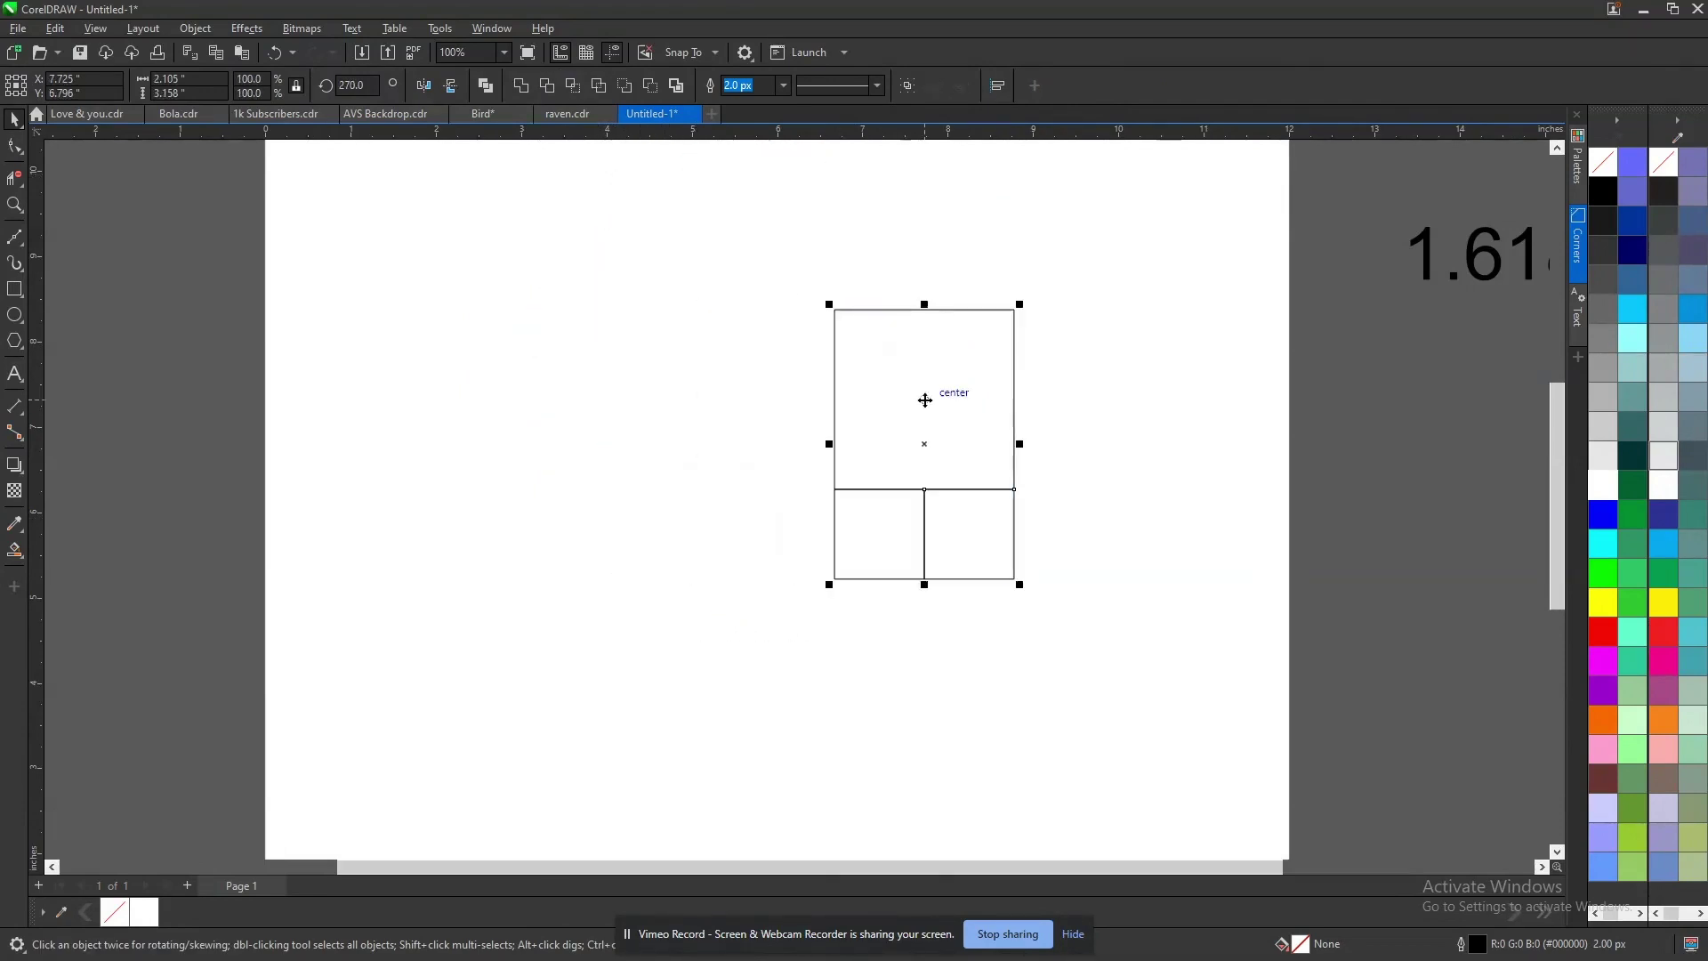
- Draw a square about 3.16 in wide, matching the height of the three squares, and snap it to their left edge
key(F6)
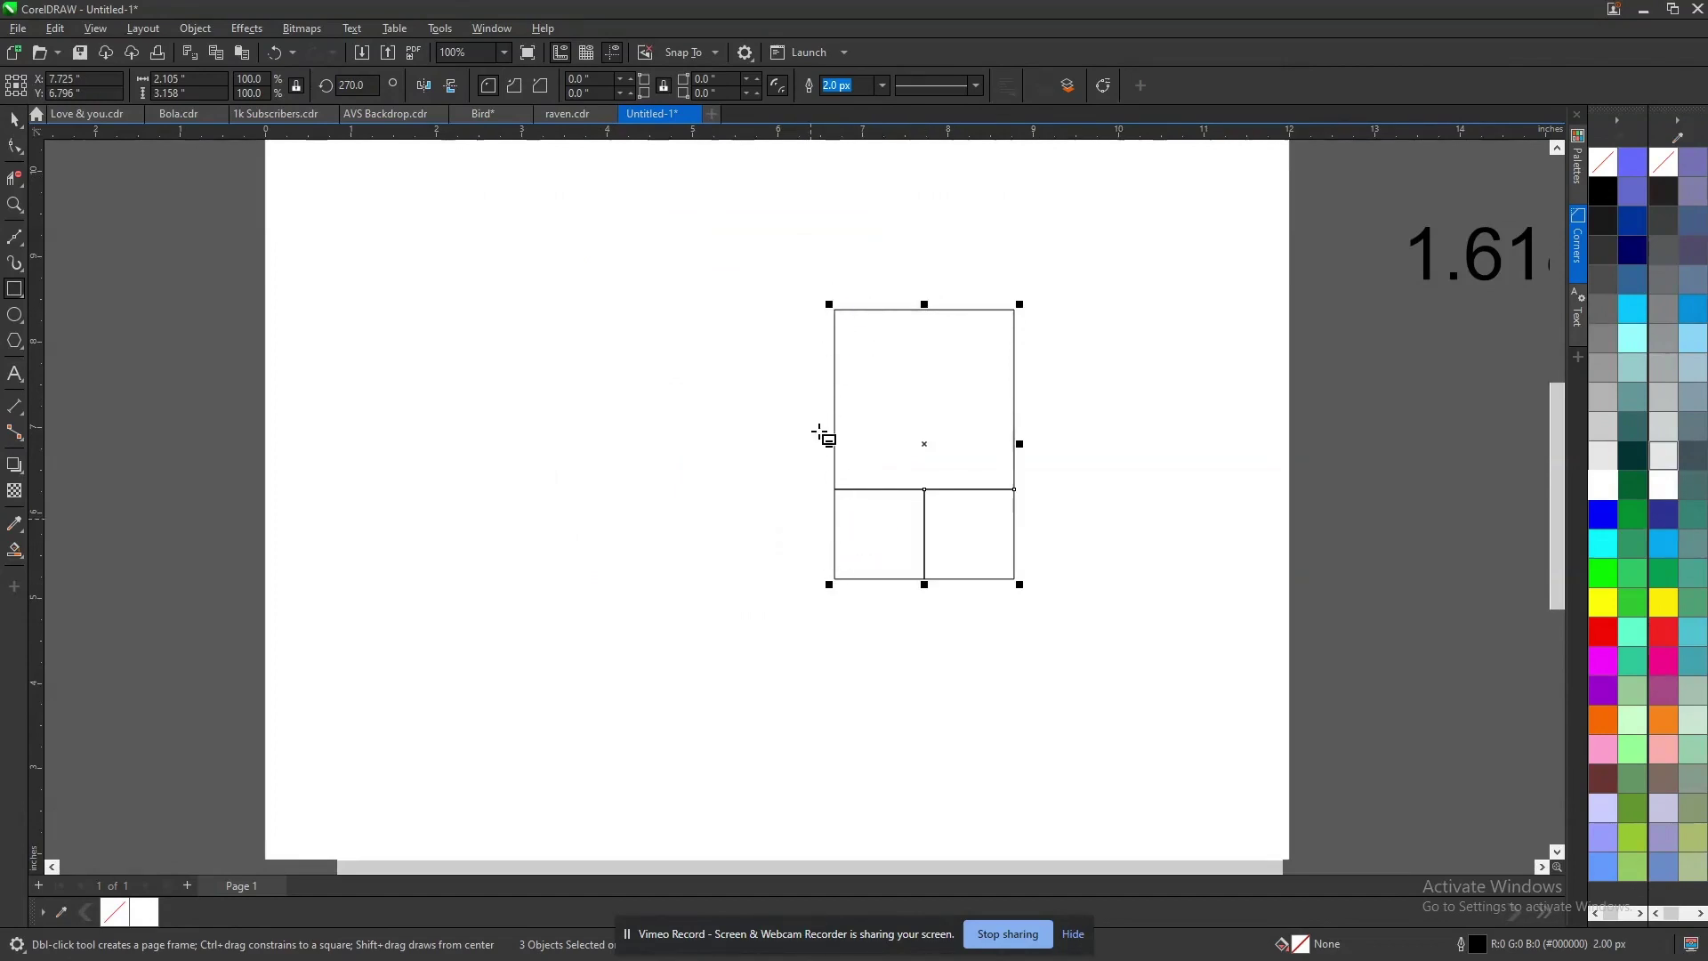
drag(900, 311, 889, 576)
key(space)
drag(900, 421, 836, 427)
- Rotate the four squares 90° clockwise and add a square of the same height against their left edge
drag(483, 252, 1085, 648)
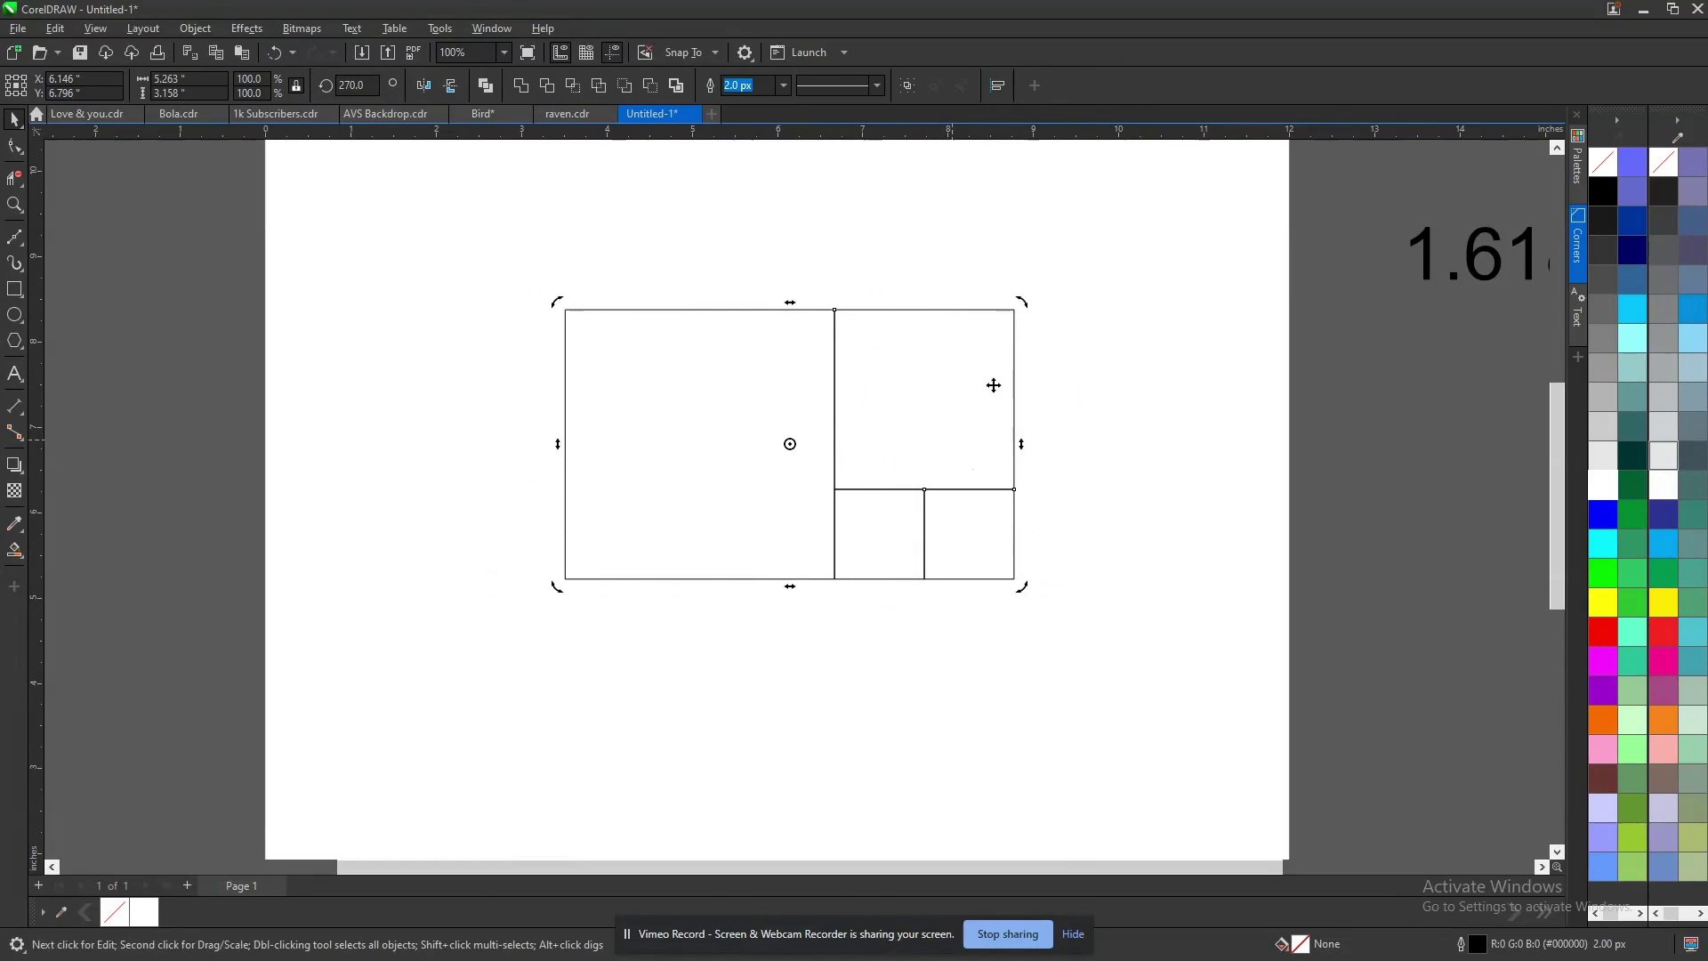
drag(1022, 293, 970, 633)
key(F6)
mouse_move(746, 220)
mouse_down()
mouse_move(700, 624)
mouse_move(712, 667)
mouse_up()
key(space)
drag(740, 397, 657, 418)
- Scale down the five squares, rotate them 90° clockwise, and move them toward the right half of the page
drag(142, 183, 1002, 712)
drag(202, 671, 440, 569)
click(898, 520)
drag(934, 530, 522, 669)
drag(679, 438, 906, 493)
- Draw a square about 5.64 in wide, matching the height of the five squares, and snap it to their left edge
key(F6)
drag(943, 184, 763, 668)
key(space)
drag(942, 365, 760, 421)
scroll(691, 521, down, 1)
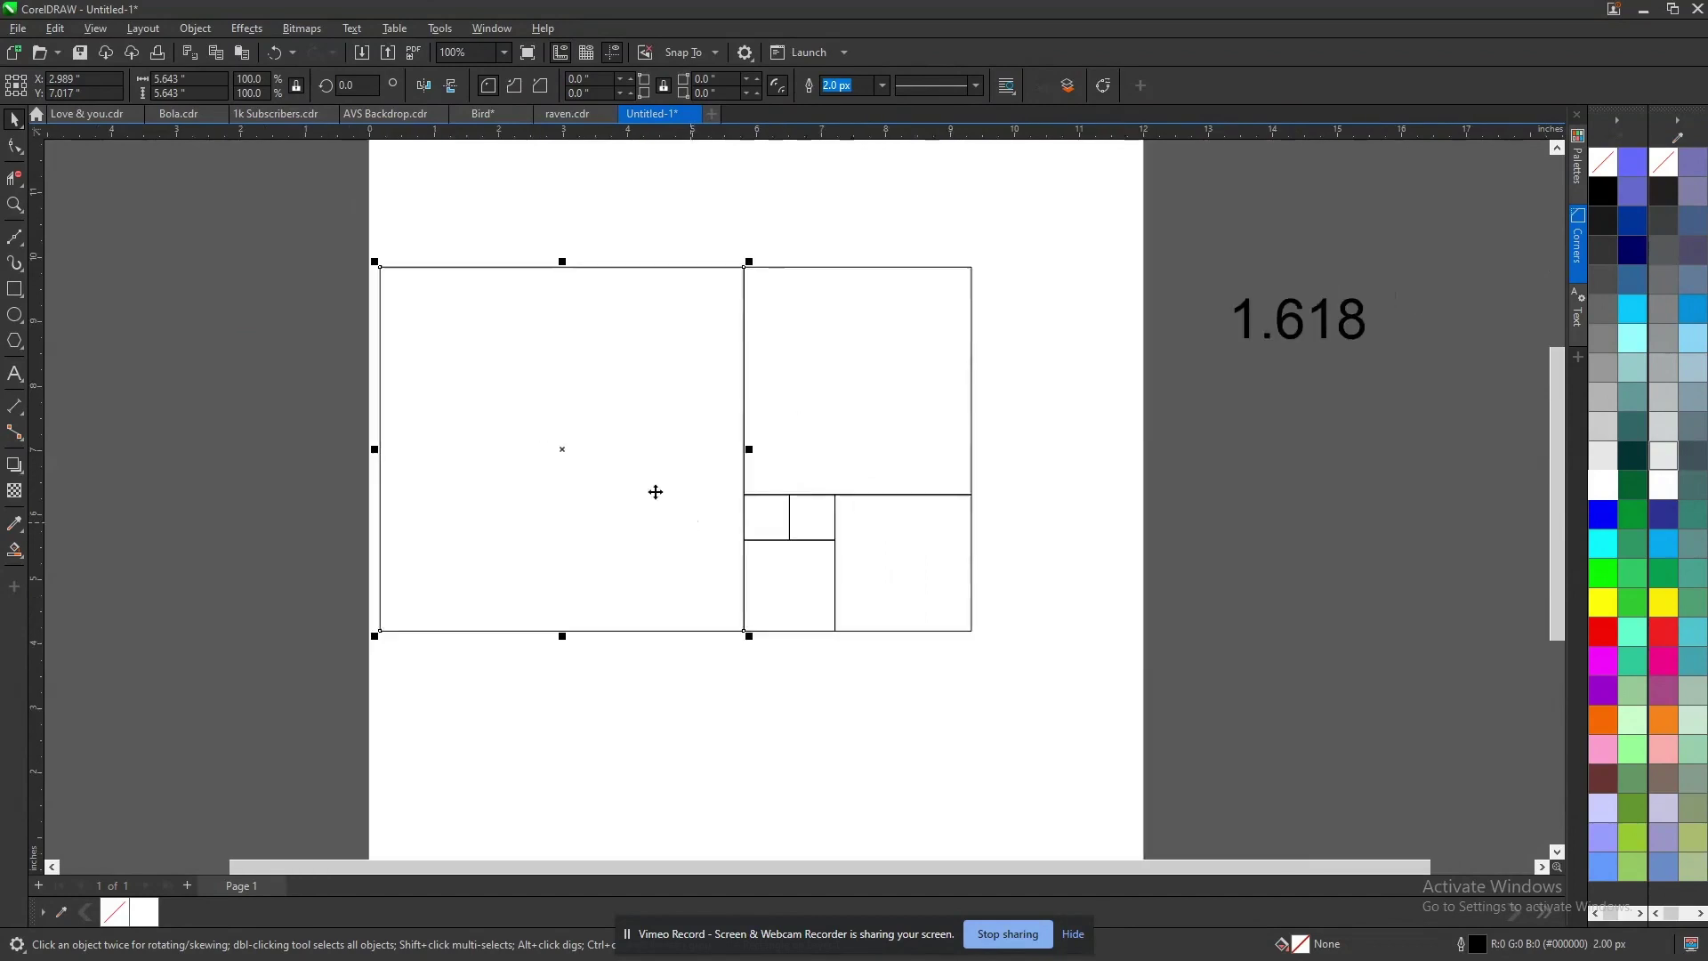
- Scale the six squares down to about 6.79 by 4.18 in and place them near the middle of the page
drag(312, 217, 1002, 725)
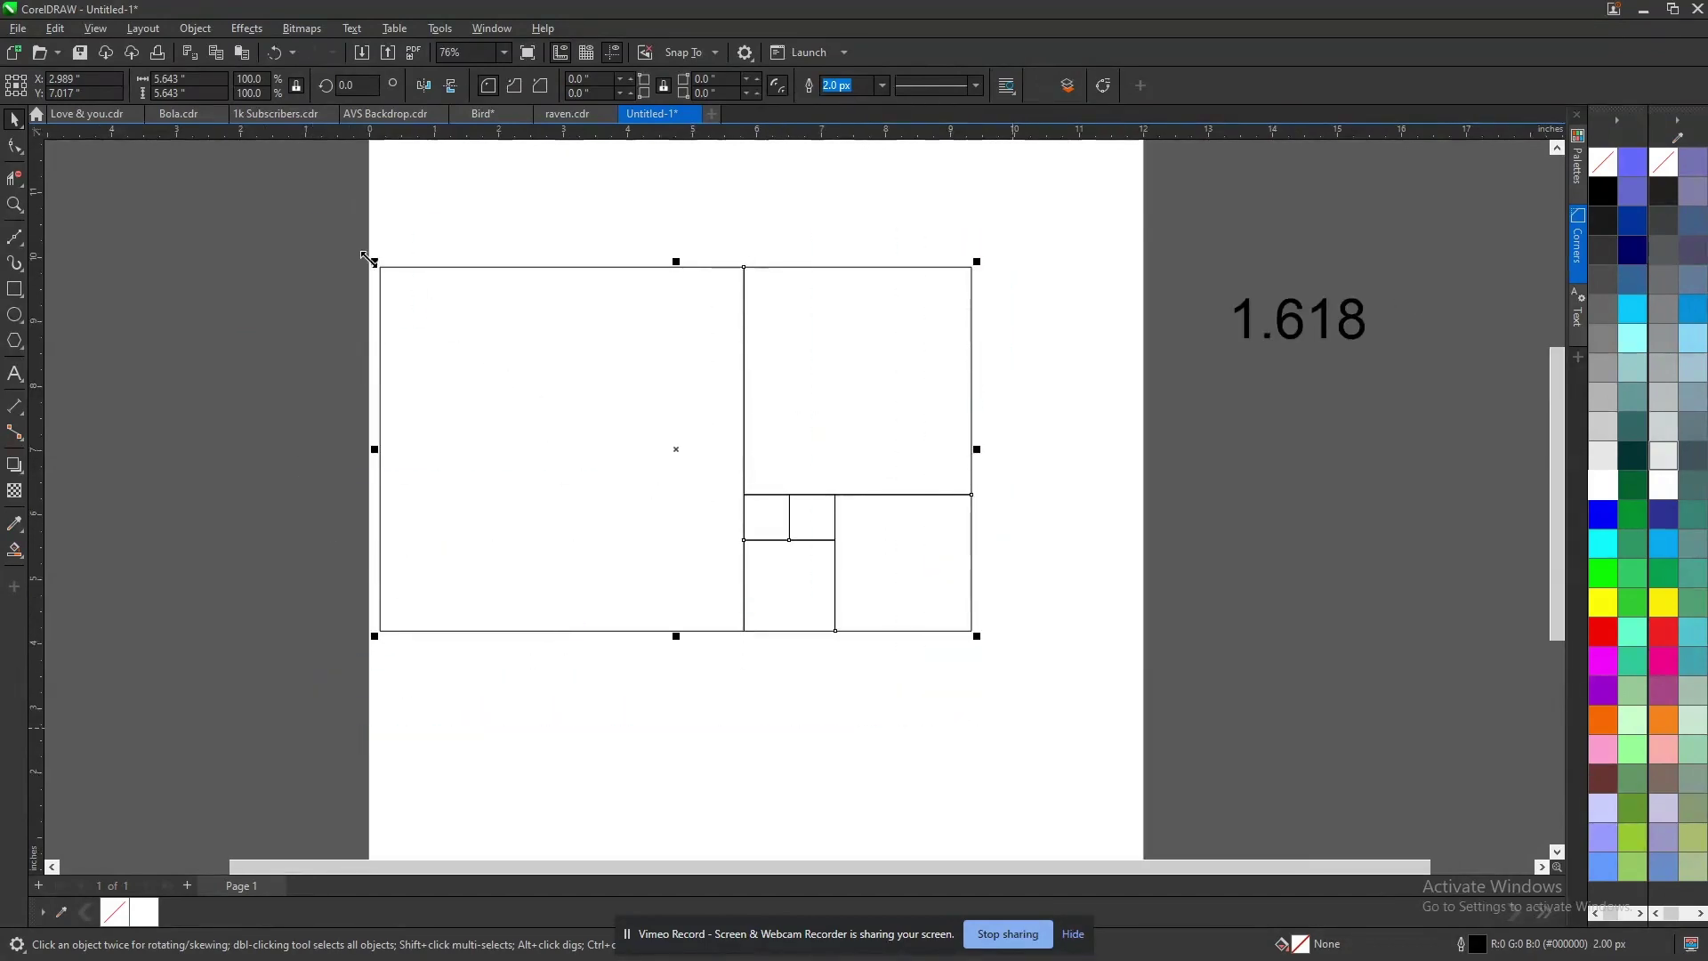
key(ctrl+g)
drag(374, 263, 532, 357)
drag(667, 473, 671, 463)
key(z)
drag(967, 621, 1044, 694)
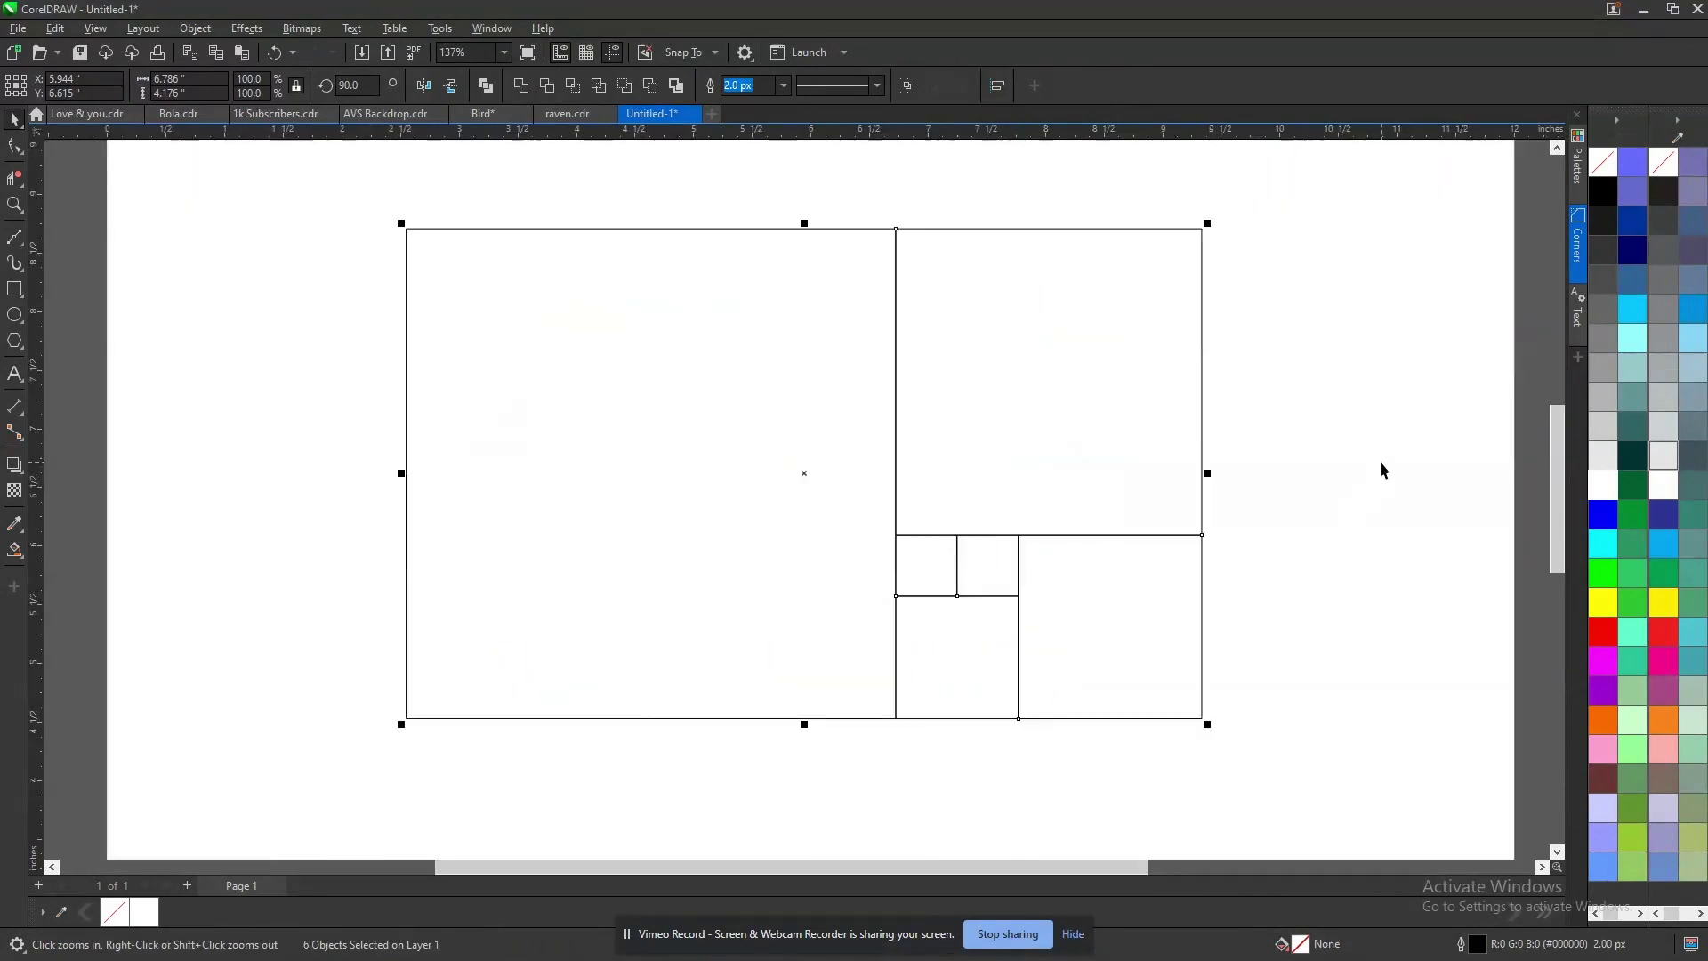
key(space)
click(185, 448)
click(582, 410)
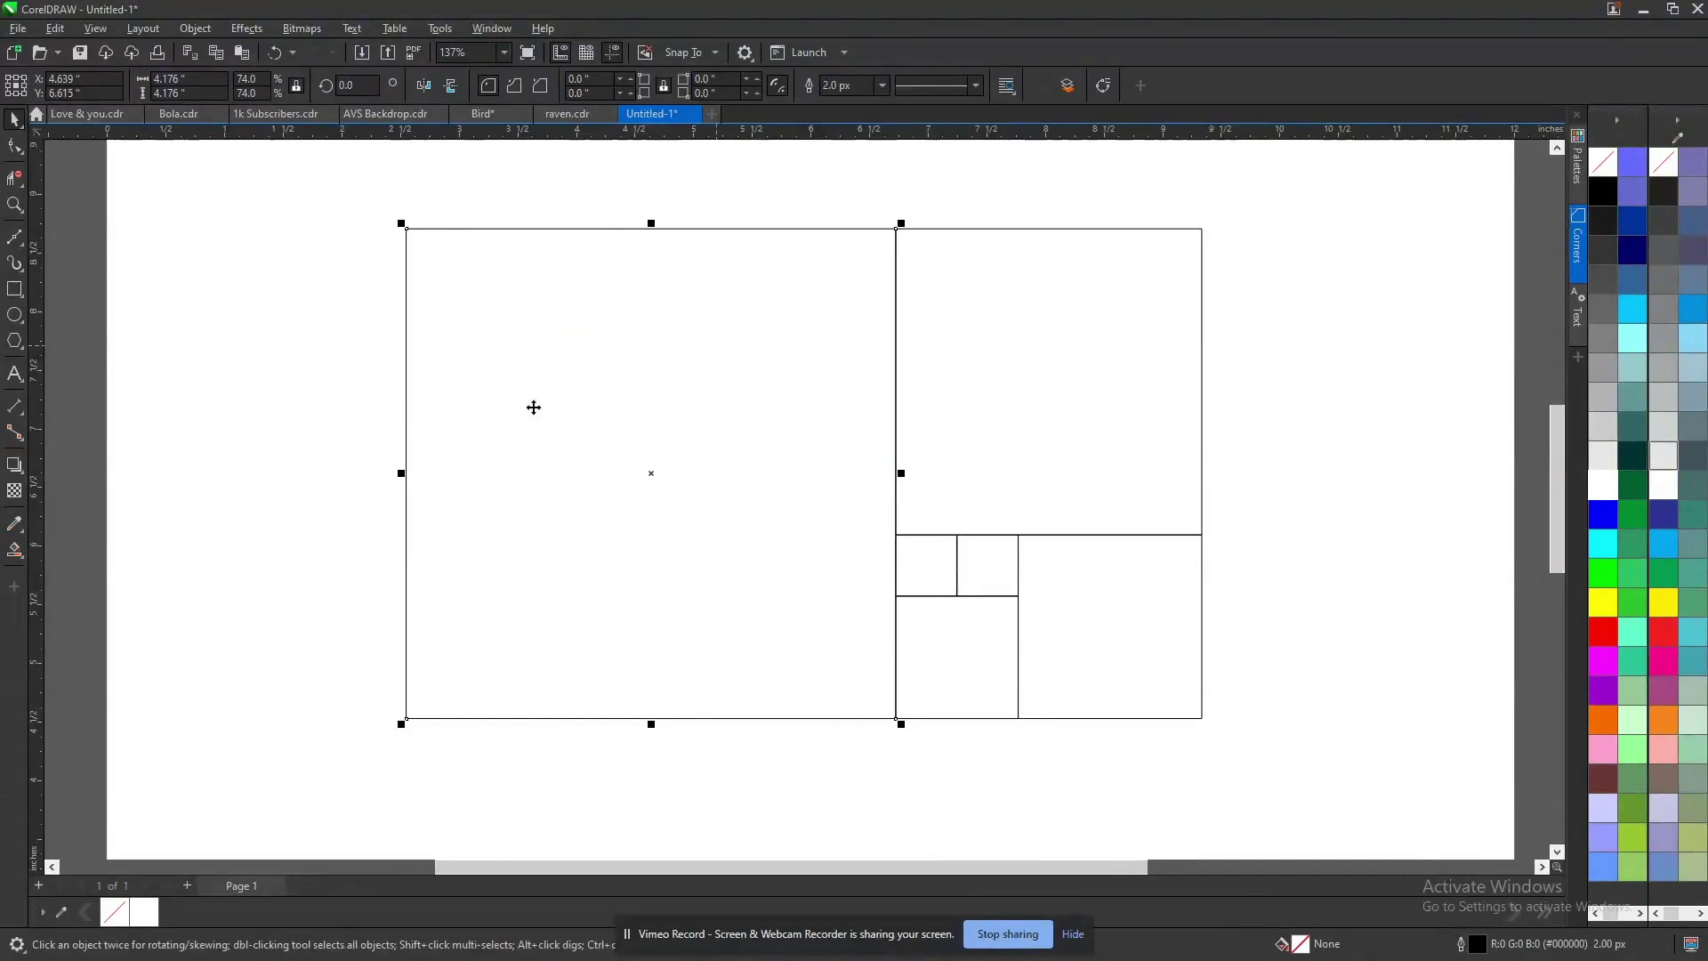
click(14, 316)
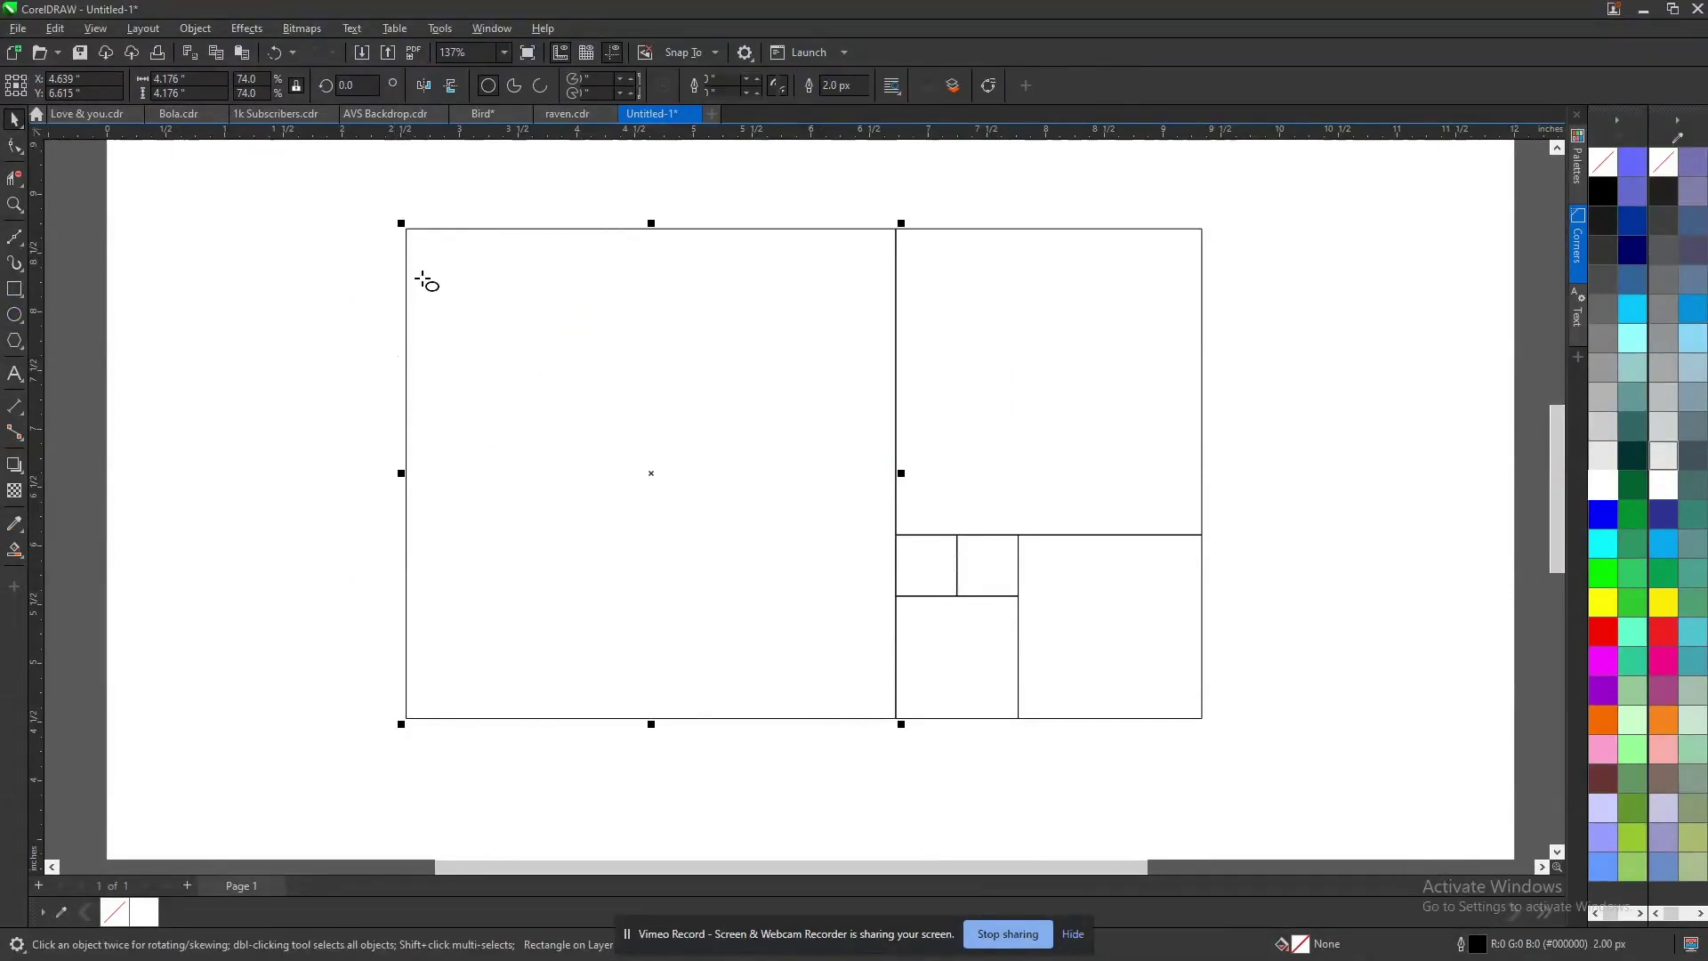
drag(425, 230, 707, 720)
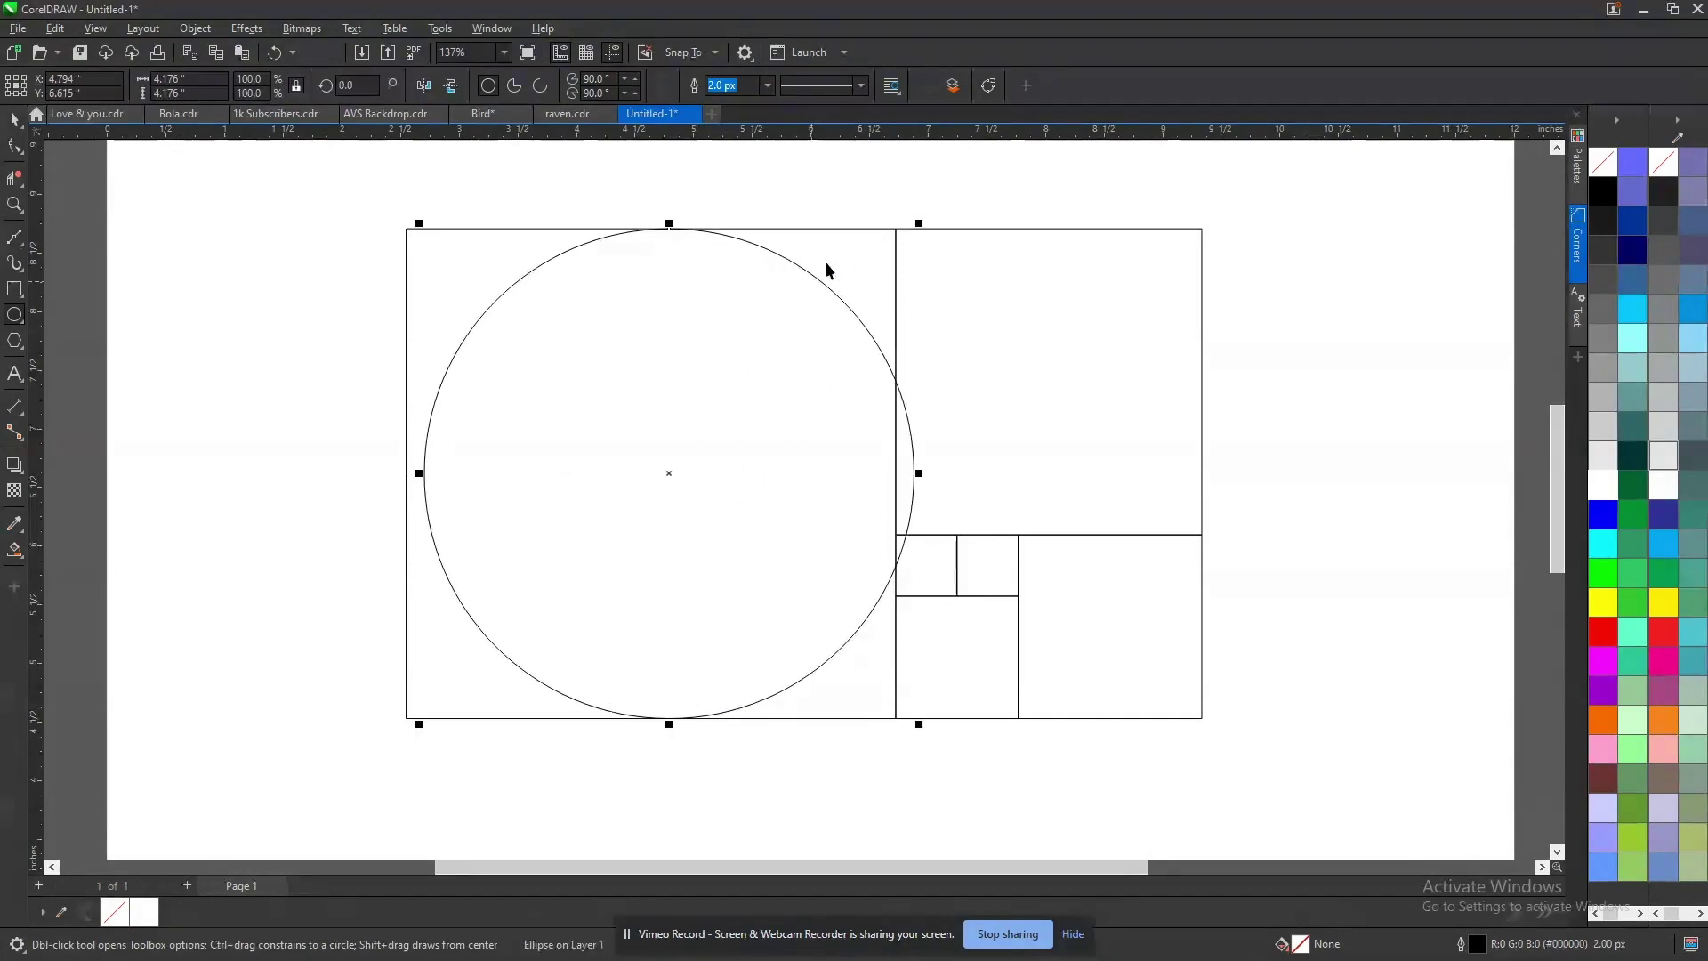
key(space)
drag(852, 259, 832, 259)
key(Escape)
click(679, 345)
key(Delete)
- Fully round the corners of the three largest squares to turn each one into a circle
click(635, 314)
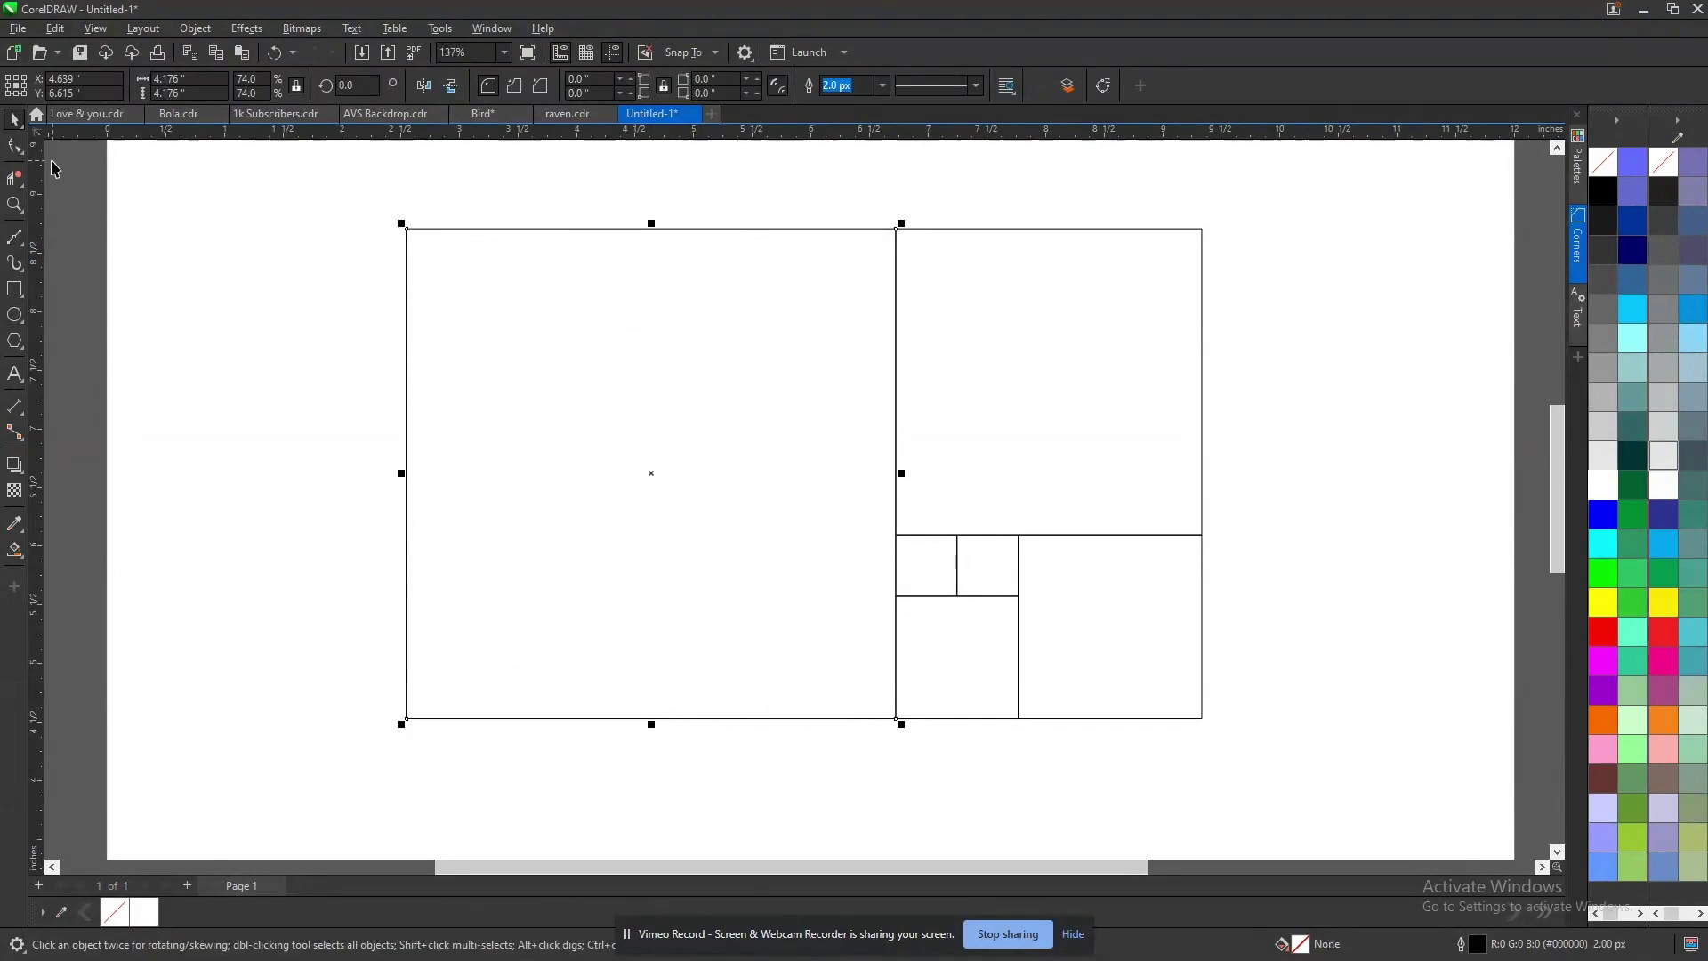
click(15, 146)
drag(409, 231, 978, 233)
click(1029, 317)
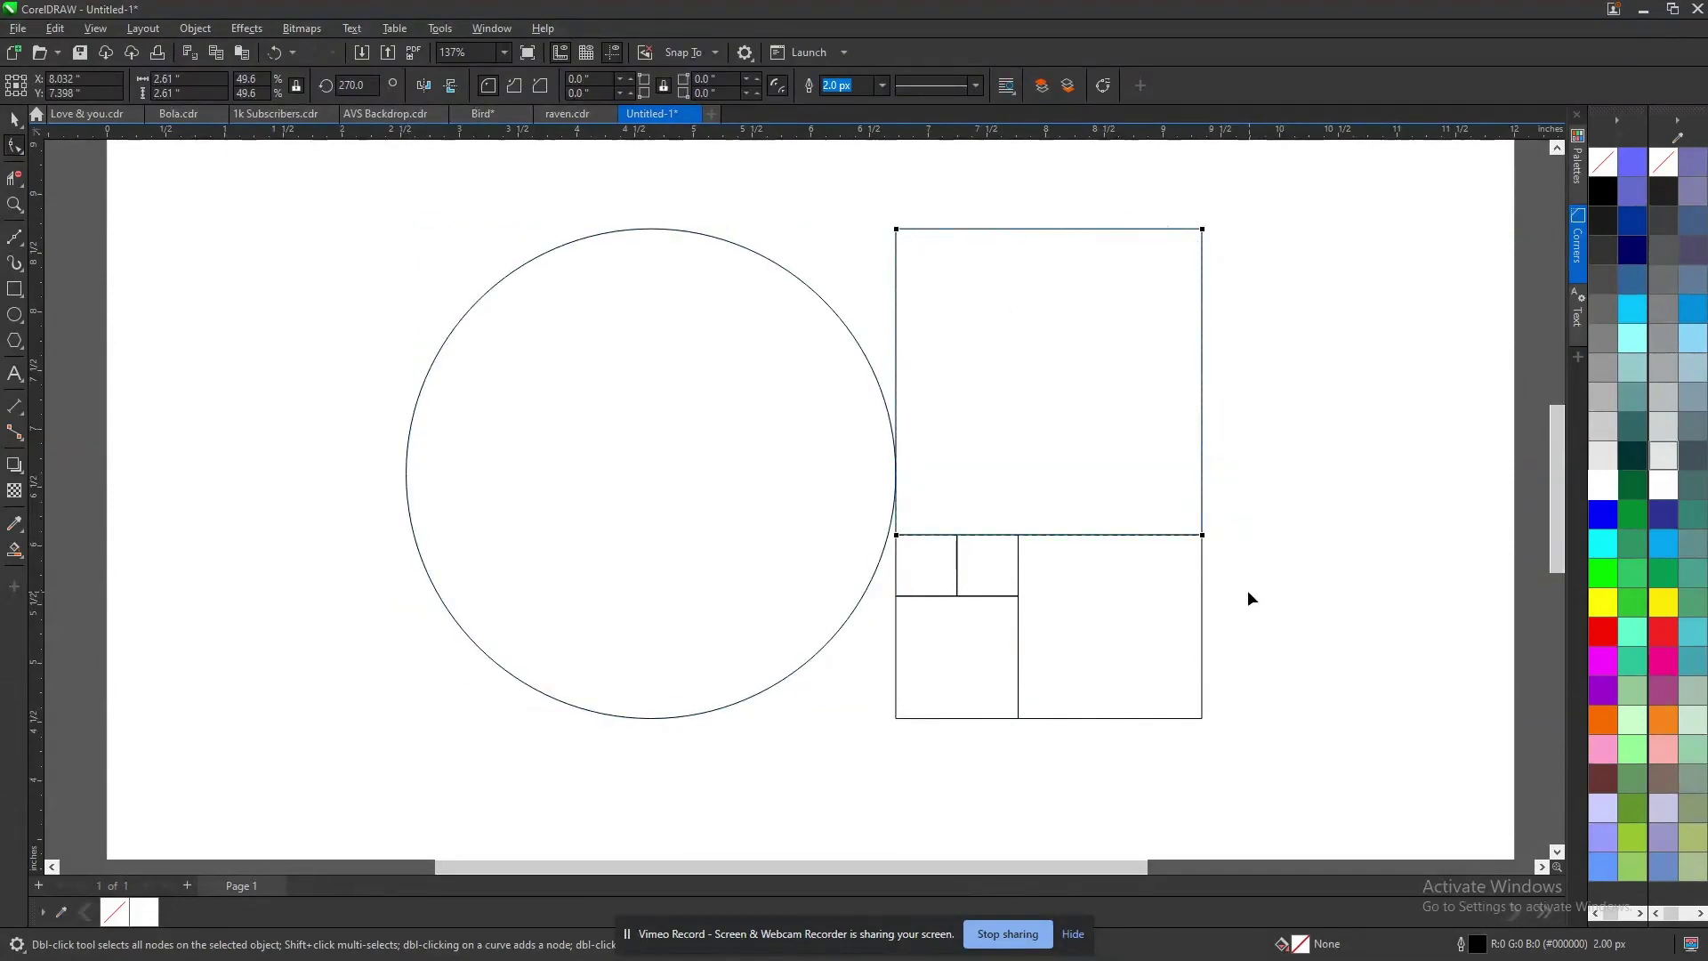
drag(898, 233, 1270, 316)
click(1034, 536)
drag(1026, 536, 1293, 544)
- Fully round the corners of the square below the small pair and of the pair's left square to form circles
click(919, 595)
drag(897, 597, 1174, 601)
click(894, 541)
drag(998, 541, 1049, 552)
key(space)
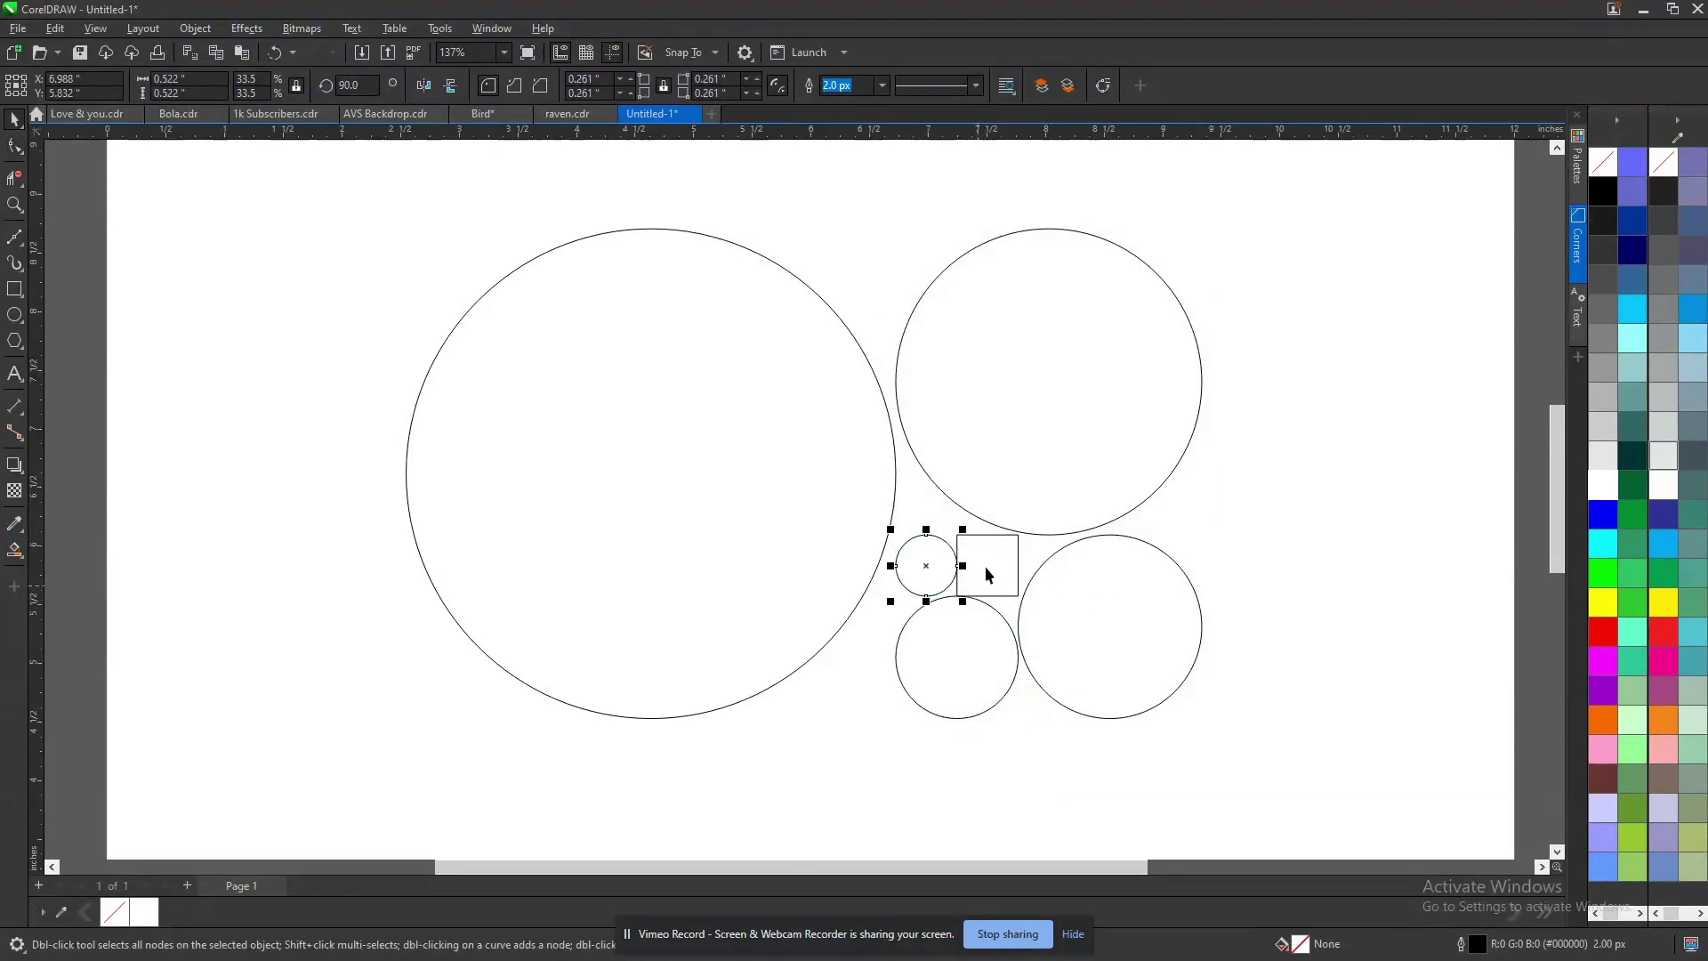
- Align the five circles on their horizontal and vertical centers, using the largest circle as the reference
click(1008, 430)
shift+click(1111, 598)
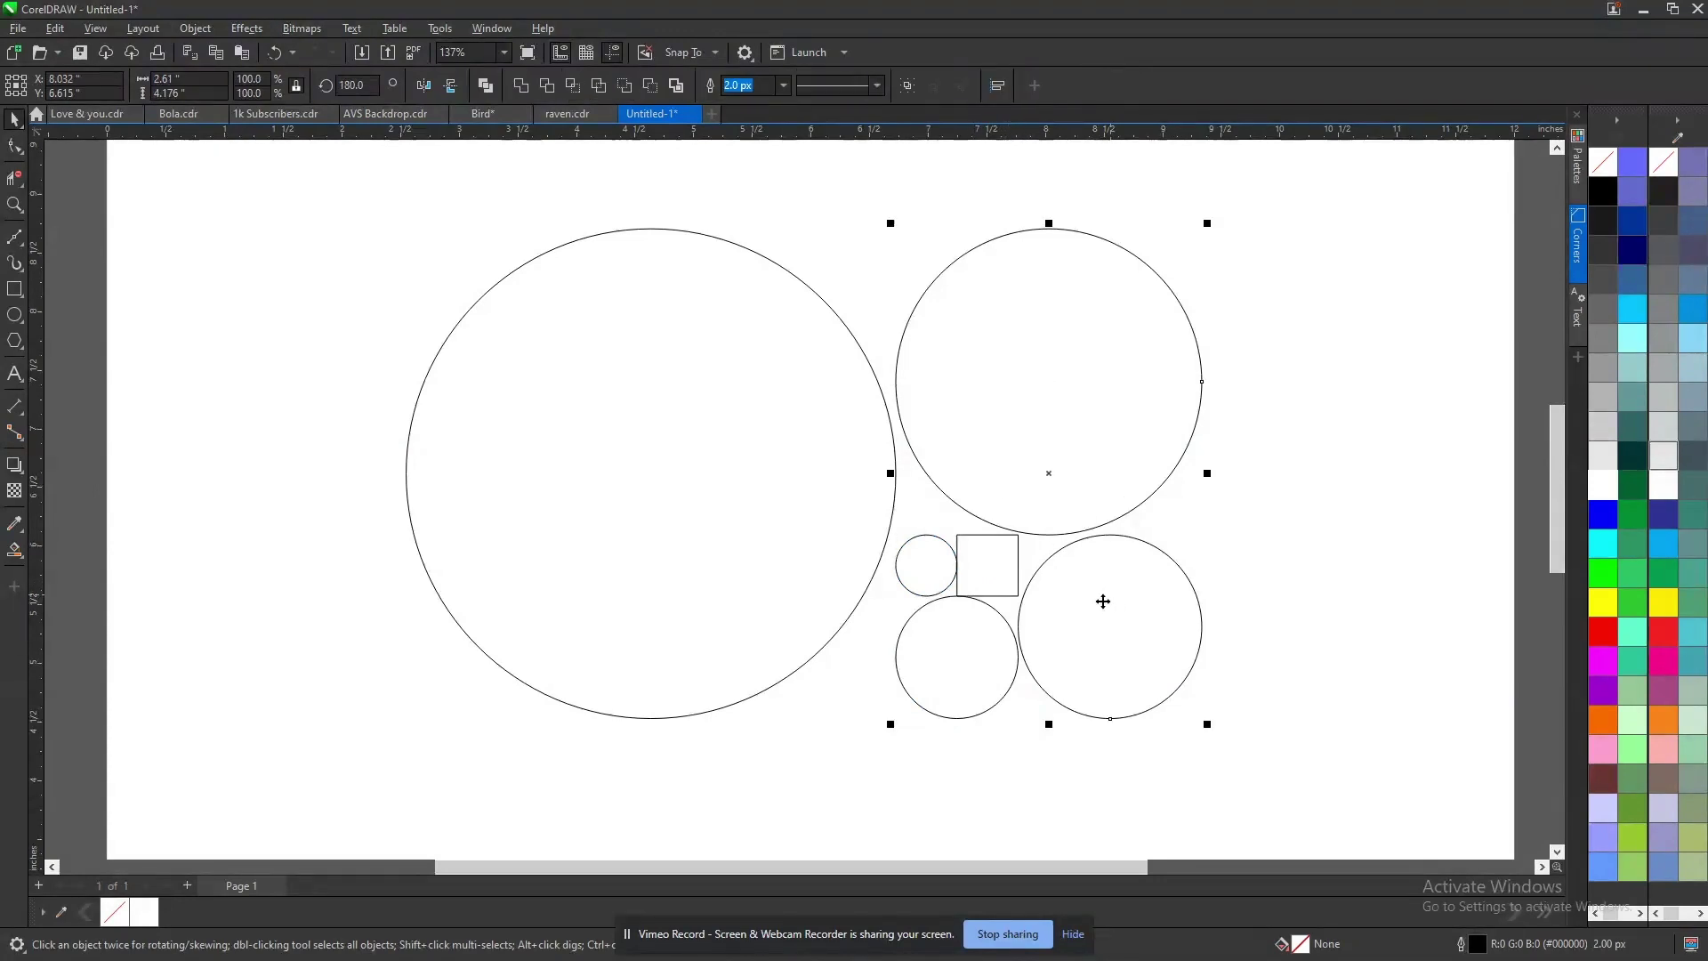
shift+click(926, 560)
shift+click(631, 435)
key(c)
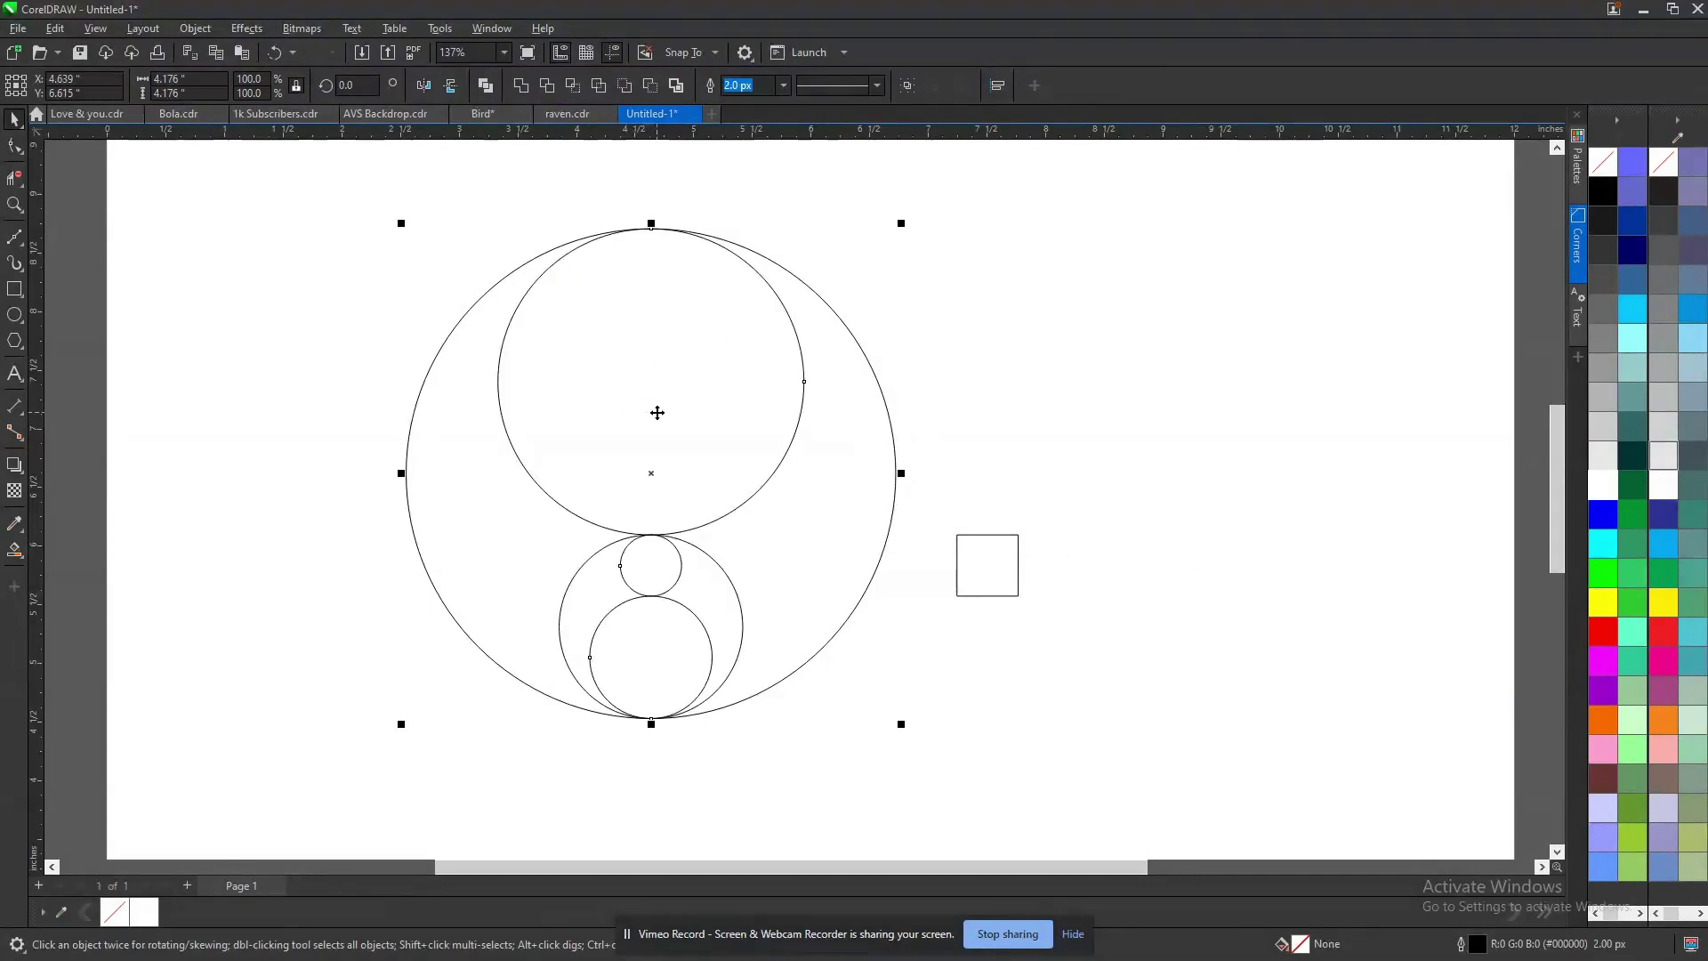
key(e)
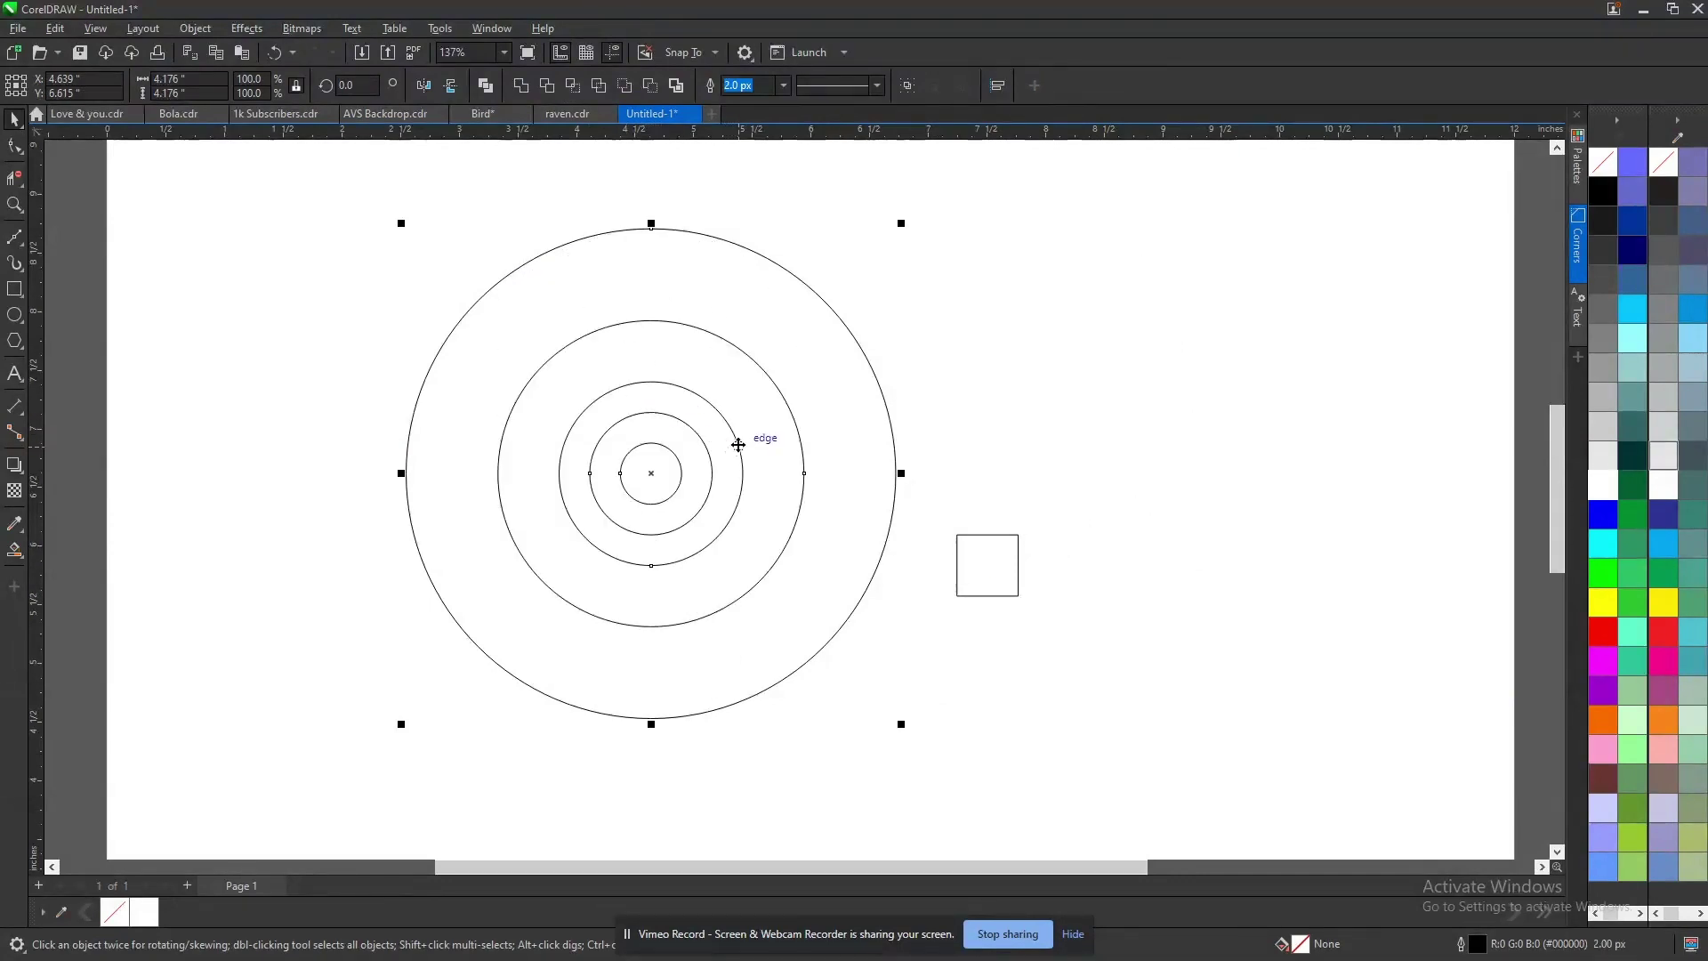
- Undo the center alignments of the circles and redo them
key(ctrl+z)
key(ctrl+z)
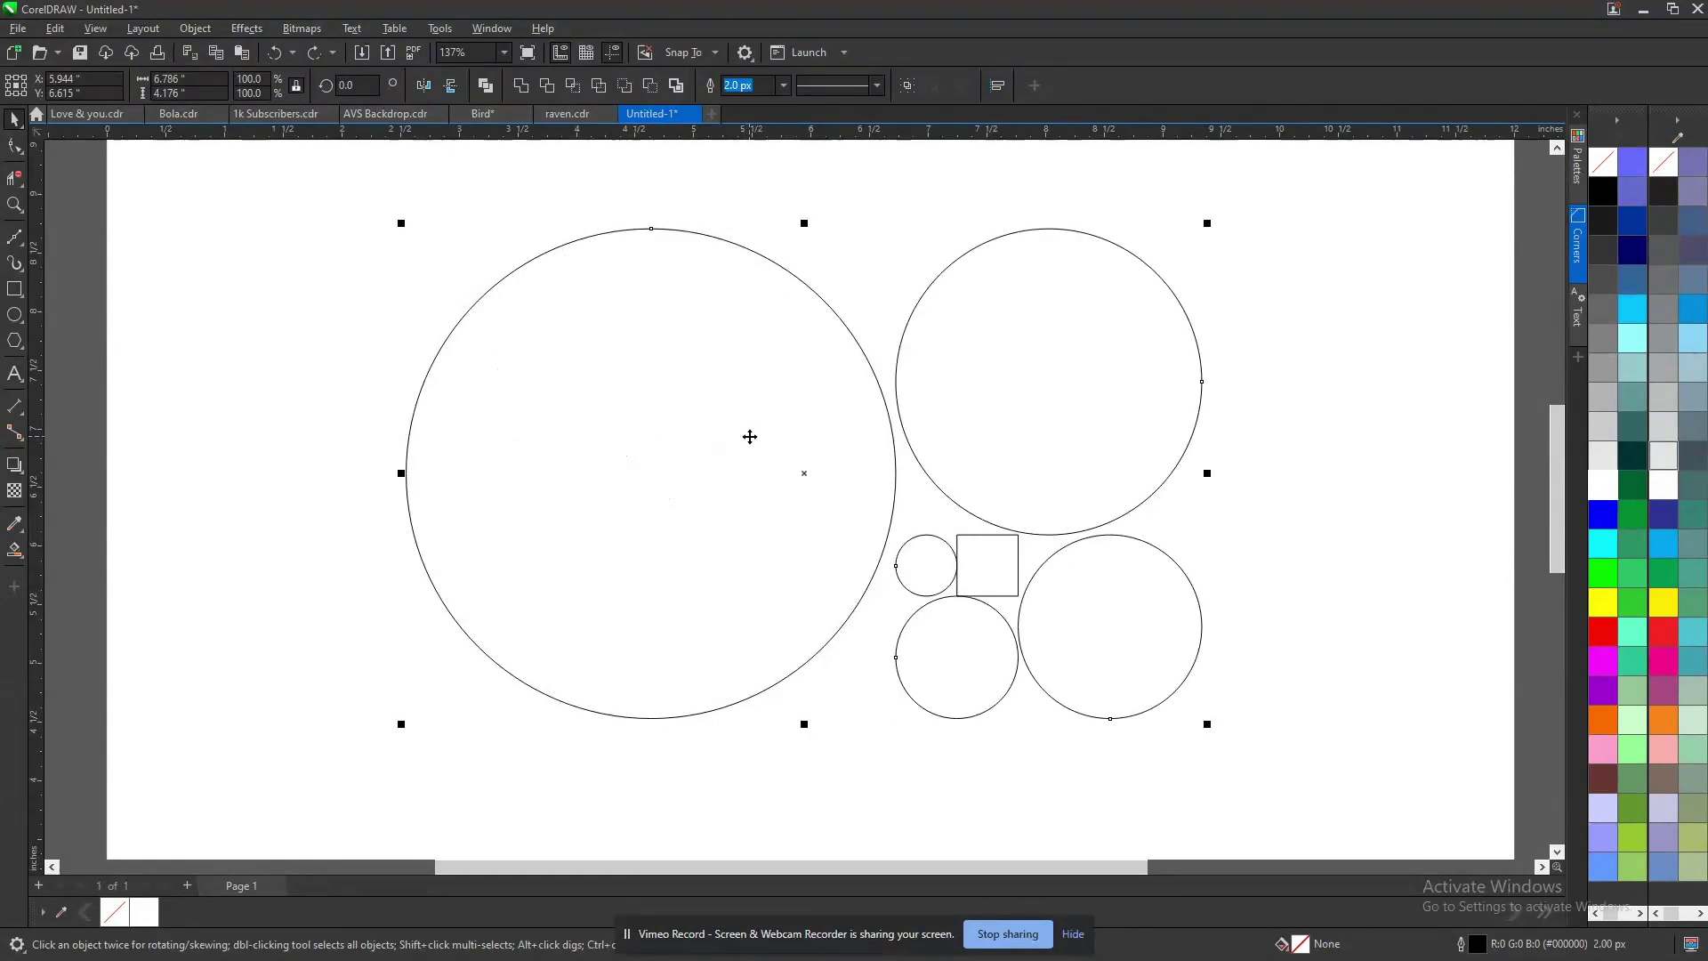
key(ctrl+shift+z)
key(ctrl+shift+z)
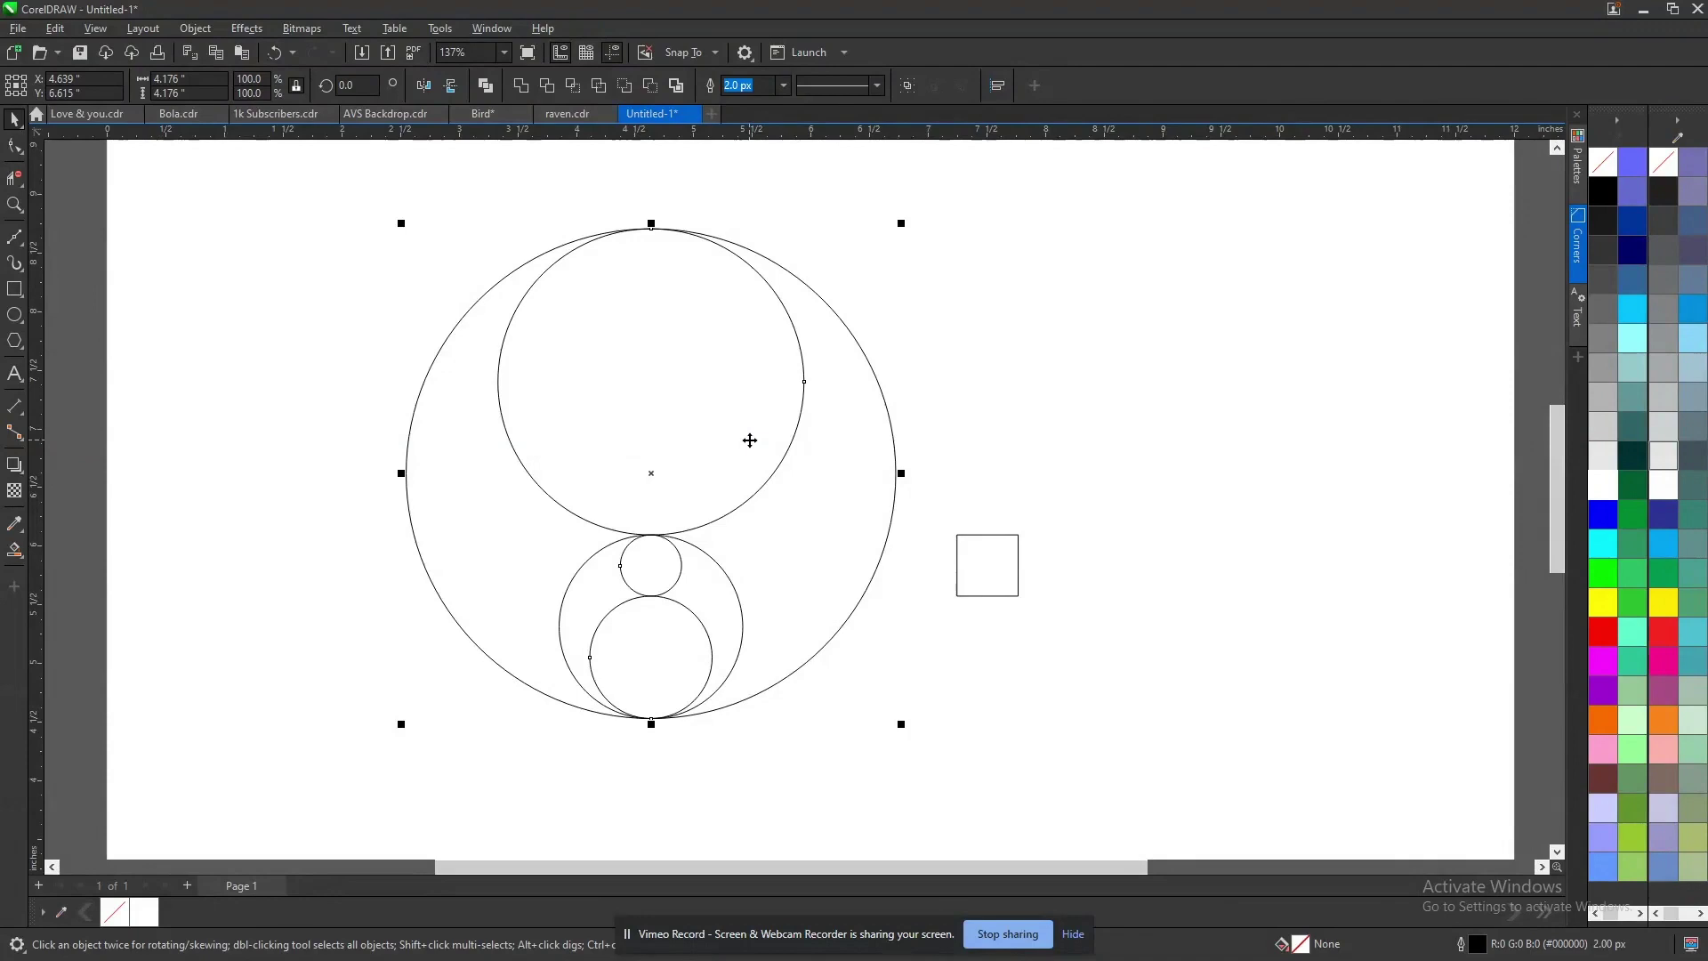
key(ctrl+shift+z)
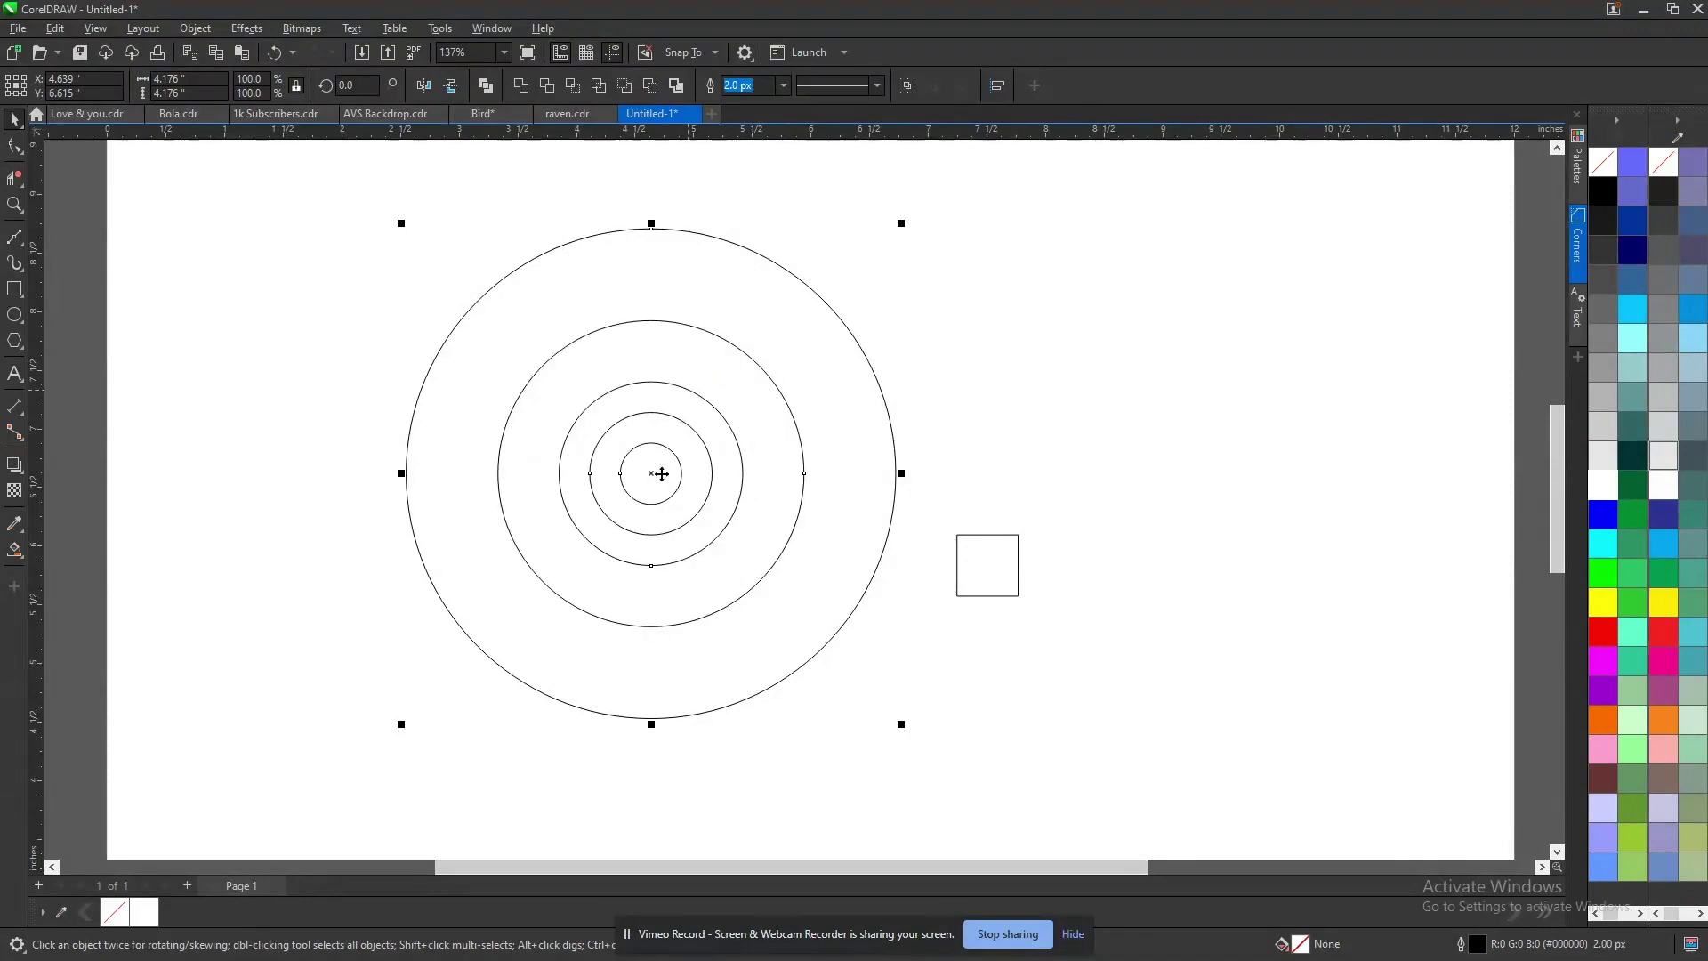
scroll(656, 469, down, 2)
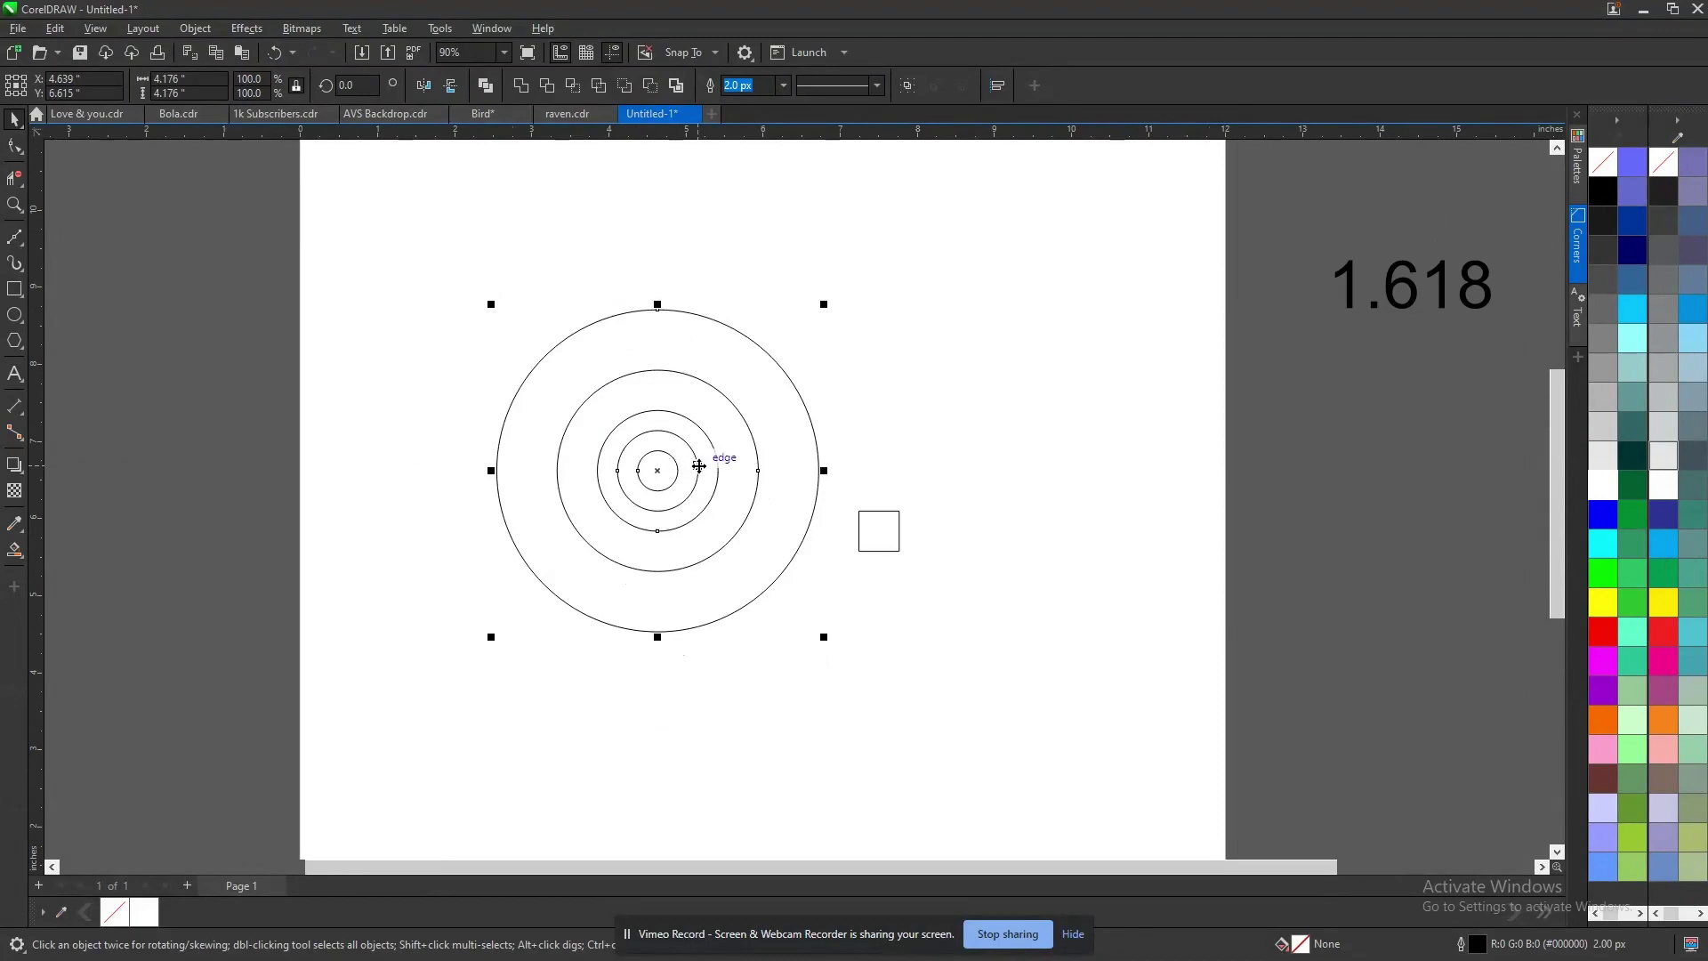
key(ctrl+z)
key(ctrl+shift+z)
- Delete the leftover small square beside the concentric circles
click(876, 537)
drag(884, 538, 1281, 587)
key(Delete)
- Move the concentric circles off the page past its left edge and scale them down to about 3.66 in wide
drag(214, 252, 827, 641)
drag(702, 525, 326, 460)
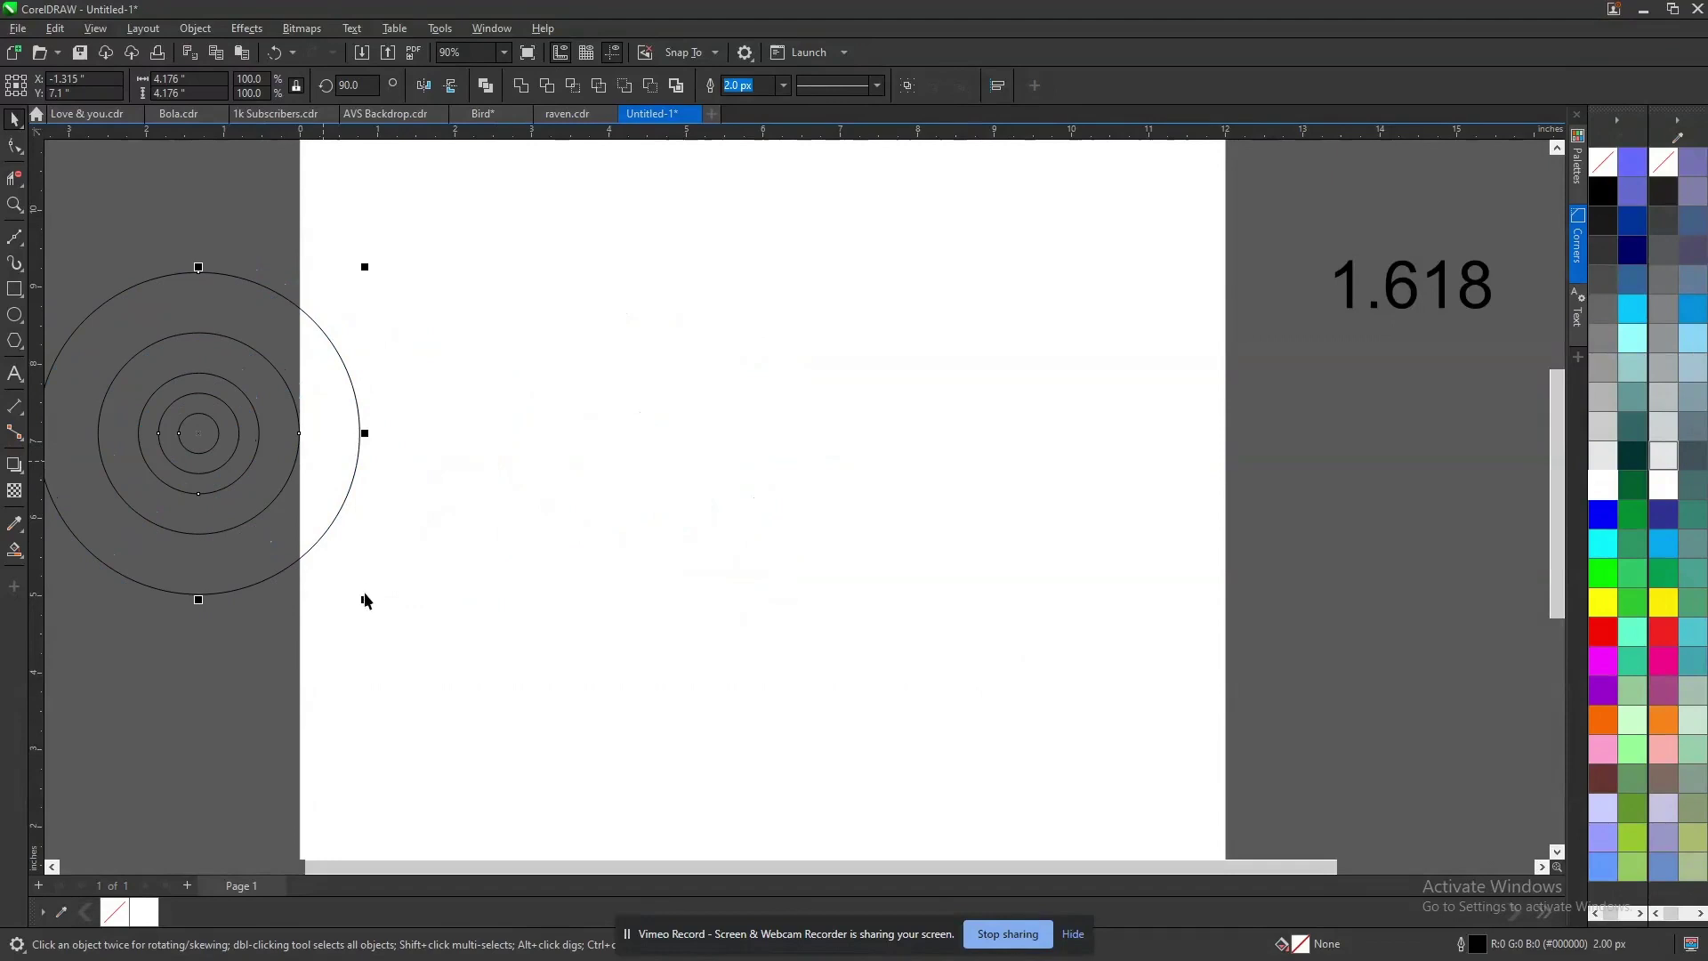
drag(362, 602, 345, 579)
drag(243, 505, 202, 495)
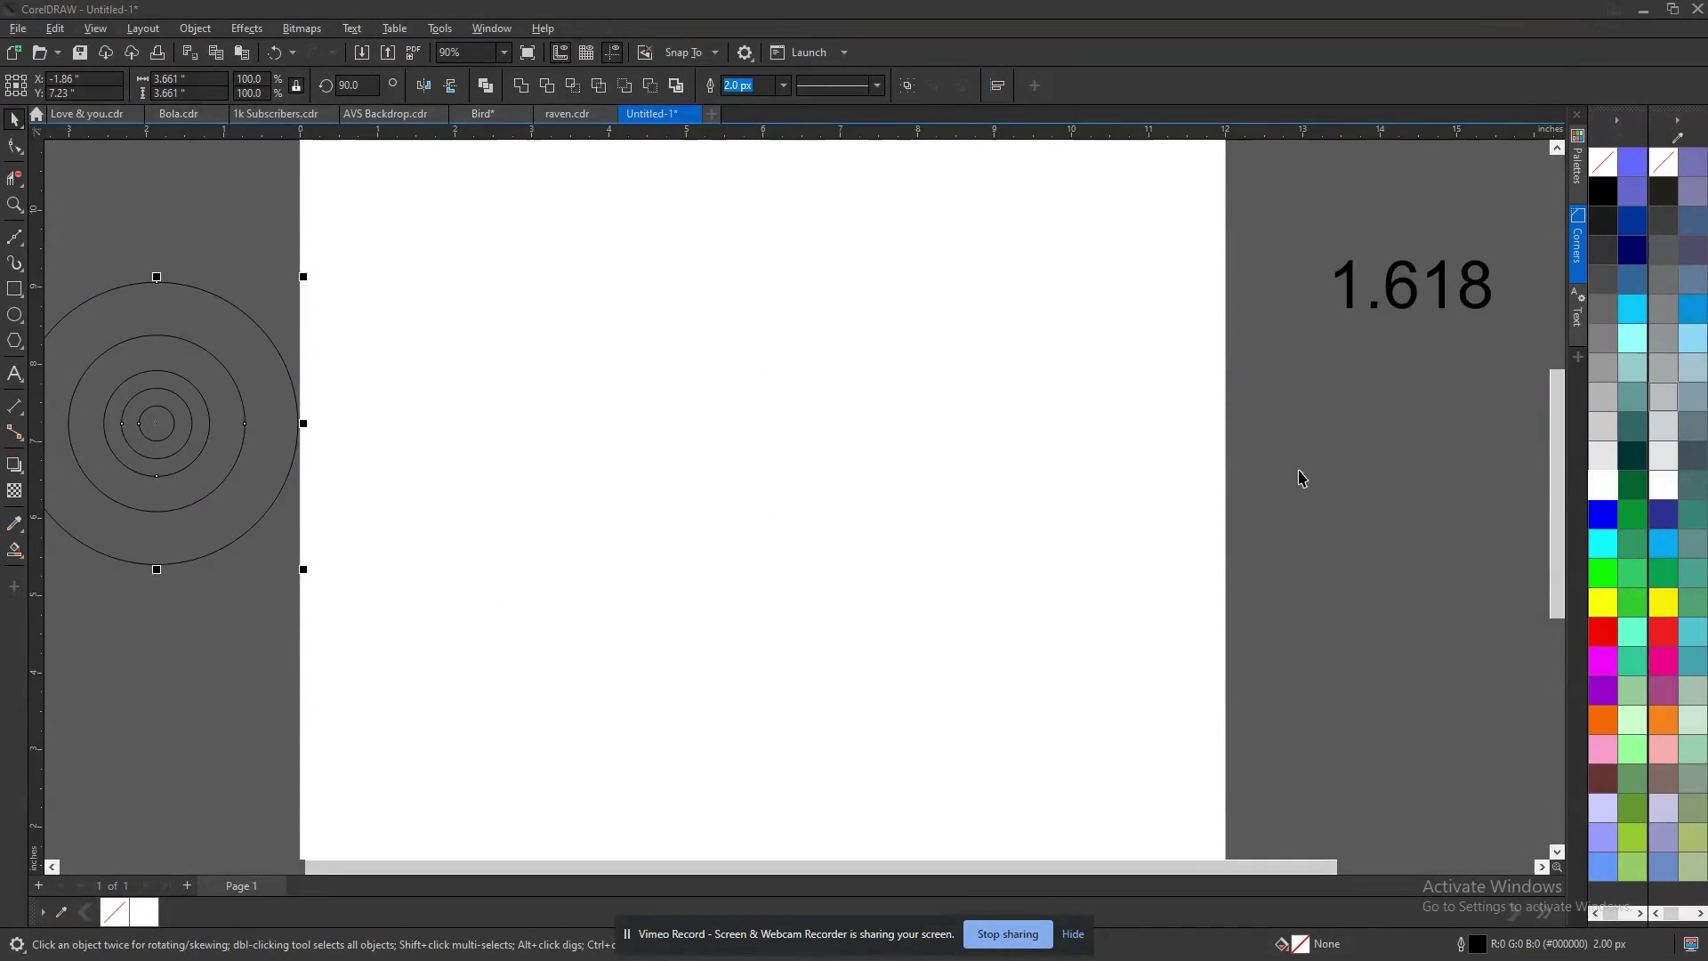
- Switch to File Explorer and open the OneDrive Desktop folder to find the bird sketch
click(990, 488)
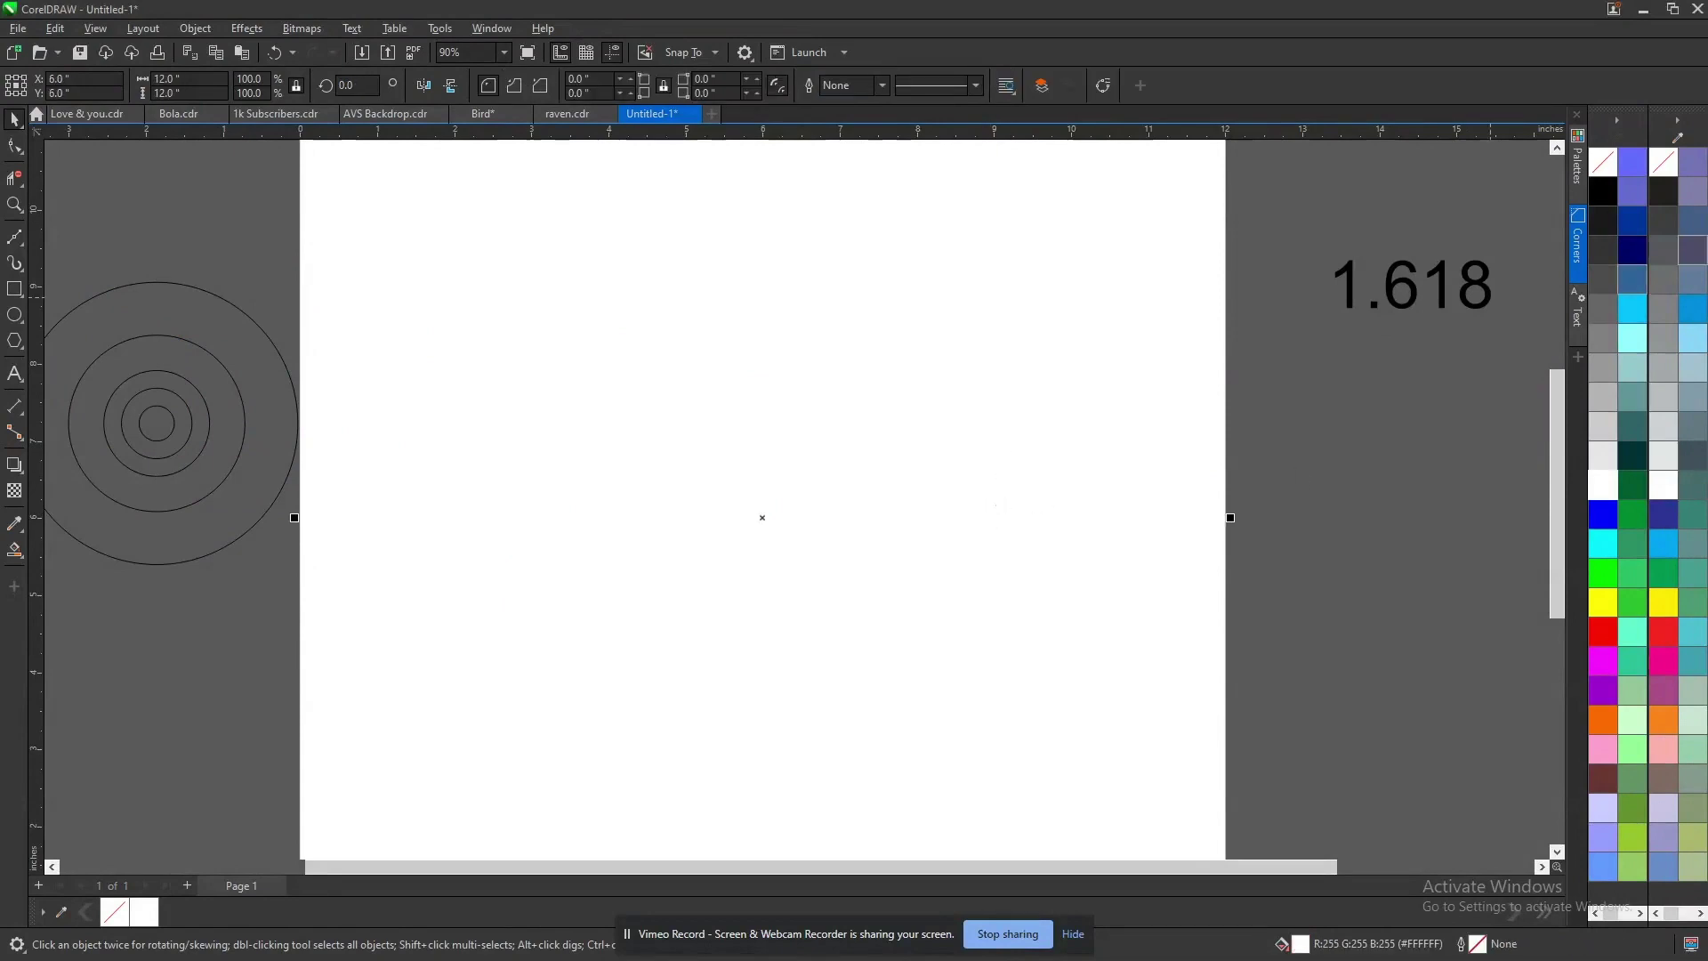
key(alt+Tab)
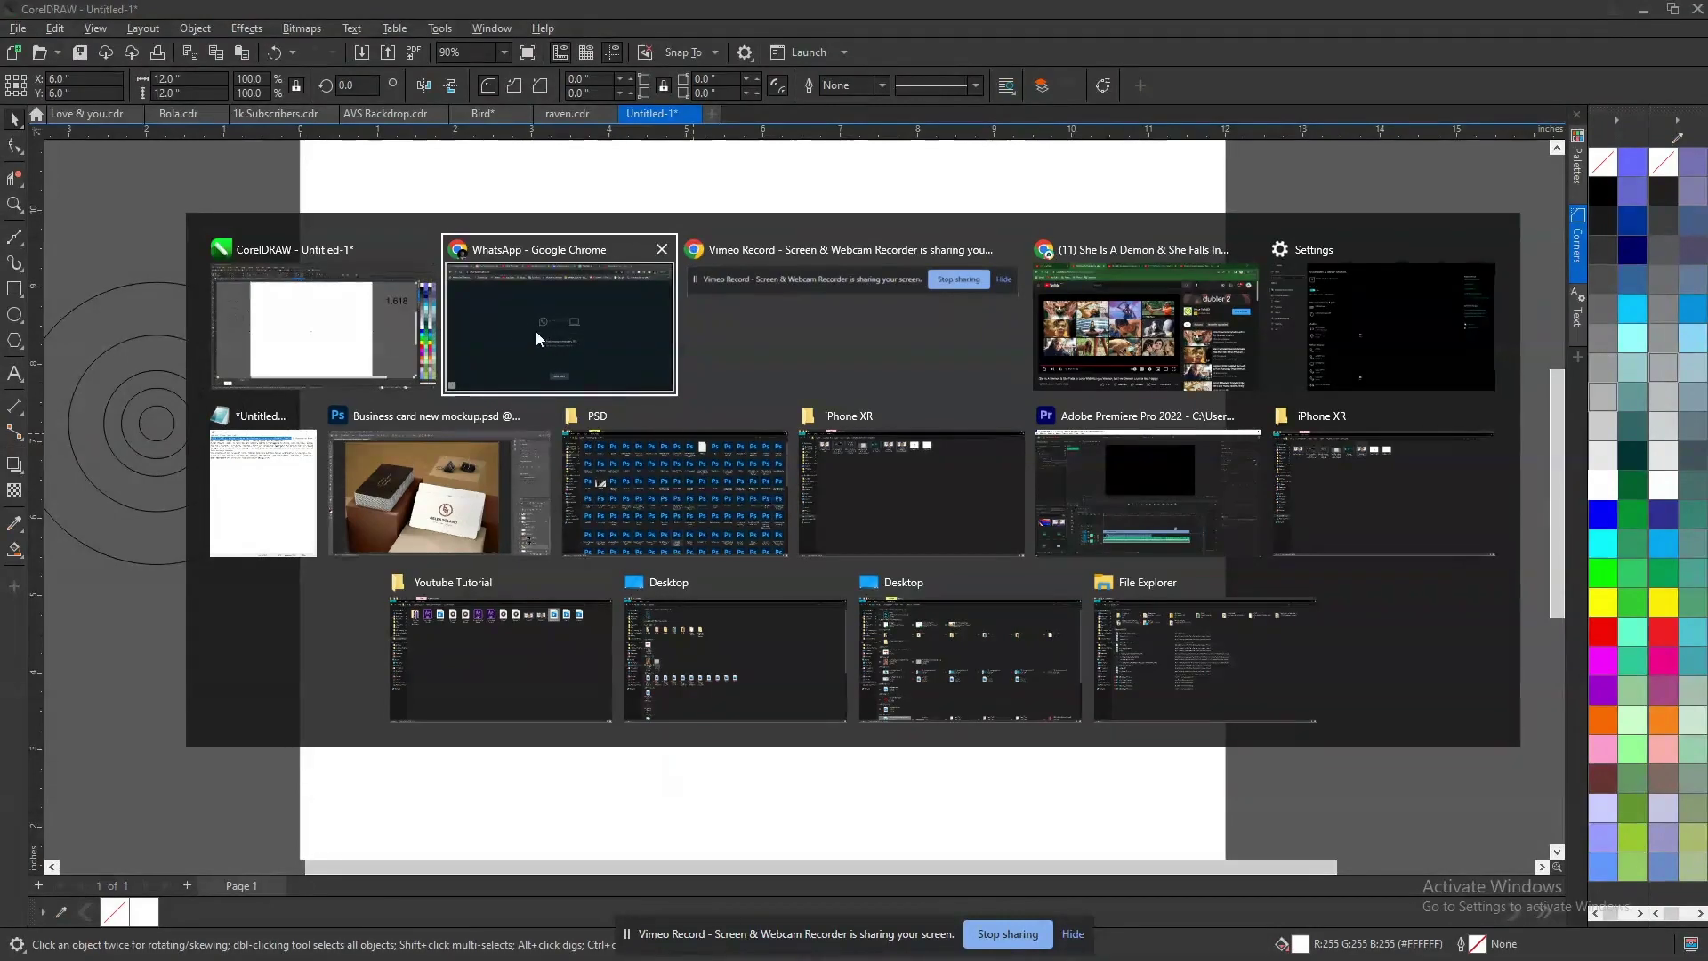
key(Escape)
key(alt+Tab)
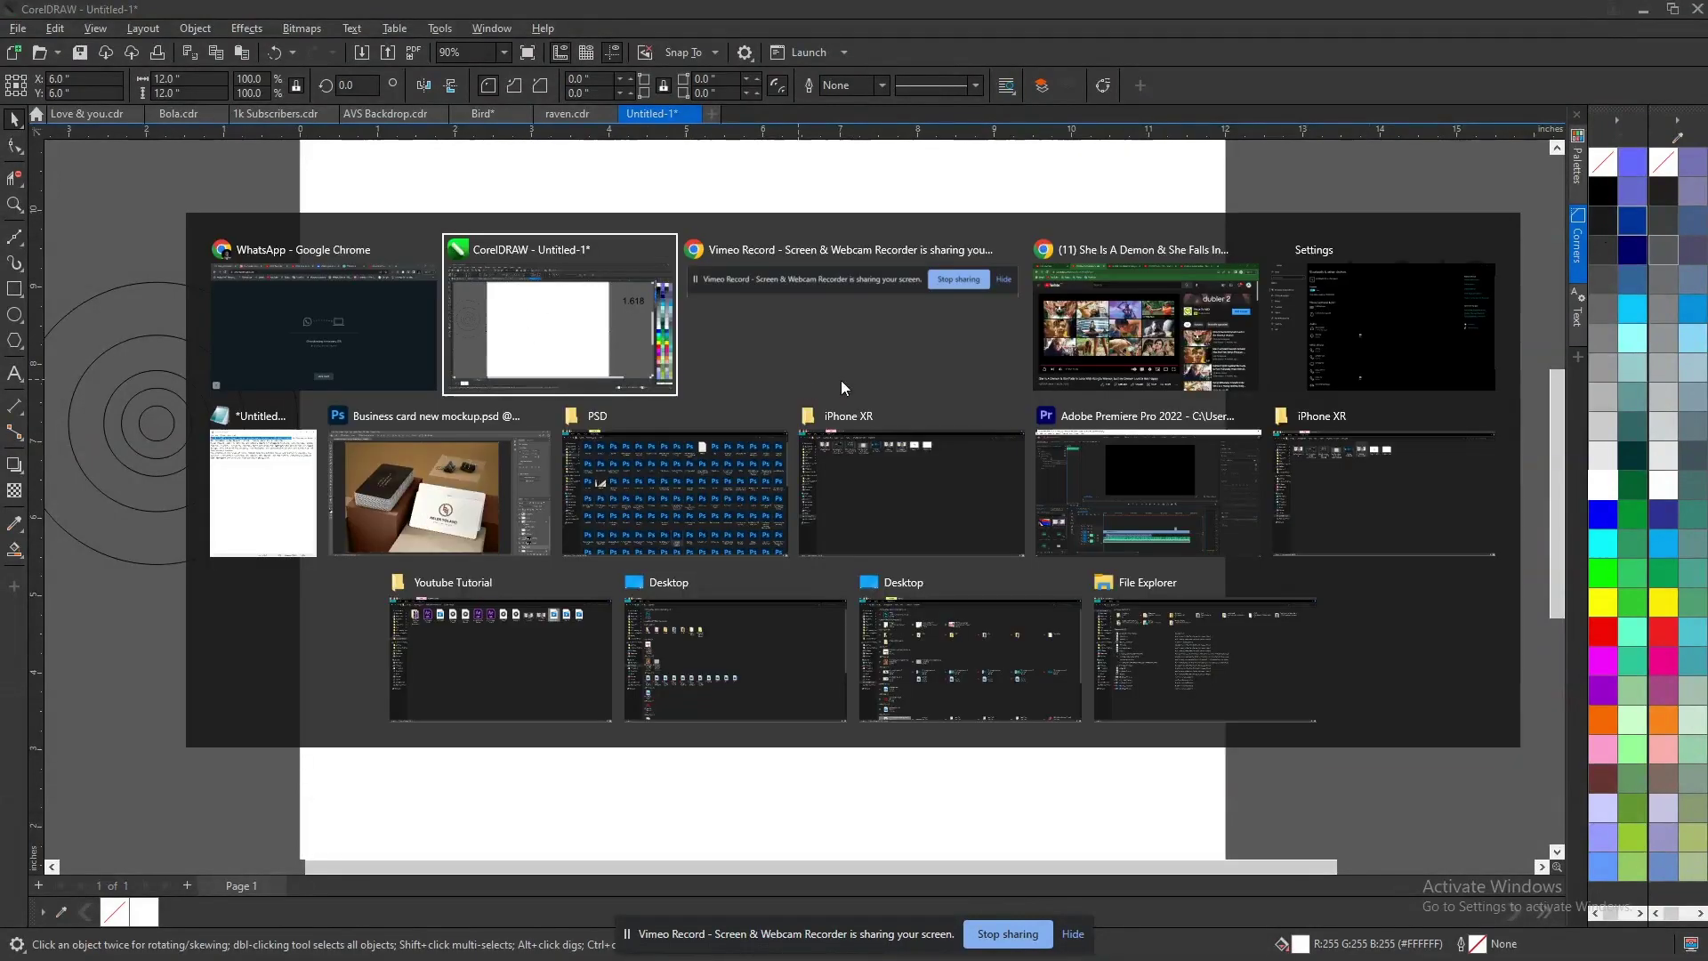
click(890, 490)
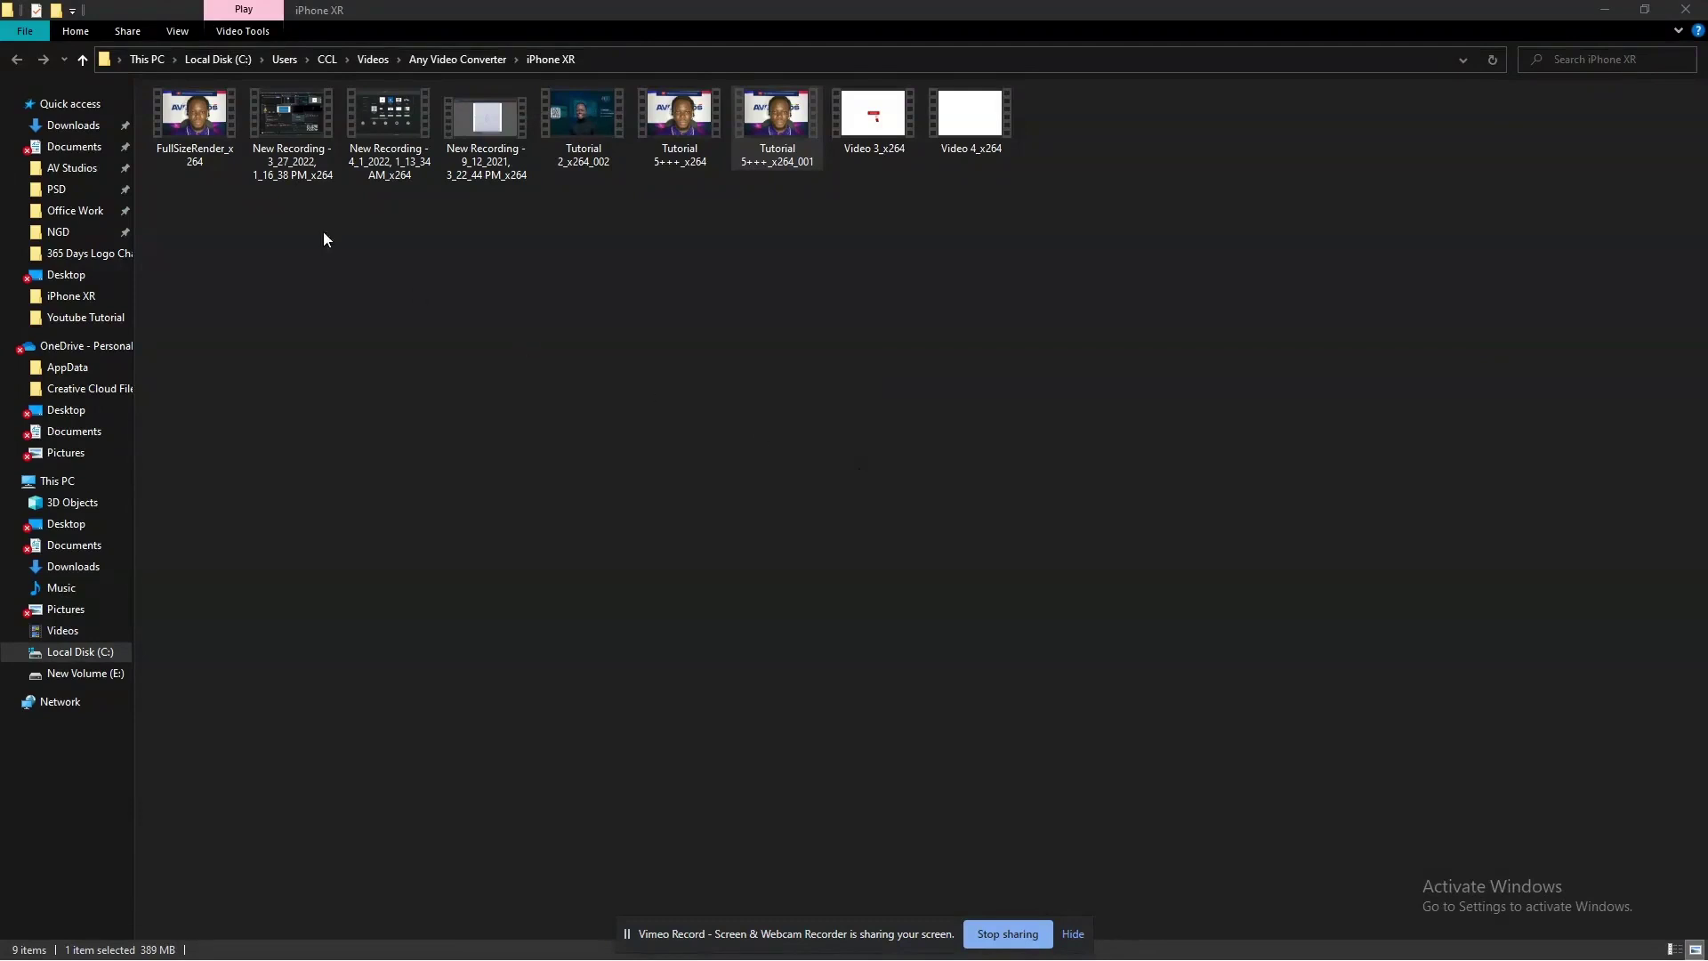
click(68, 419)
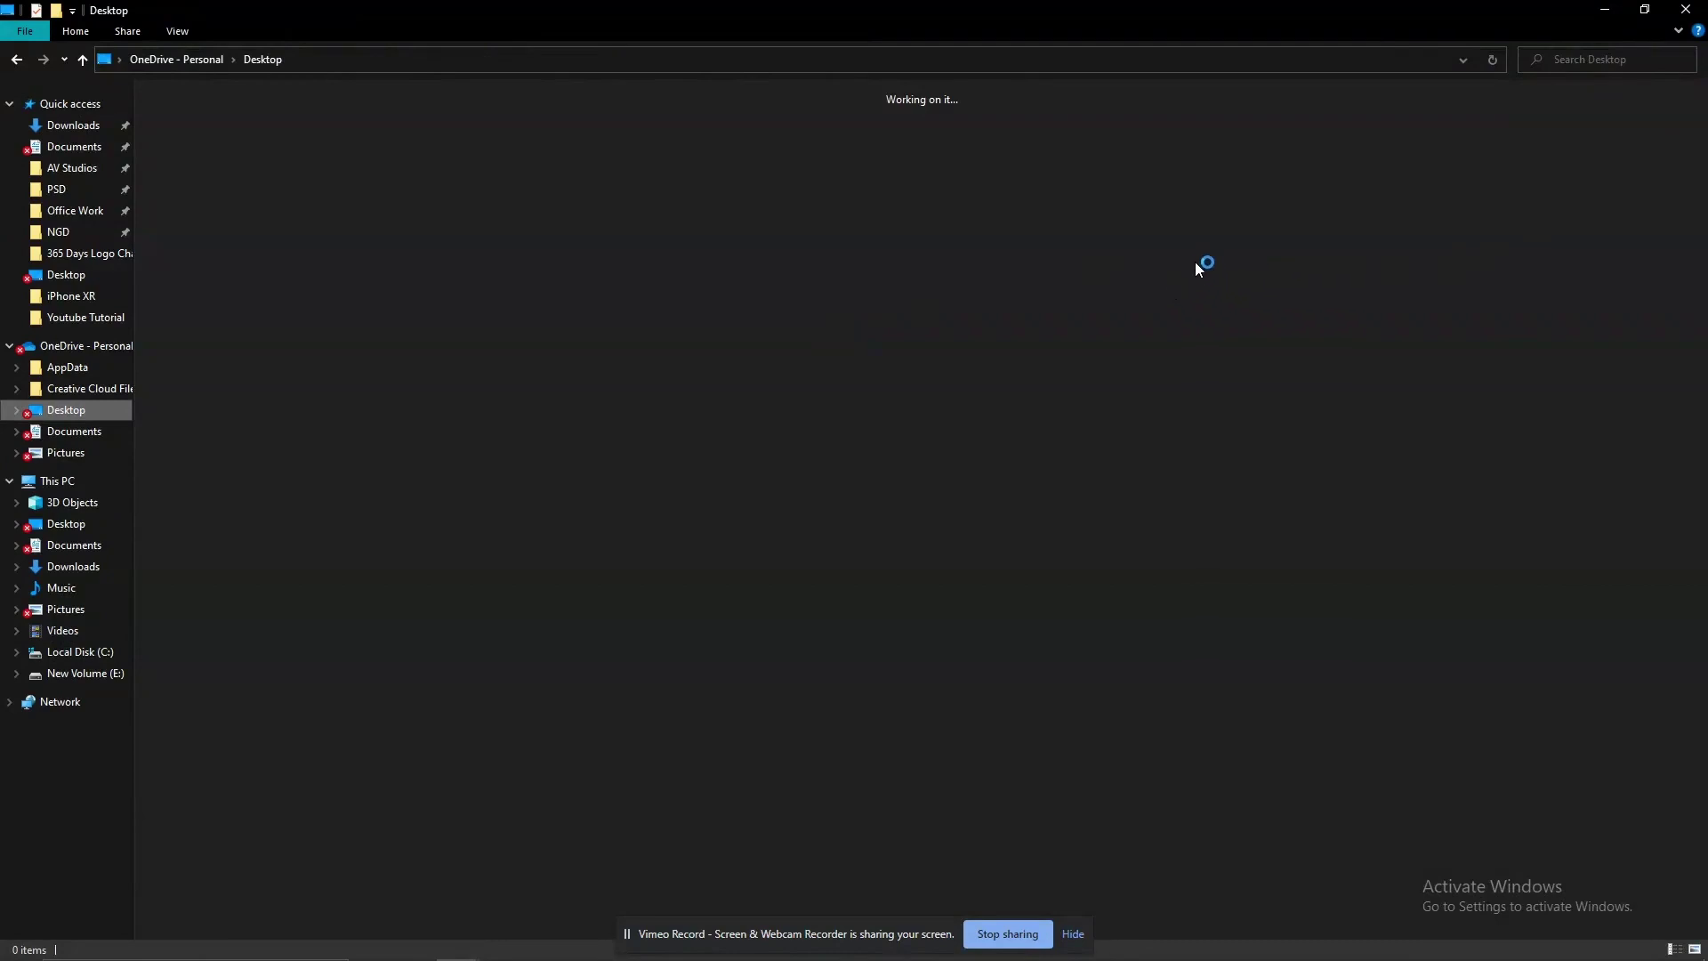
click(1074, 935)
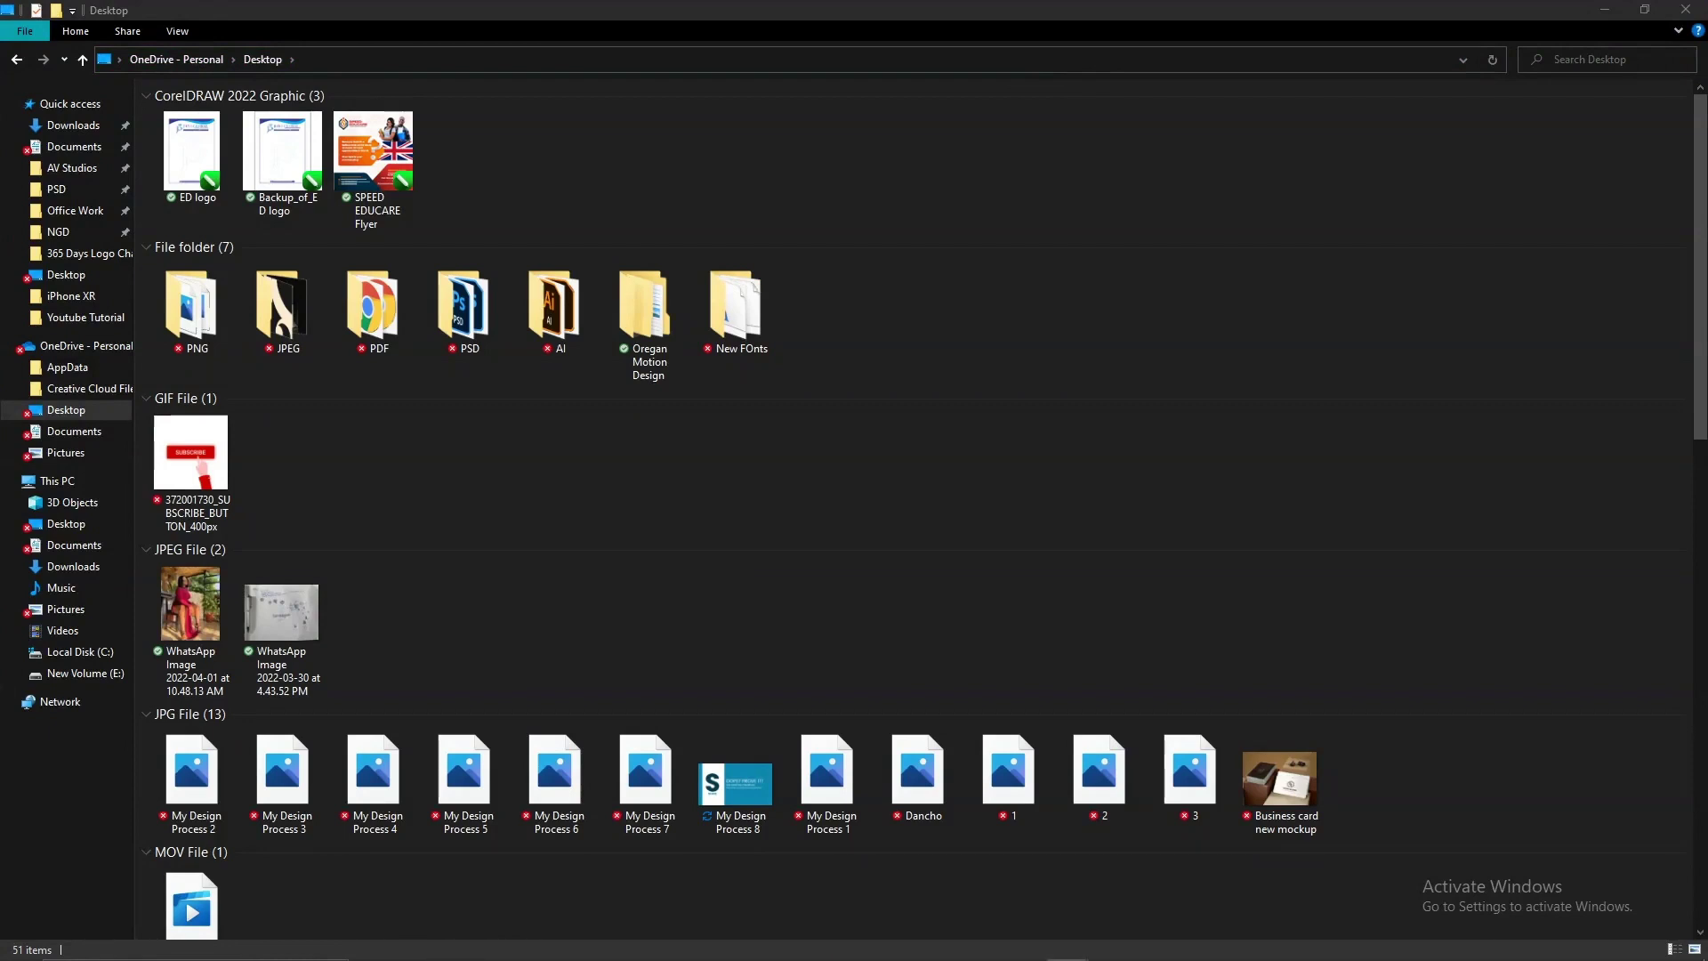
- Back in CorelDRAW, place the bird sketch photo on the page and rotate it about 1.18 degrees
key(alt+Tab)
key(alt+Tab)
key(alt+Tab)
key(alt+Tab)
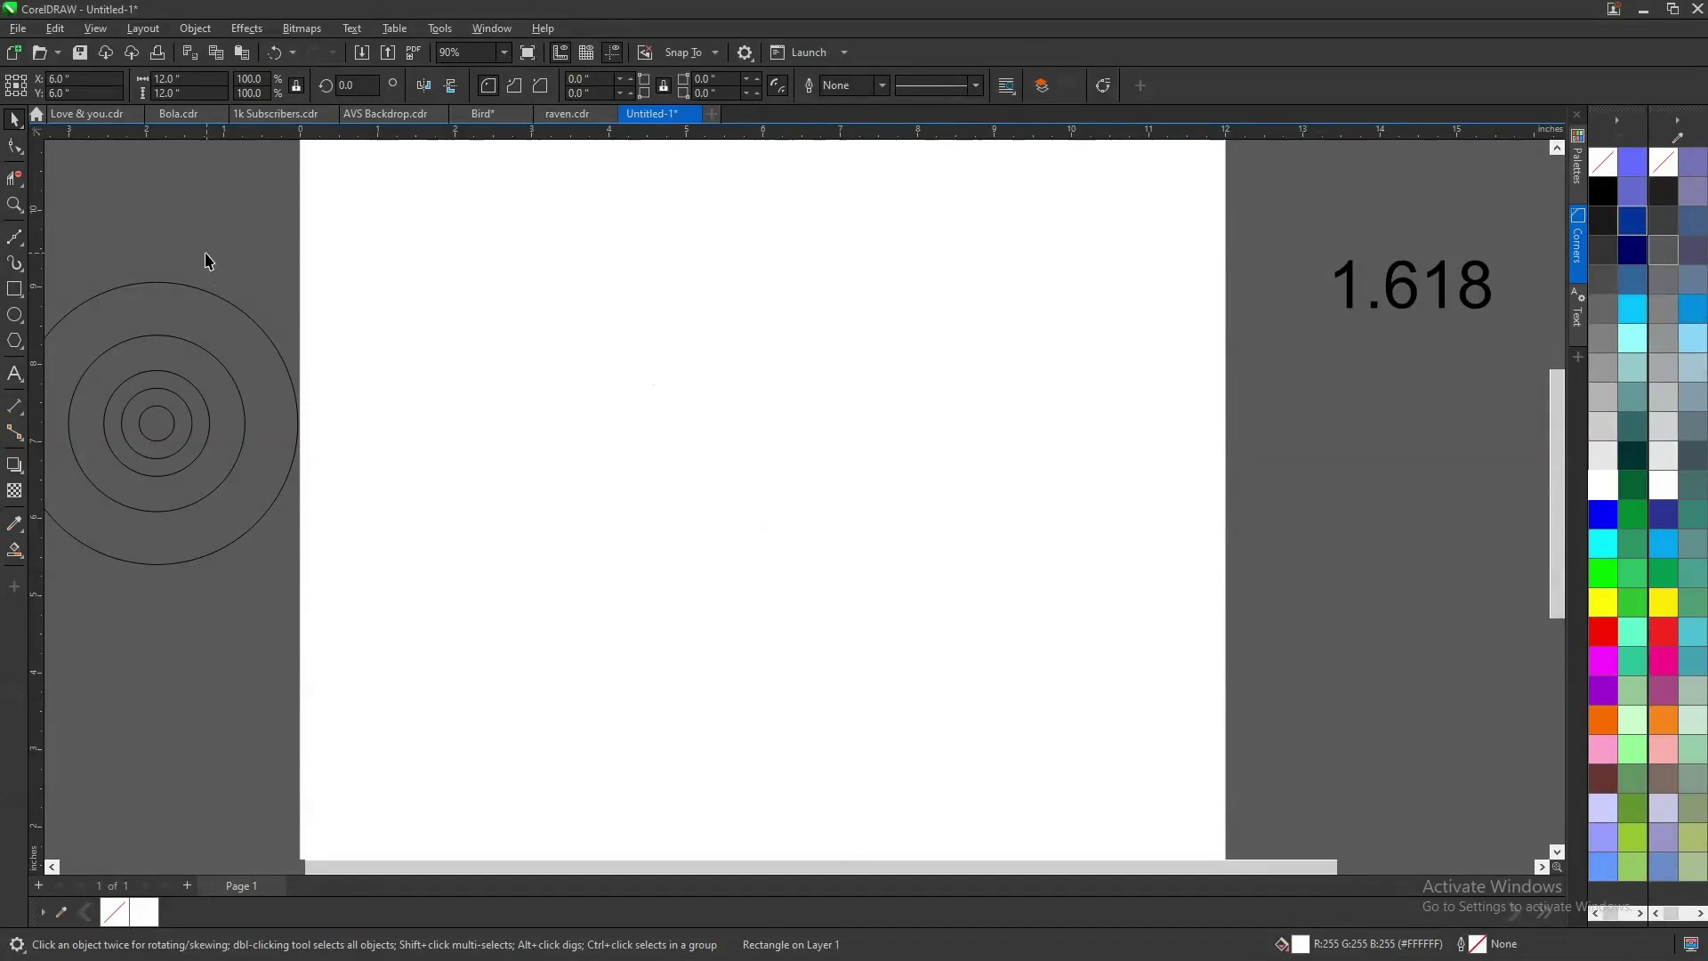
click(206, 261)
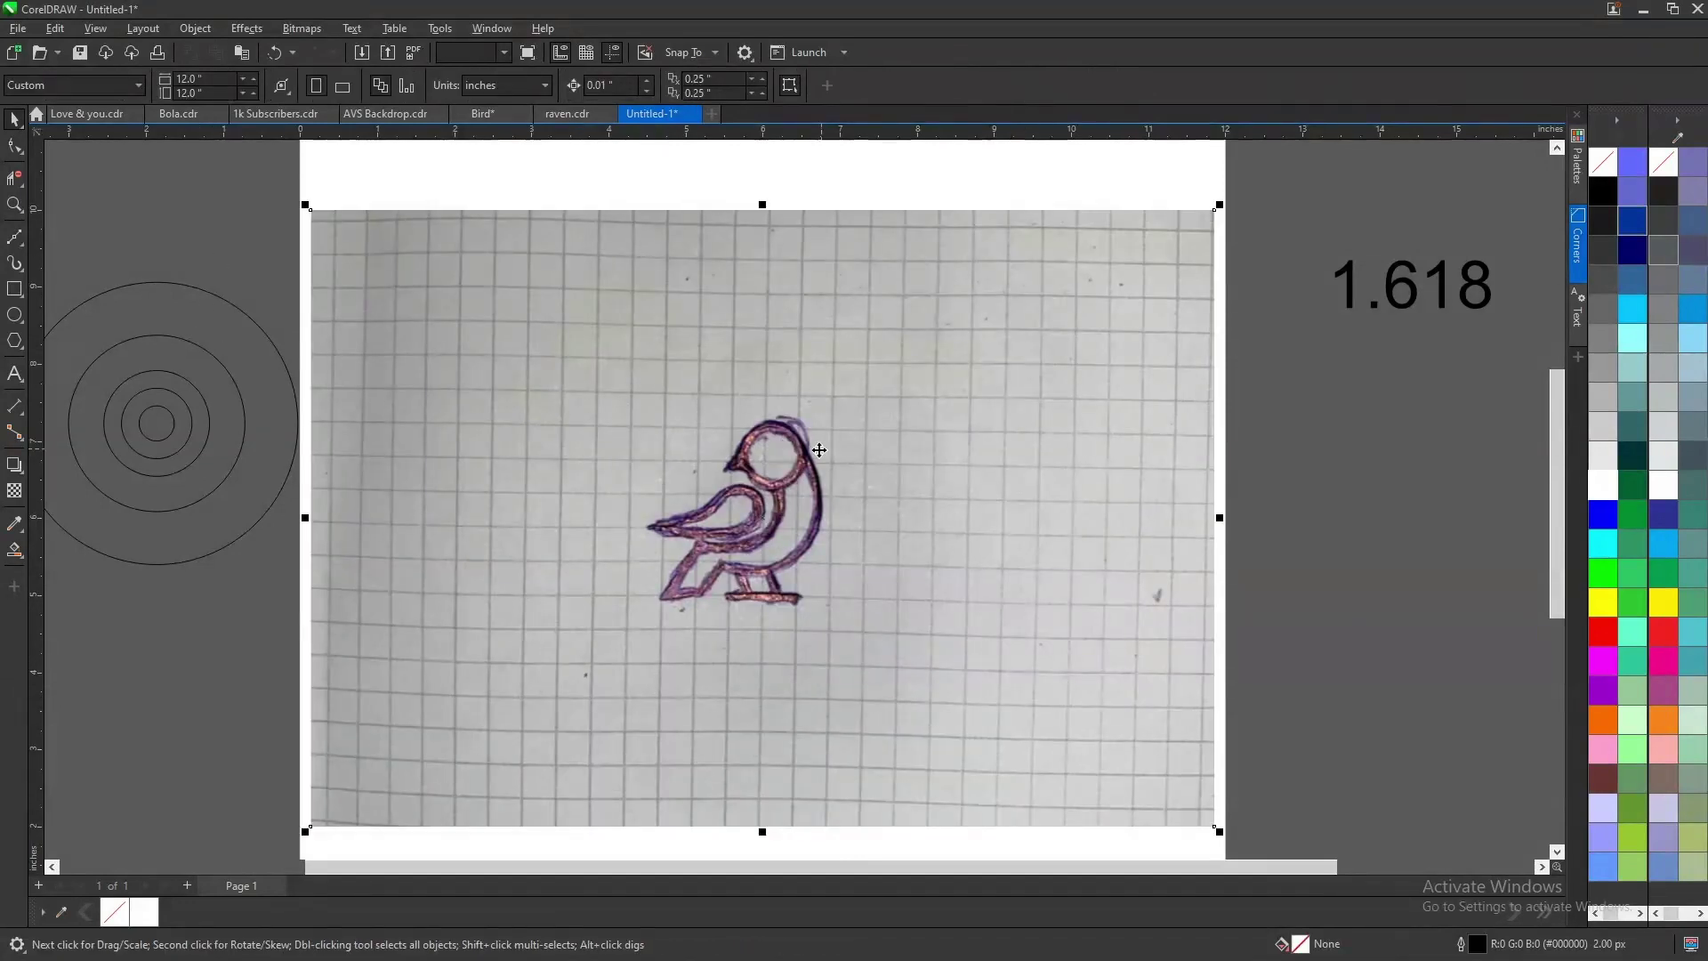
click(887, 433)
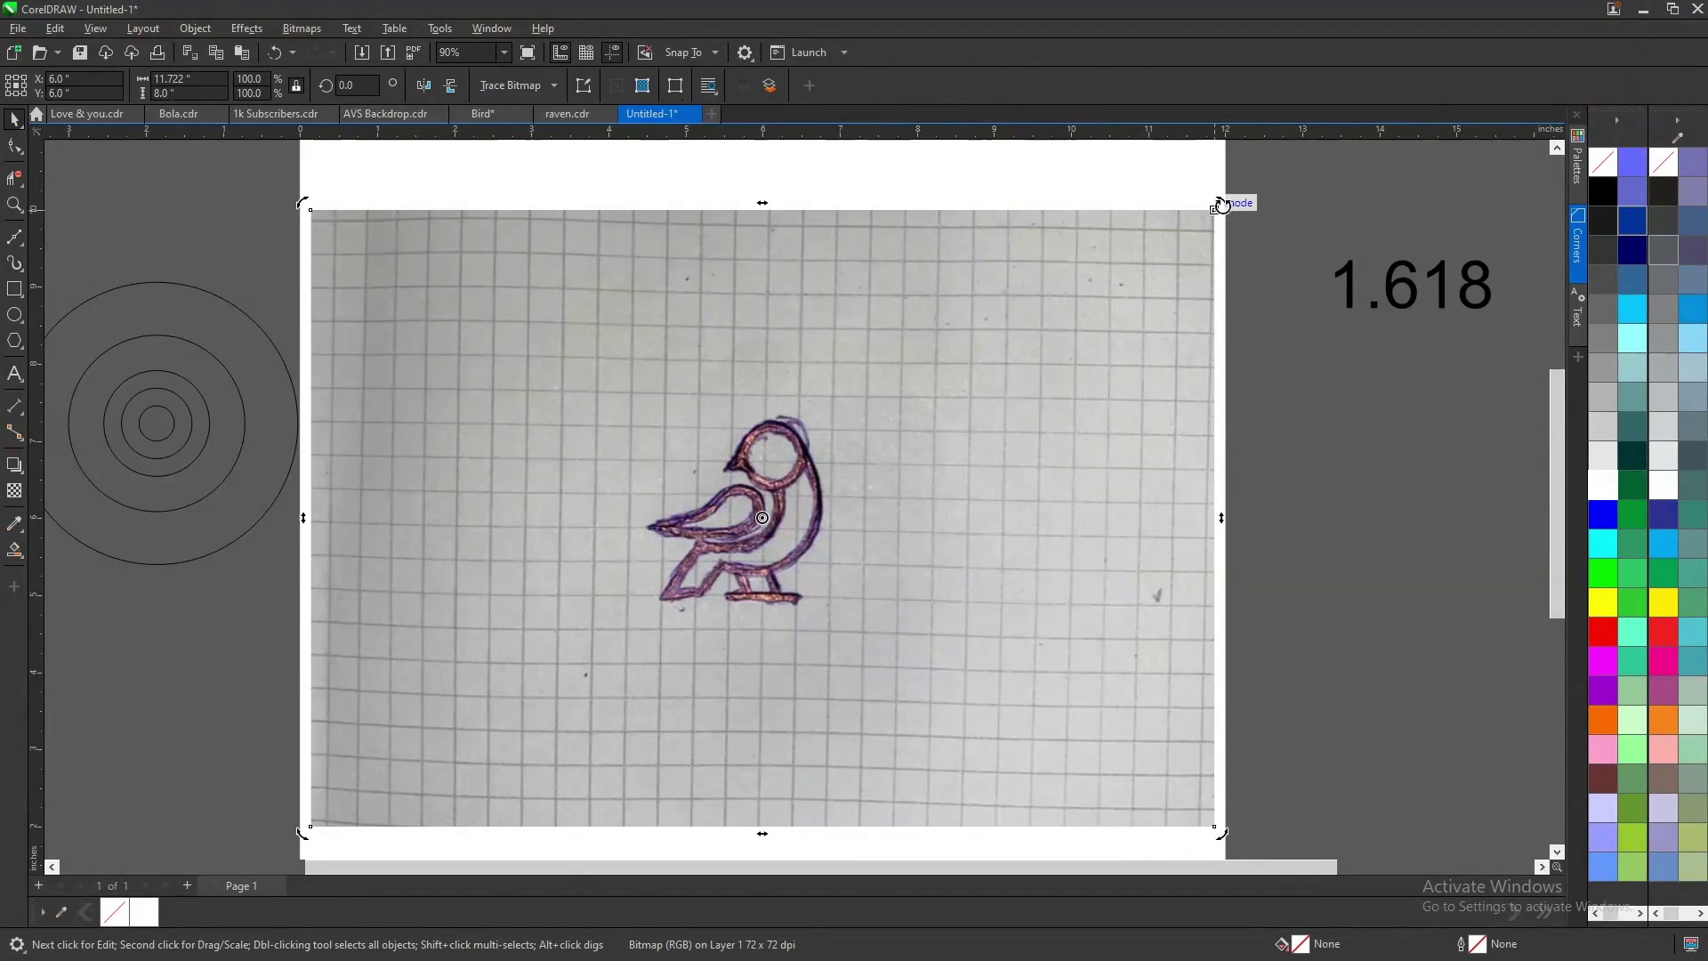
drag(1220, 200, 1226, 185)
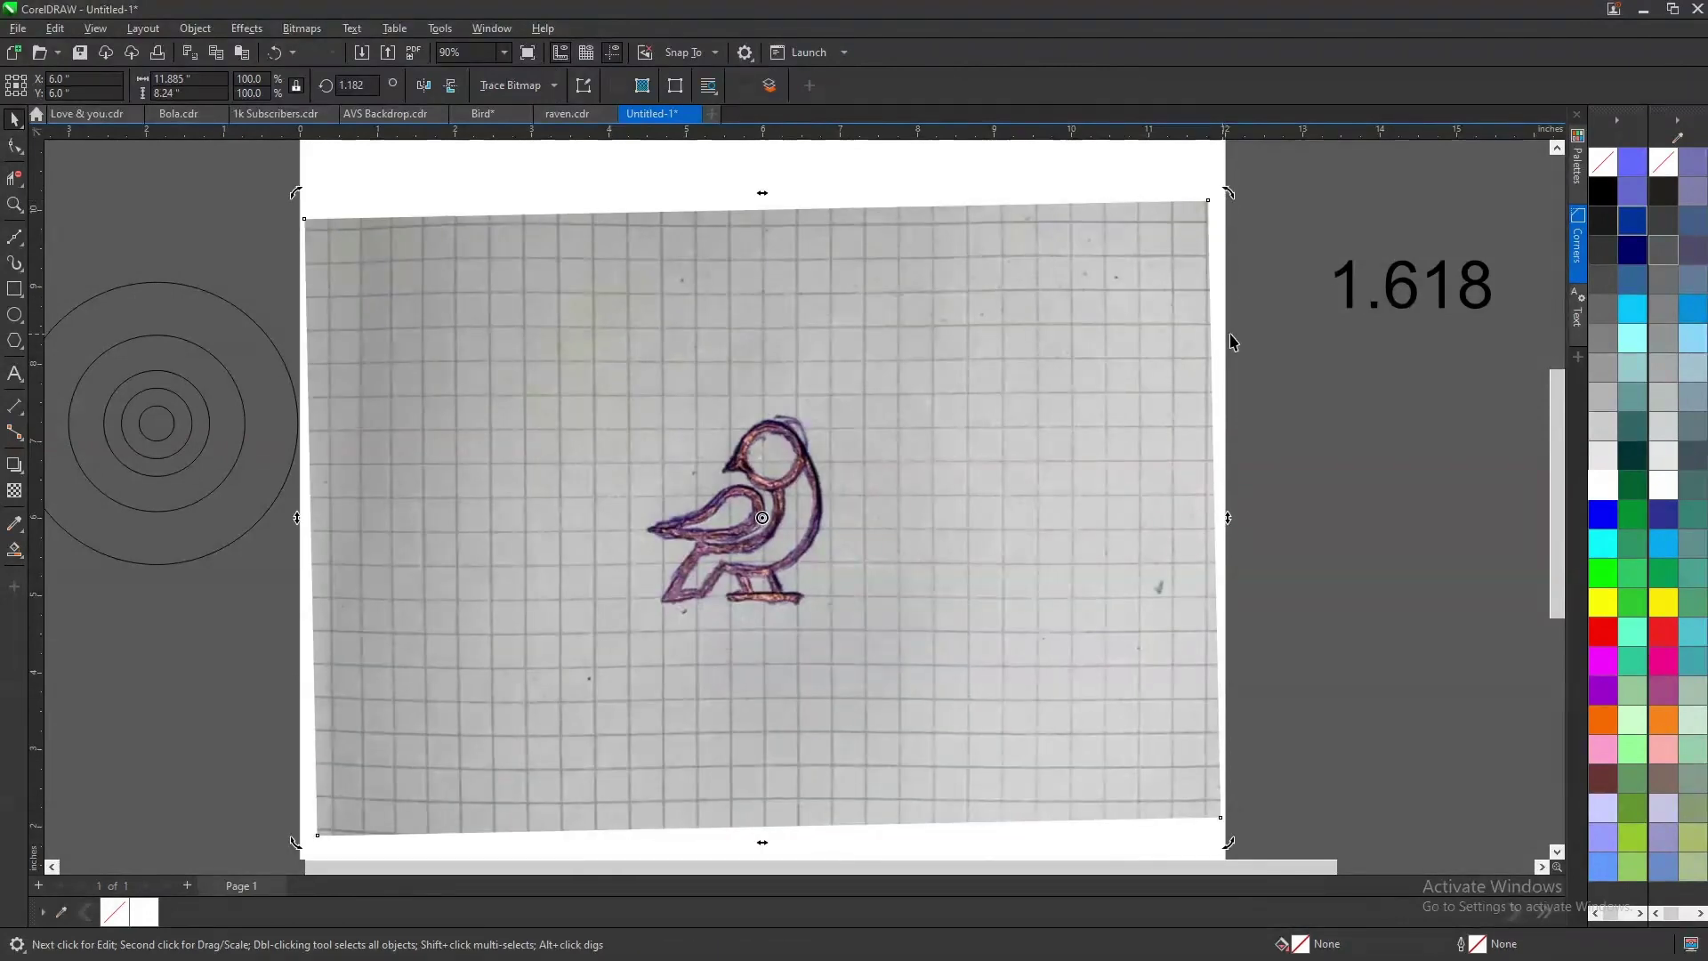
- Examine the outline of the hand-drawn bird on the grid-paper sketch up close
click(1336, 435)
key(z)
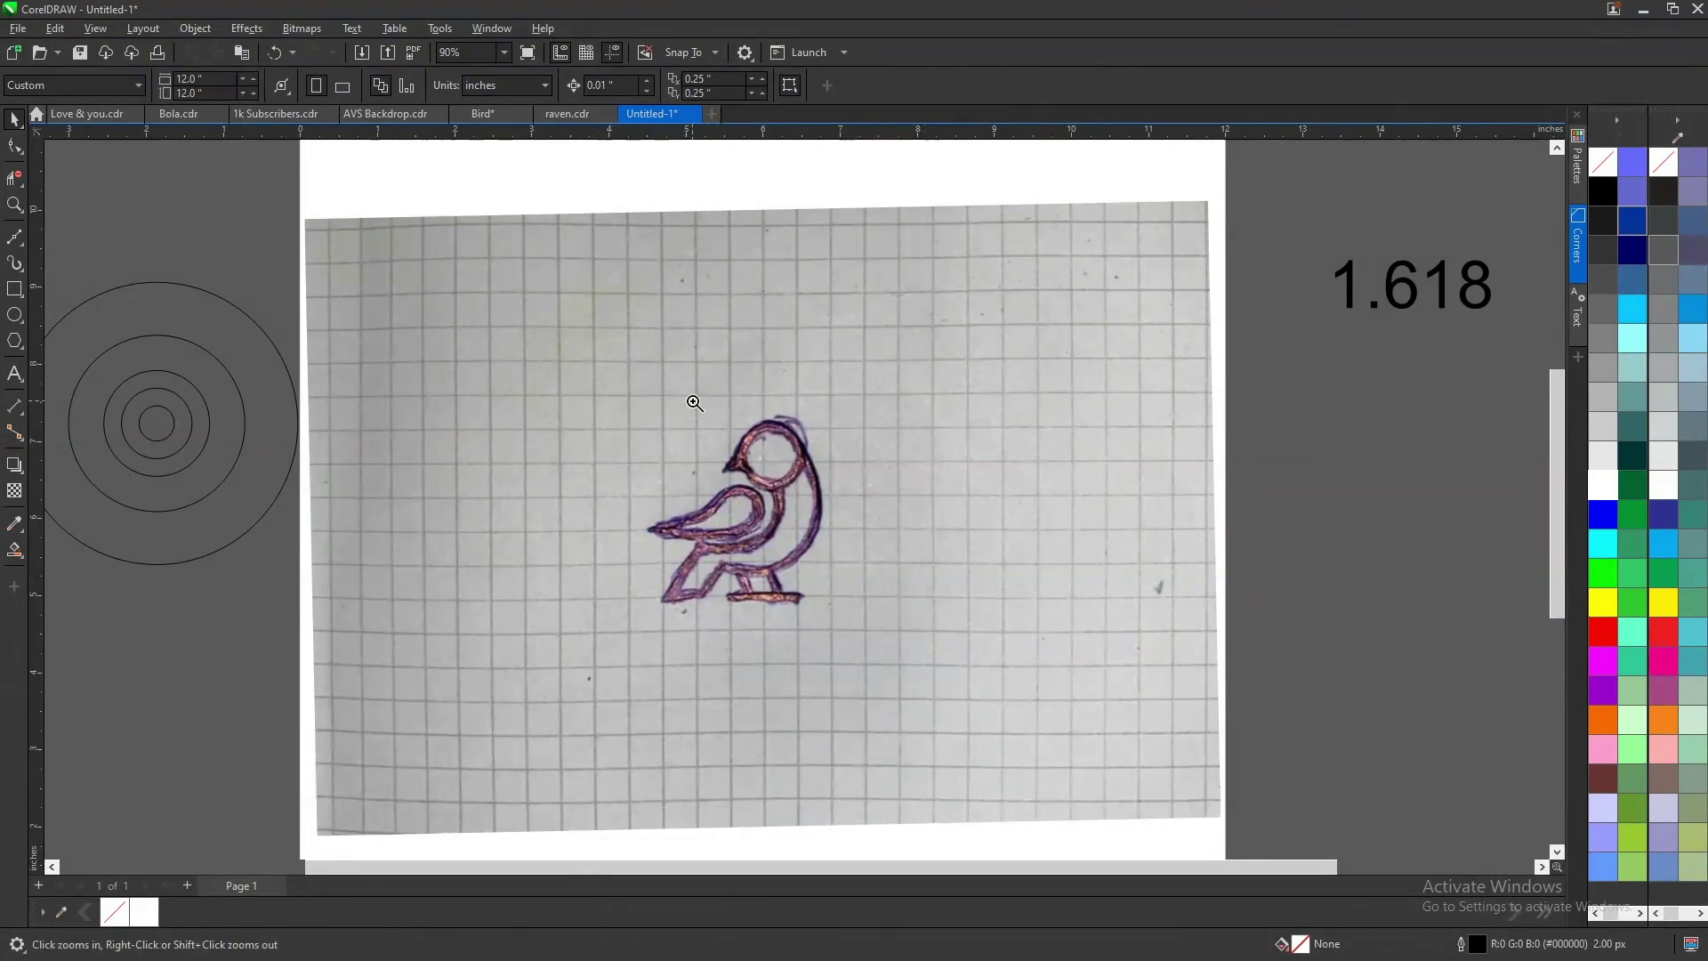
key(space)
click(726, 375)
click(726, 374)
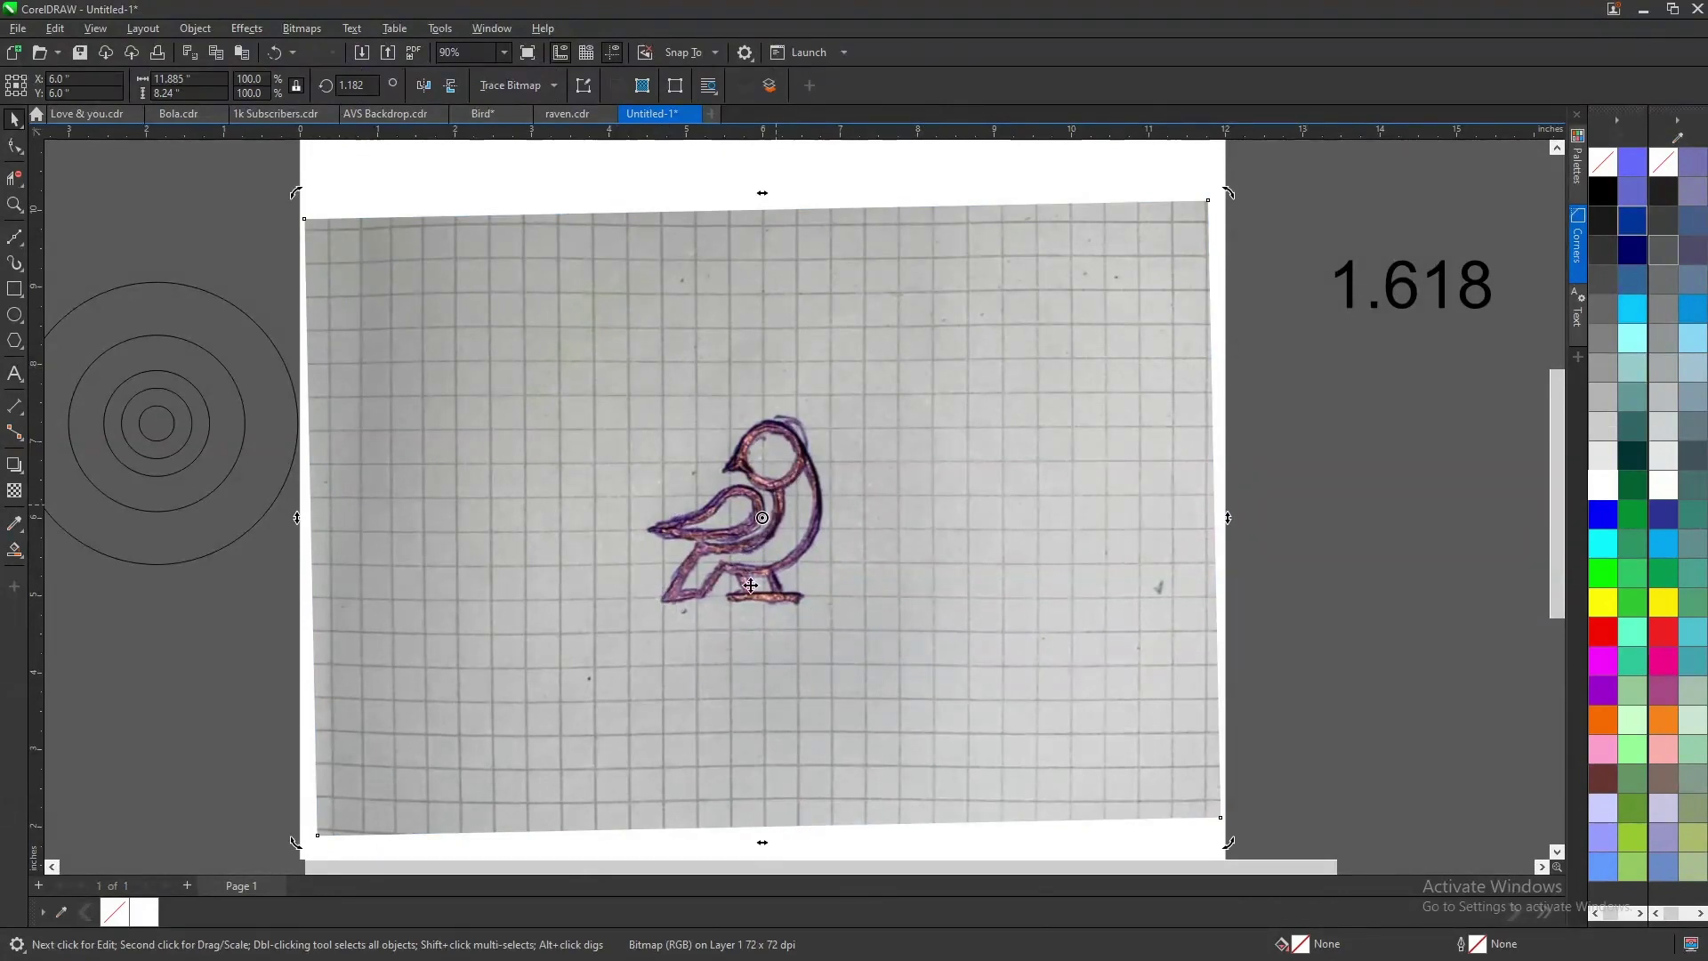
scroll(752, 574, up, 2)
scroll(731, 381, up, 2)
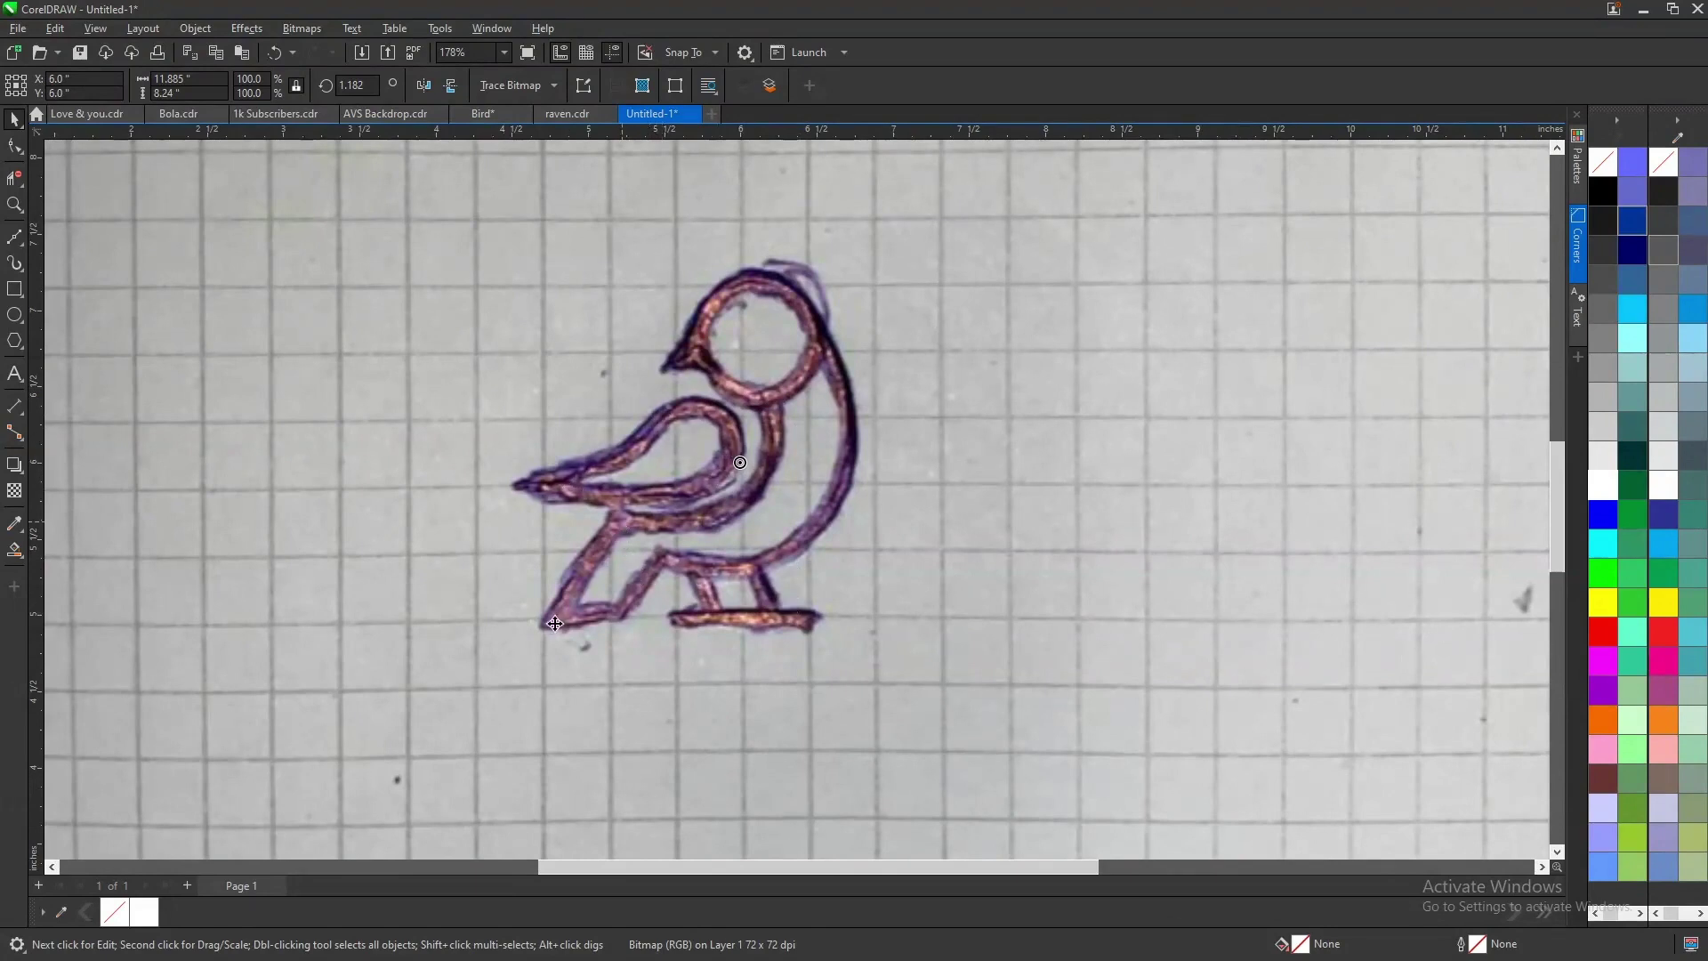
scroll(1078, 525, down, 4)
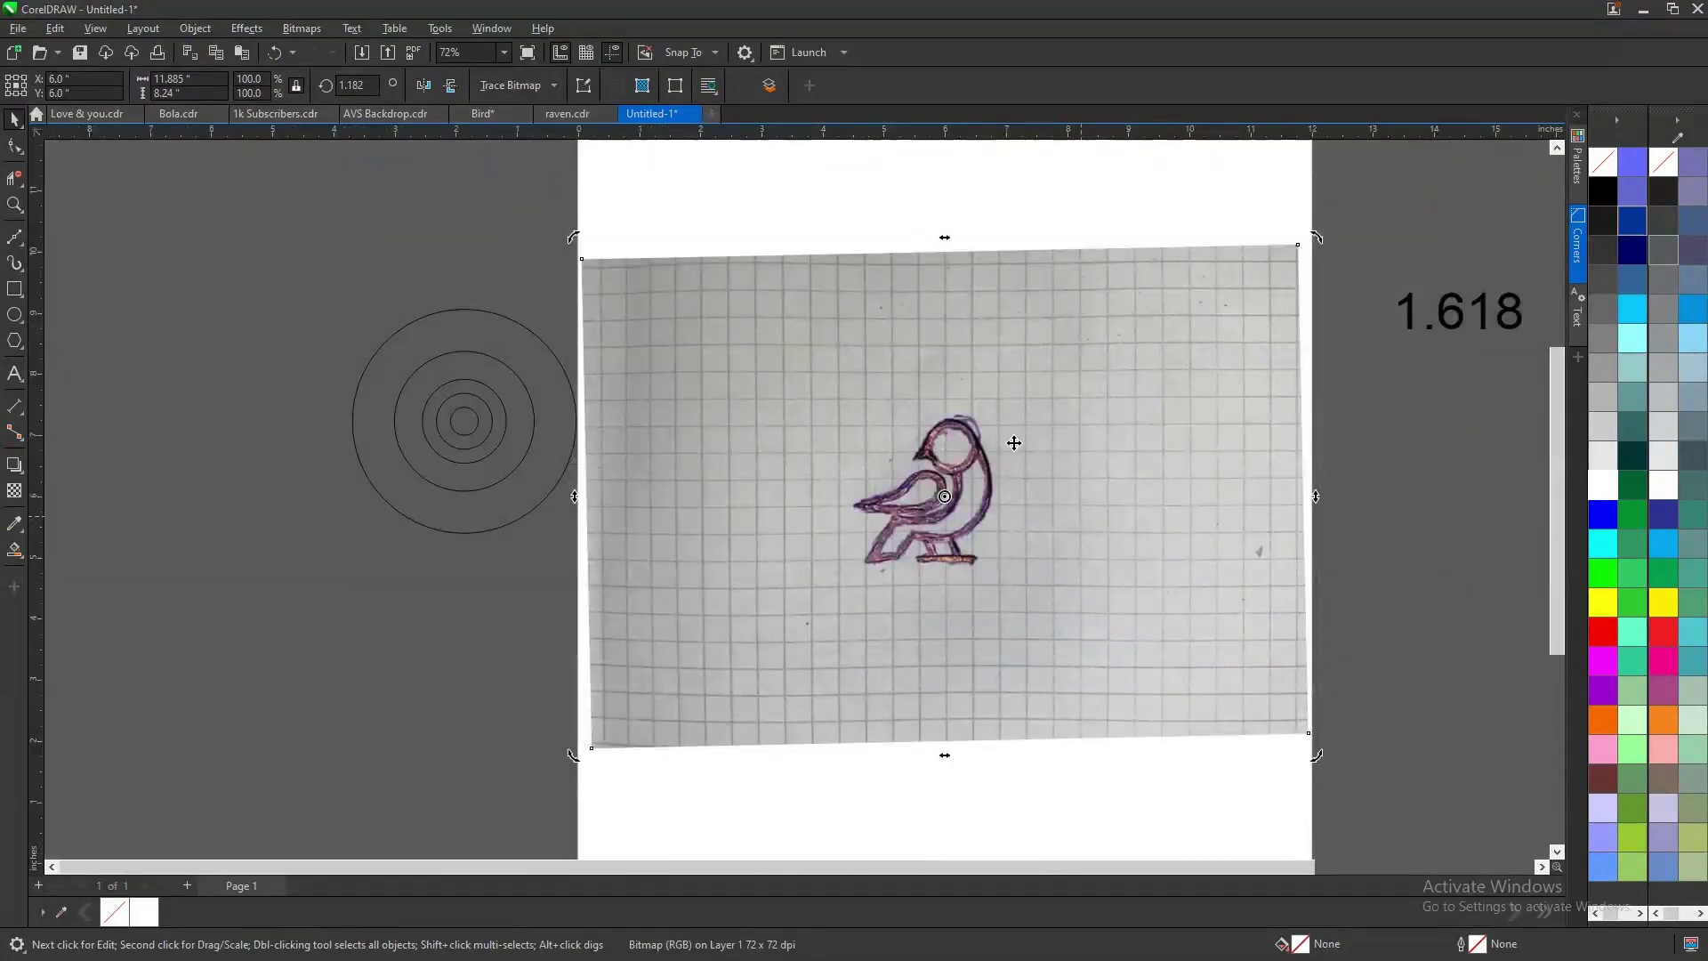
- Apply a uniform transparency of 70 to the bird sketch photo
drag(317, 229, 1390, 780)
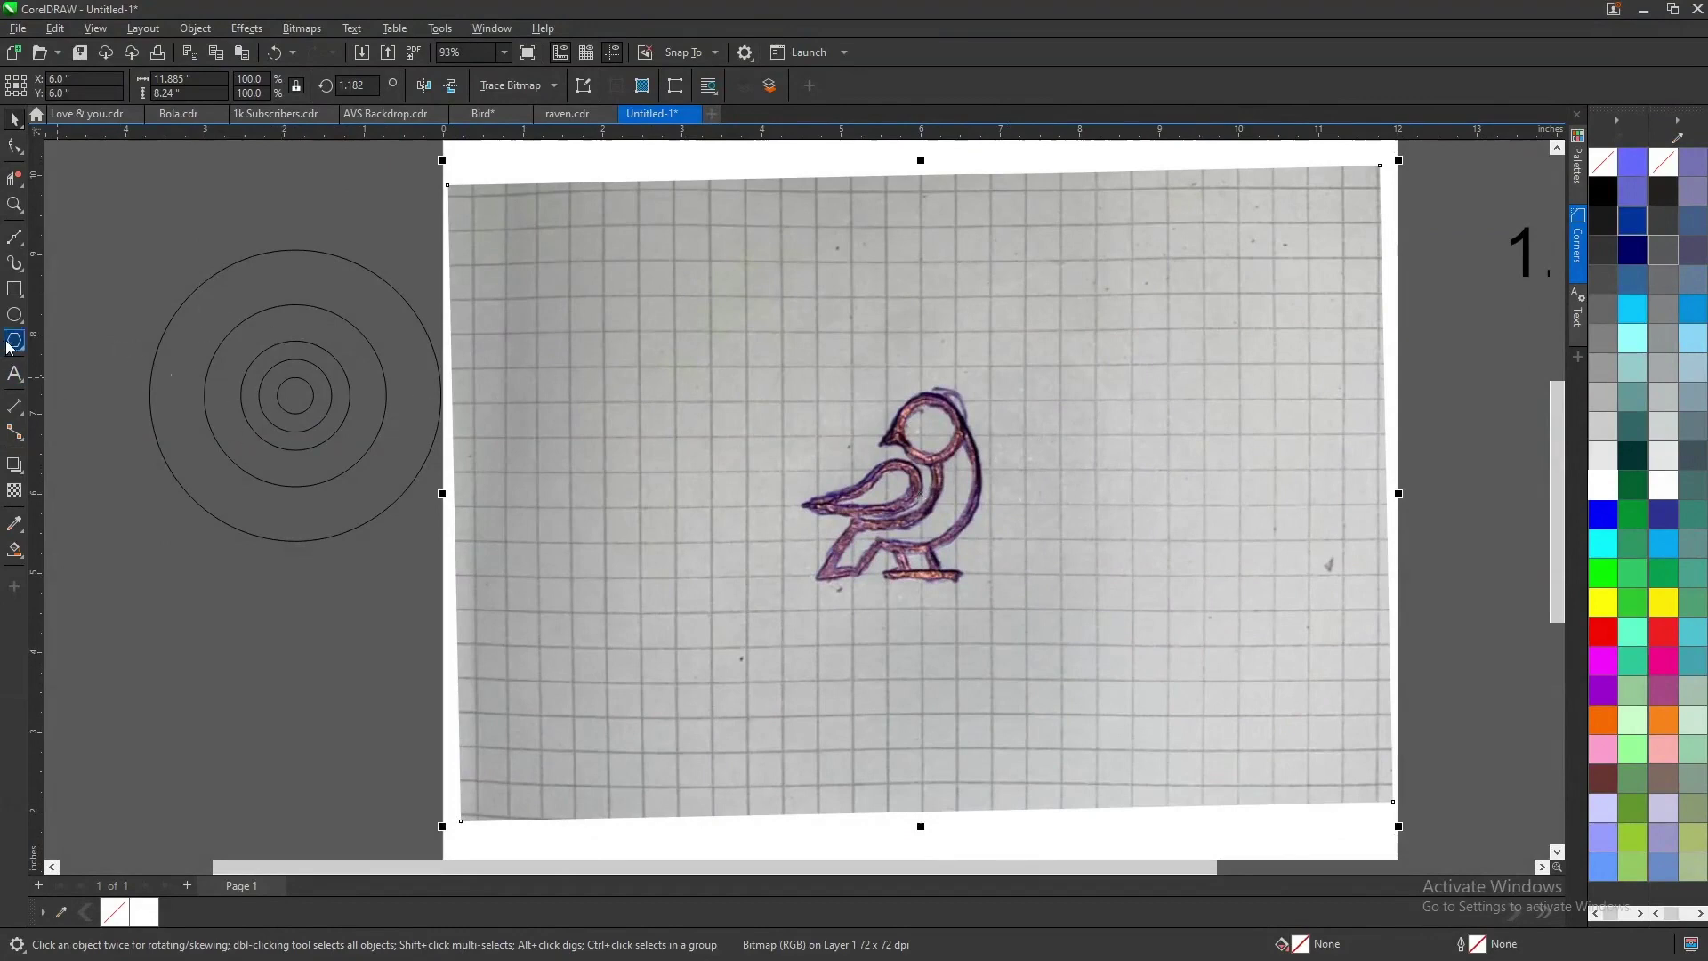
click(14, 490)
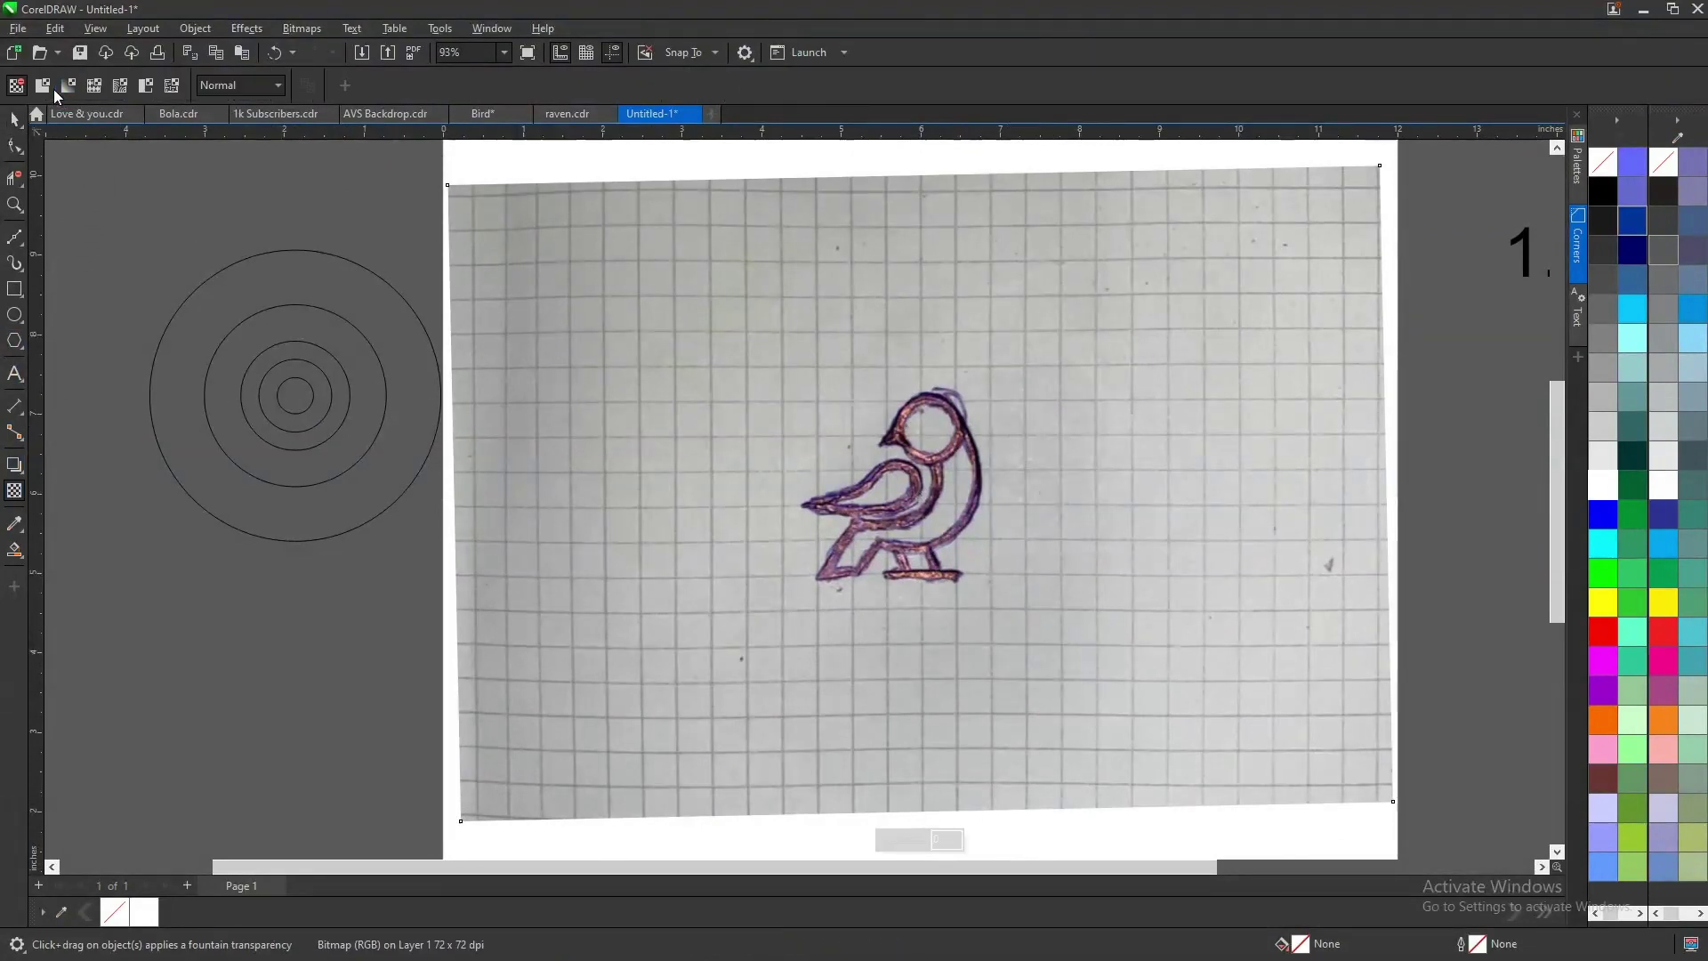
click(41, 85)
double_click(333, 84)
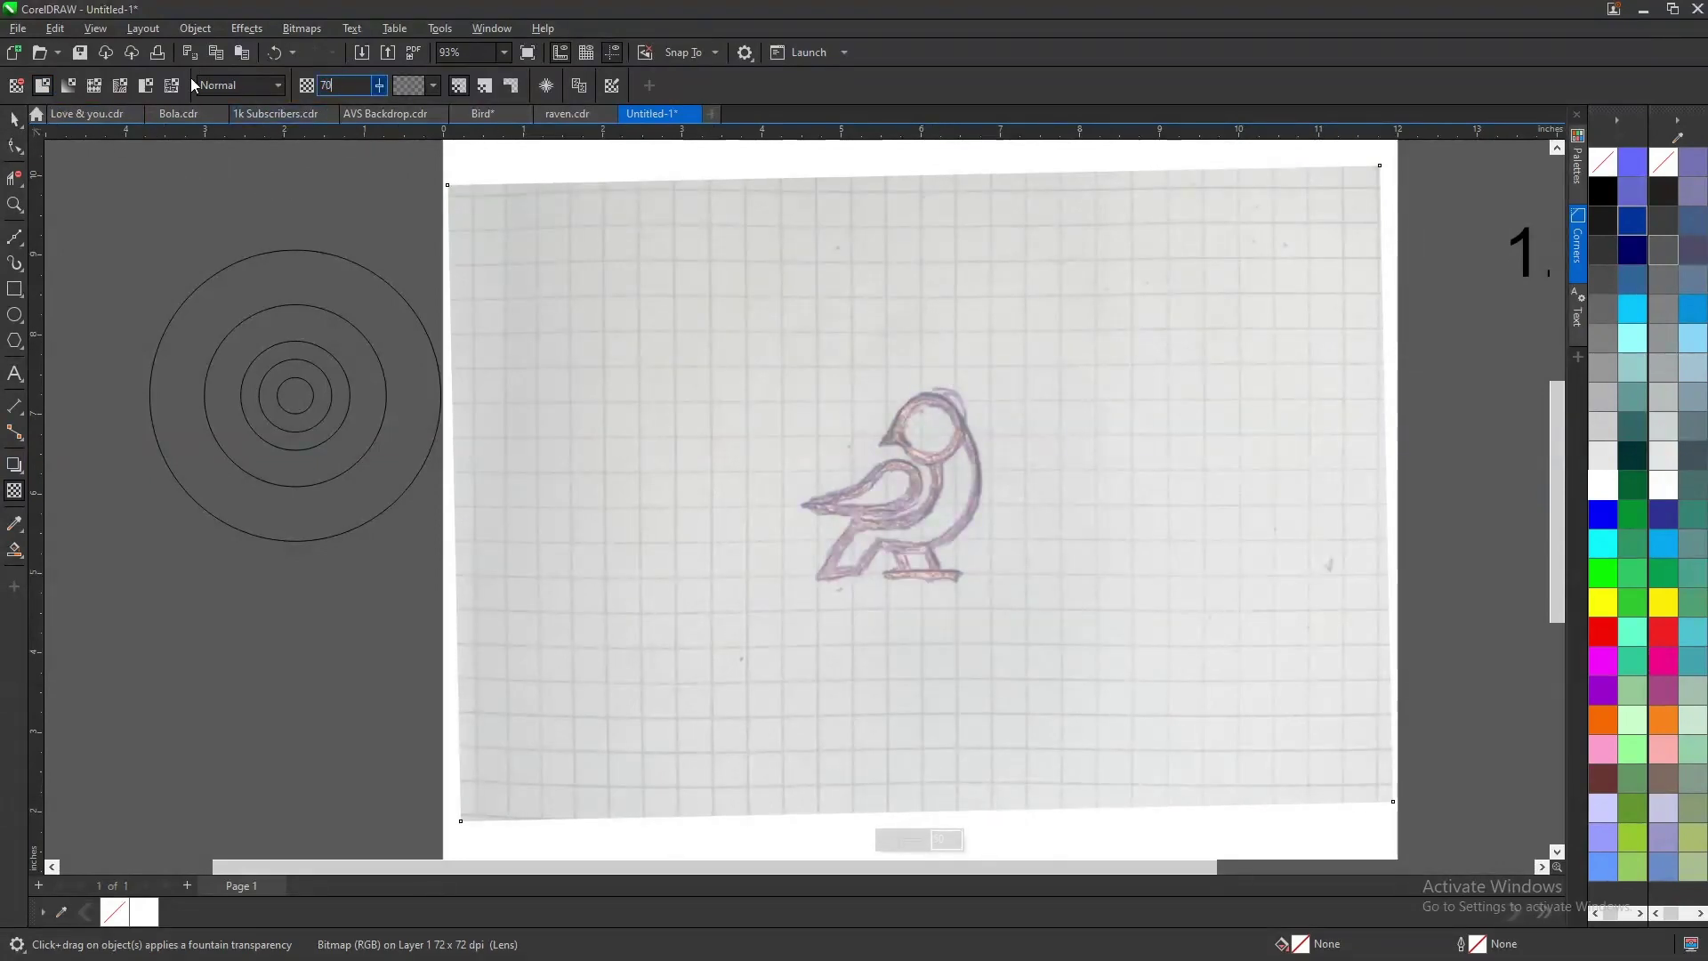
text(70)
key(Return)
key(space)
click(181, 249)
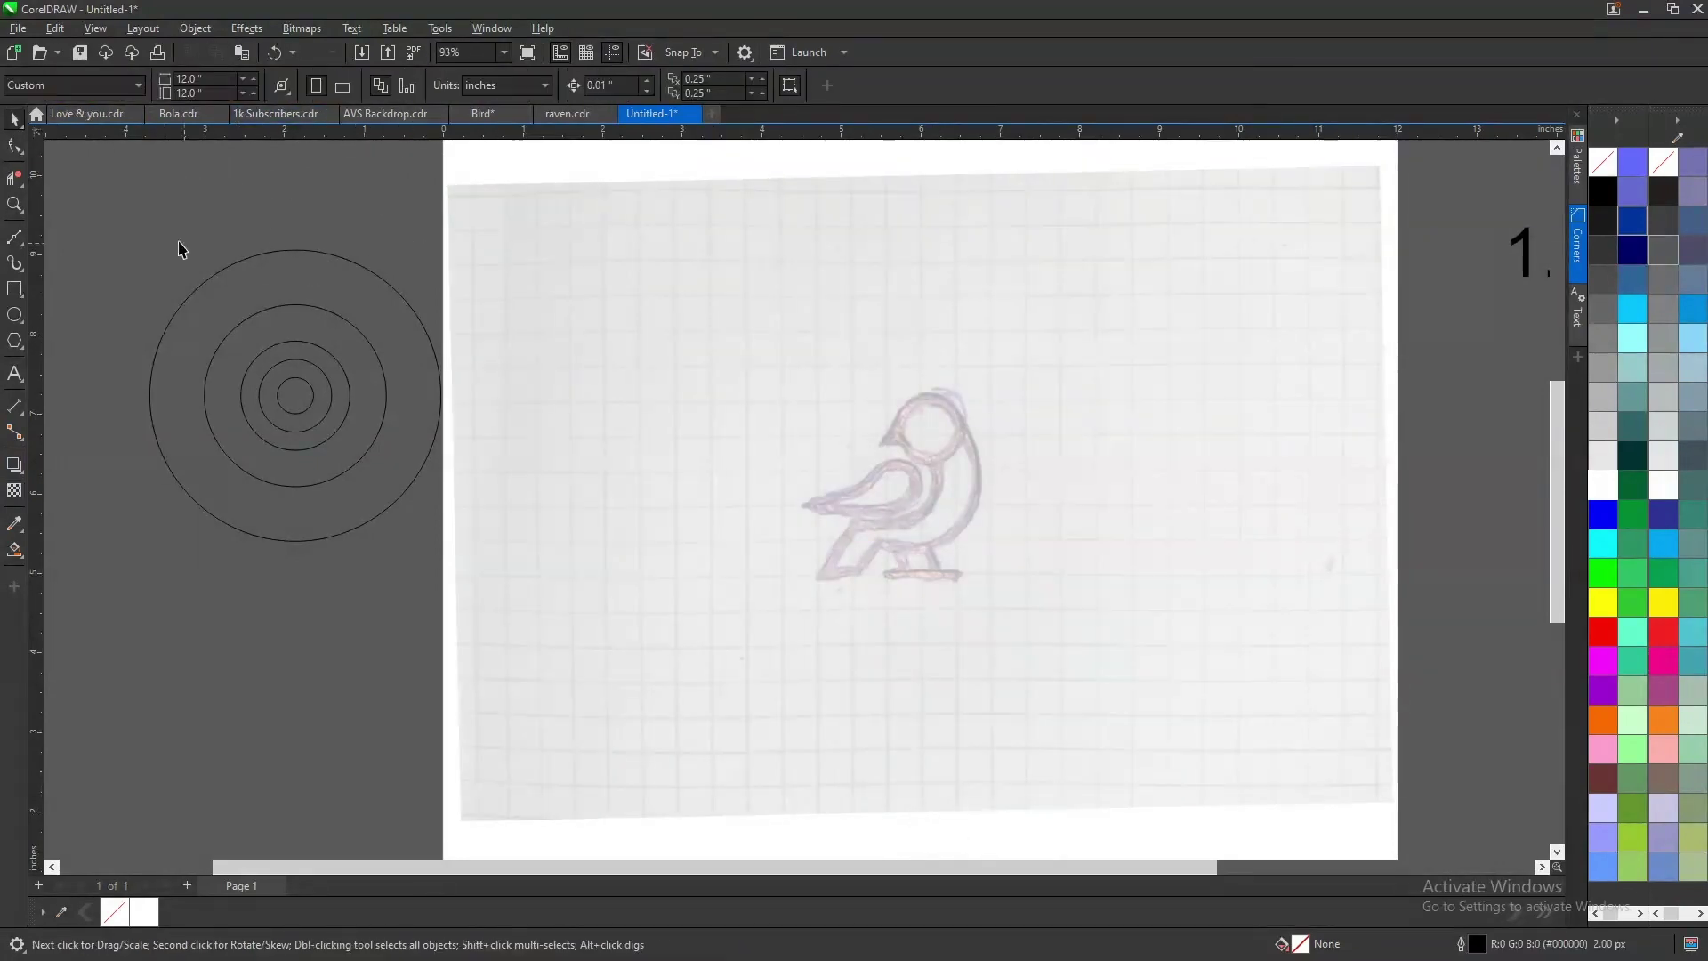
- Move the five concentric circles onto the bird sketch and scale them down to about 2.18 in wide
drag(111, 196, 520, 589)
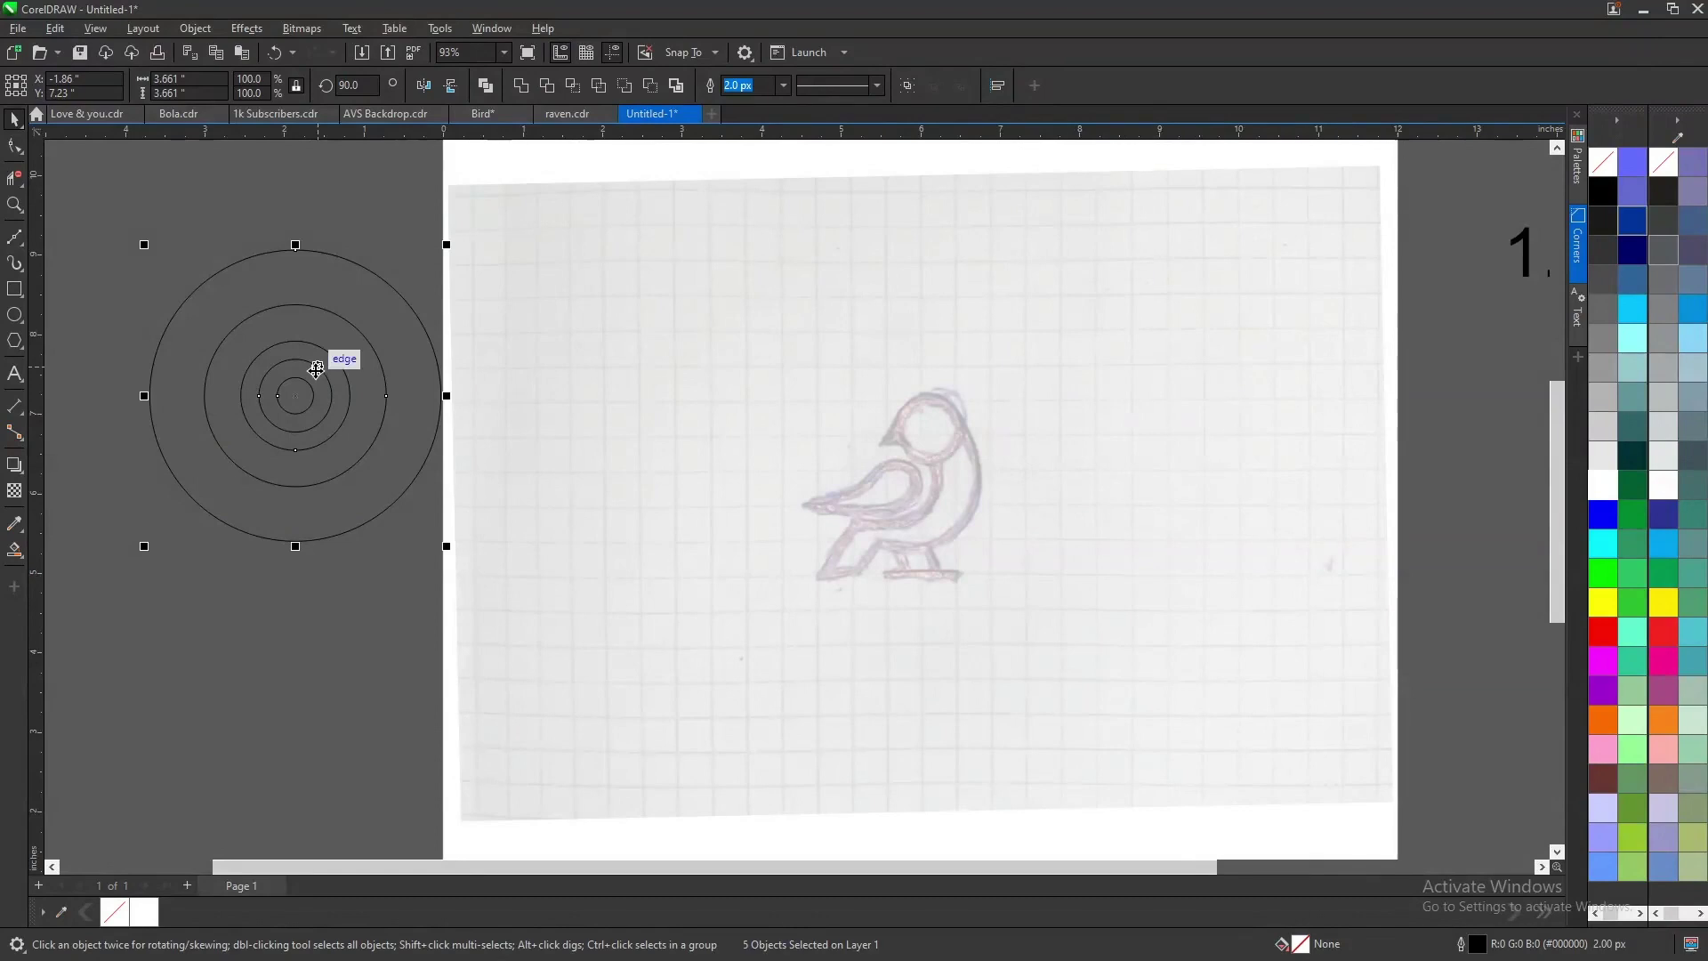
drag(316, 369, 926, 372)
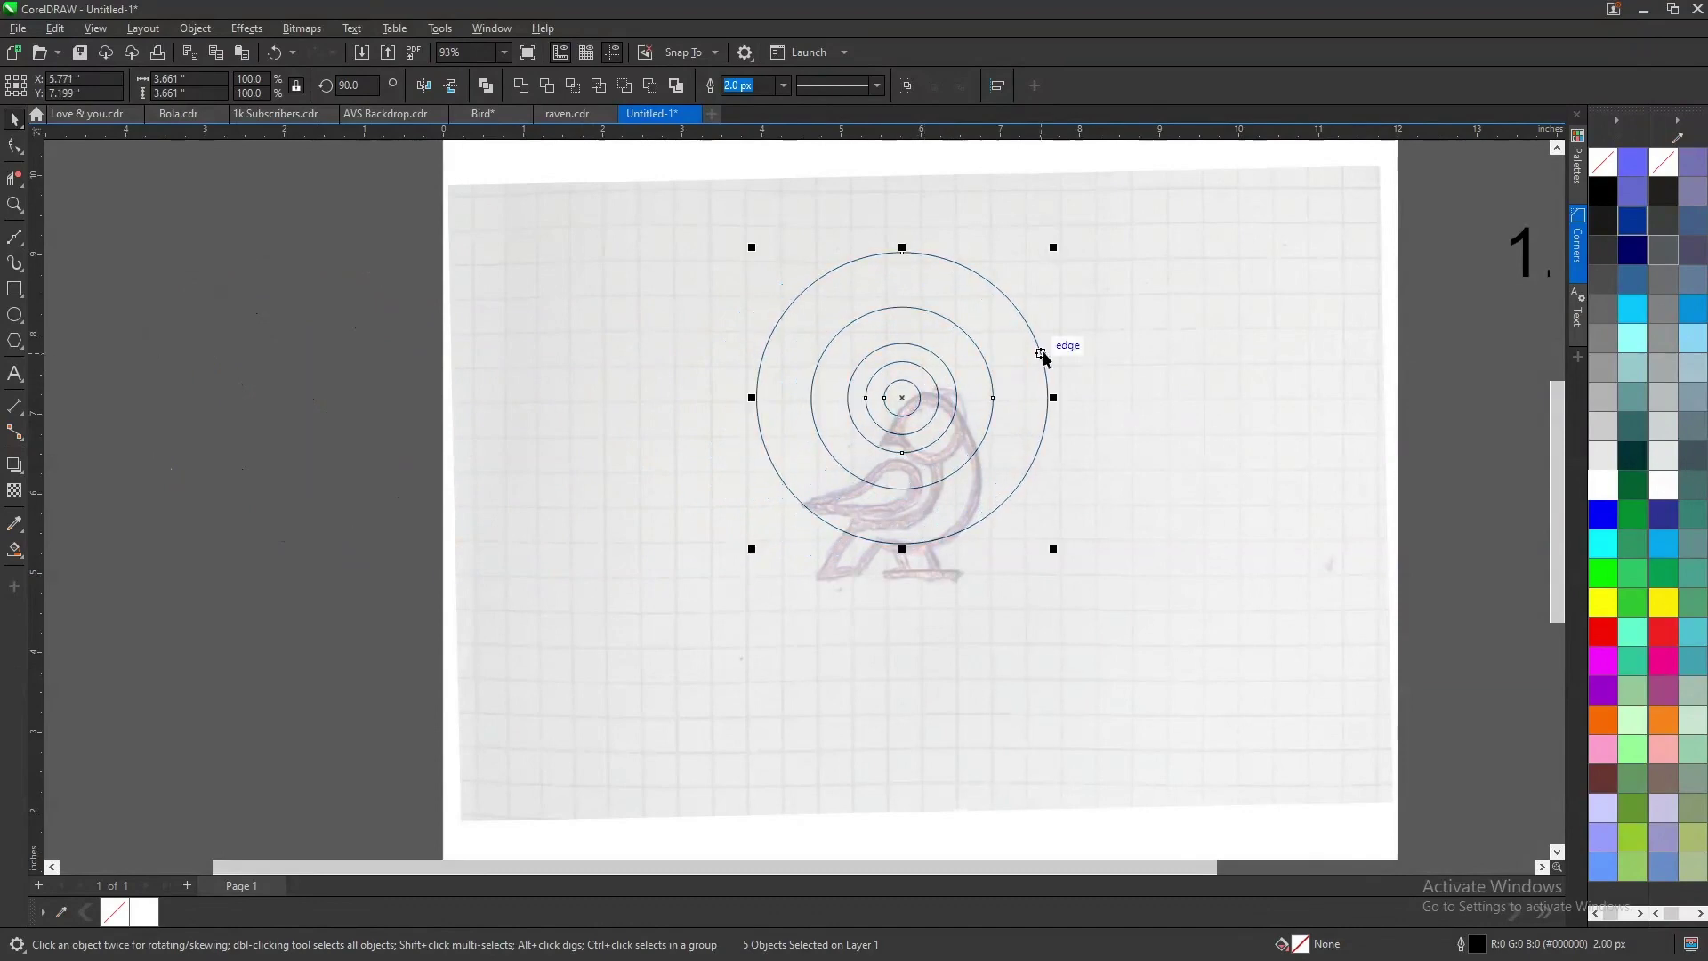
drag(1055, 247, 934, 342)
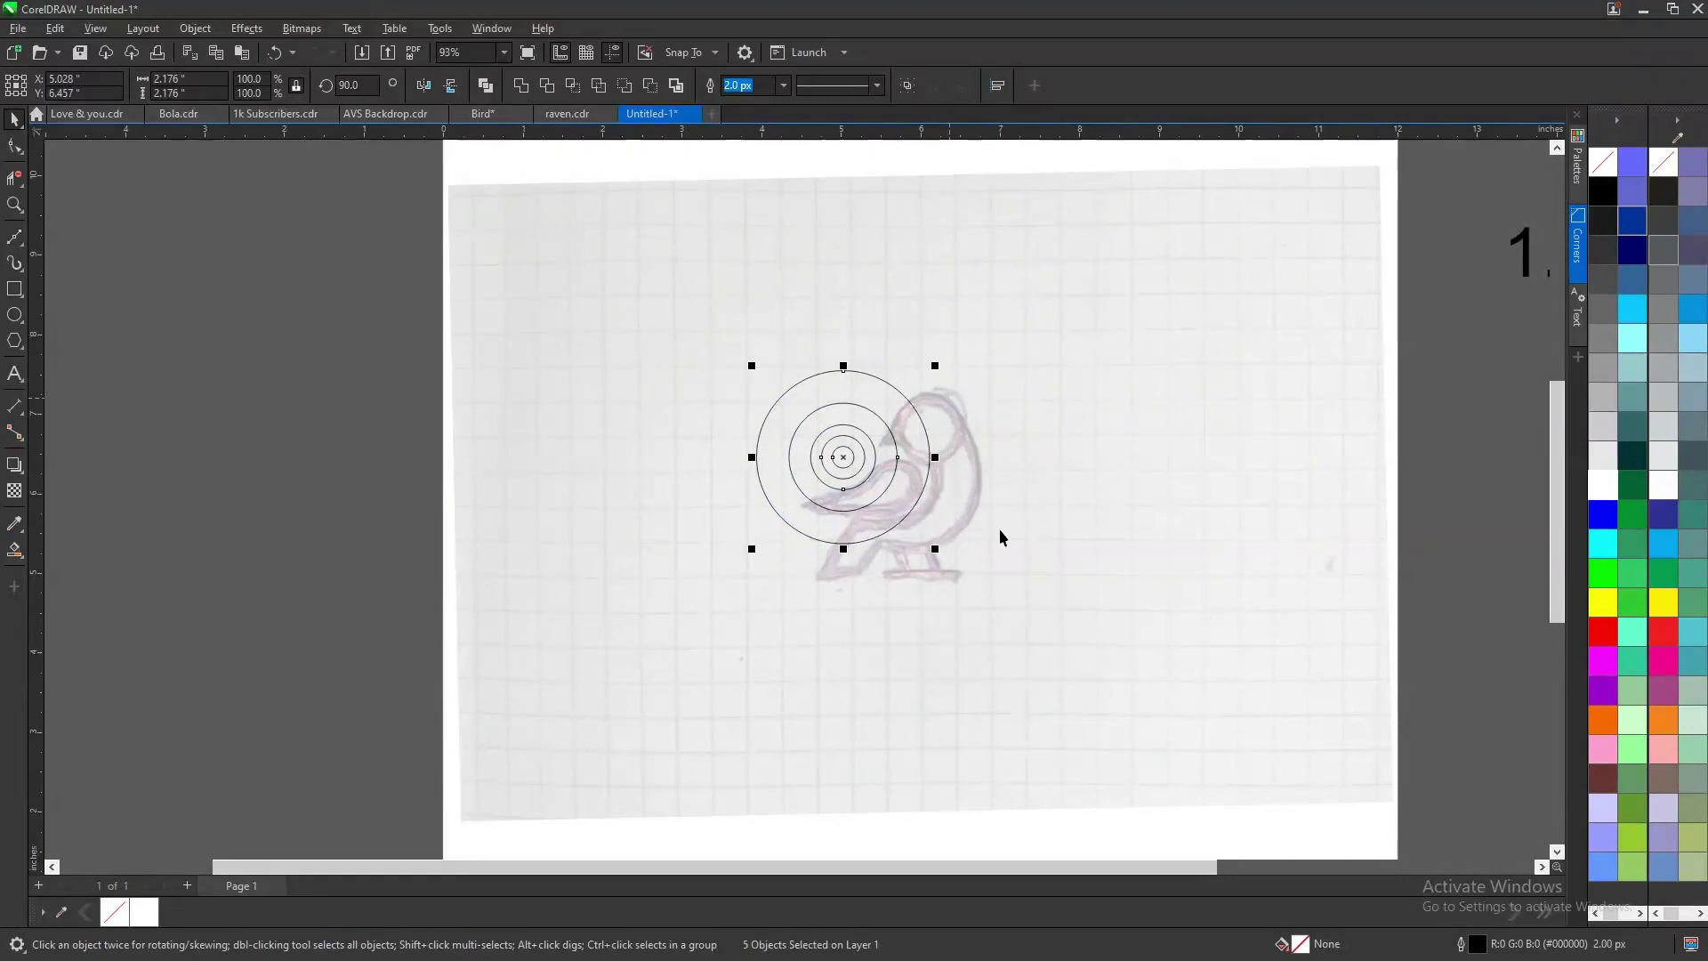
- Fit the concentric circles over the bird's head and body, scaling them down to about 1.95 in wide
scroll(907, 520, up, 4)
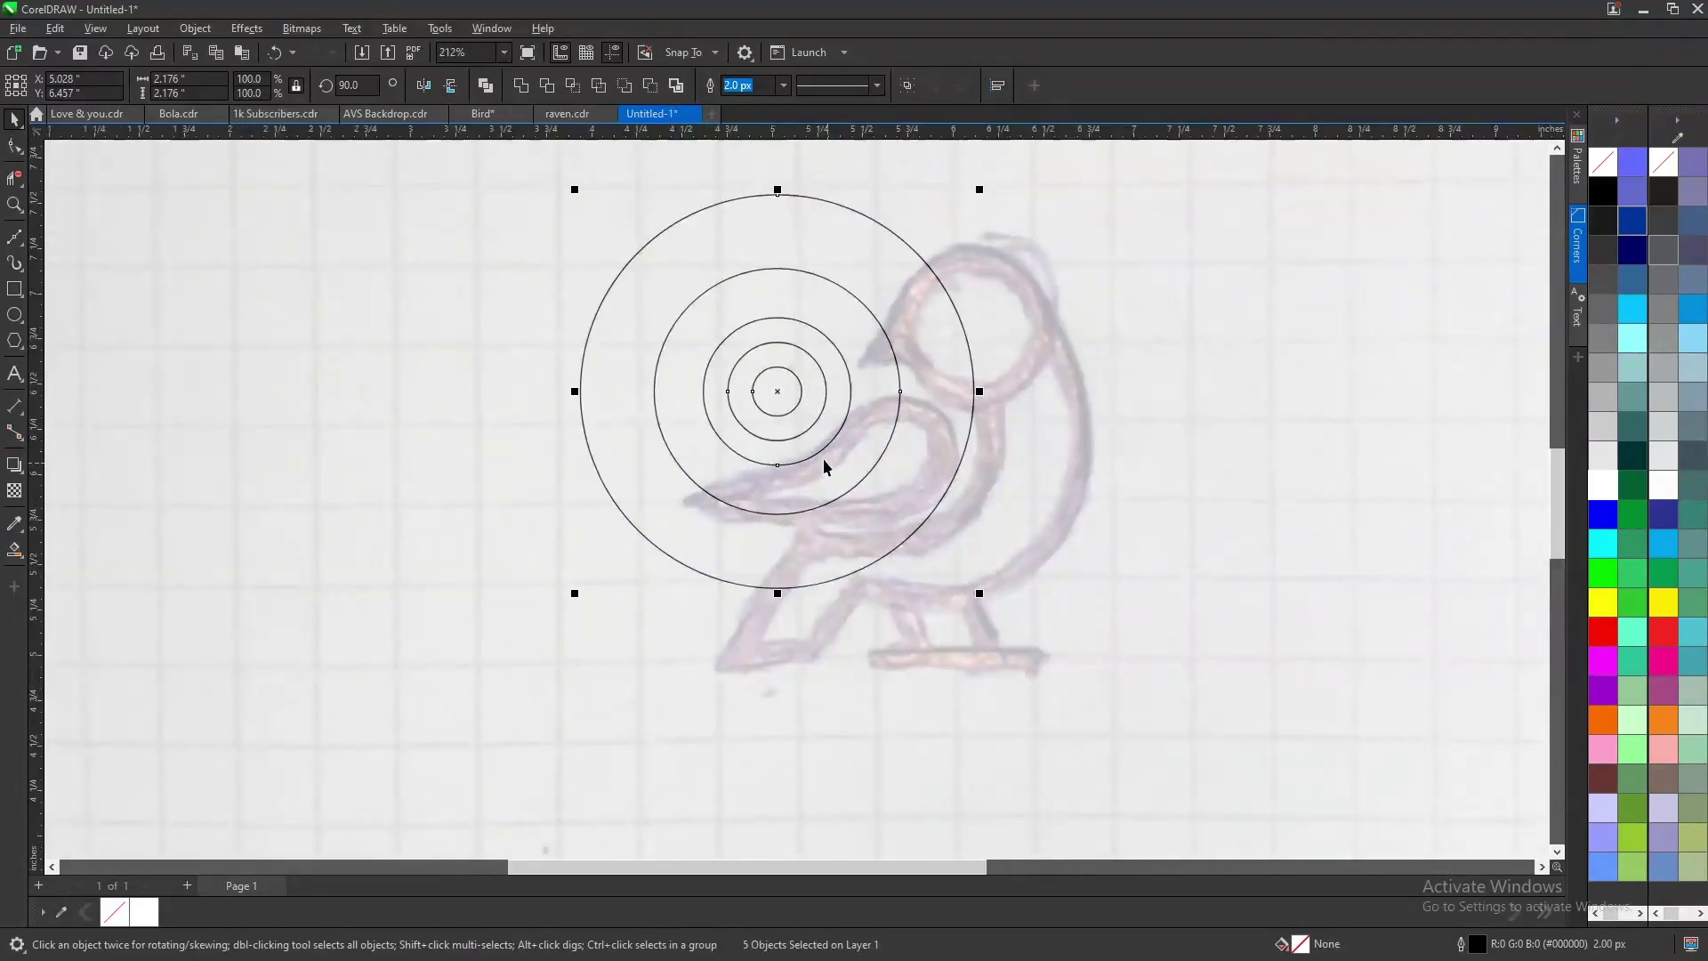
drag(778, 392, 884, 440)
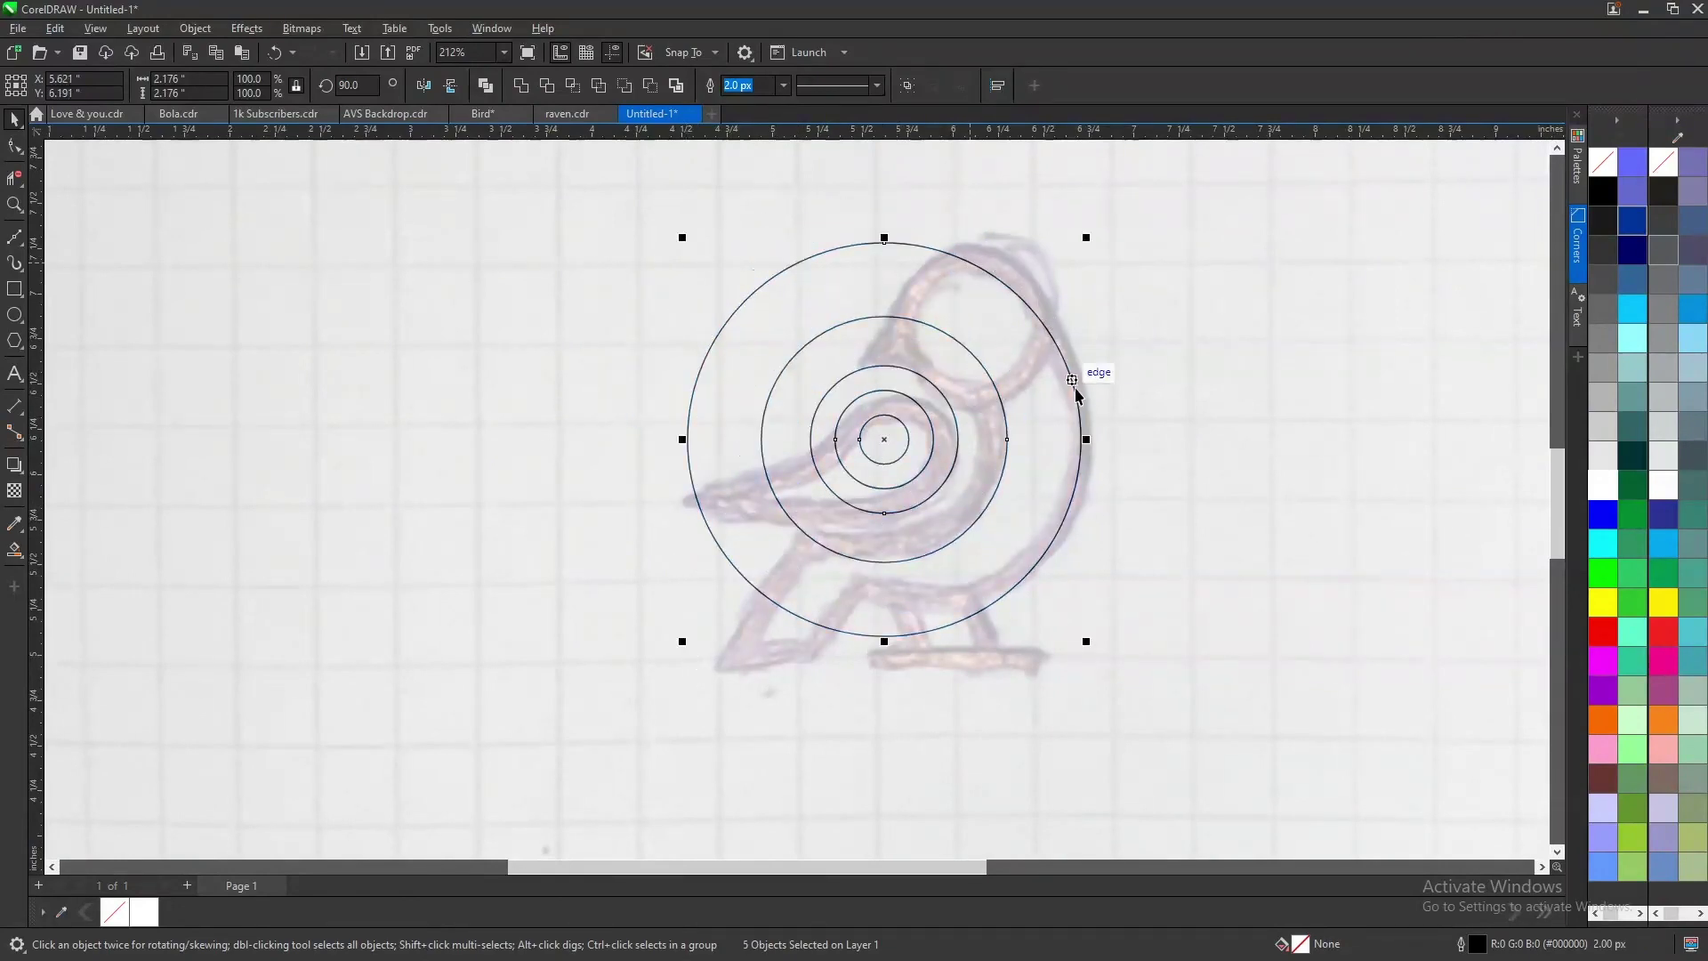
drag(681, 642, 761, 614)
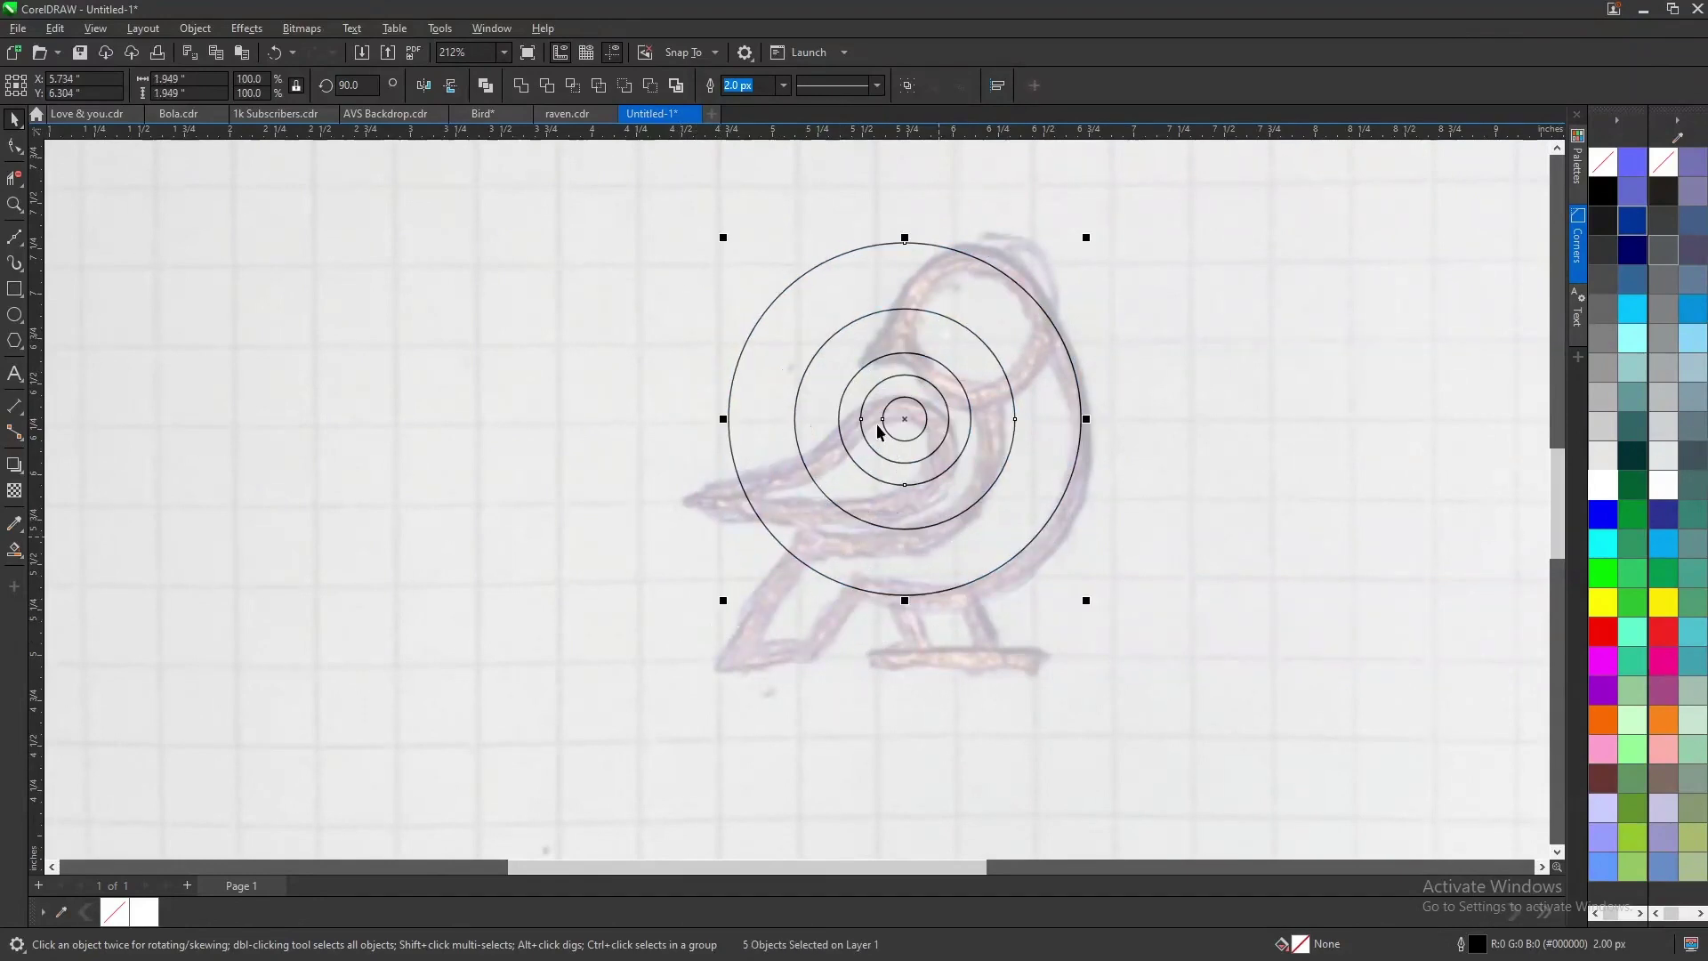
drag(921, 419, 924, 422)
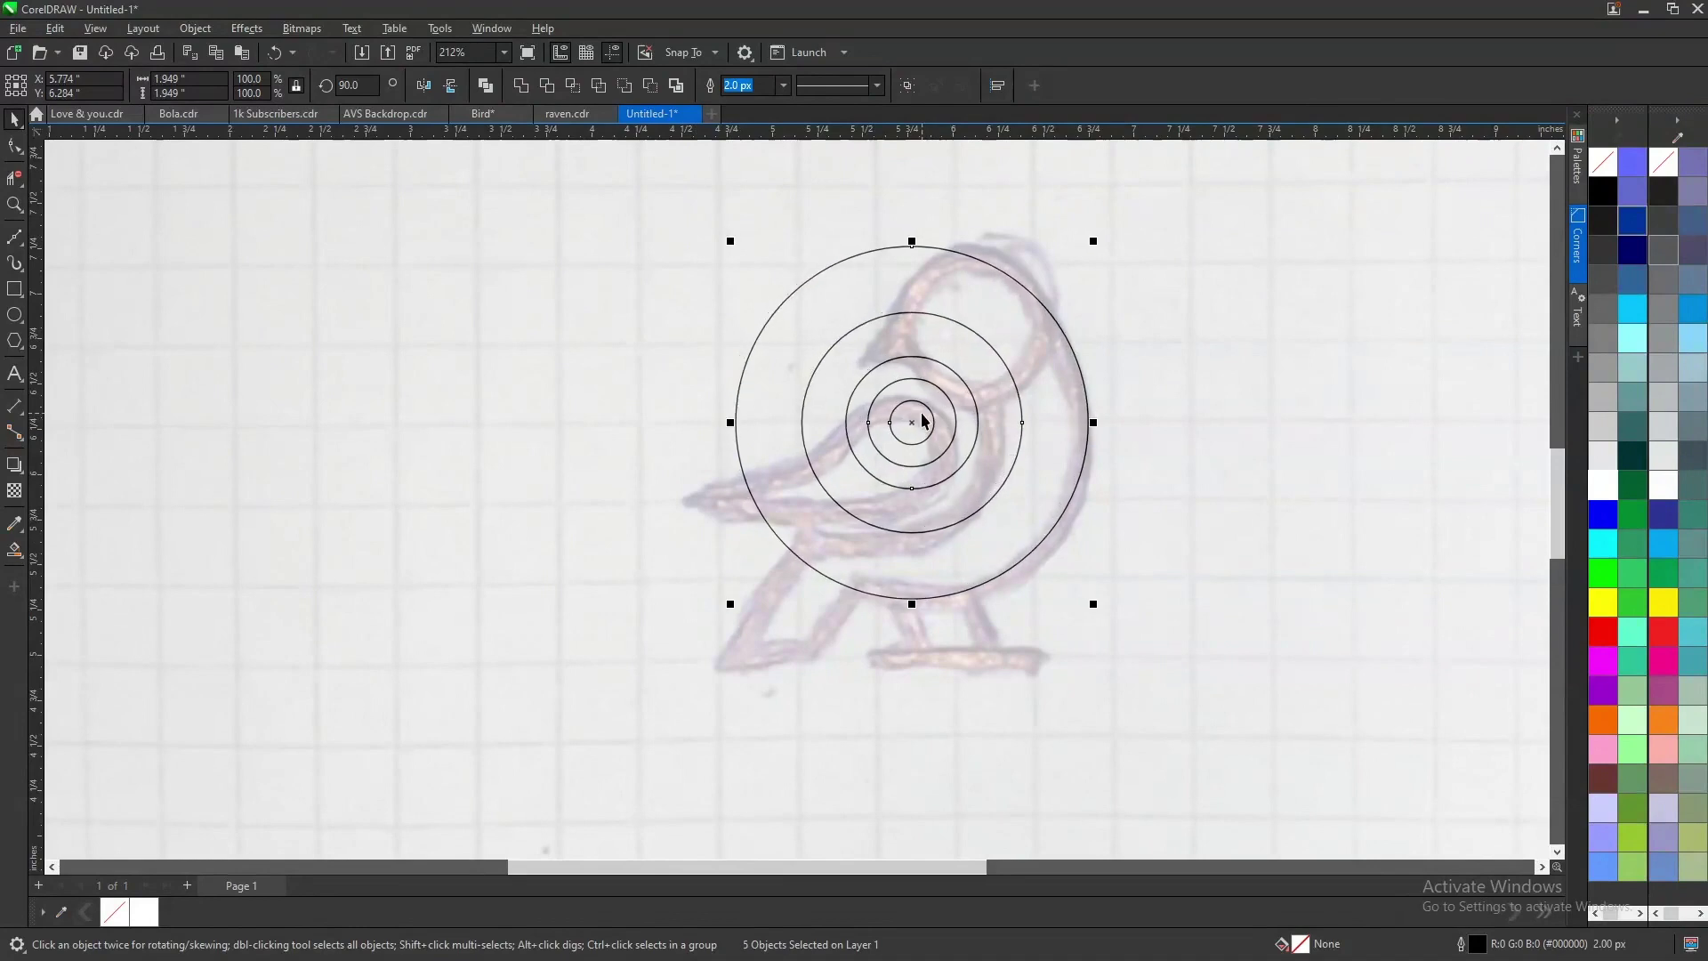
- Move the five concentric circles off the bird to the empty grid area beyond its wing tip
scroll(942, 404, down, 2)
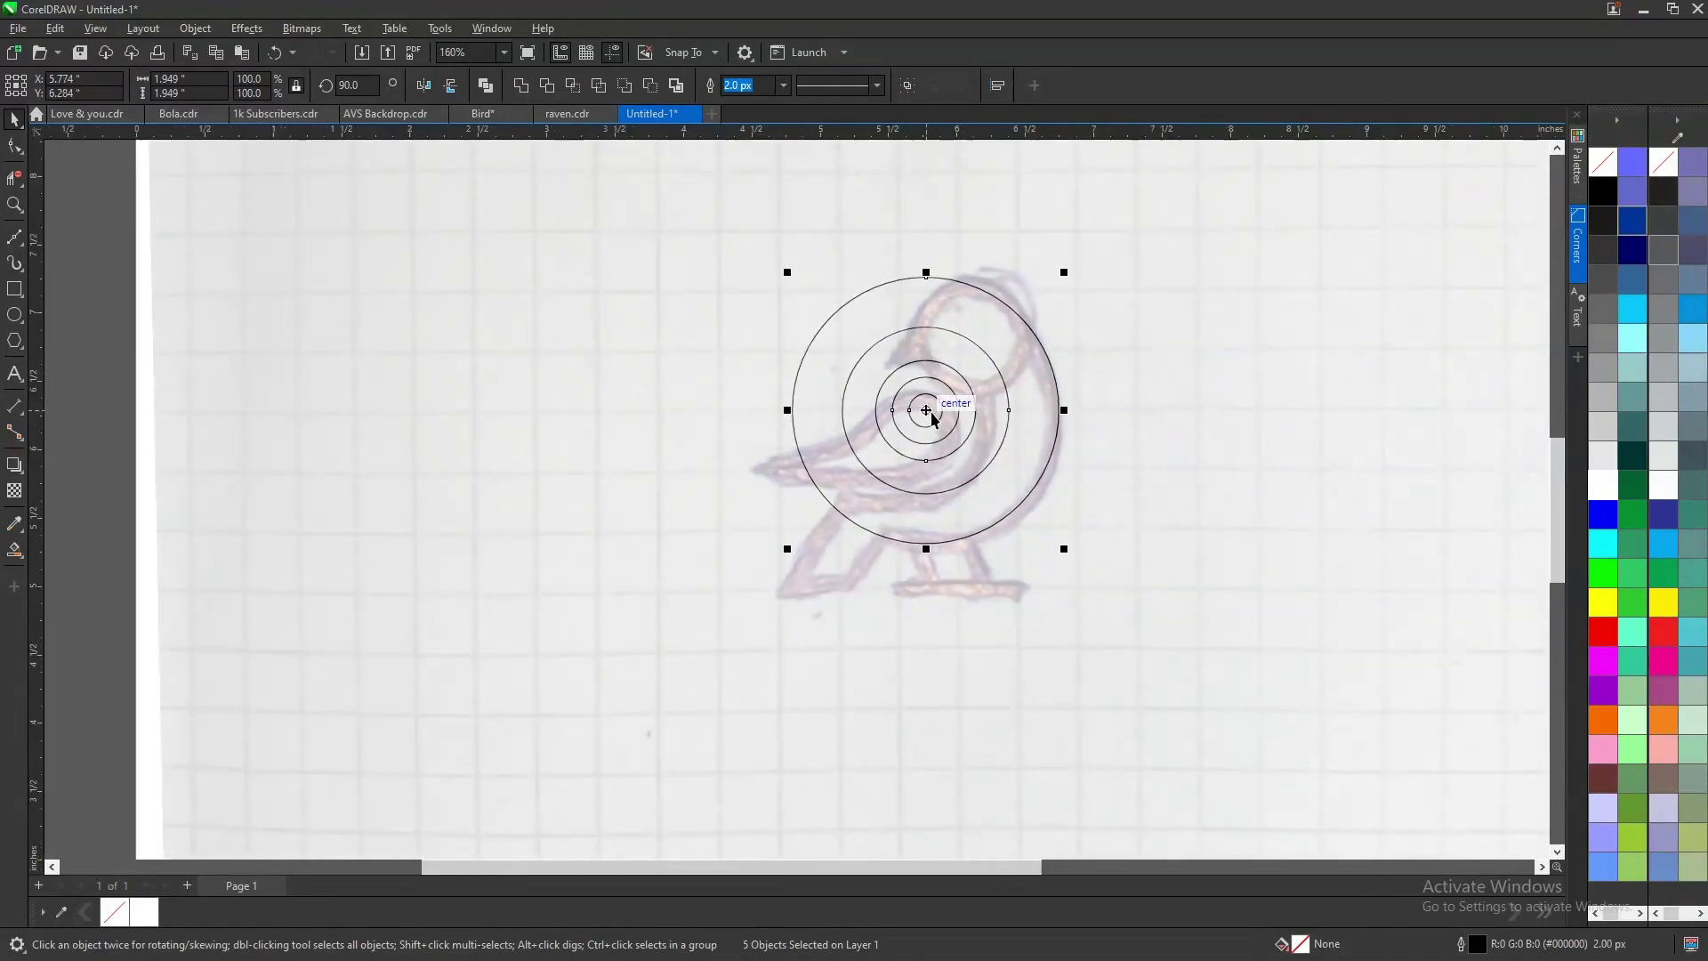
drag(925, 410, 463, 410)
click(1277, 278)
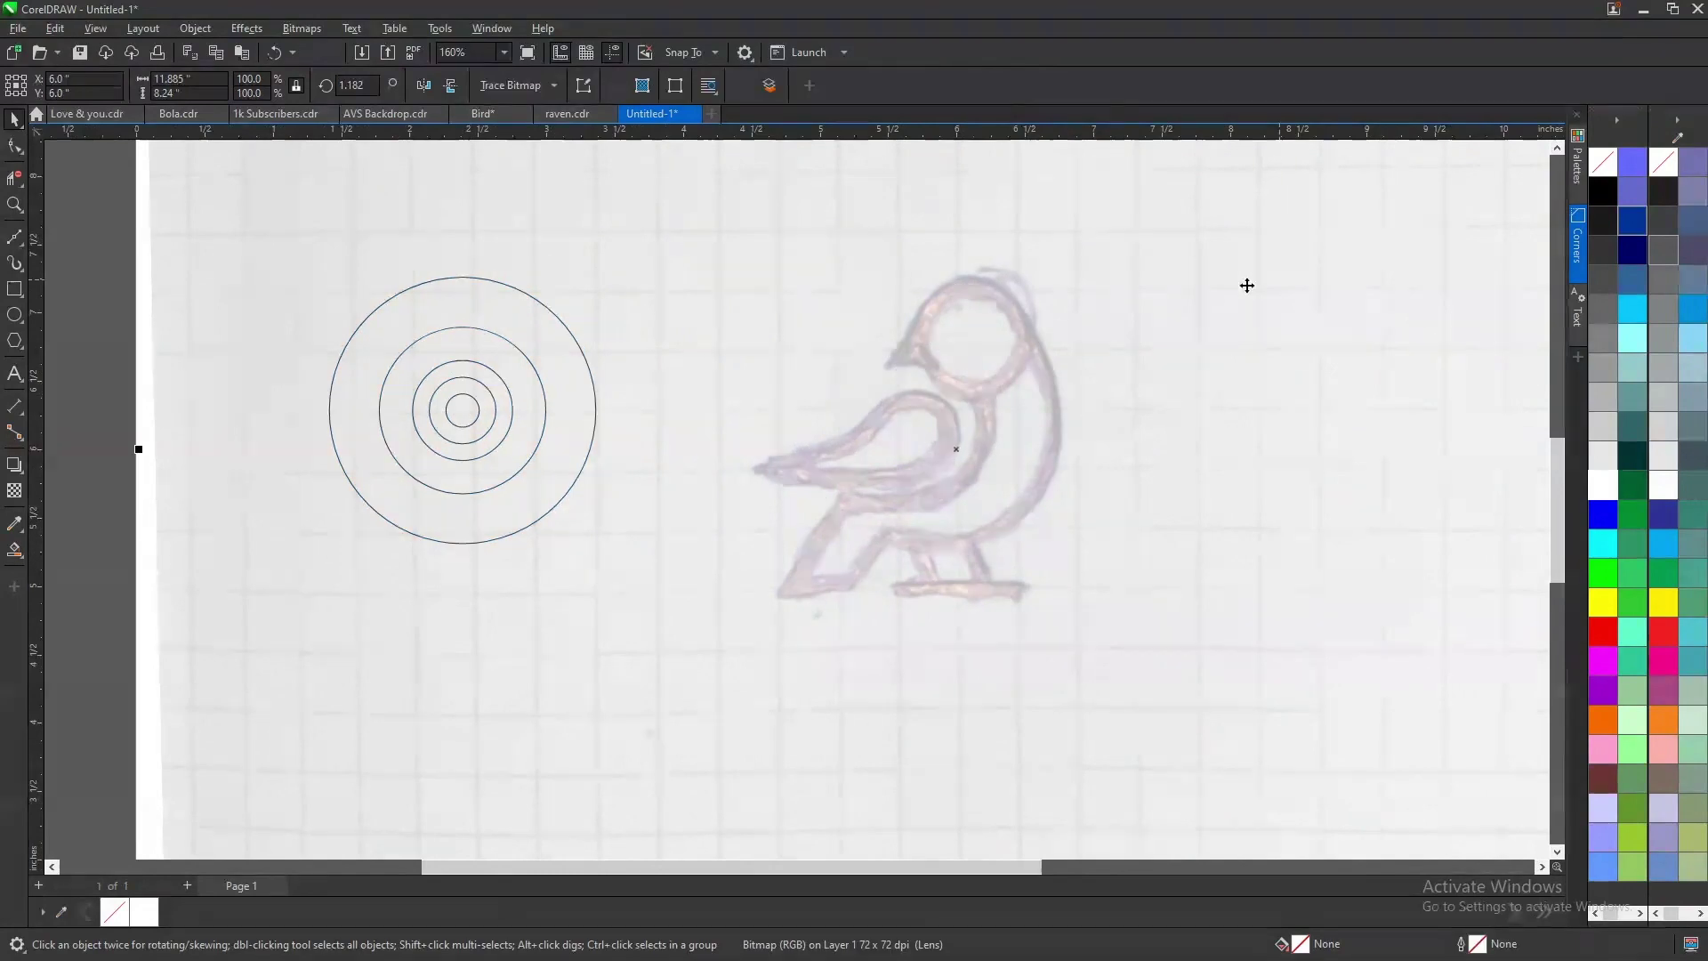
drag(199, 180, 1204, 656)
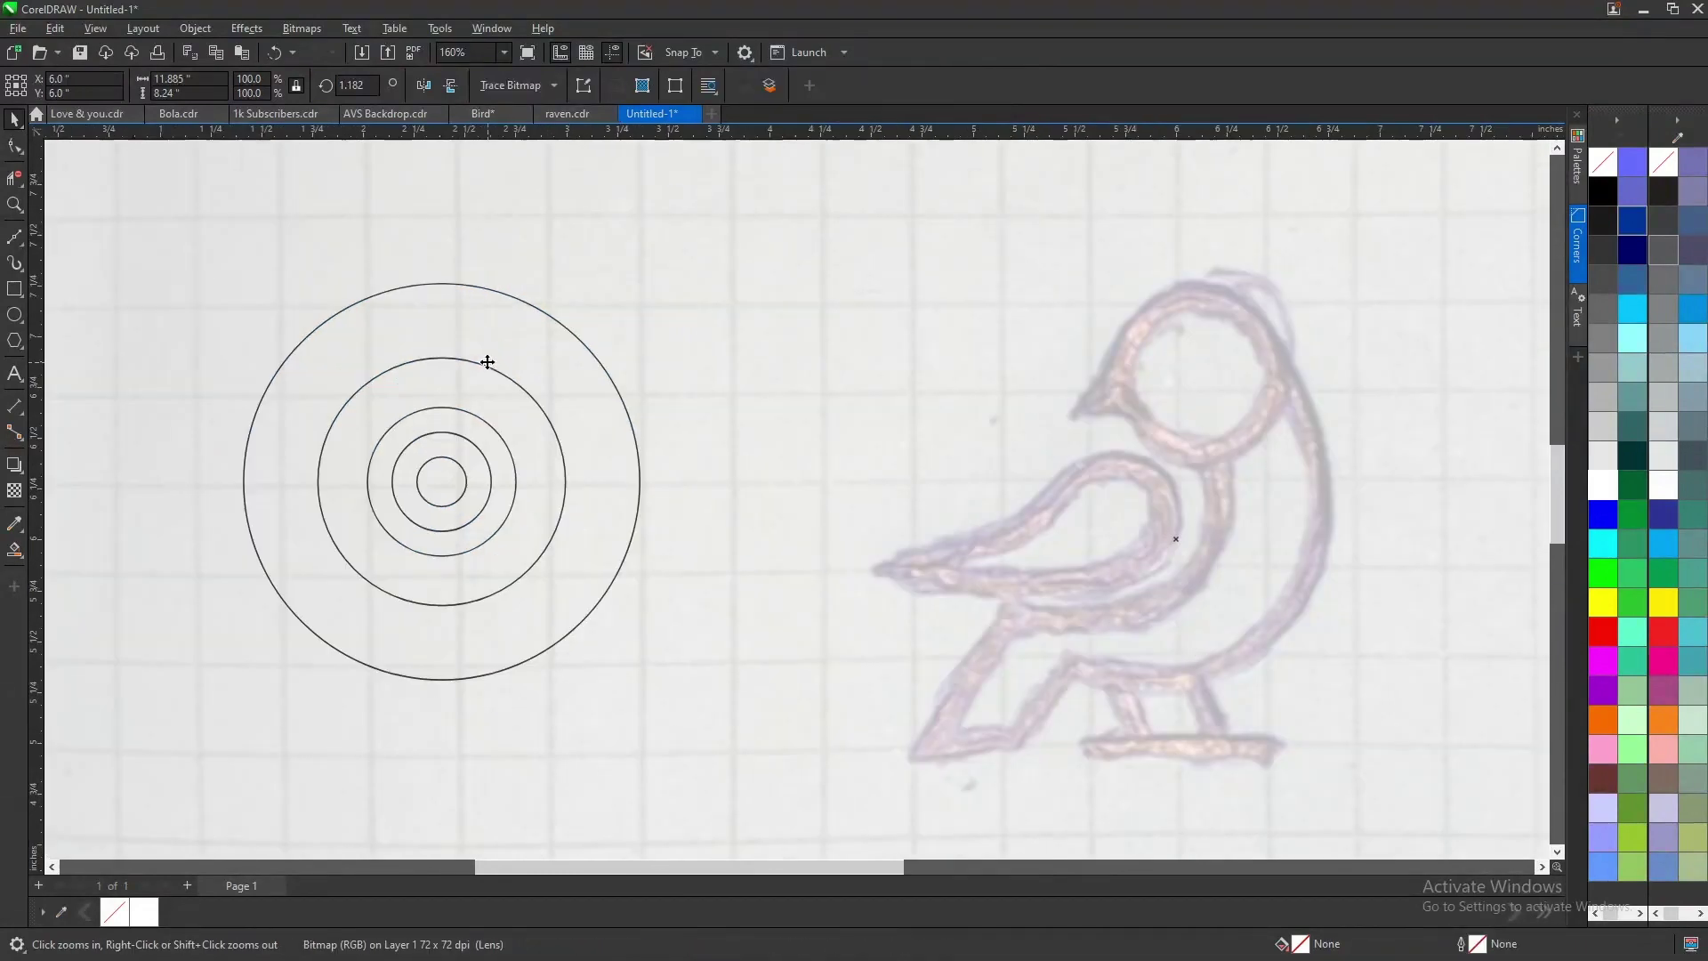
drag(172, 222, 851, 745)
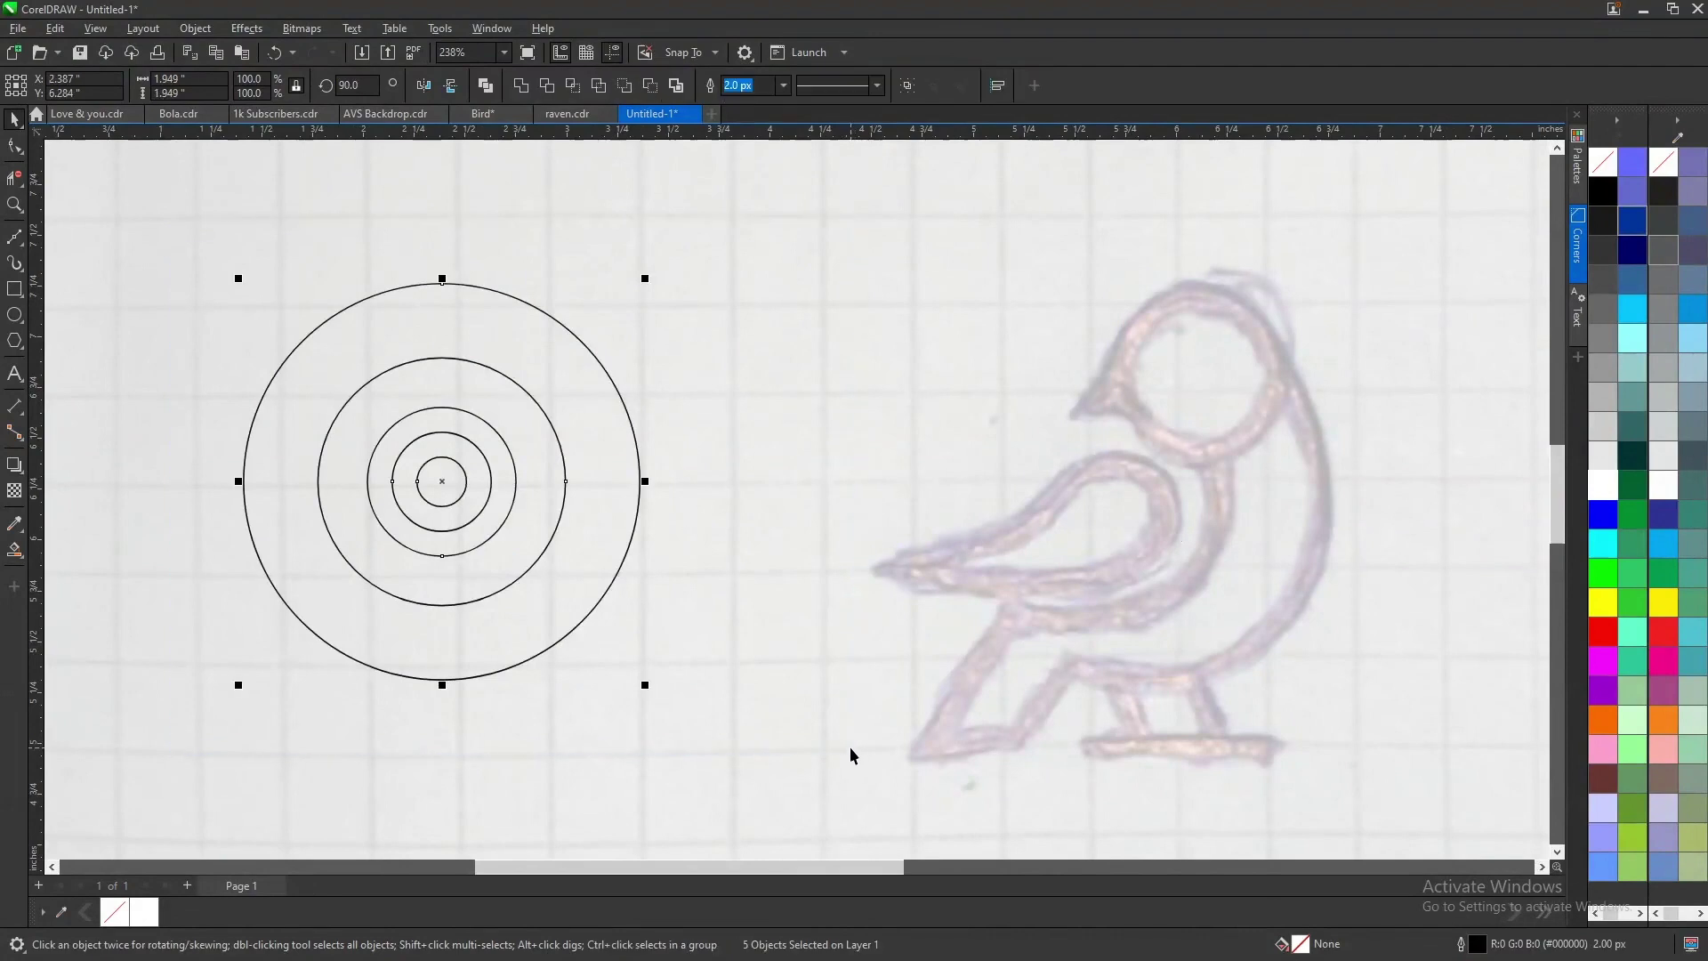
click(851, 745)
- Try to fit a copy of the largest circle to the bird's back and belly, scaled down to about 1.84 in wide
click(521, 322)
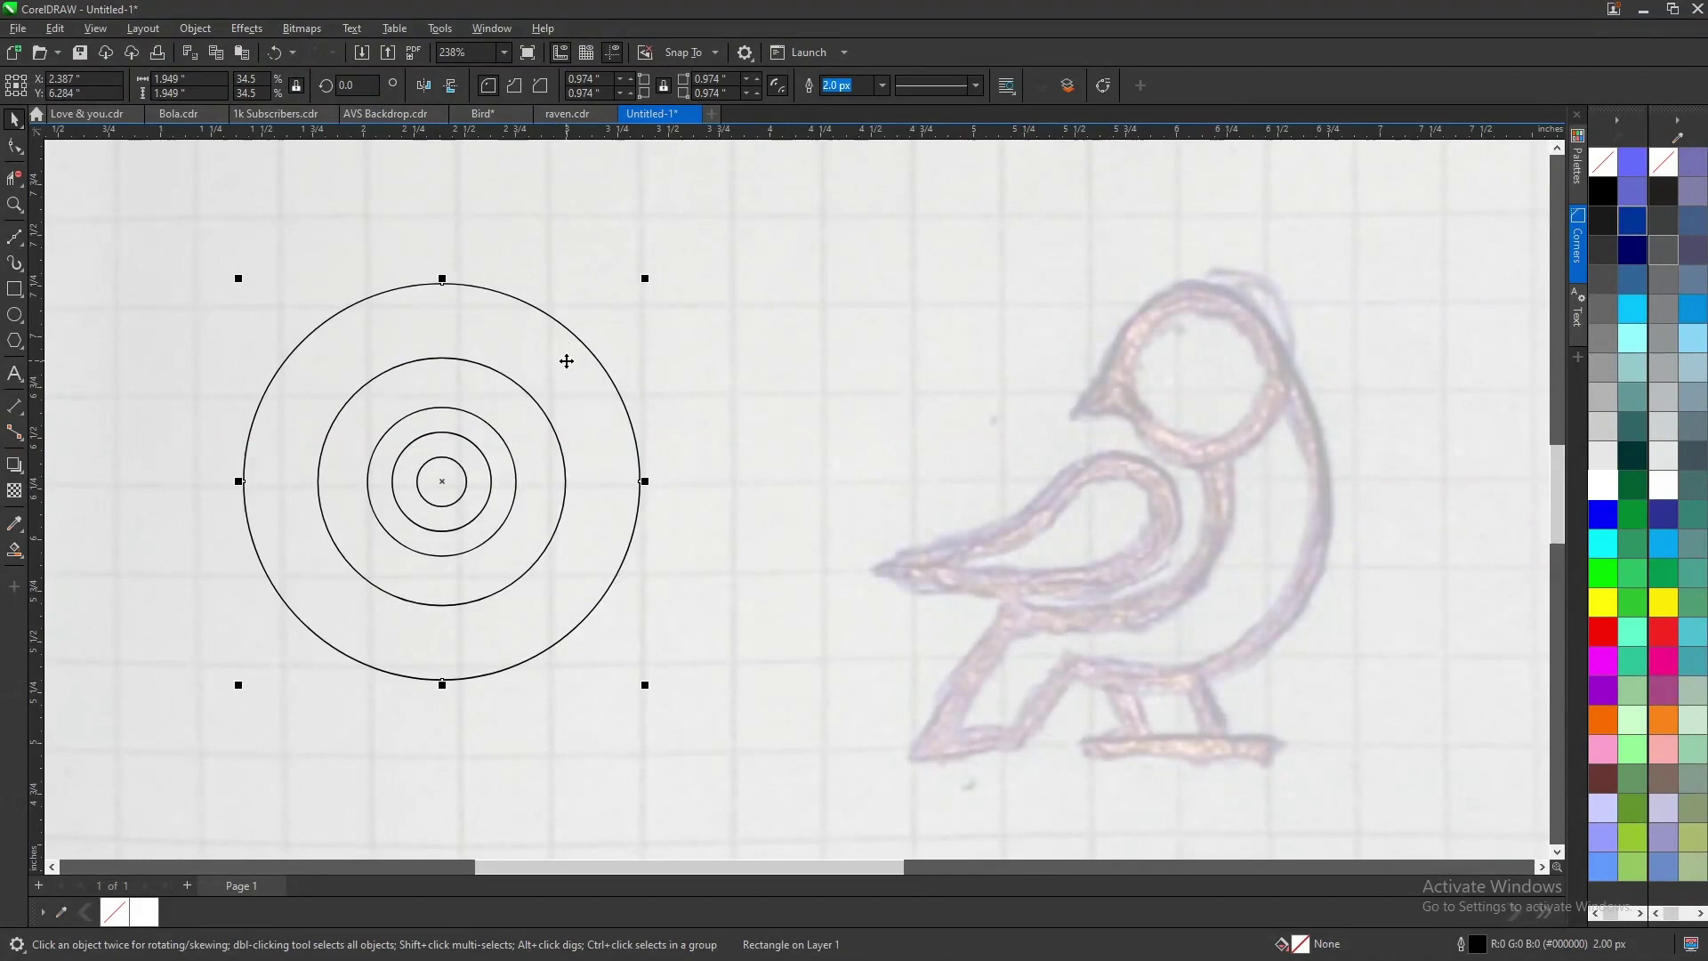
mouse_move(570, 359)
mouse_down()
mouse_move(1335, 476)
mouse_move(1281, 429)
mouse_move(1256, 364)
mouse_up()
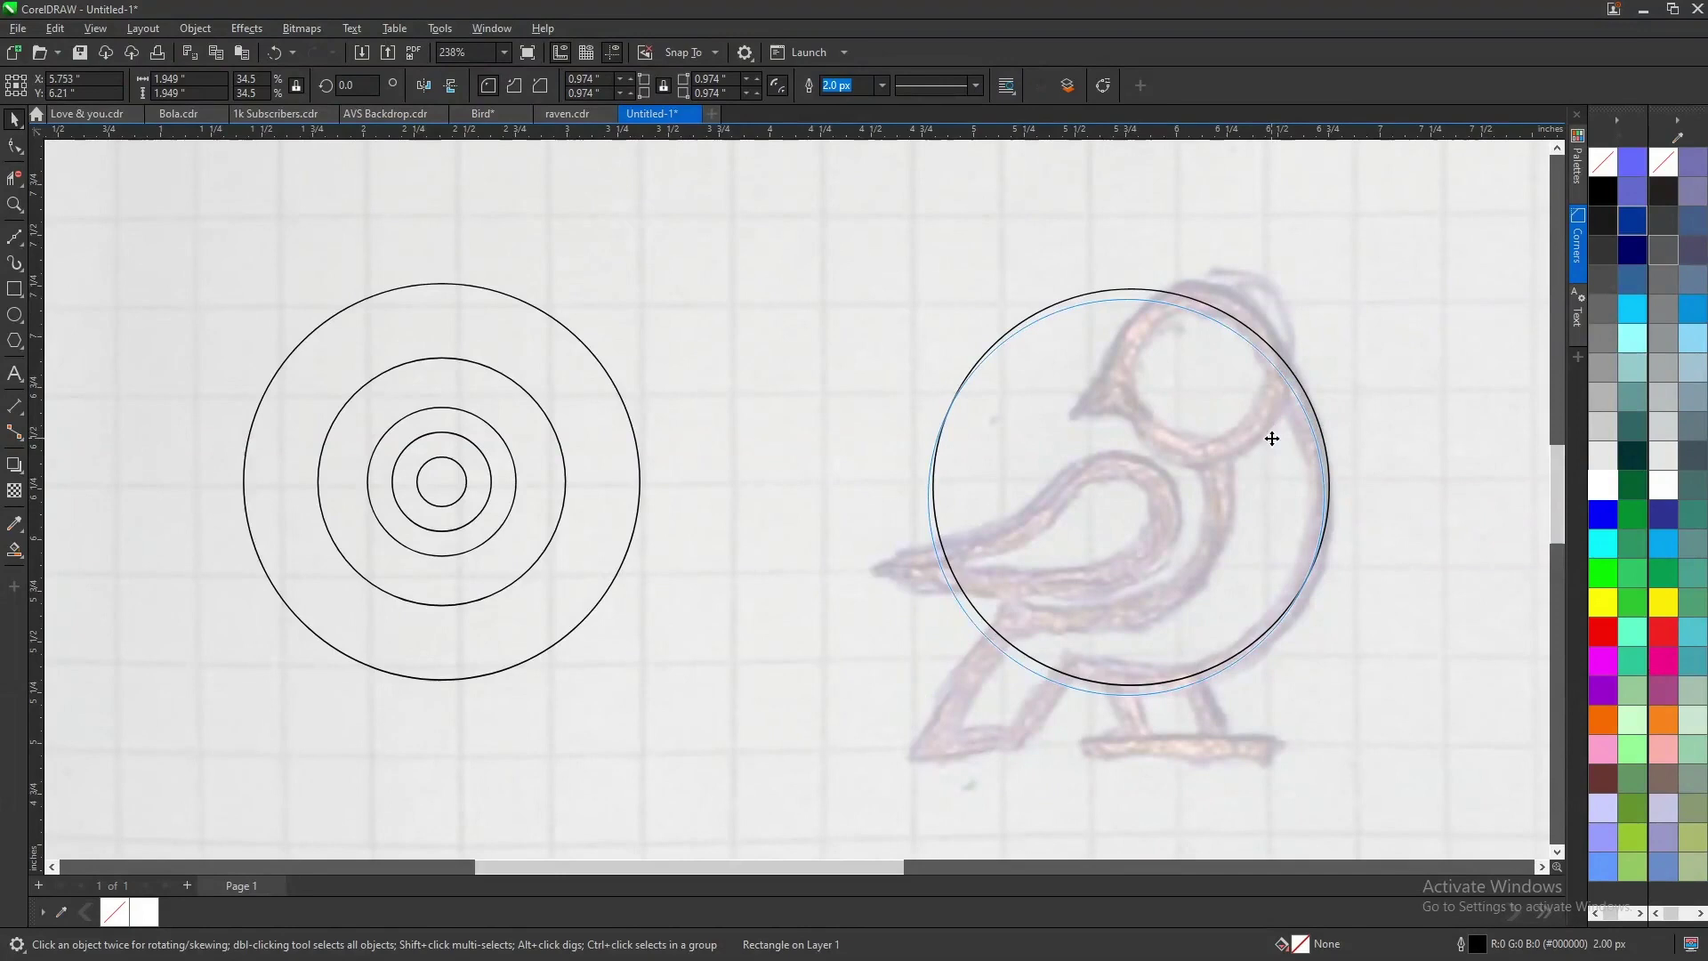
drag(1277, 446, 1272, 455)
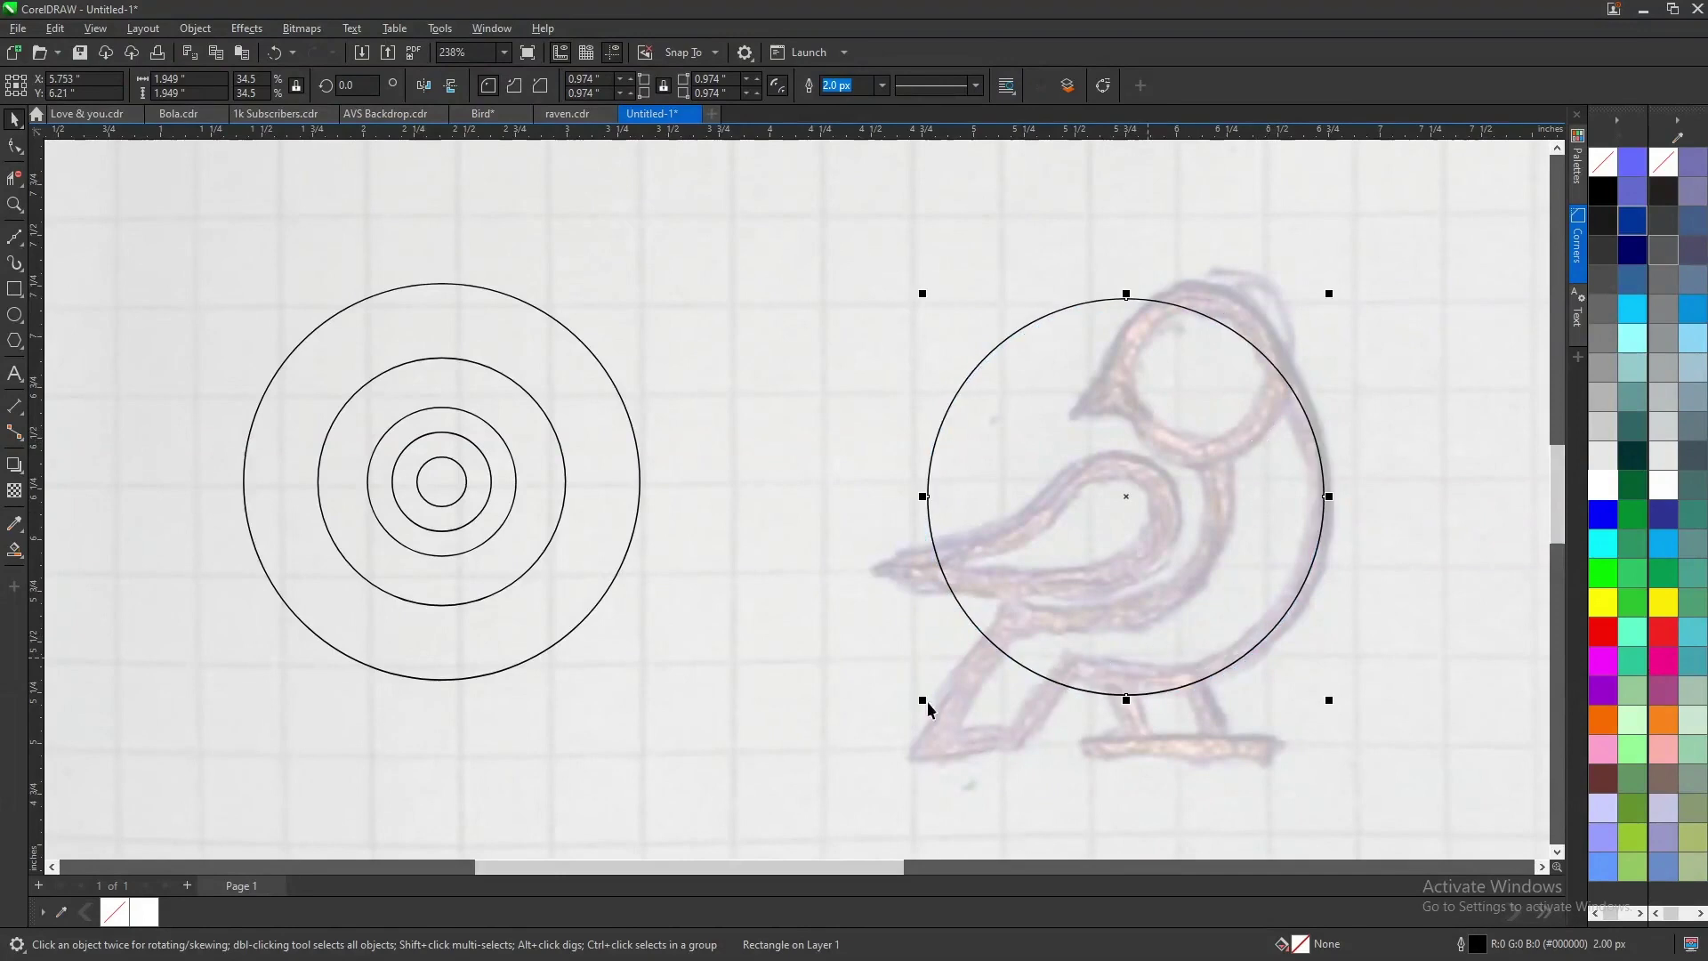
drag(925, 702, 945, 702)
drag(1209, 537, 1224, 519)
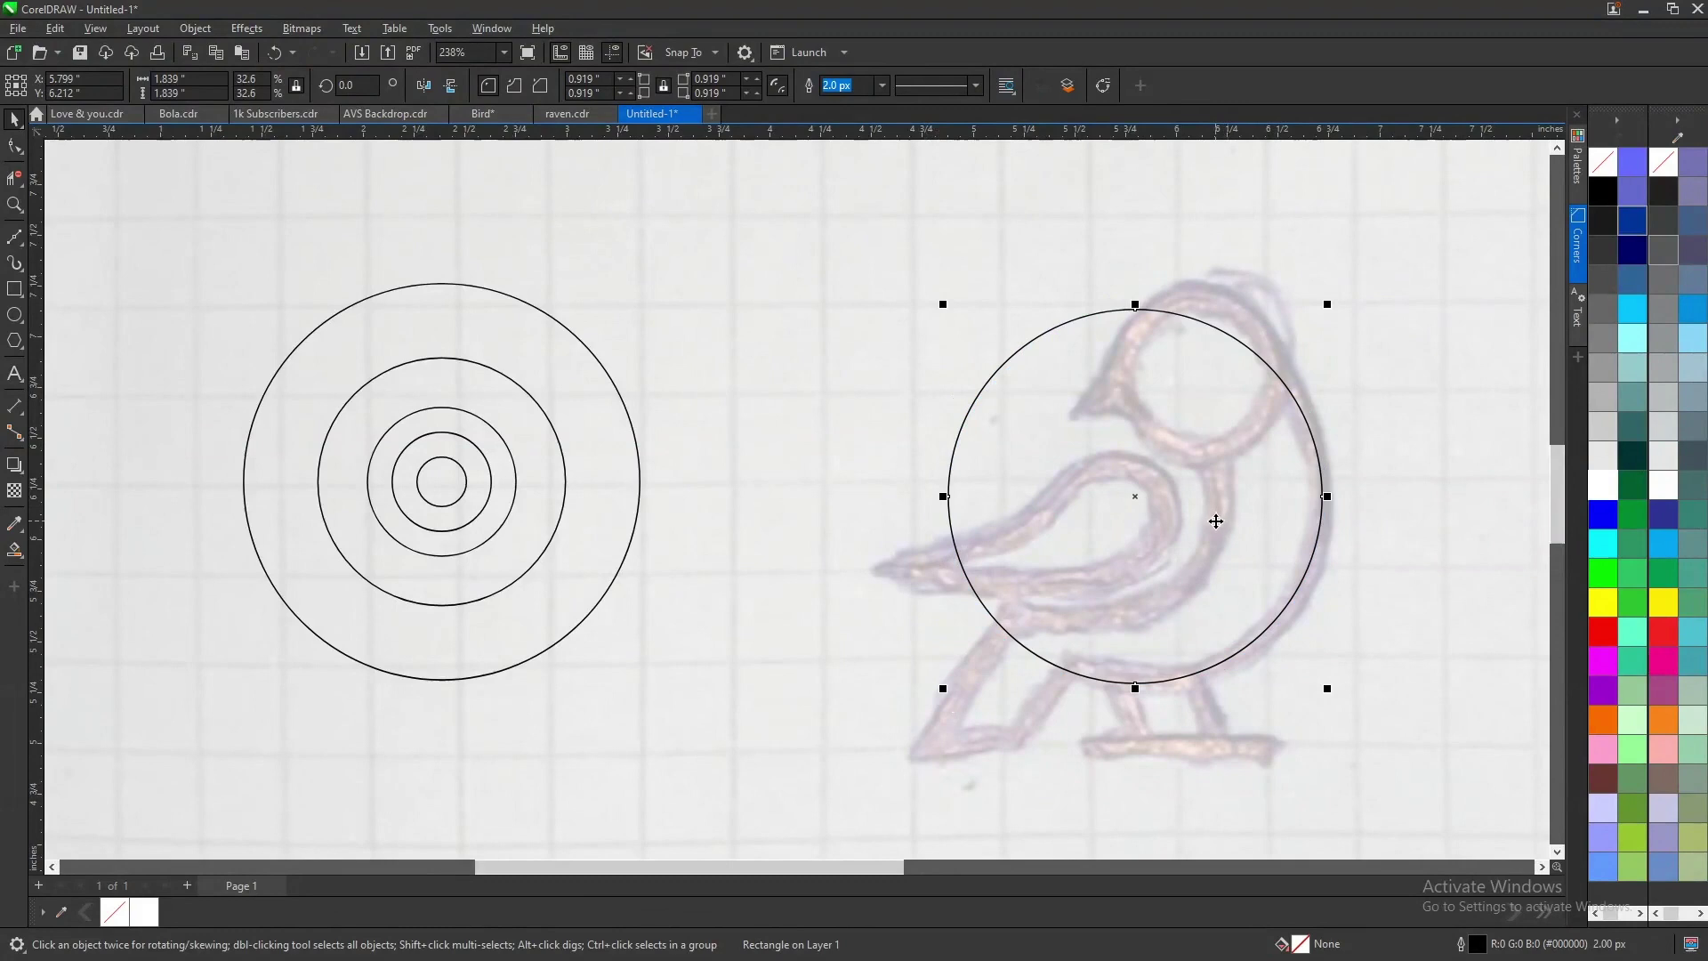
- Undo the scaling, placement and copying of the largest circle on the bird
key(ctrl+z)
key(ctrl+z)
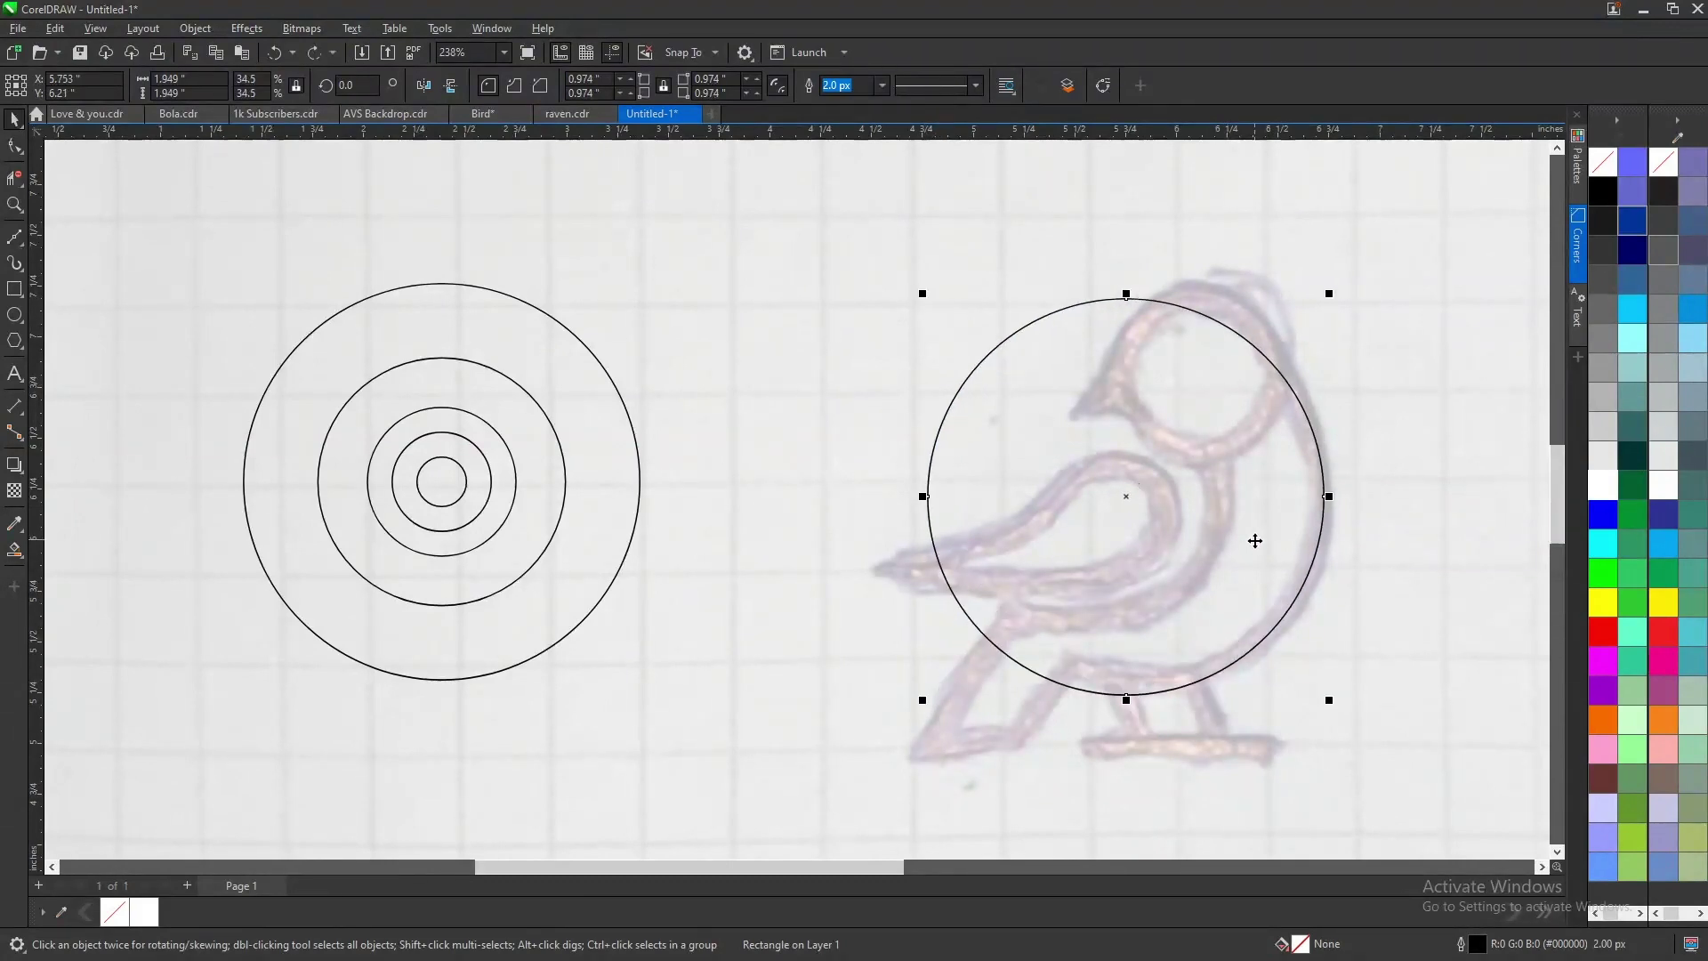
key(ctrl+z)
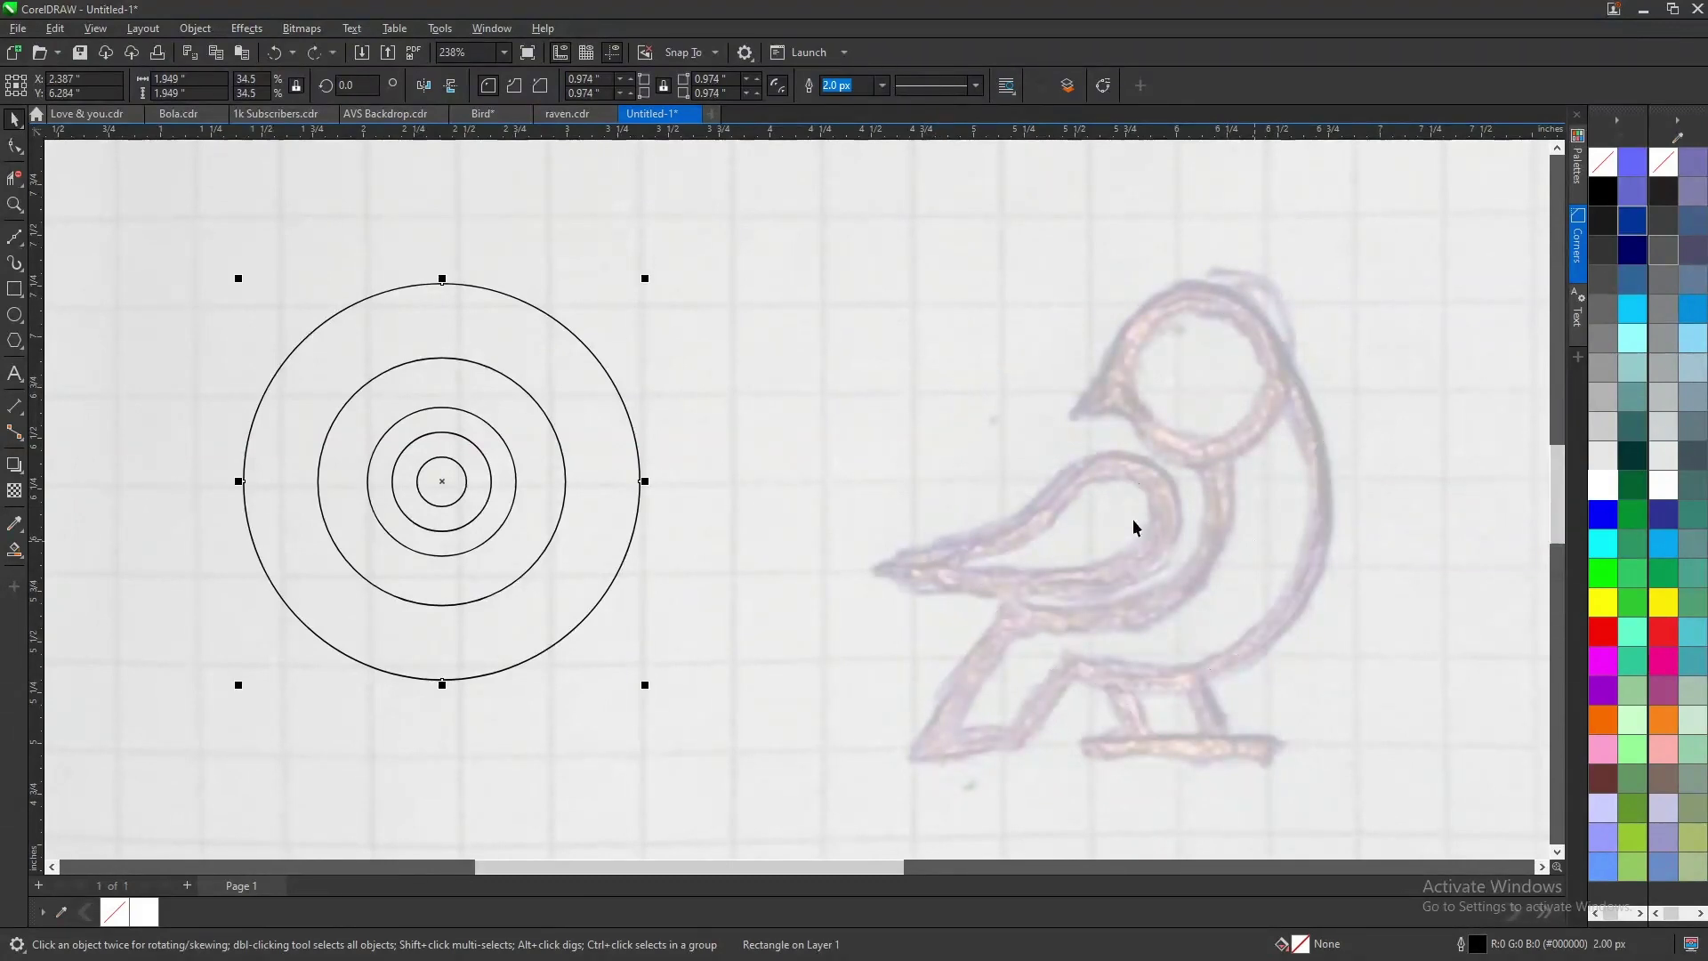
- Place the five concentric circles over the bird and fit the largest to its back and belly, about 2.01 in wide
drag(147, 226, 854, 712)
drag(475, 511, 1159, 513)
drag(919, 692, 938, 674)
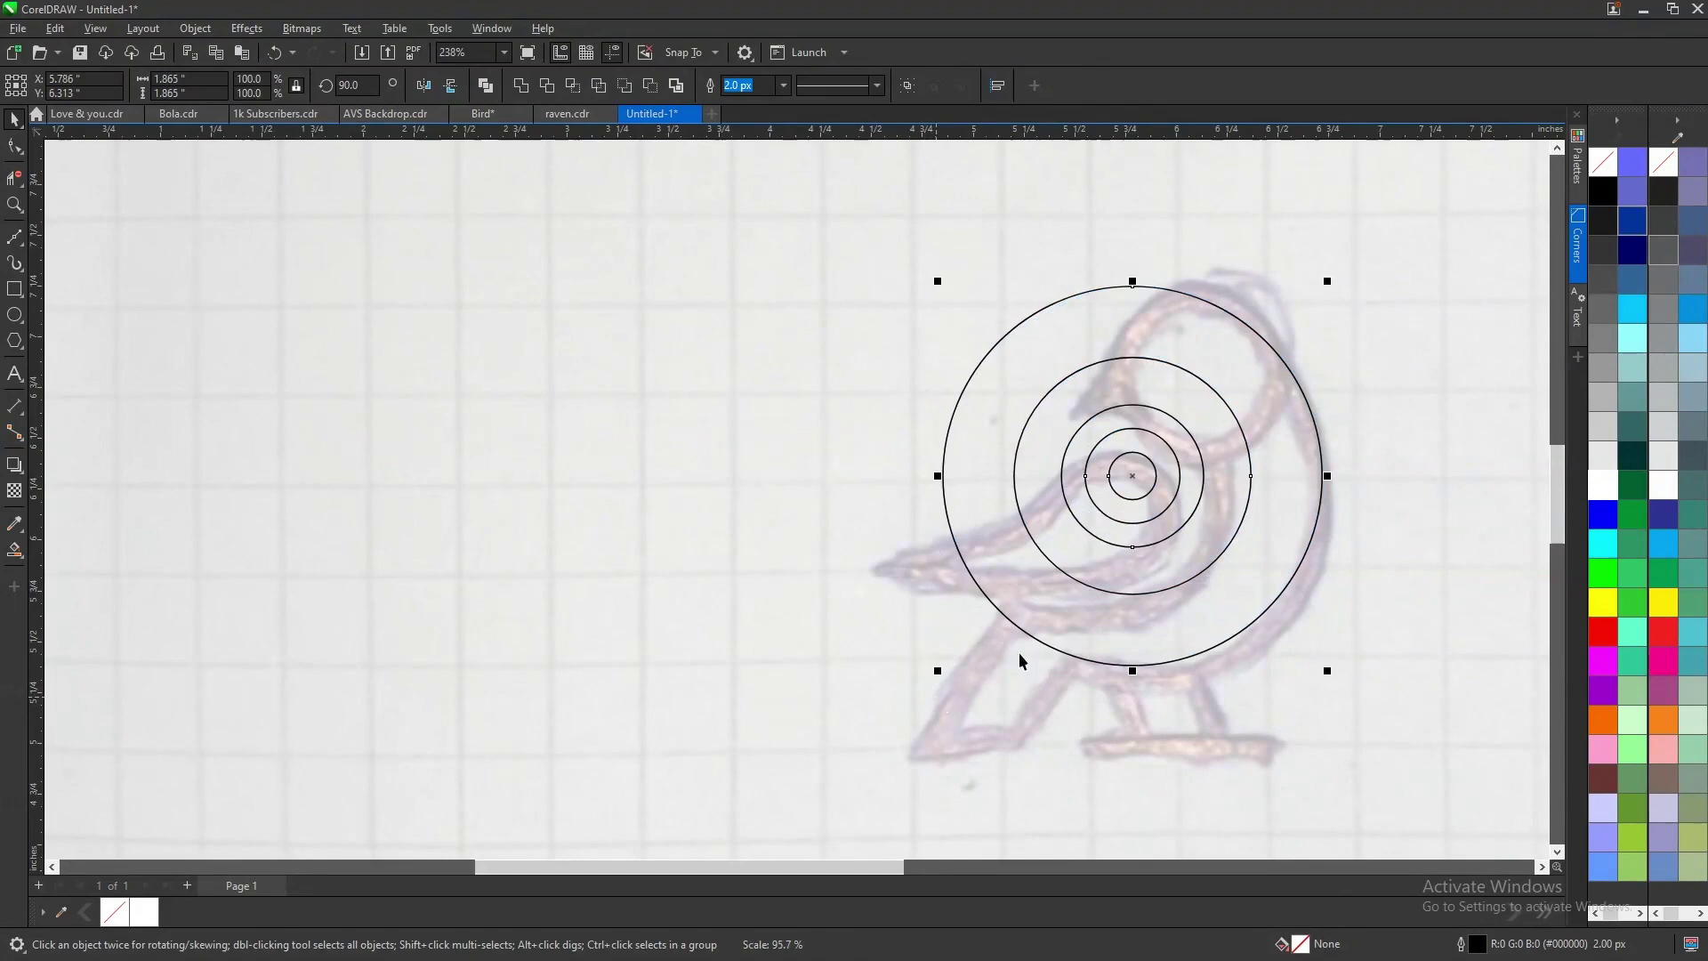
drag(1147, 572, 1176, 583)
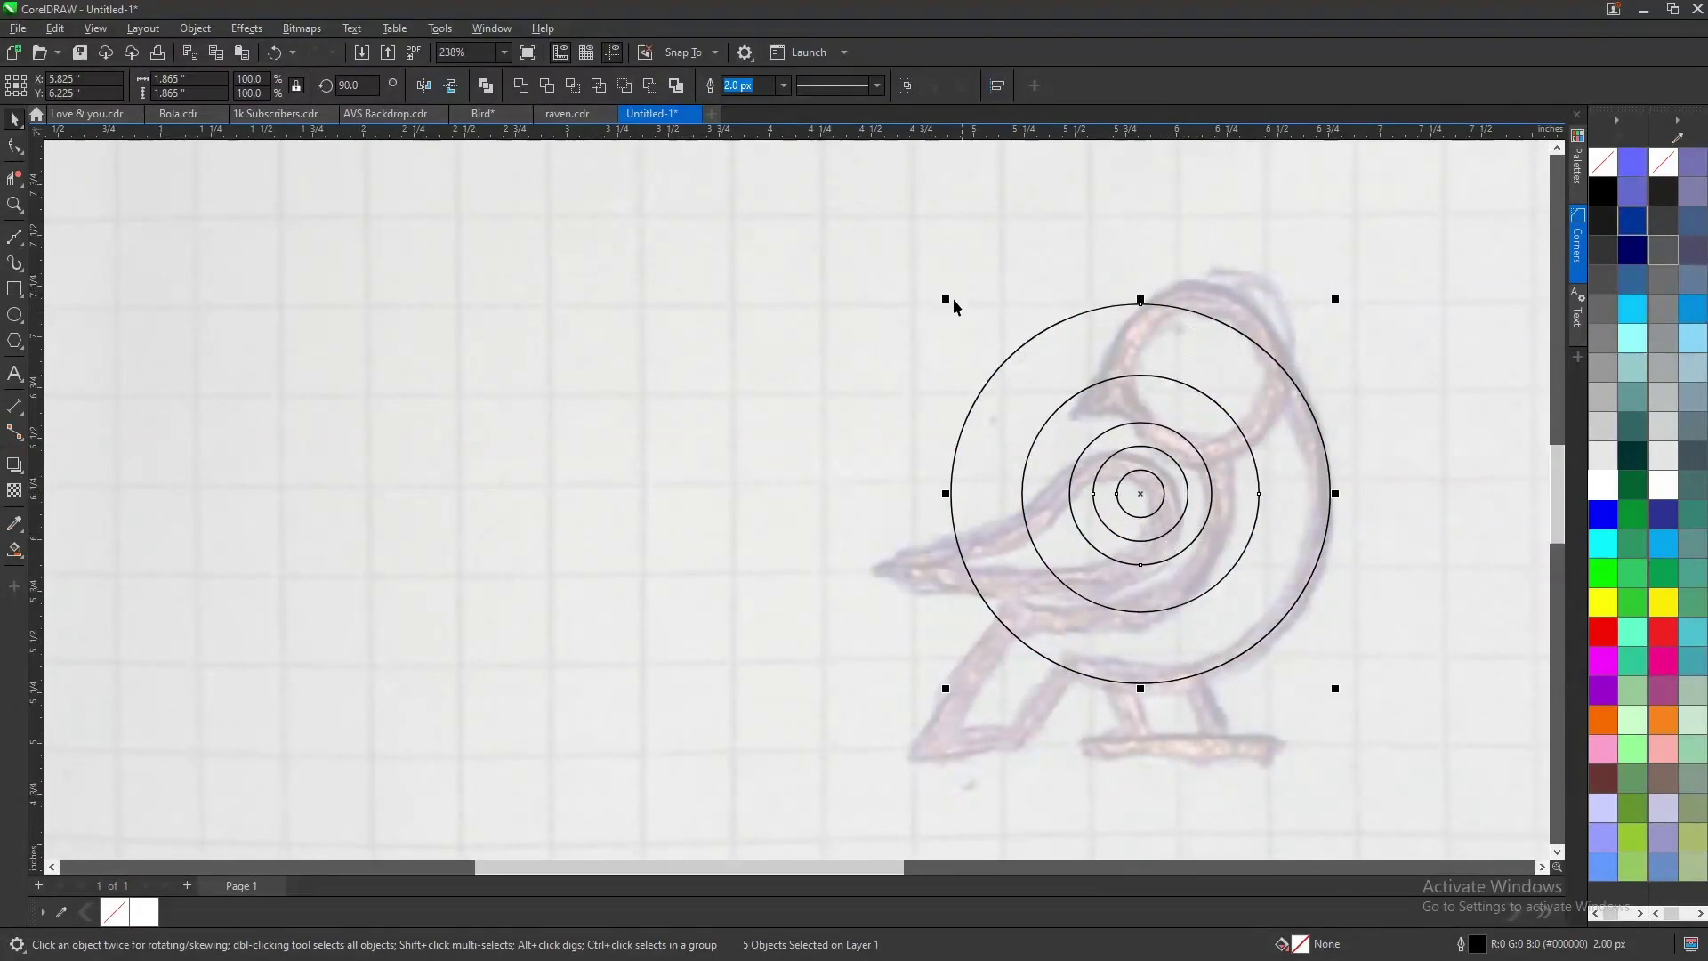
drag(946, 299, 917, 265)
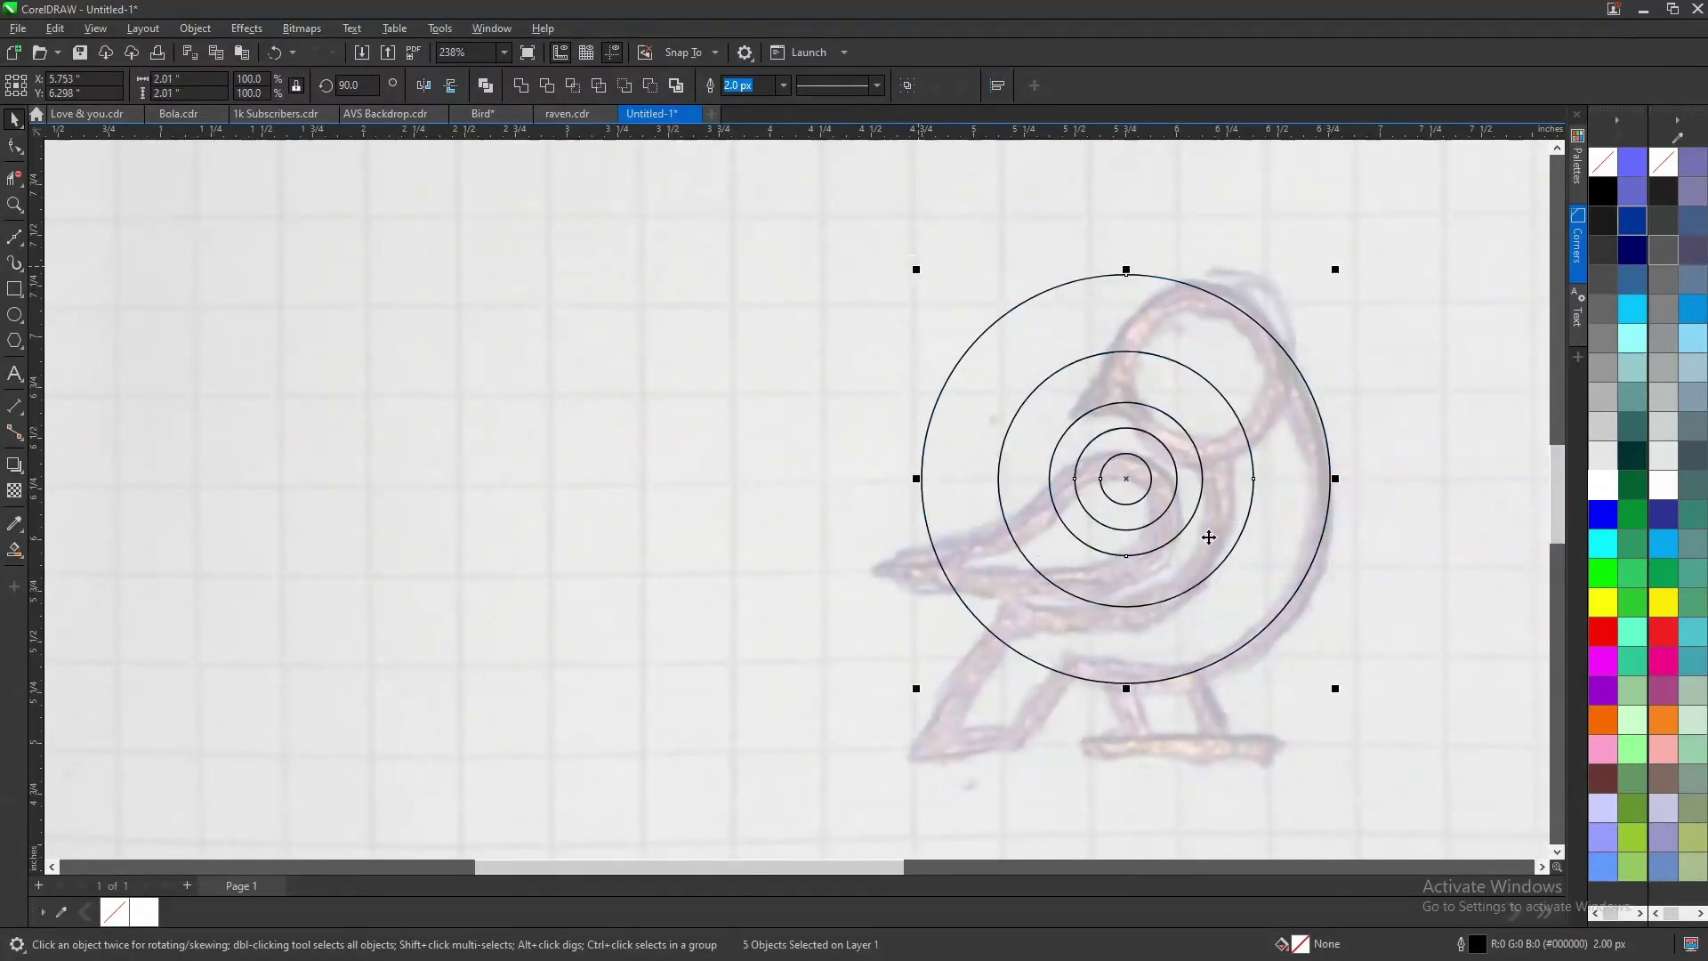
- Move the five concentric circles to the empty grid area and place a copy of the largest along the bird's back and belly
drag(1224, 538, 529, 538)
mouse_move(589, 382)
mouse_down()
mouse_move(1198, 406)
mouse_move(1285, 382)
mouse_up()
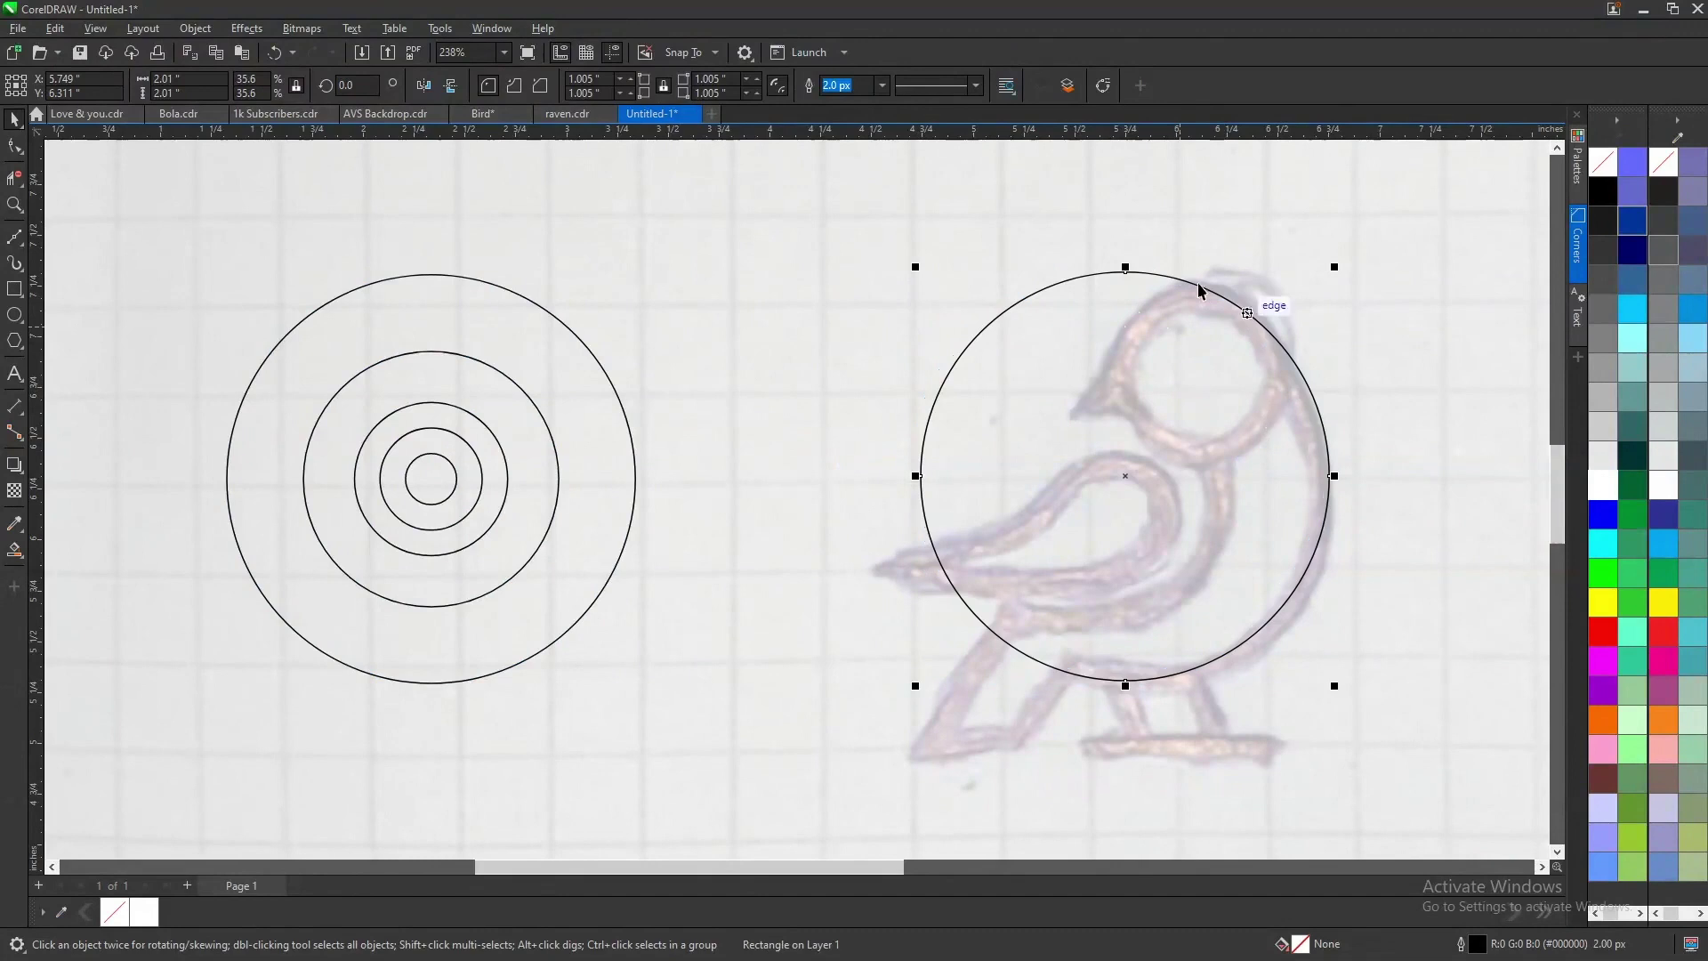
- Place a copy of the 0.754 in circle on the bird's head, touching the inside edge of the large body circle
click(484, 430)
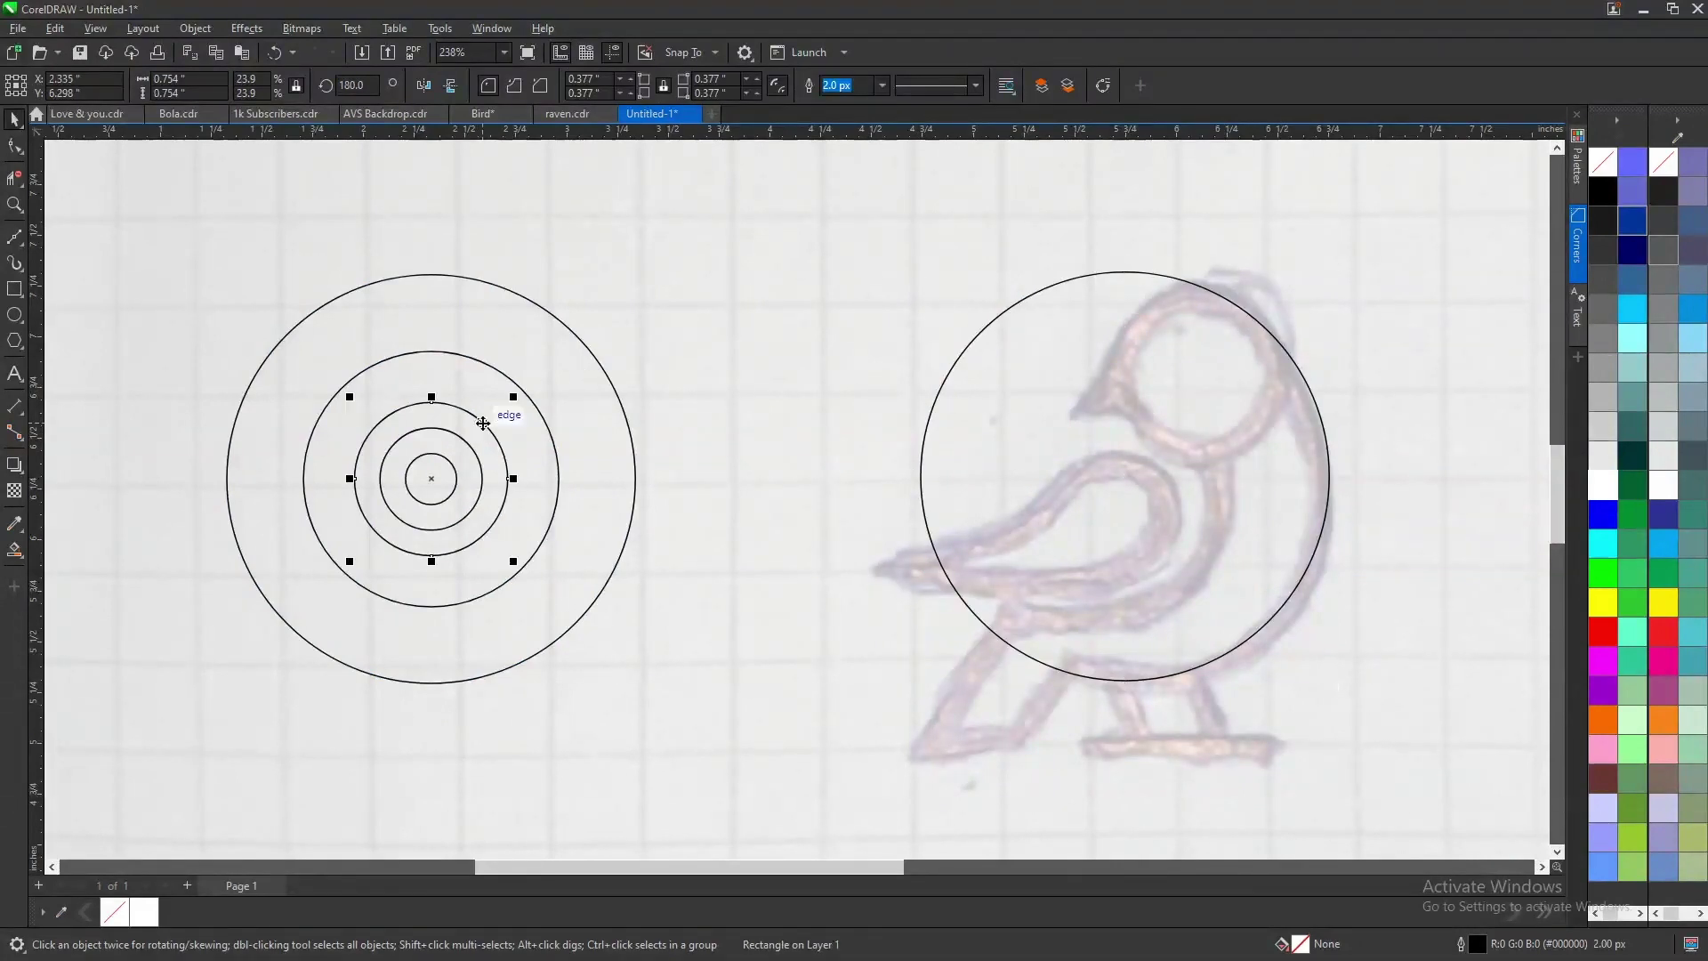
drag(490, 371, 1233, 305)
key(Escape)
drag(491, 428, 1234, 322)
scroll(1251, 303, up, 2)
scroll(1251, 303, up, 3)
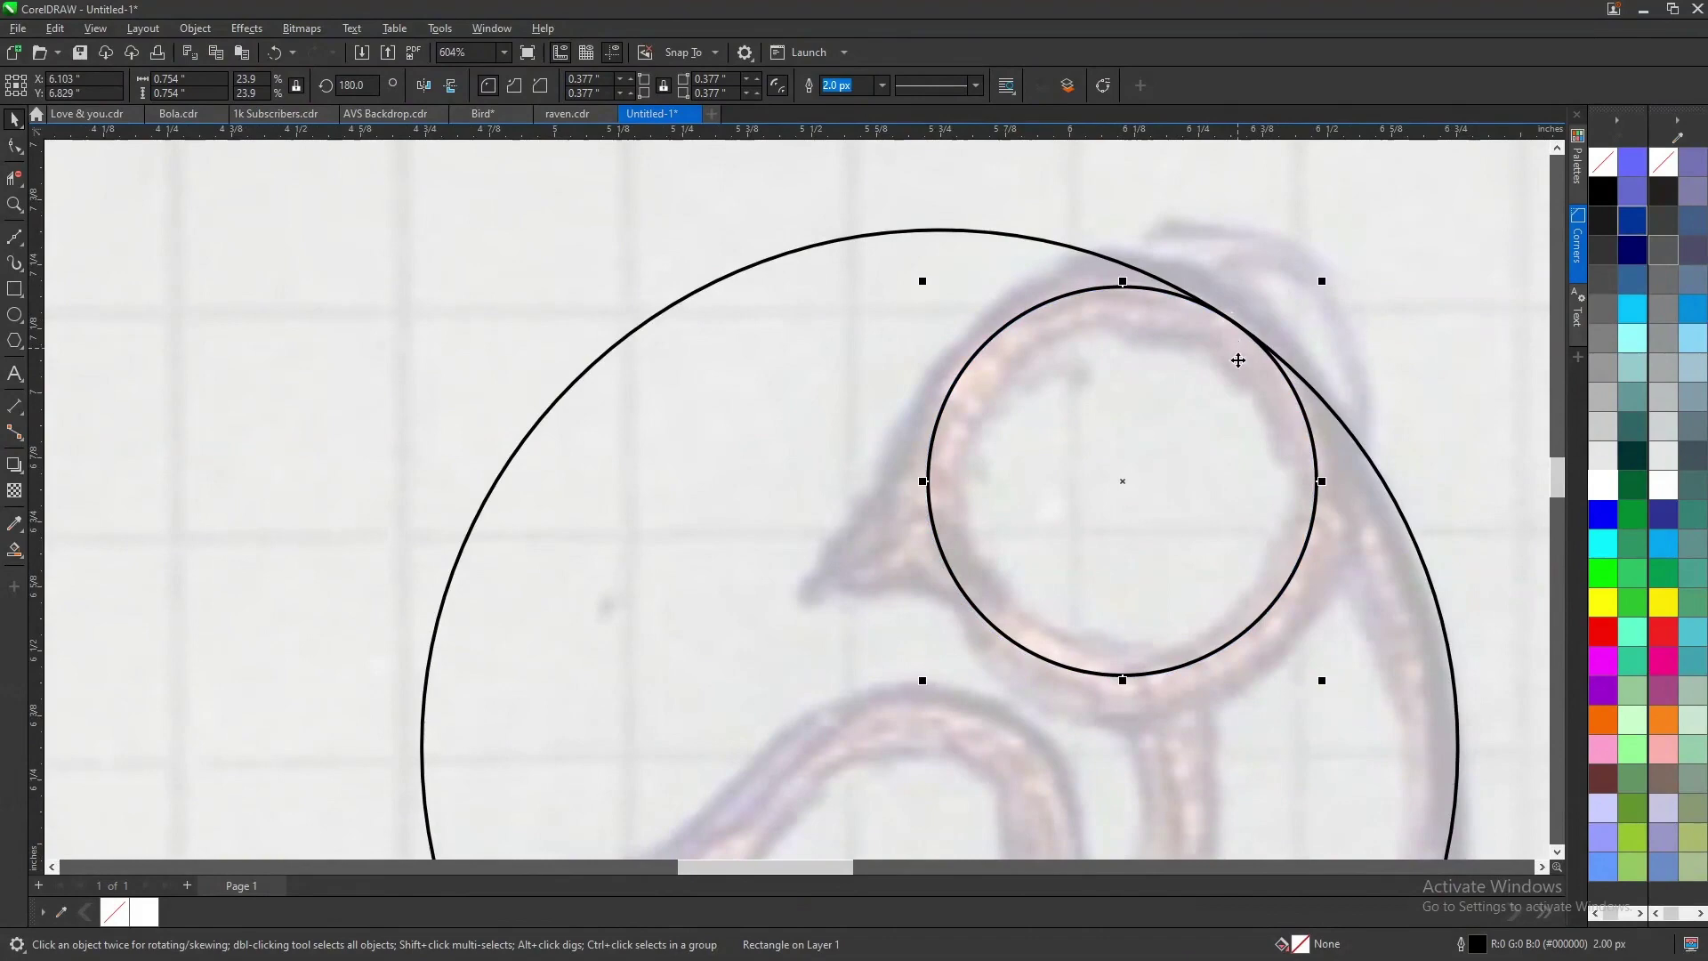
scroll(1235, 331, down, 2)
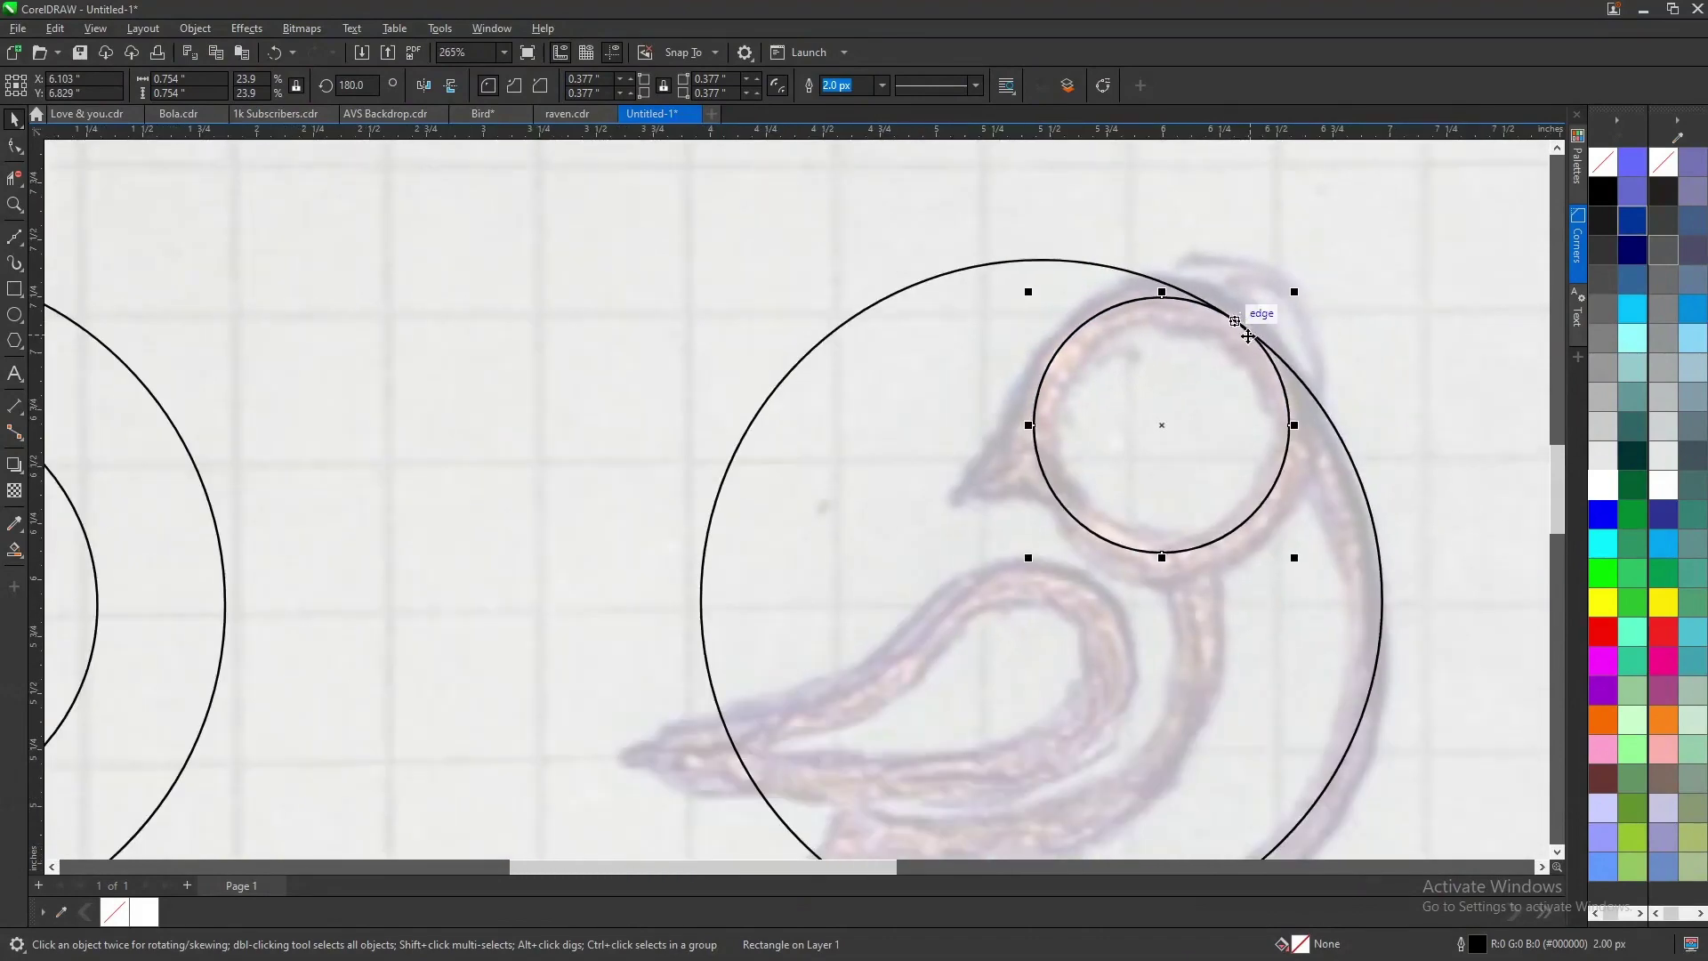
scroll(1250, 329, down, 2)
scroll(1252, 330, up, 3)
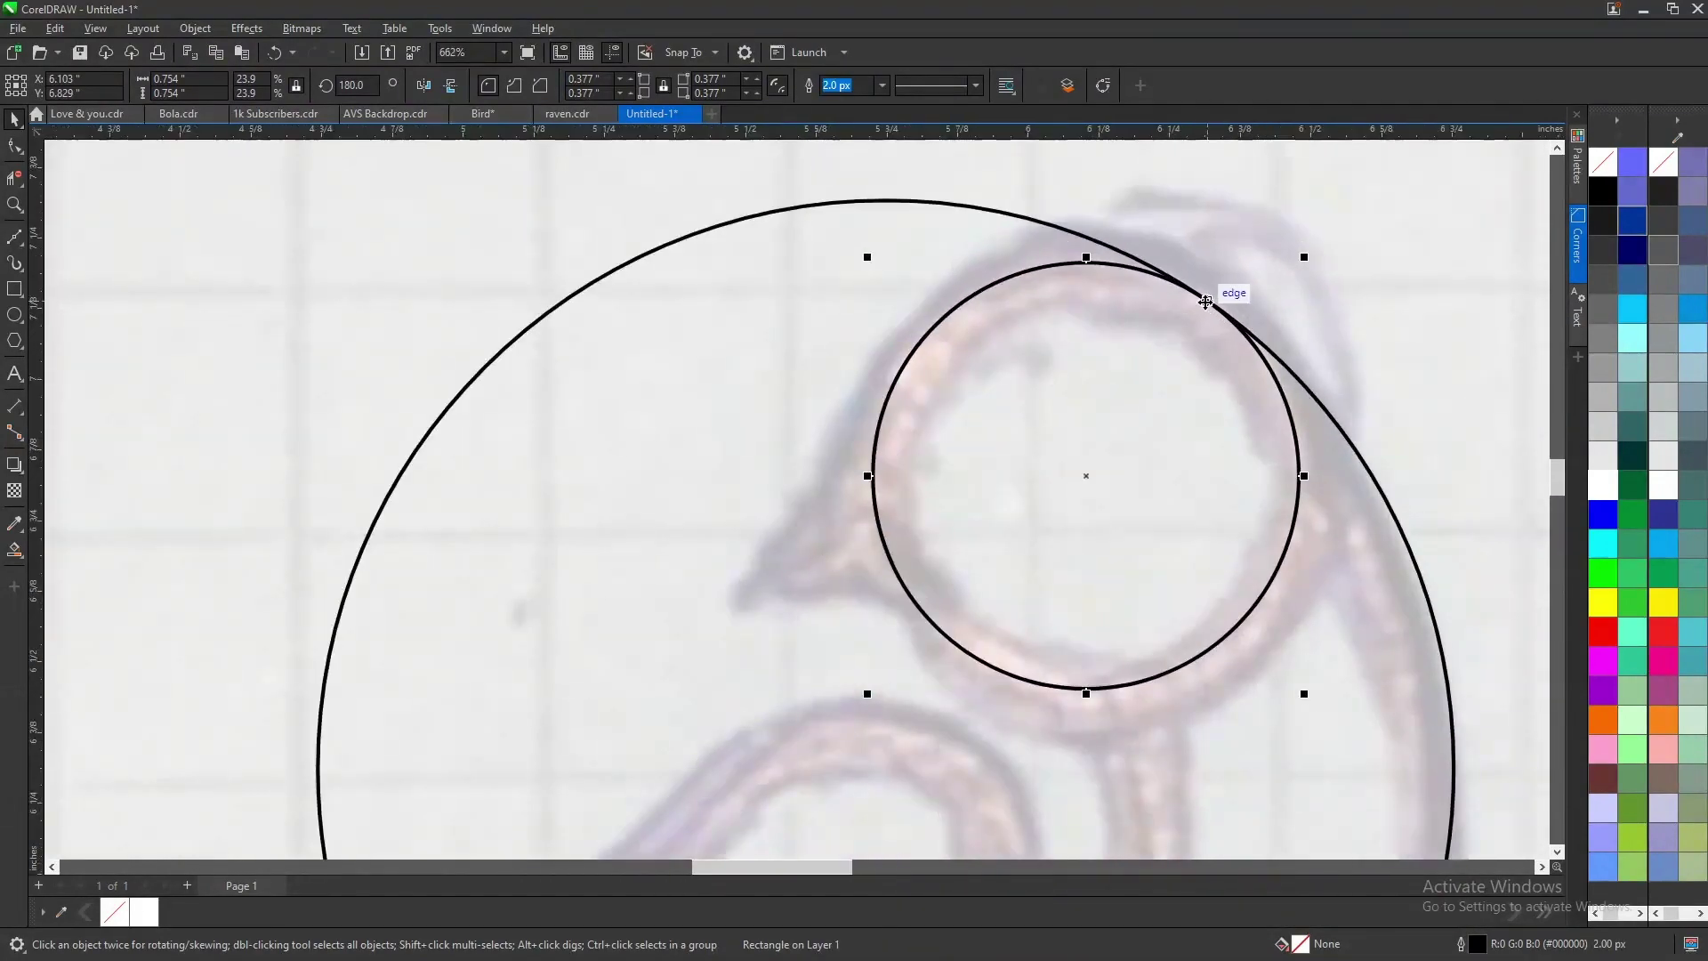
click(1211, 302)
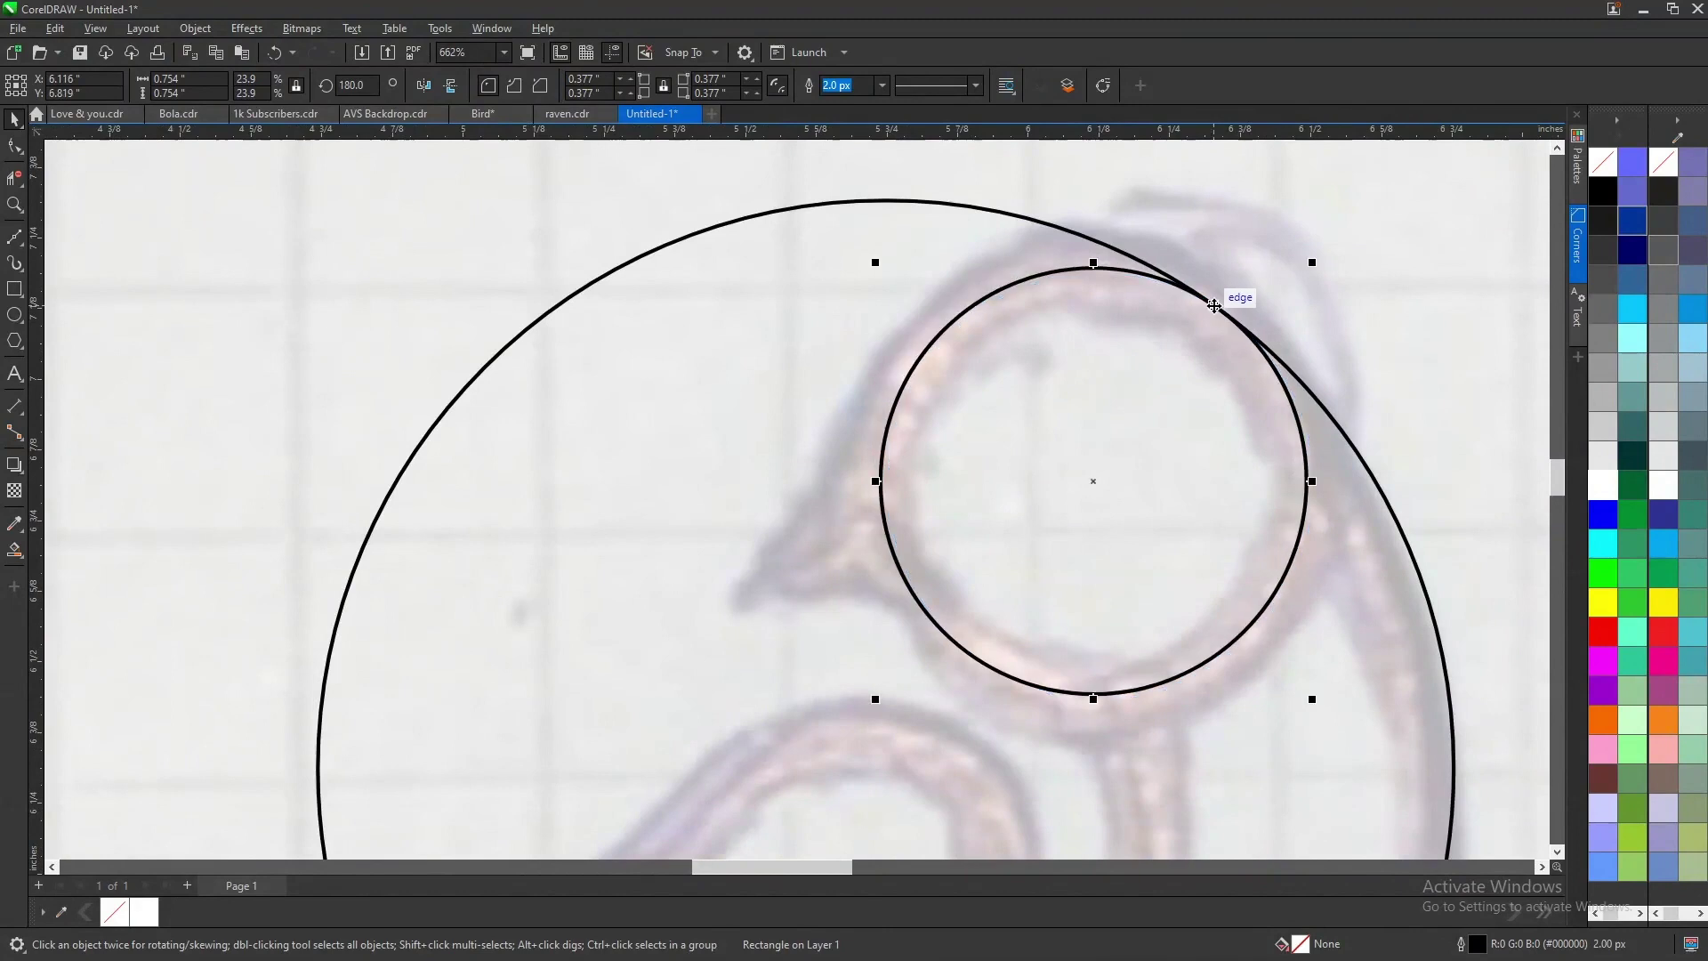
- Place a copy of the 1.256 in circle over the bird's breast and wing, following the inner curve of the chest
scroll(1214, 302, down, 1)
scroll(1214, 302, down, 4)
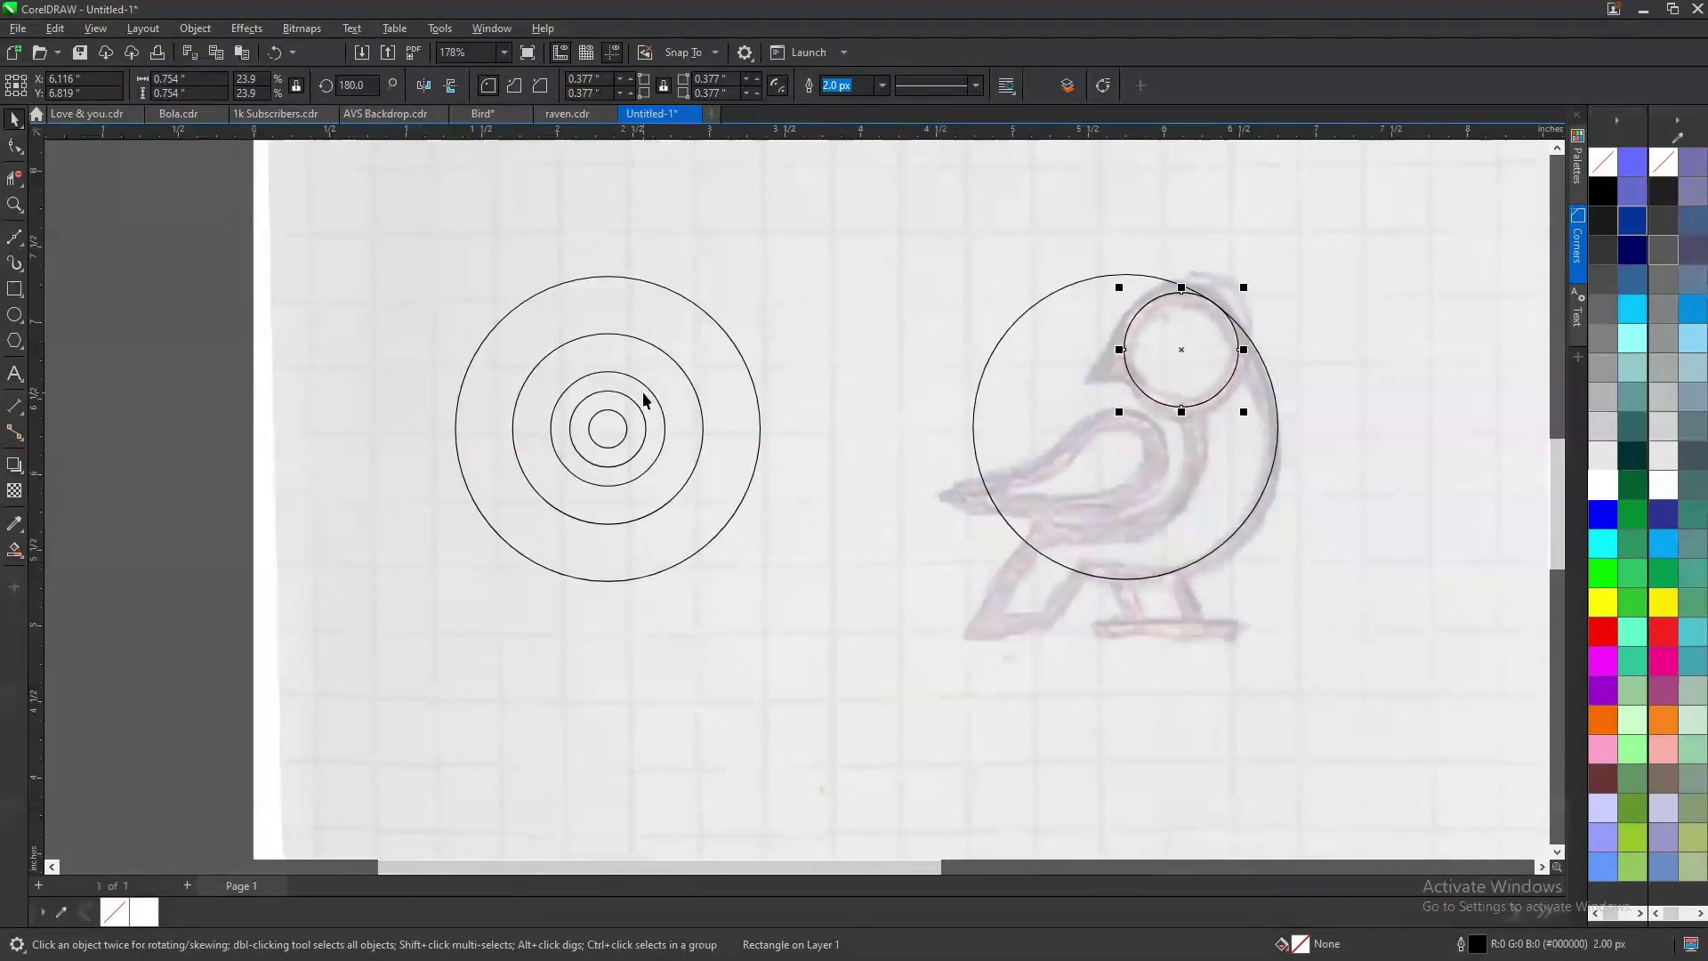
drag(654, 400, 1190, 427)
key(Escape)
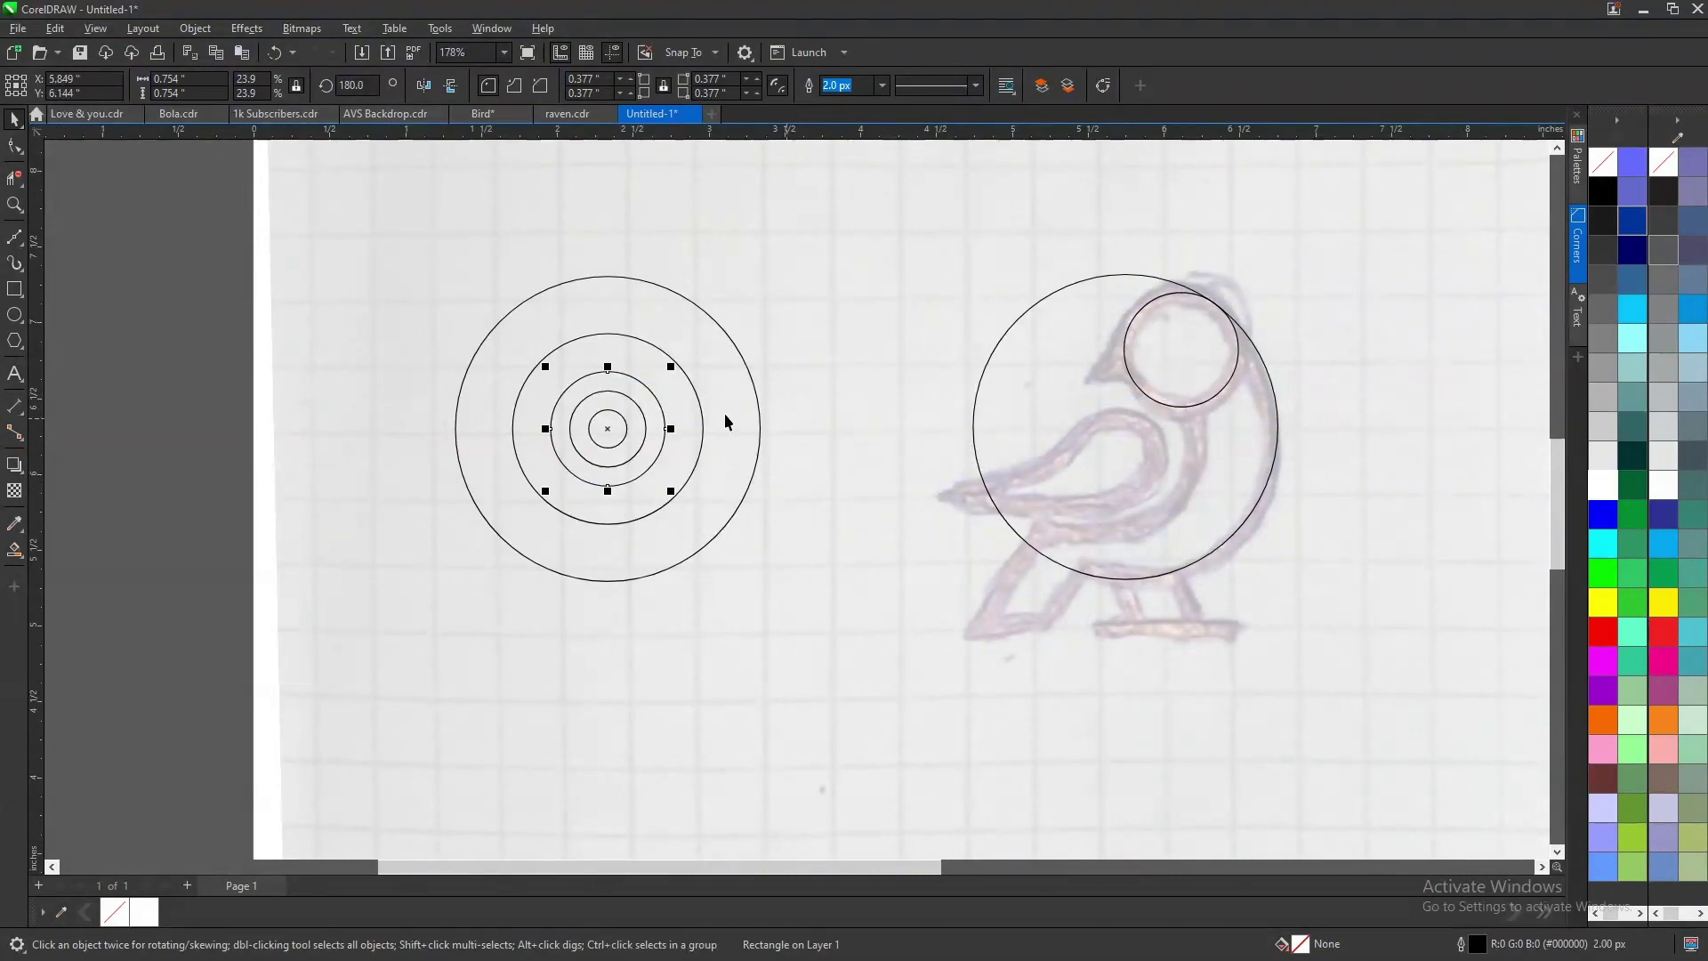
drag(996, 431, 1194, 414)
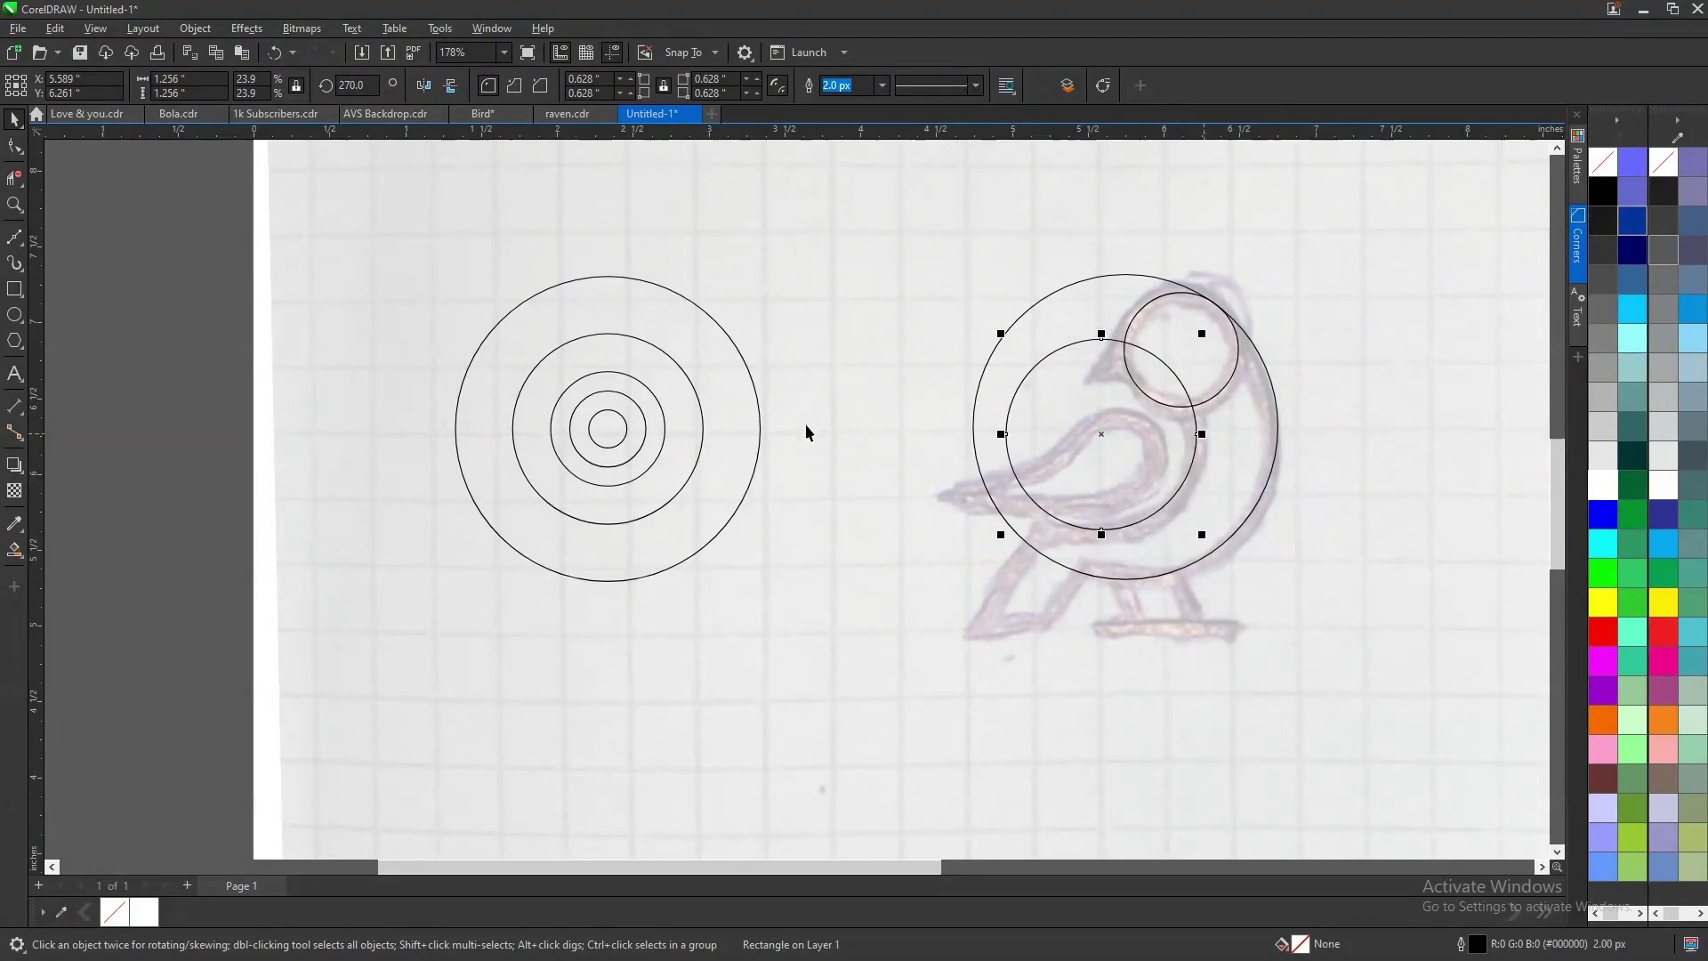
scroll(990, 456, up, 1)
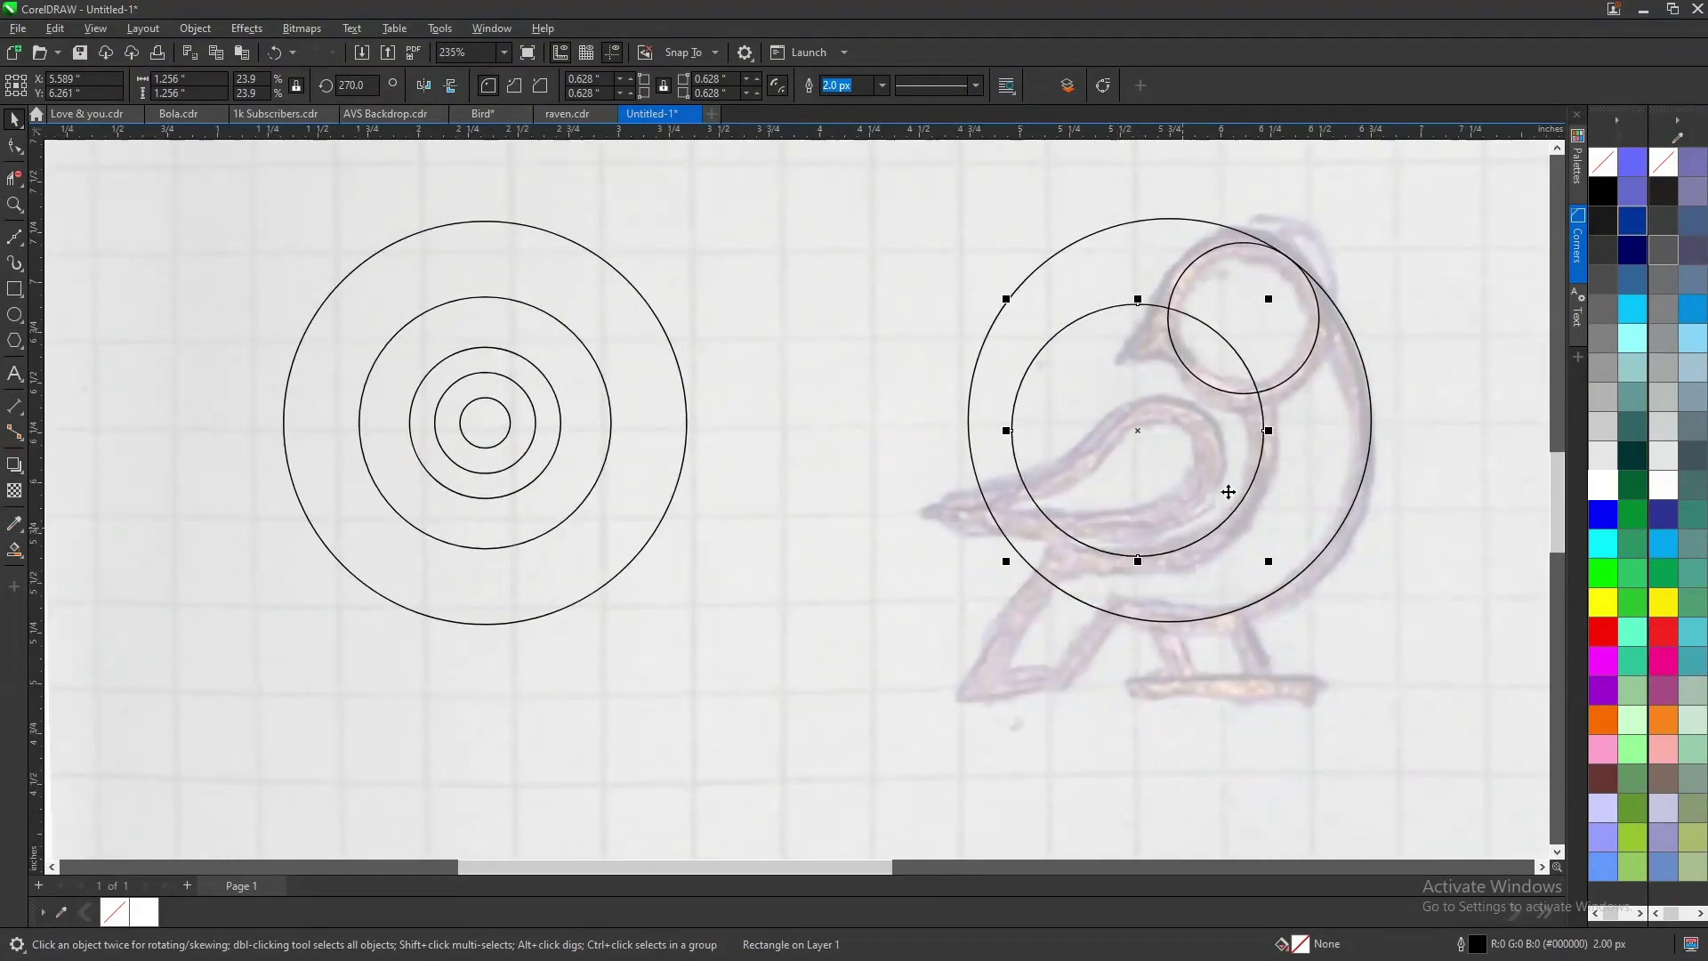
- Place a copy of the 0.502 in circle inside the rounded end of the bird's wing
drag(537, 373, 1205, 427)
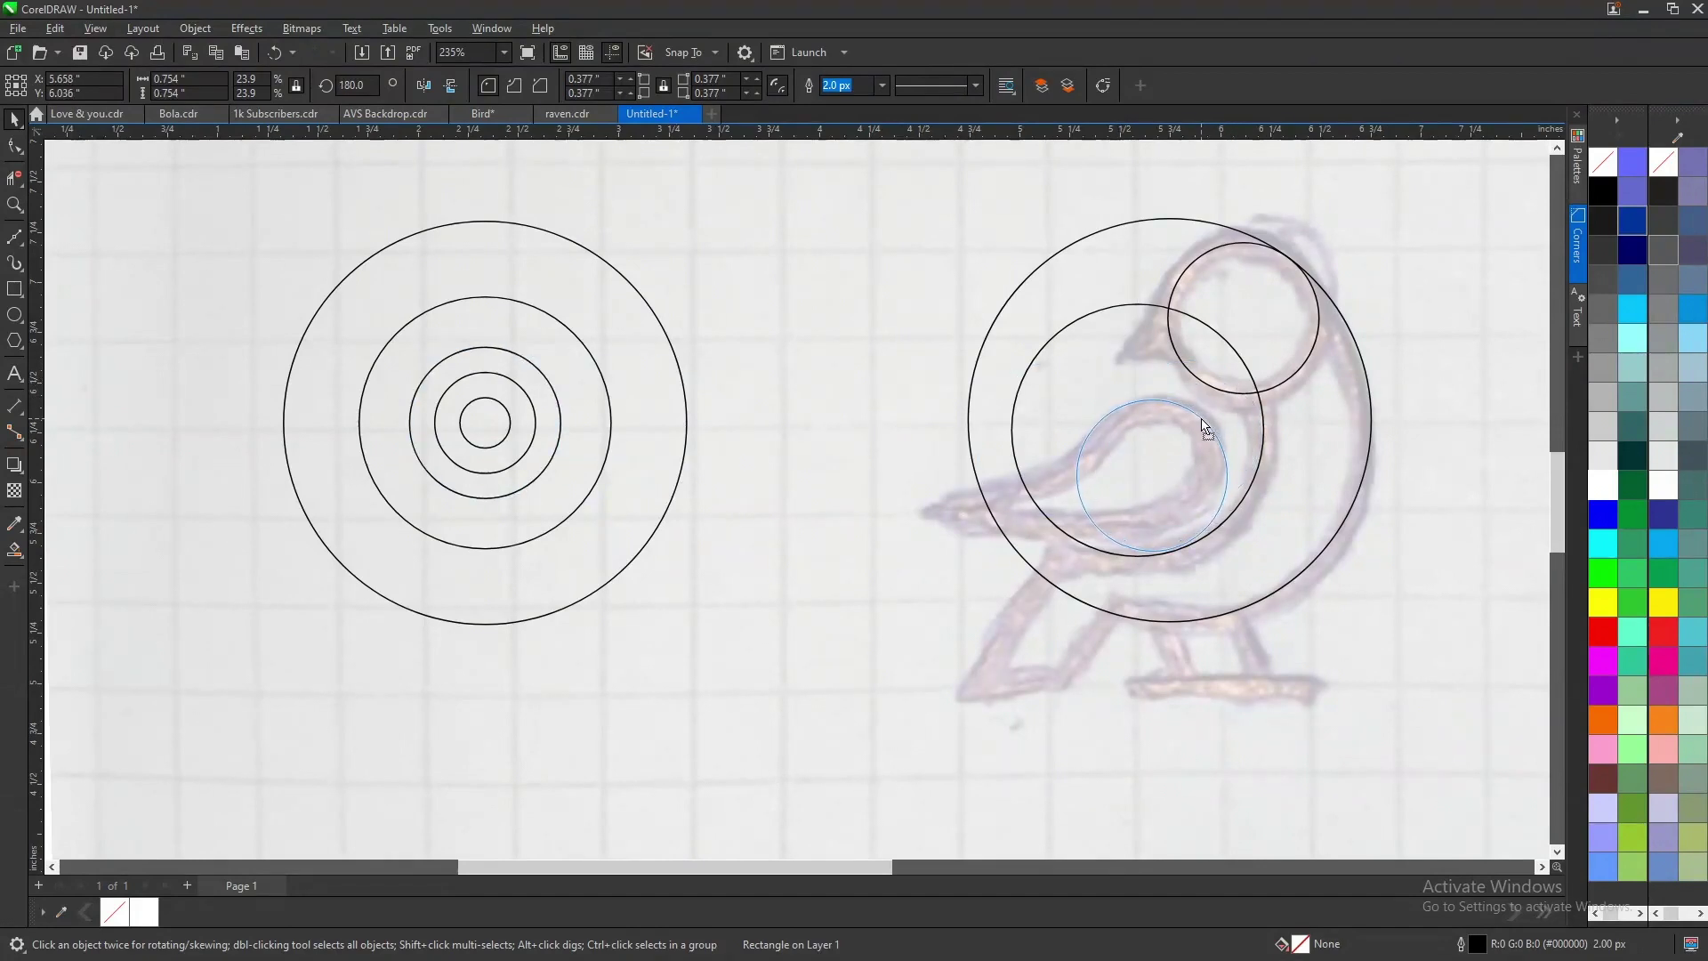
key(Escape)
drag(526, 399, 1197, 434)
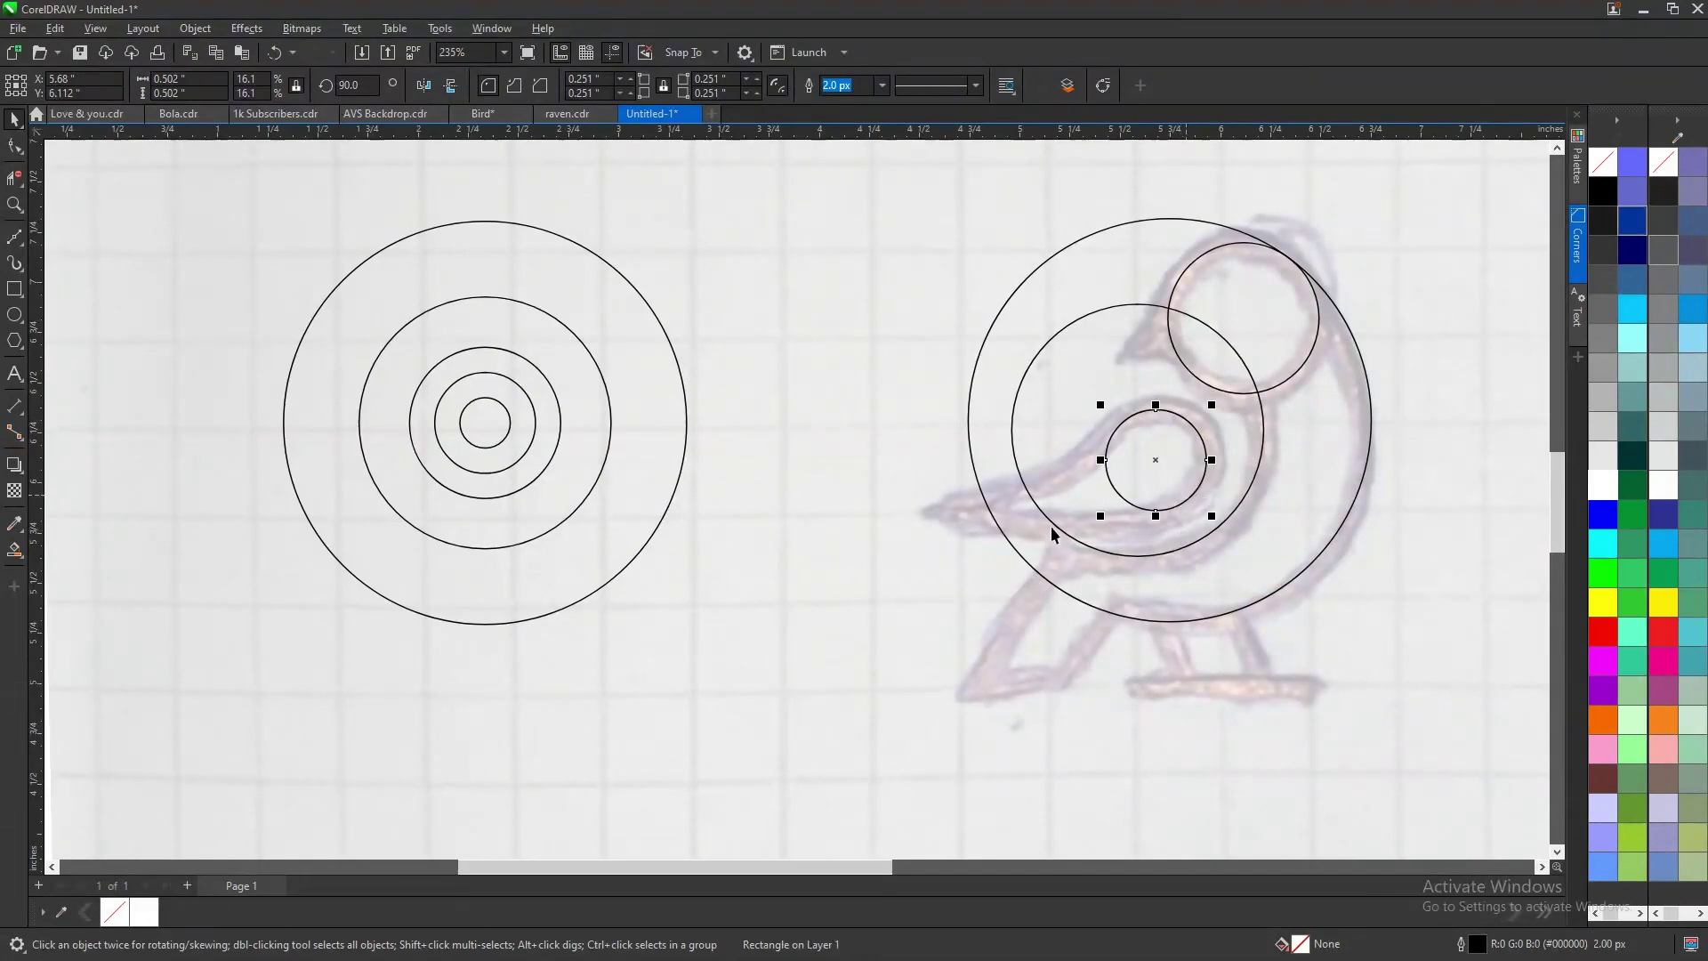
- Try a copy of the 1.256 in circle along the wing's upper edge, touching the small wing circle, and delete it
drag(1258, 395, 1071, 316)
drag(1072, 425, 1135, 430)
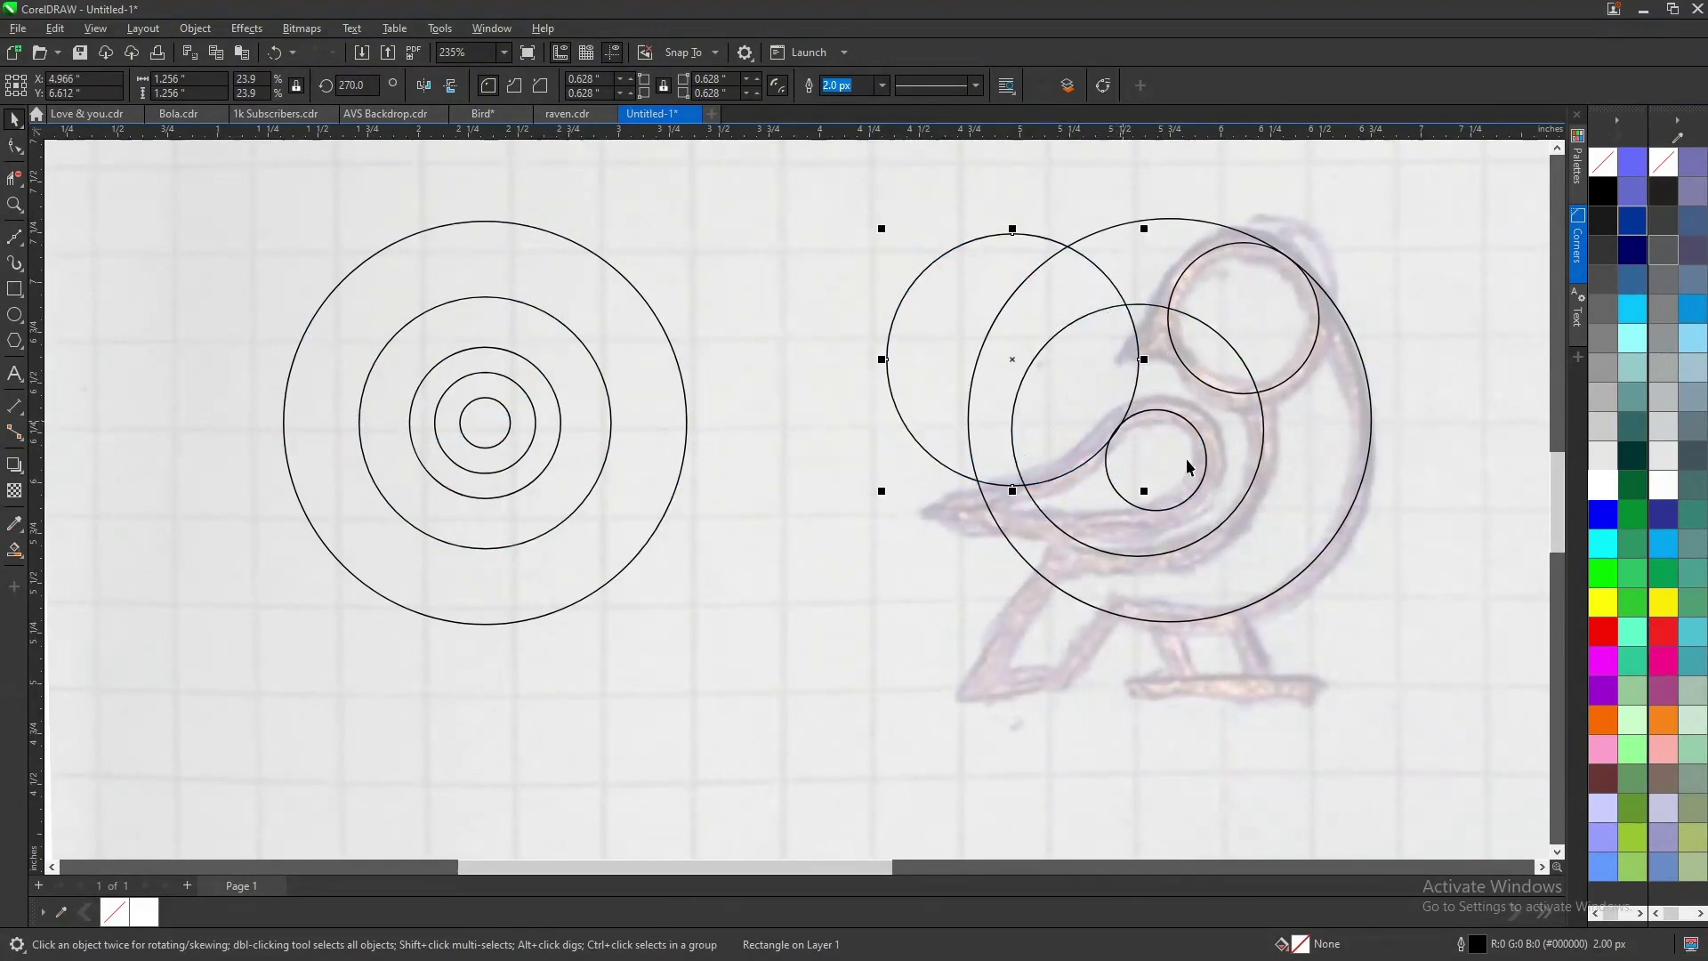
click(1123, 451)
scroll(1123, 451, up, 3)
scroll(1102, 405, up, 2)
click(1102, 400)
drag(1111, 382, 1103, 394)
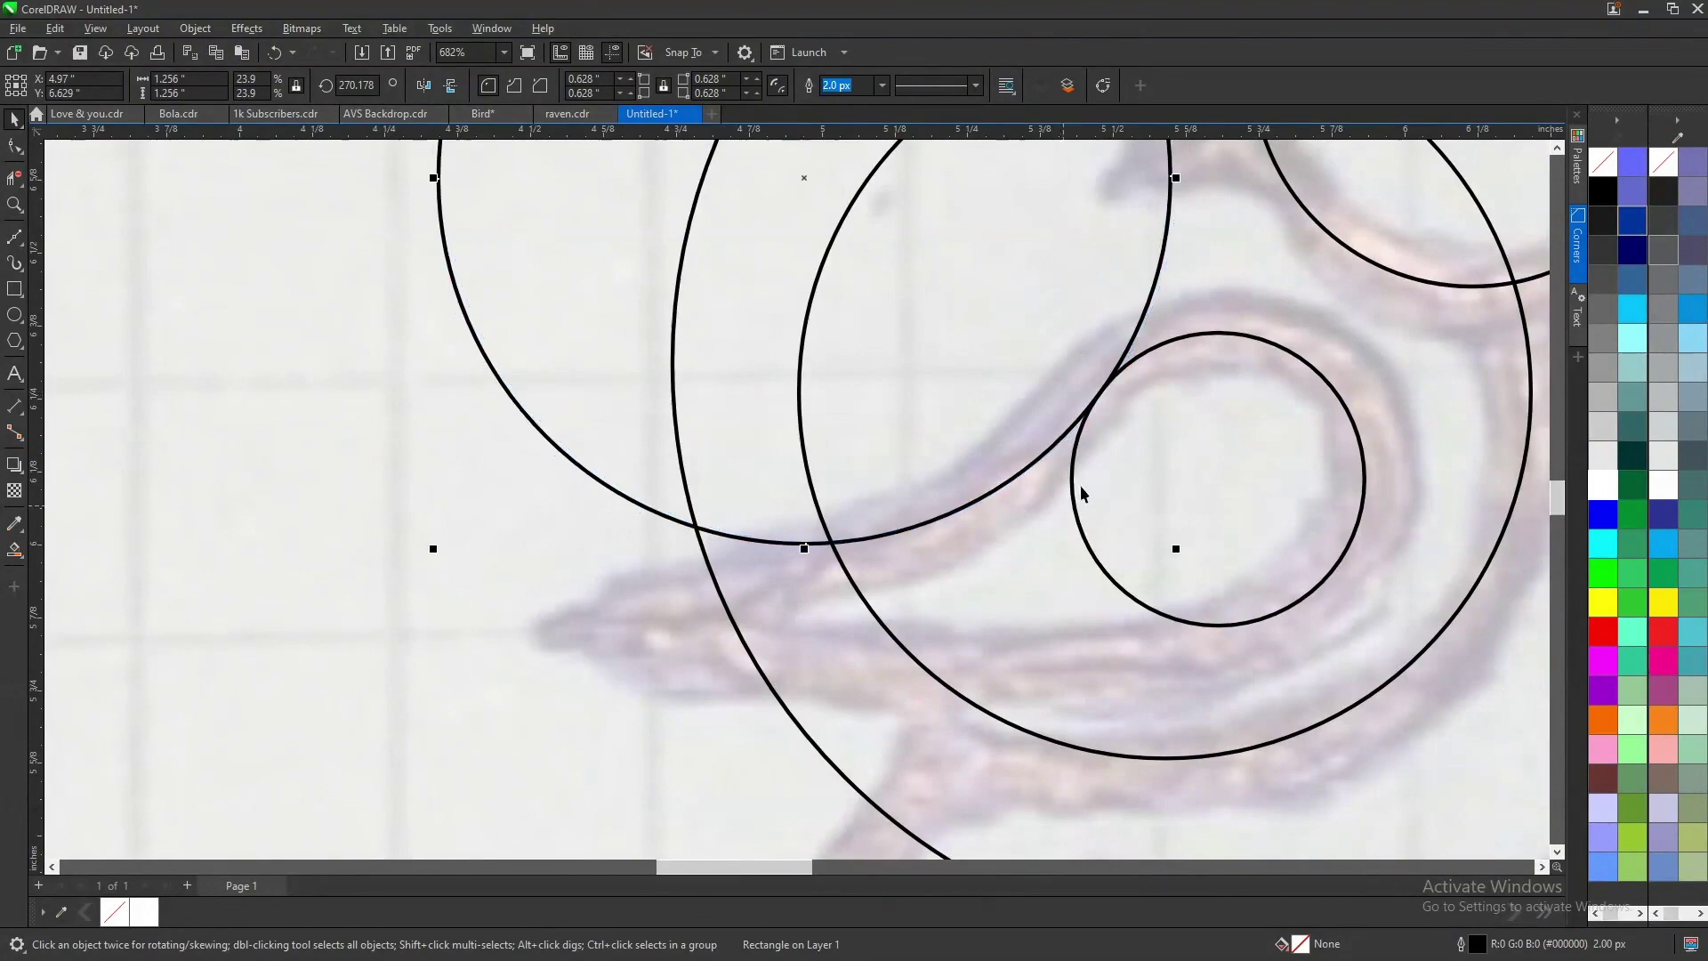
scroll(1086, 490, down, 2)
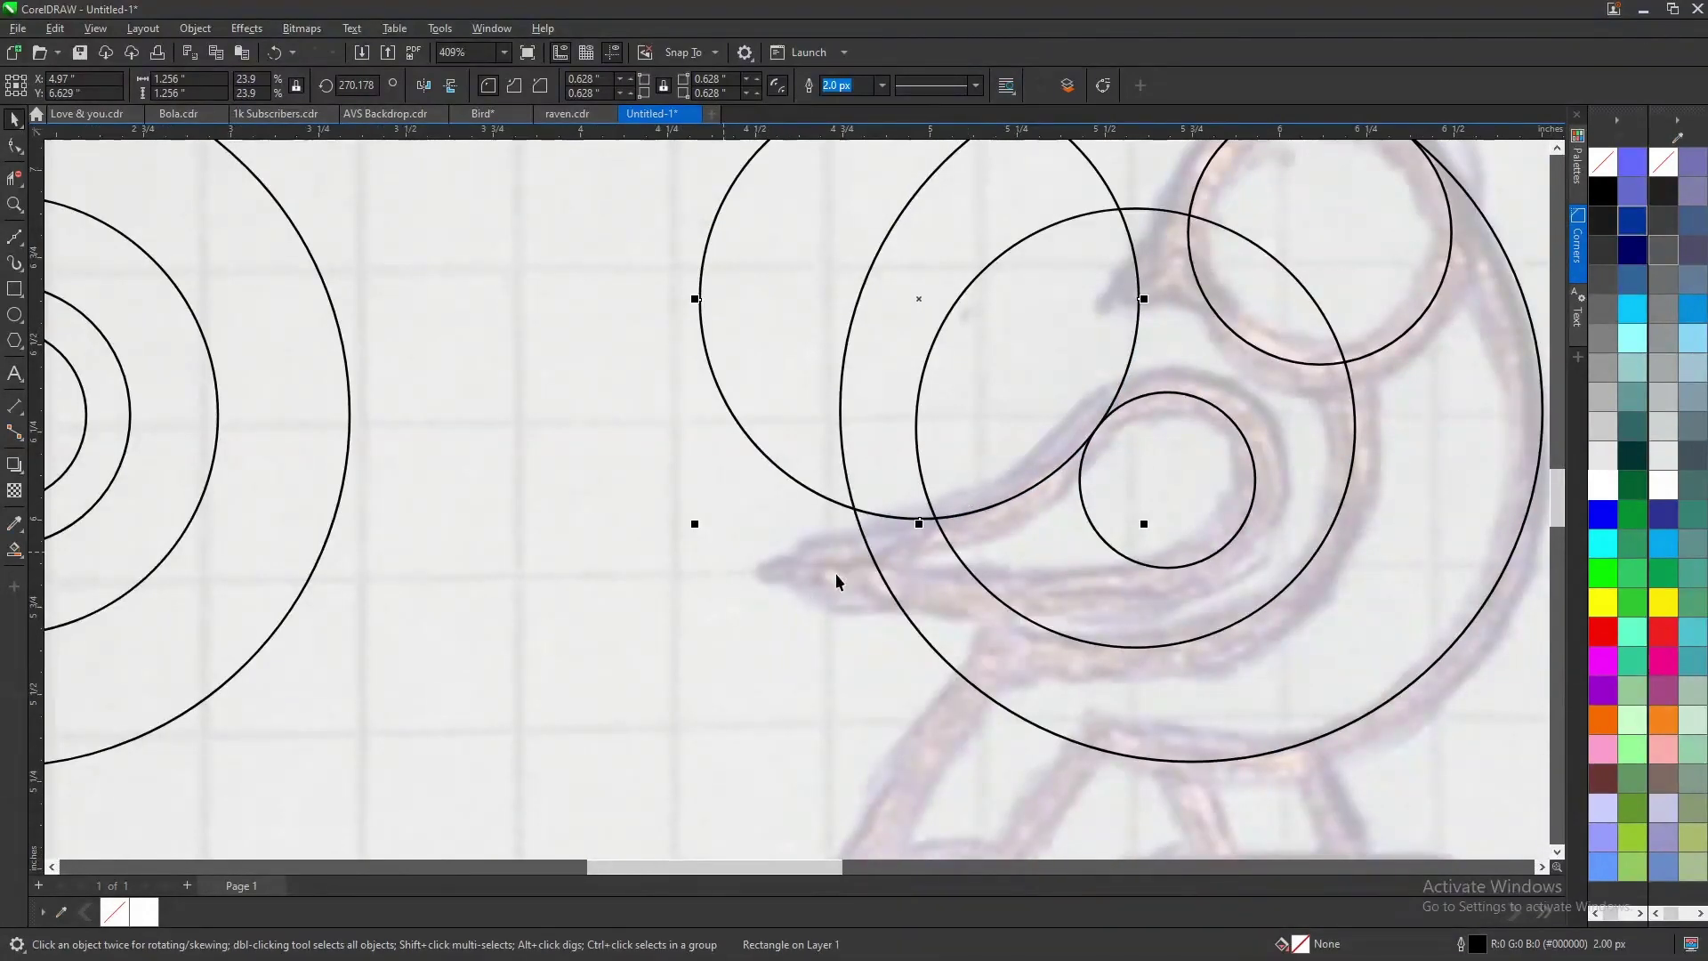
scroll(909, 552, down, 2)
drag(864, 376, 748, 328)
key(Delete)
- Place a copy of the largest circle along the wing's upper edge, touching the small wing circle
click(525, 598)
drag(526, 597, 1047, 476)
scroll(984, 400, up, 3)
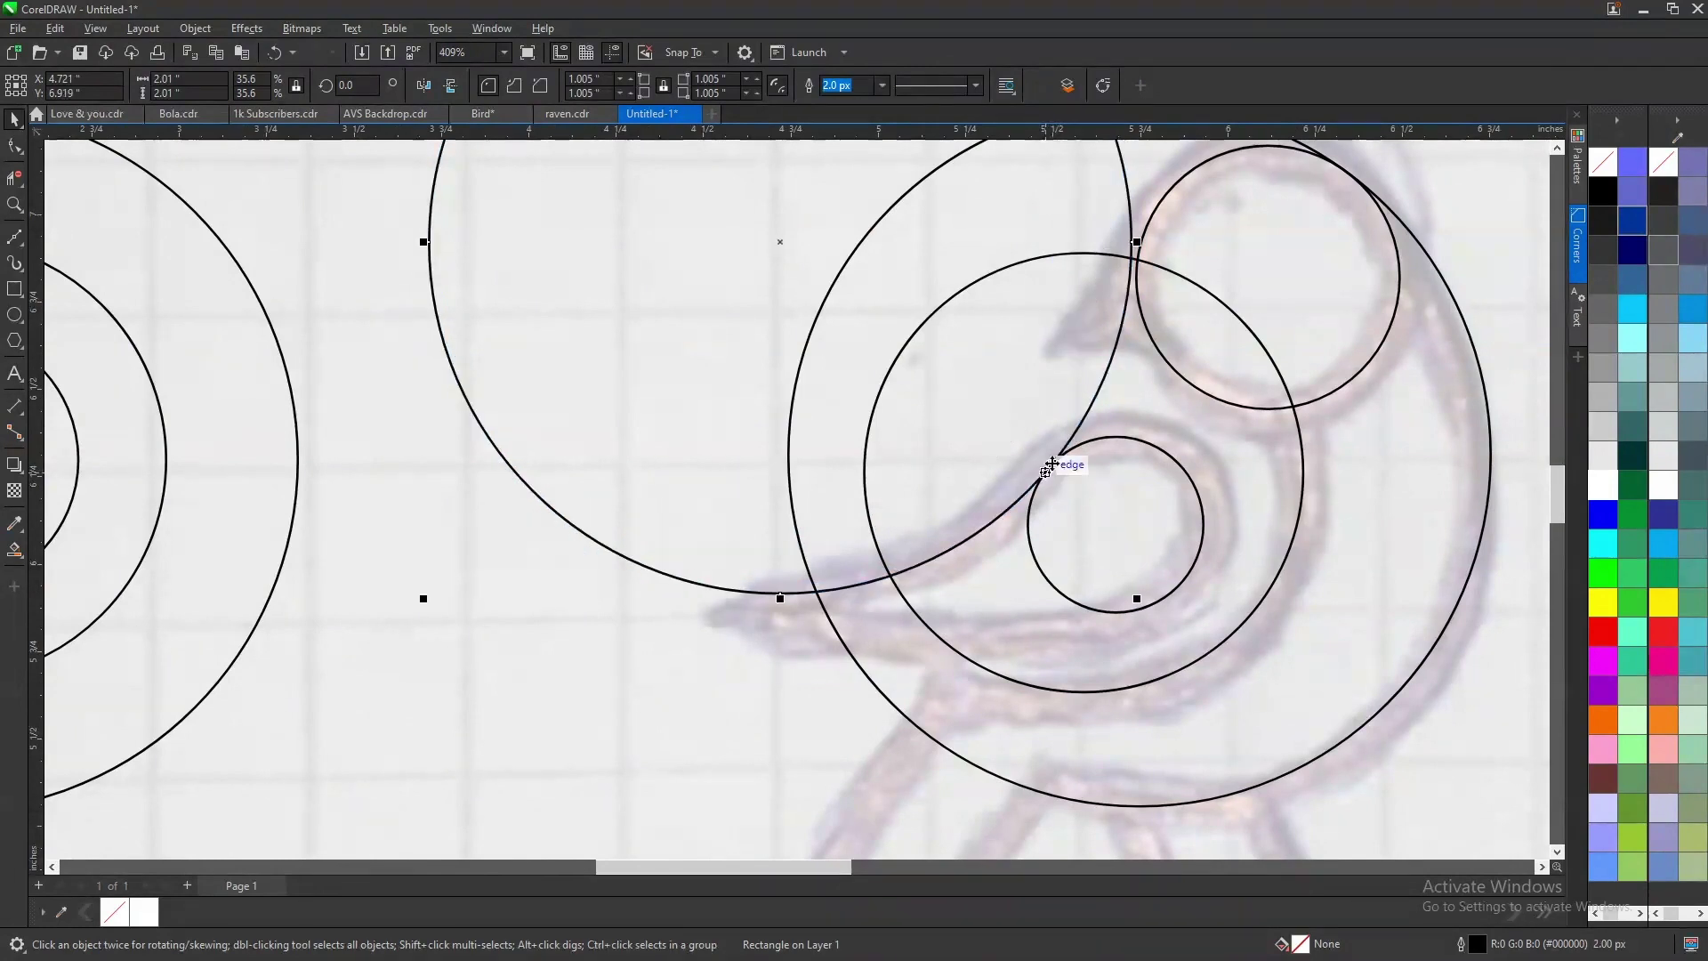
scroll(948, 533, down, 1)
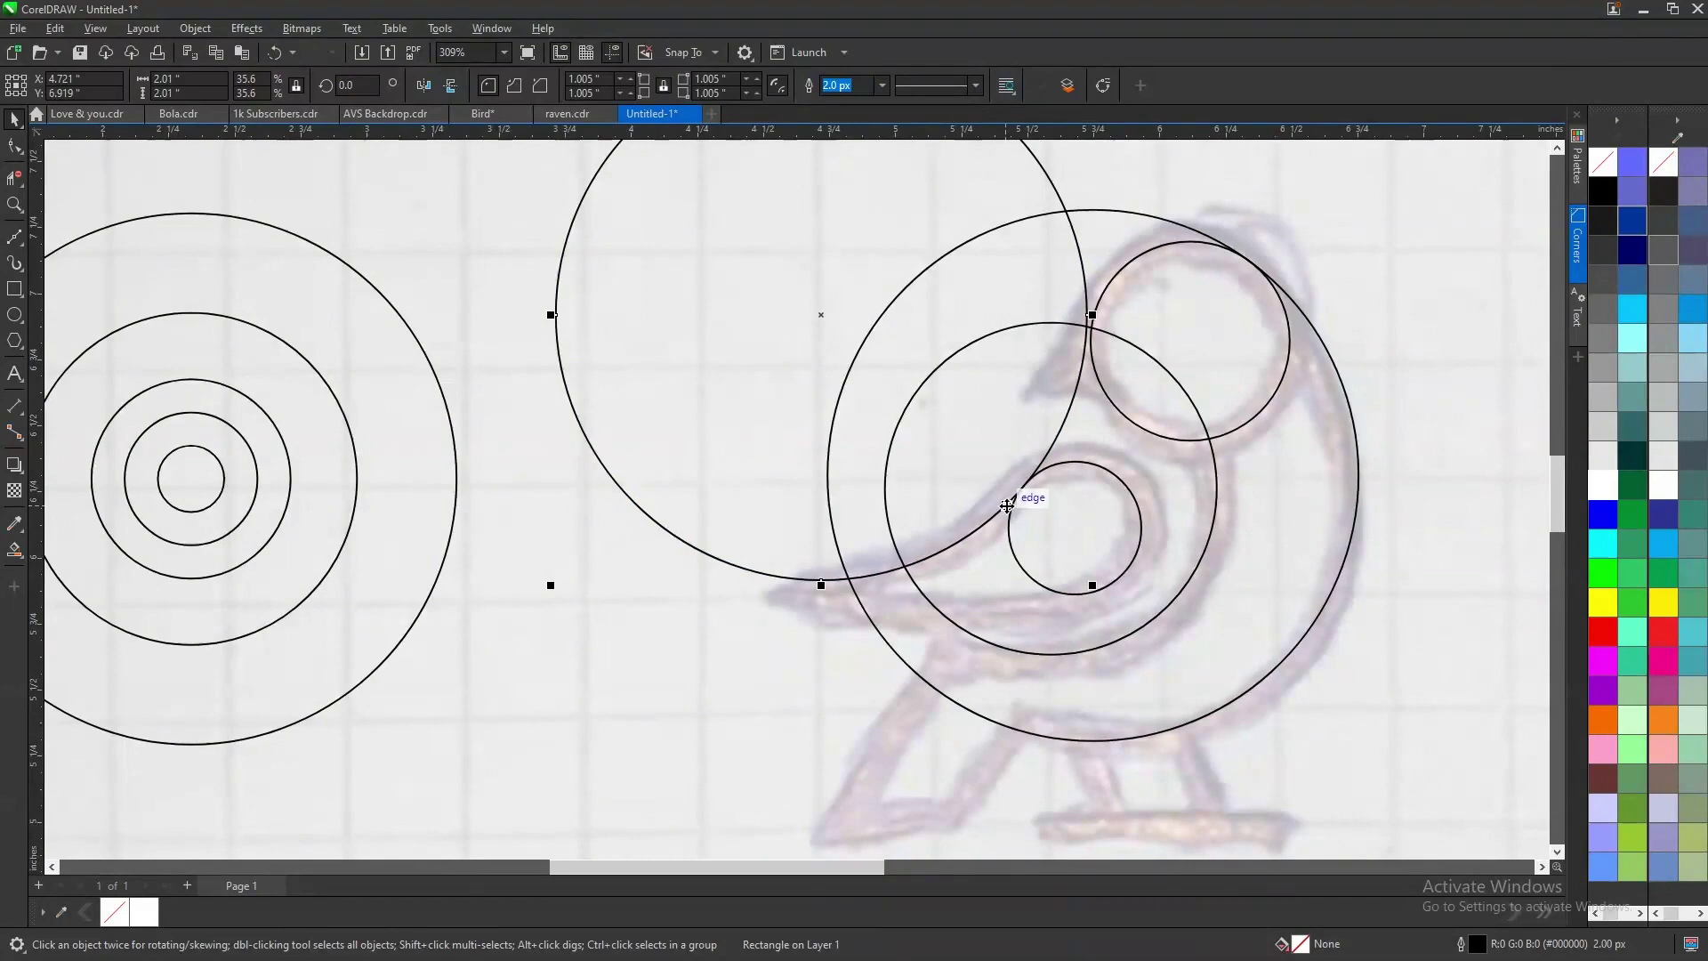
- Copy the 2.01 in wing circle to the wing's lower edge, touching the underside of the small wing circle
drag(1023, 491, 1103, 589)
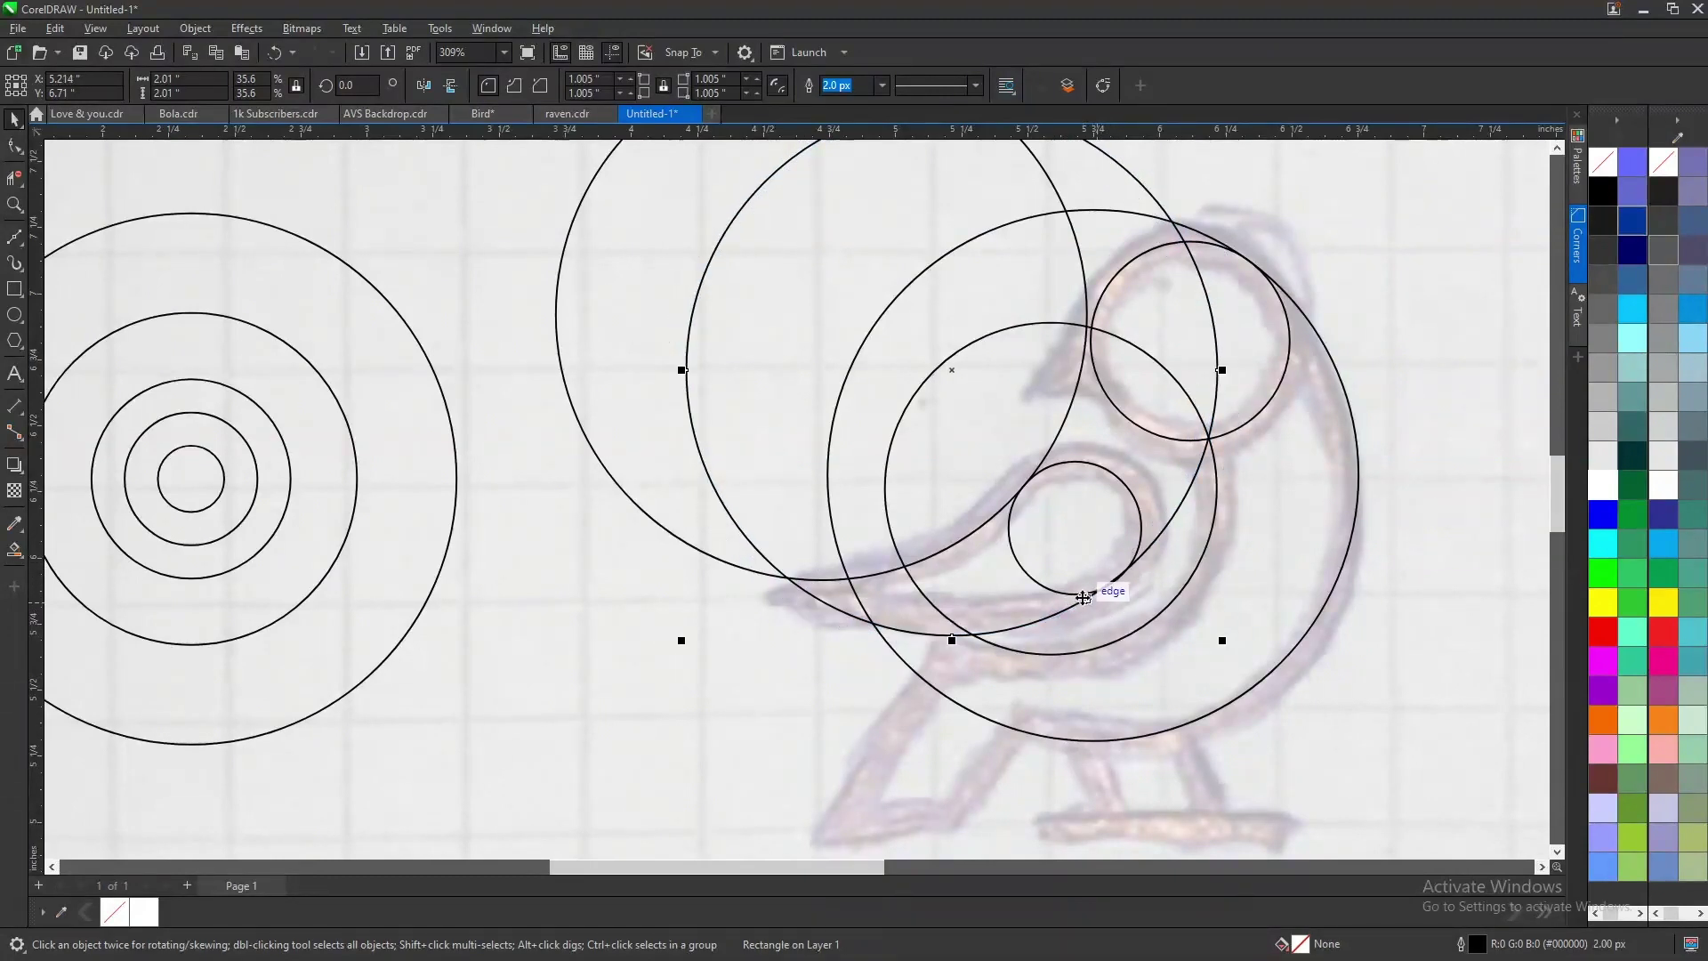
drag(1065, 609, 1104, 592)
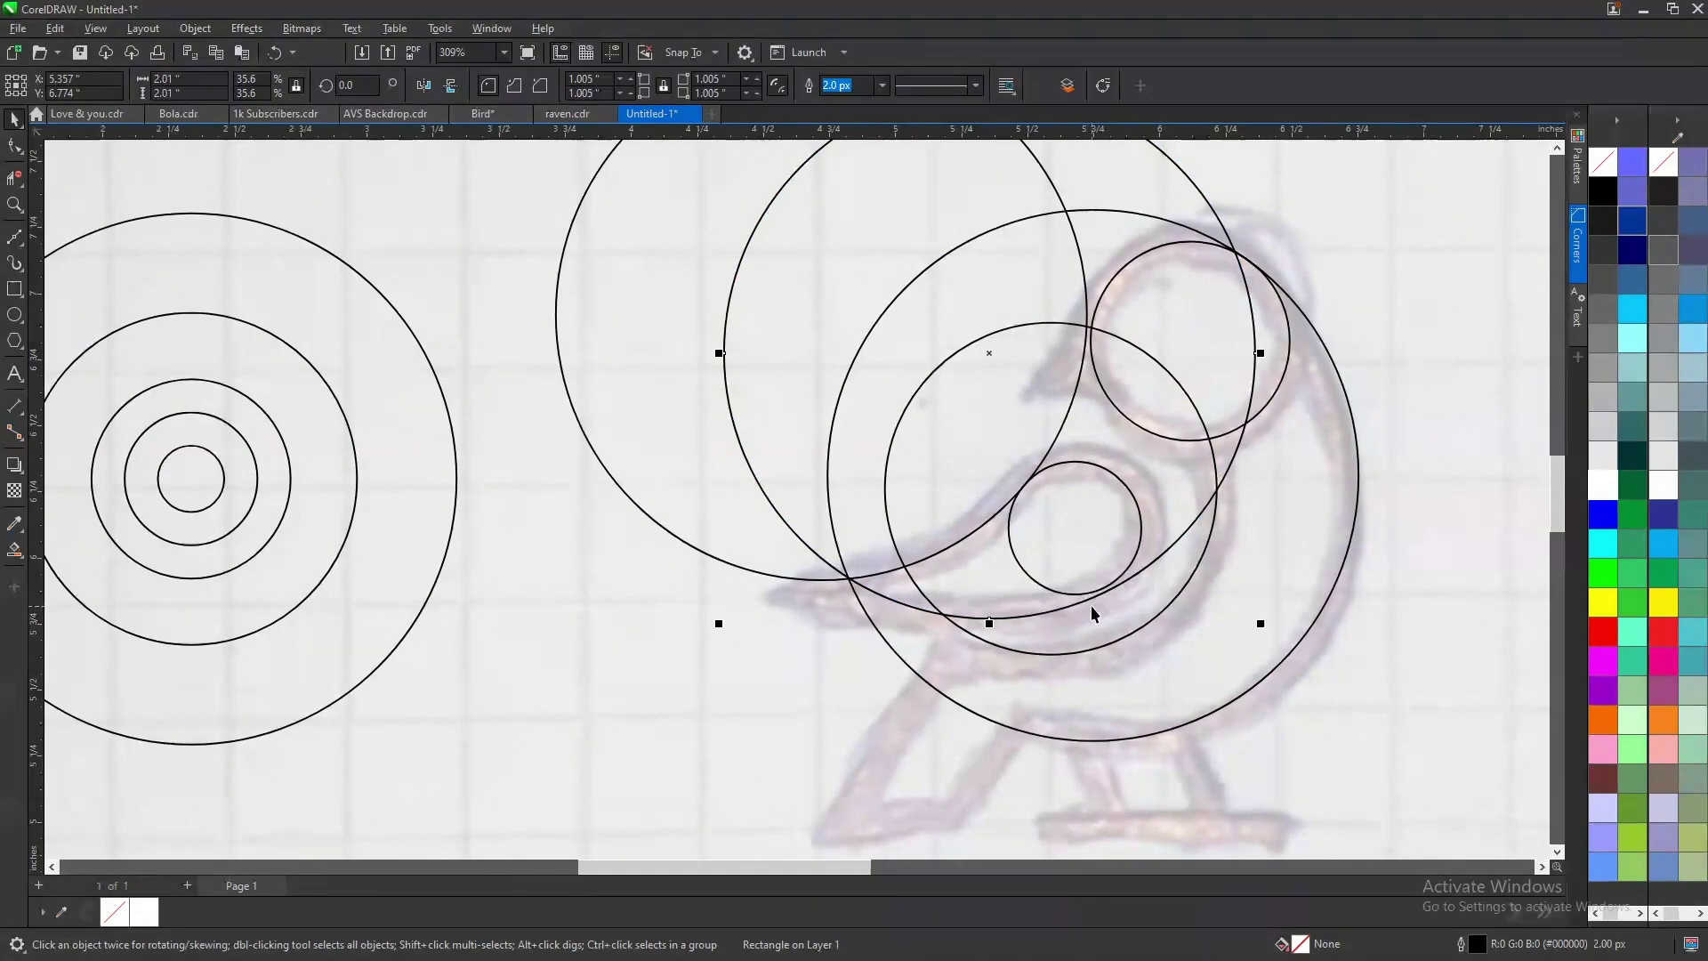
scroll(1092, 596, up, 1)
scroll(1098, 585, up, 1)
drag(1117, 583, 1113, 569)
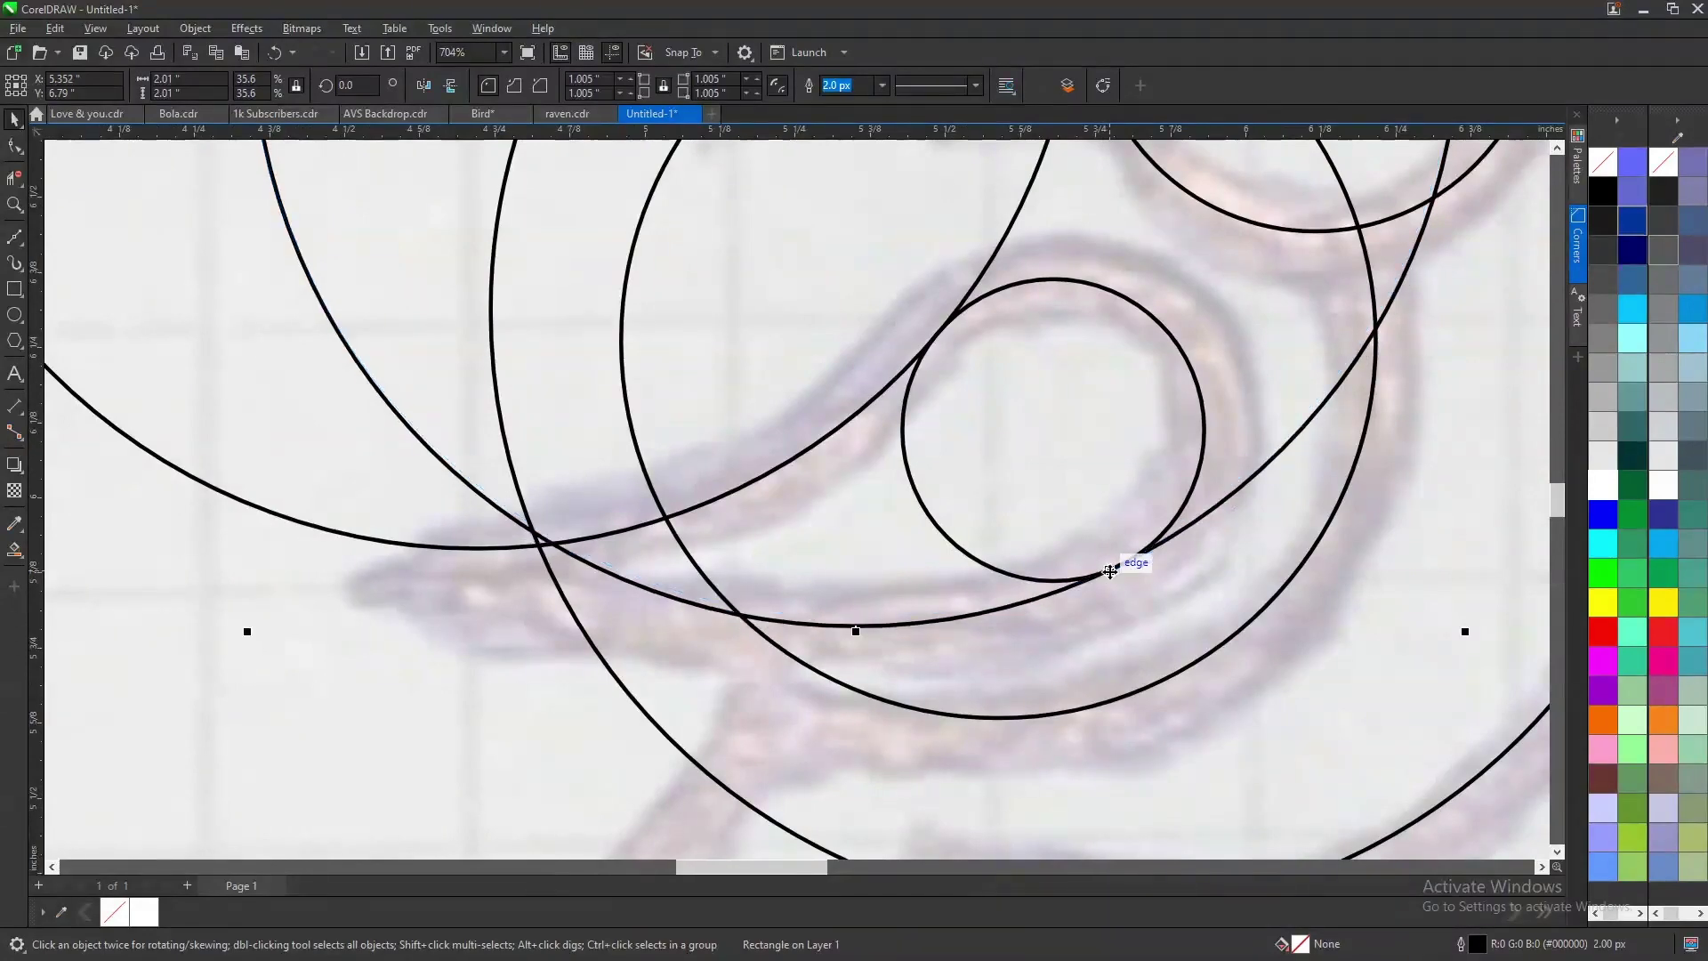
scroll(998, 574, down, 1)
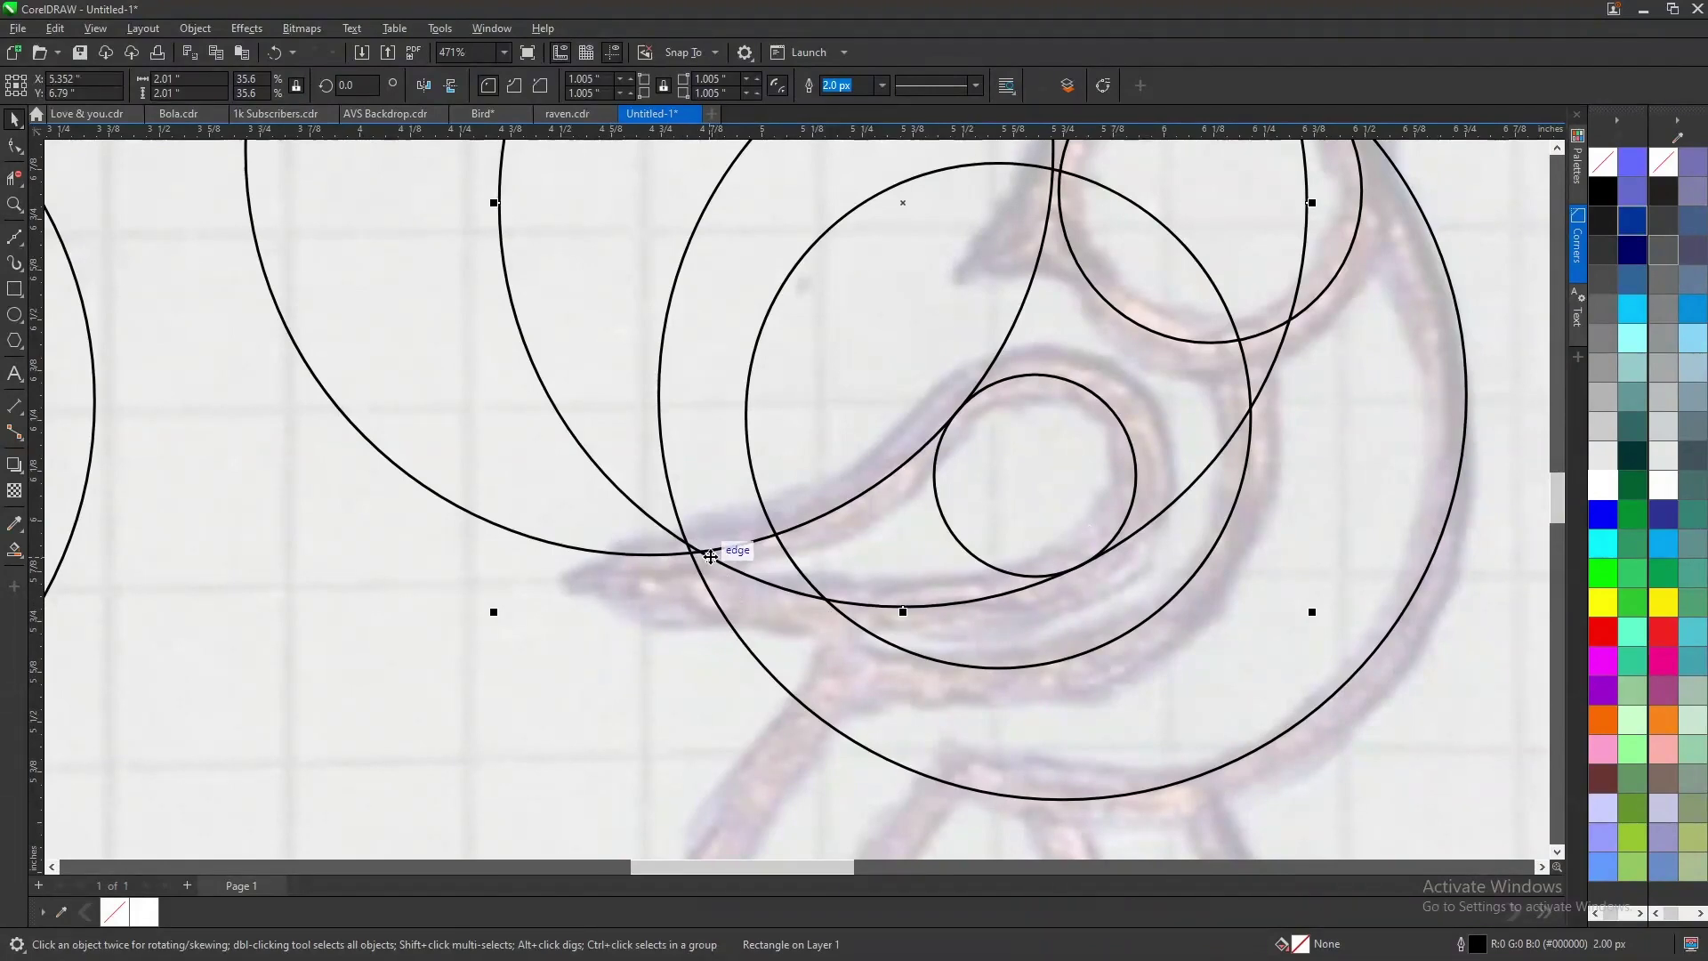
scroll(993, 627, down, 3)
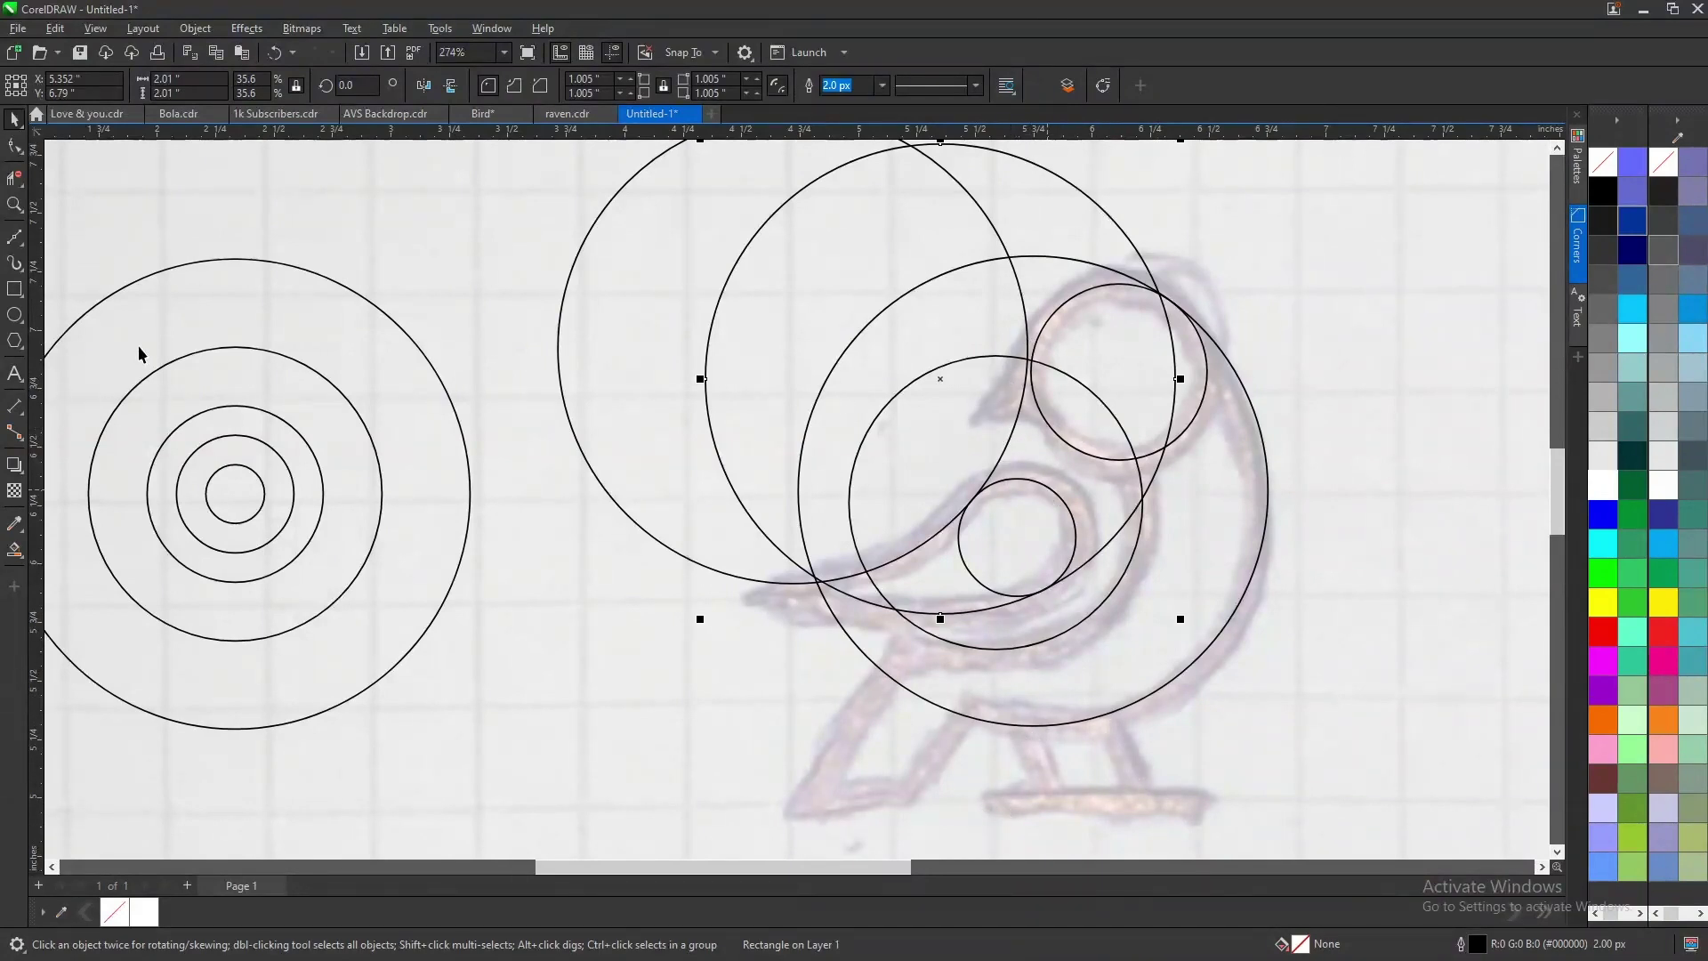
- Draw a straight line along the forehead and upper beak, lengthened at both ends to span about 0.709 by 0.97 in
click(14, 239)
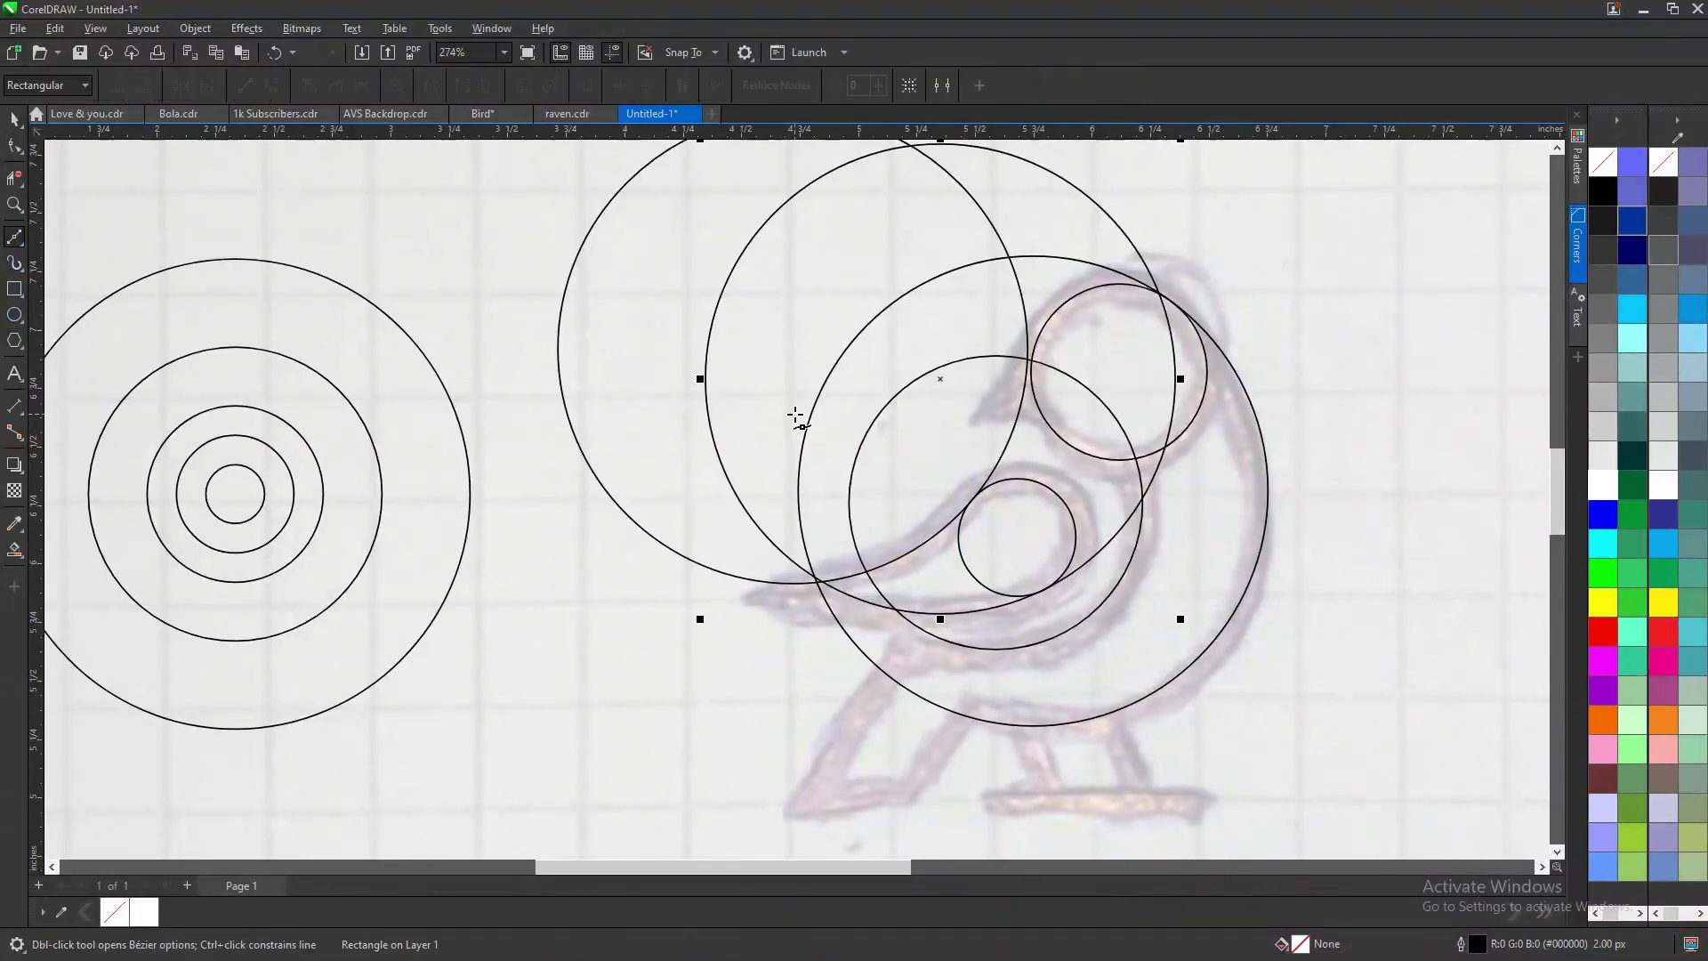
click(1045, 327)
click(977, 417)
key(space)
drag(1048, 325, 1146, 257)
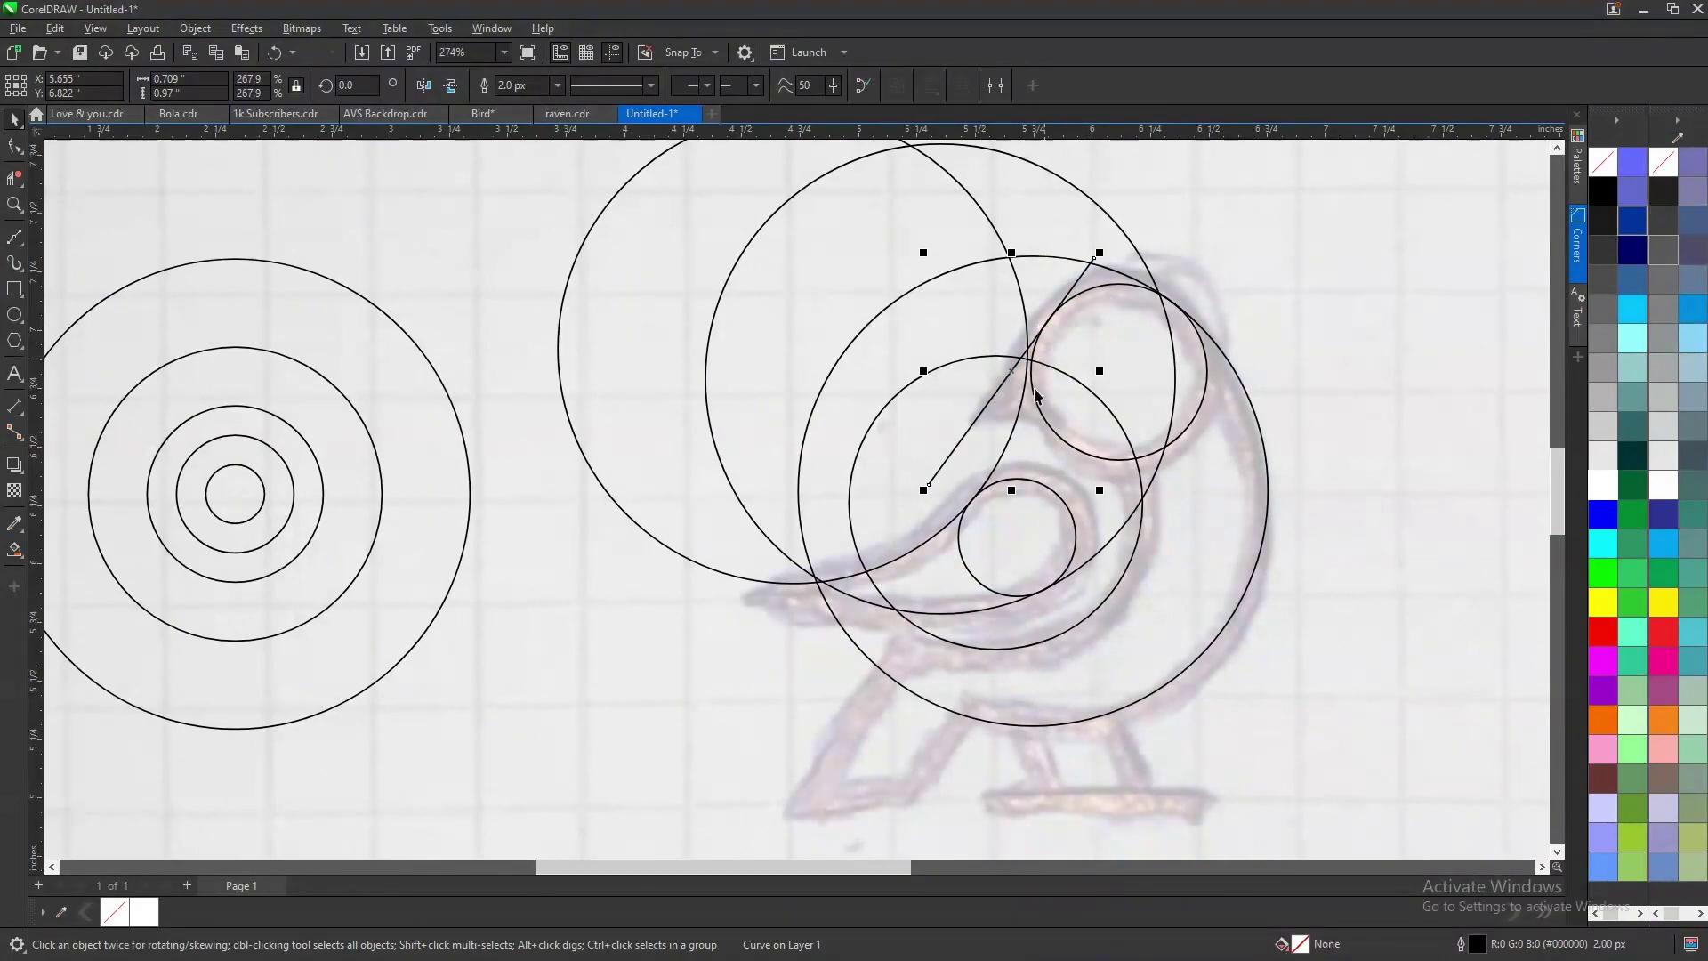
- Draw a straight line along the beak's lower edge to the head circle, lengthened at both ends to span about 0.721 by 0.185 in
key(space)
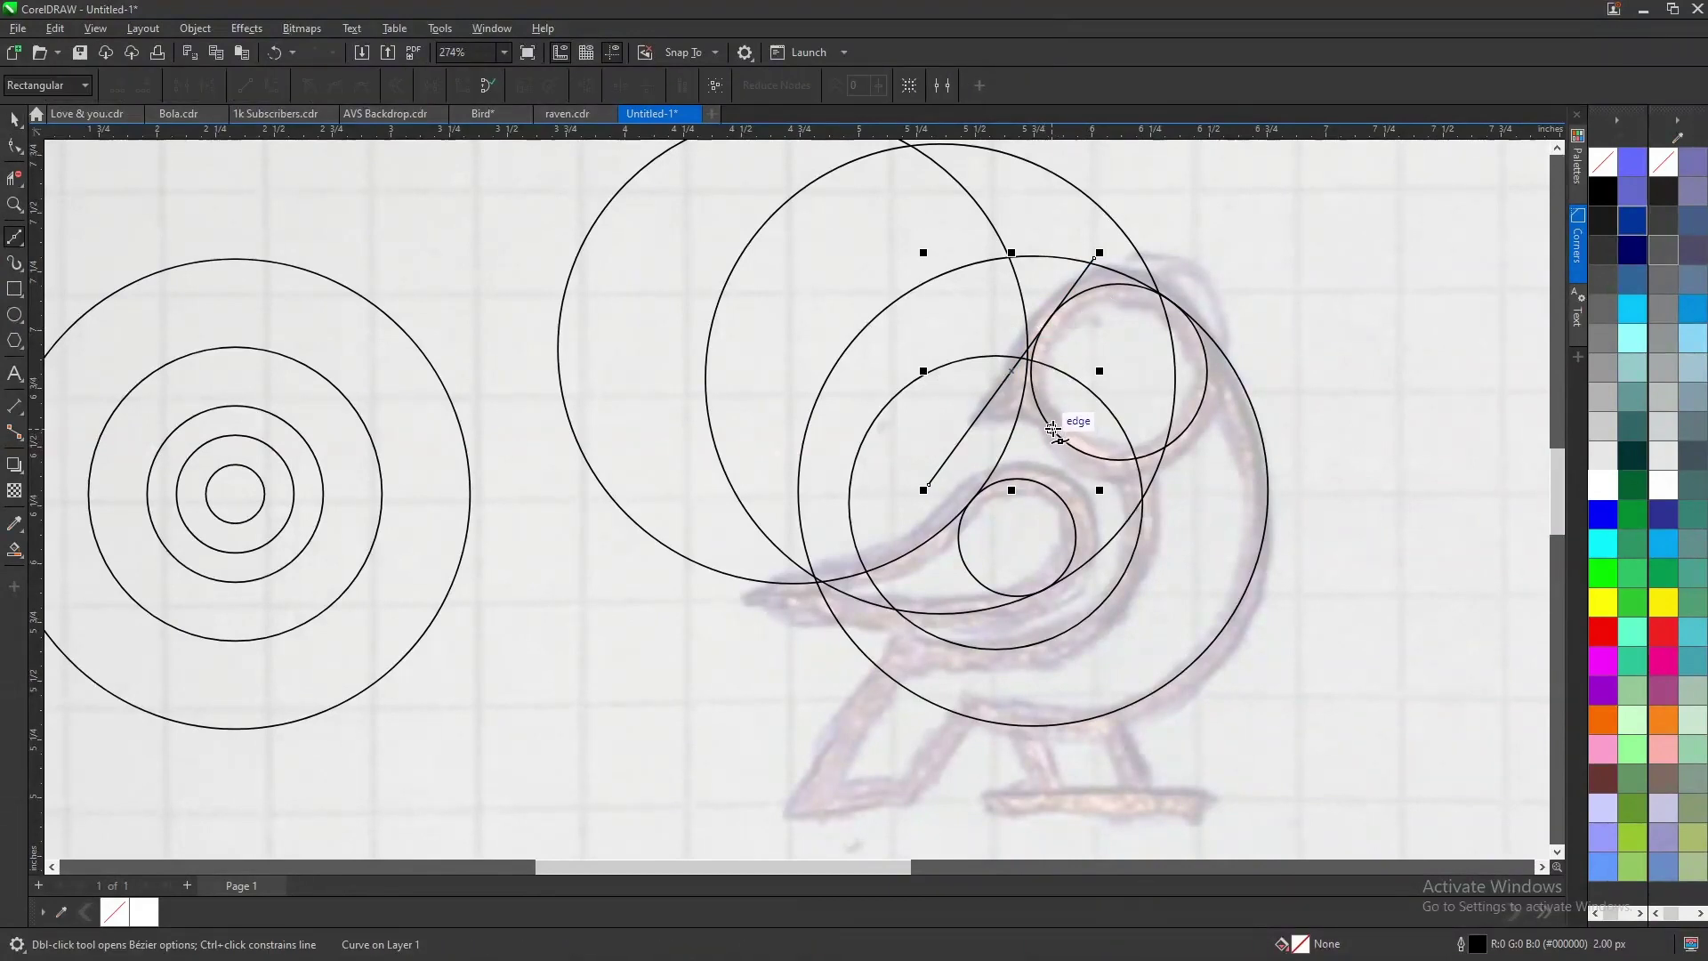
click(980, 410)
click(1054, 428)
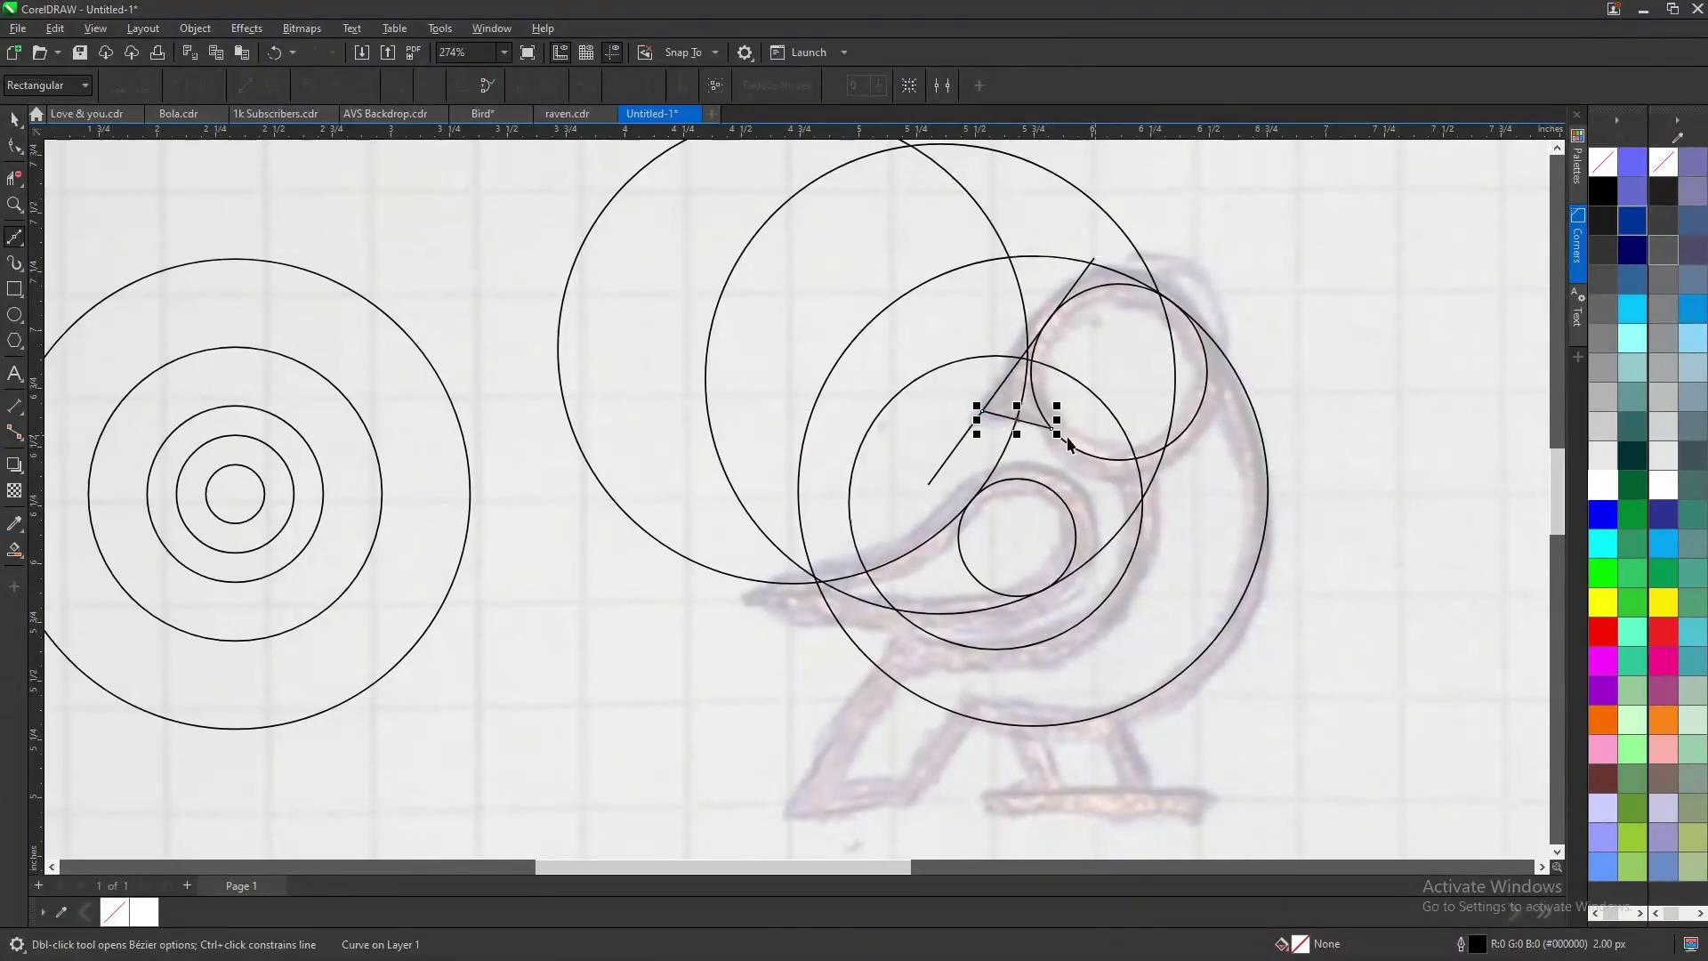
key(space)
drag(1057, 432, 1097, 444)
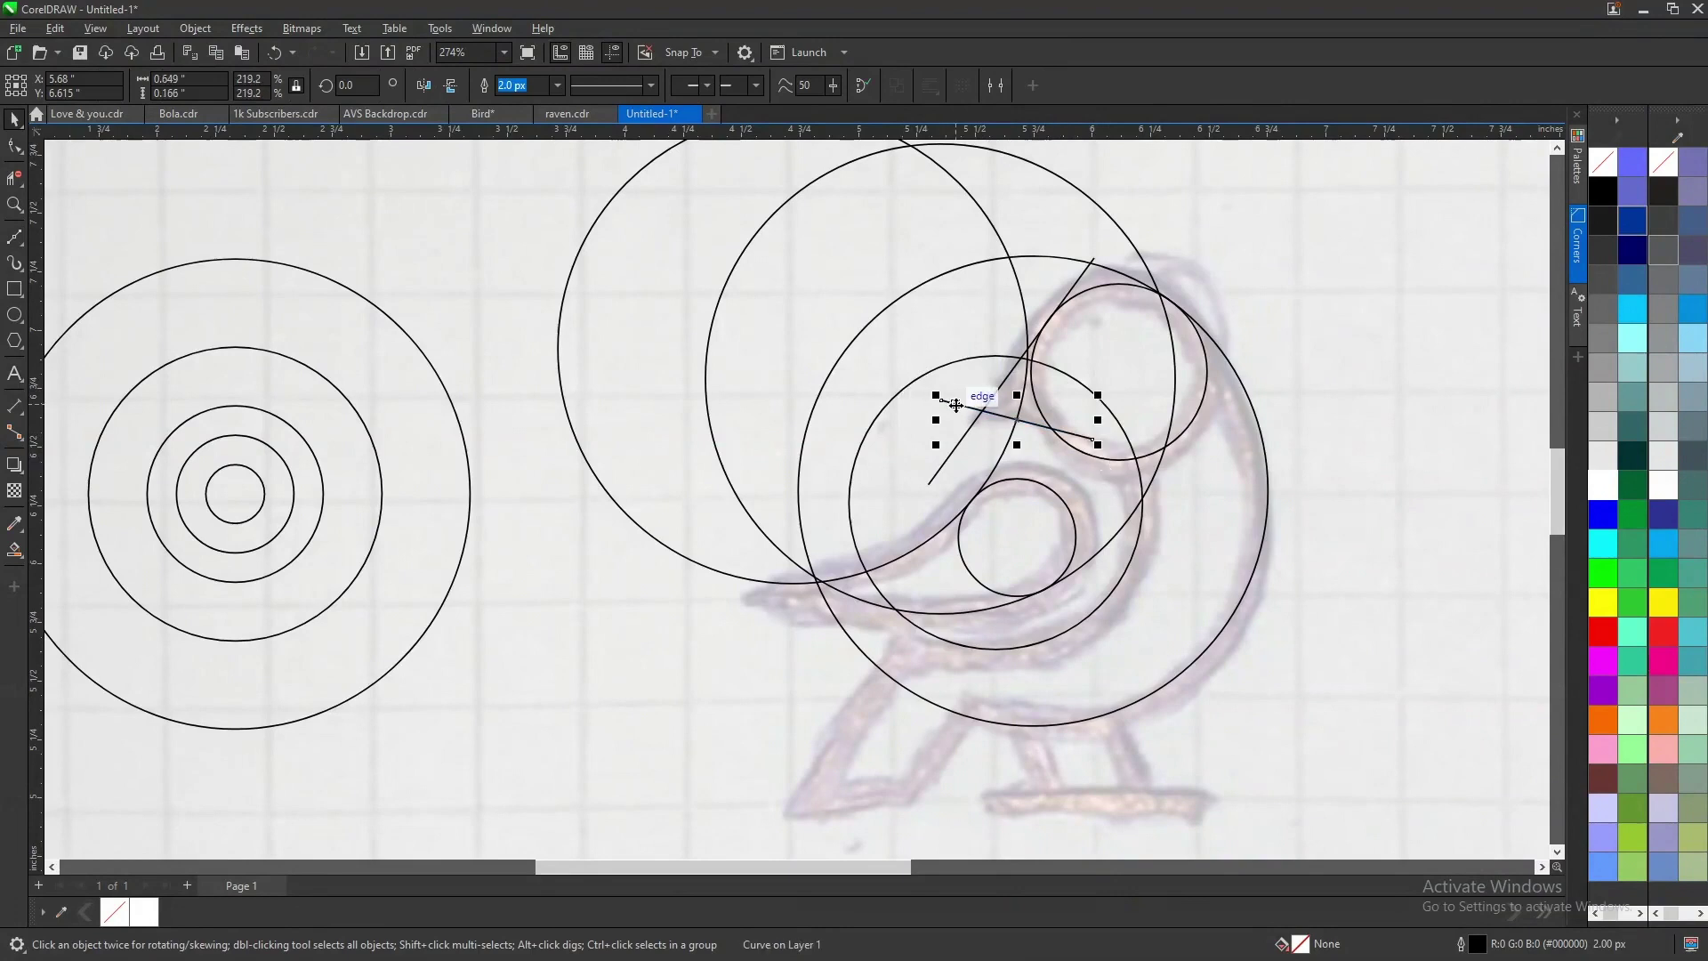
drag(929, 394, 913, 389)
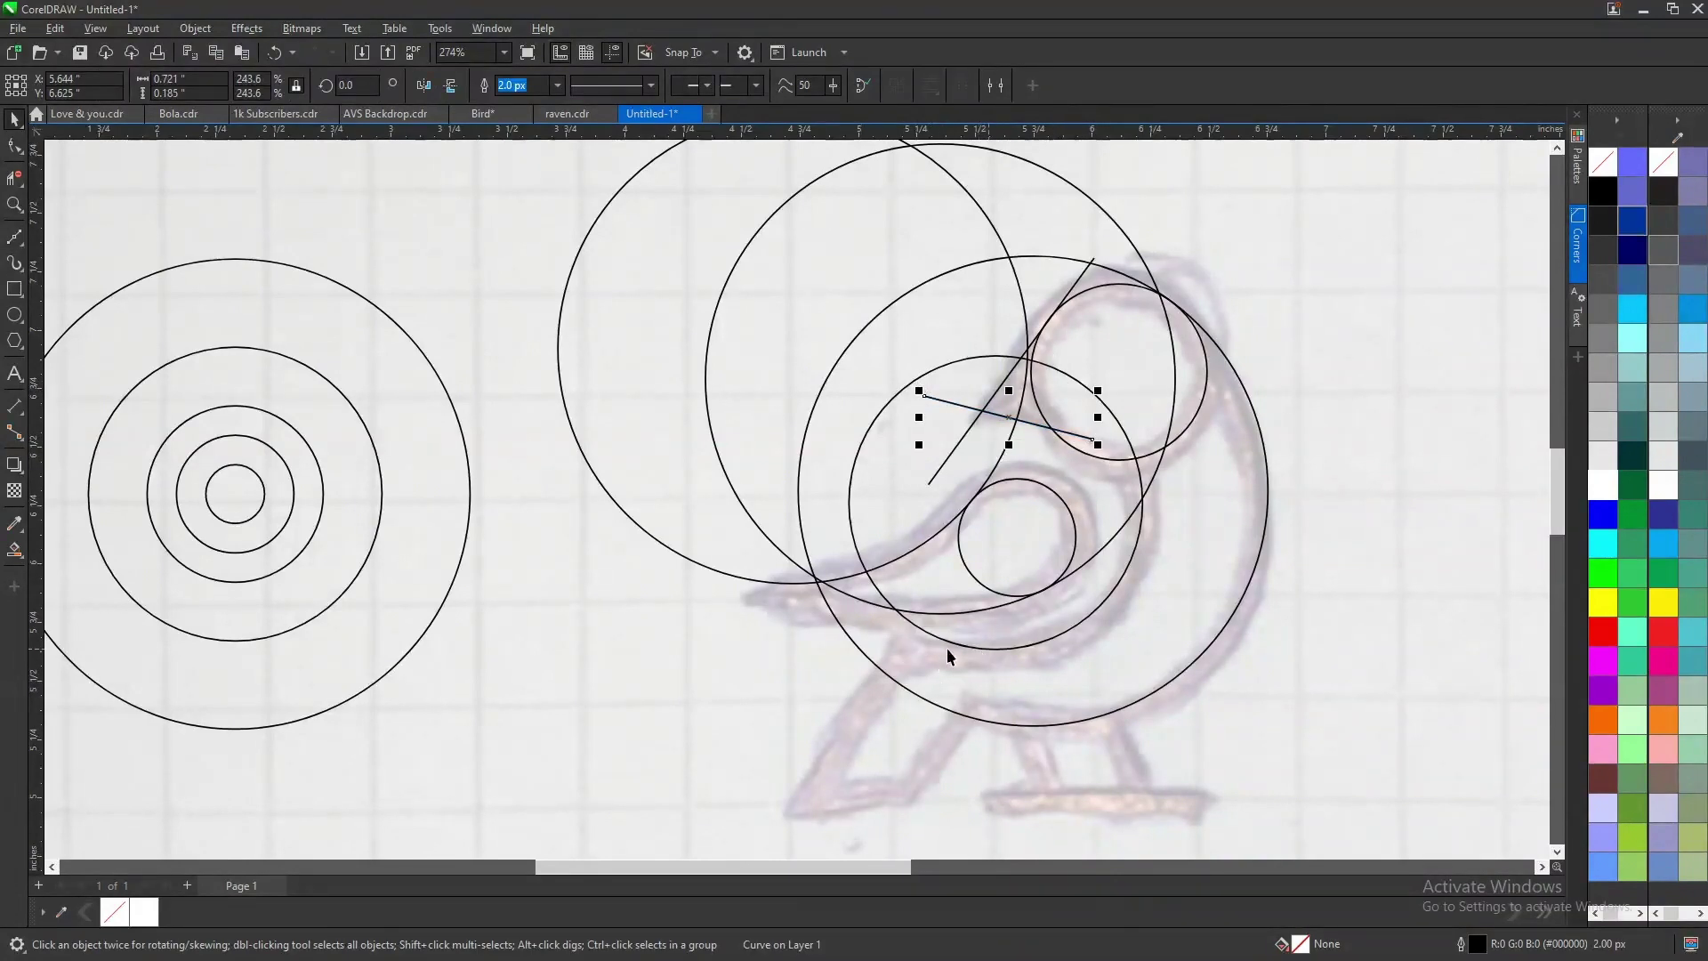
- Draw a horizontal line touching the bottom of the 1.256 in breast circle, lengthened at both ends to about 1.388 in
key(space)
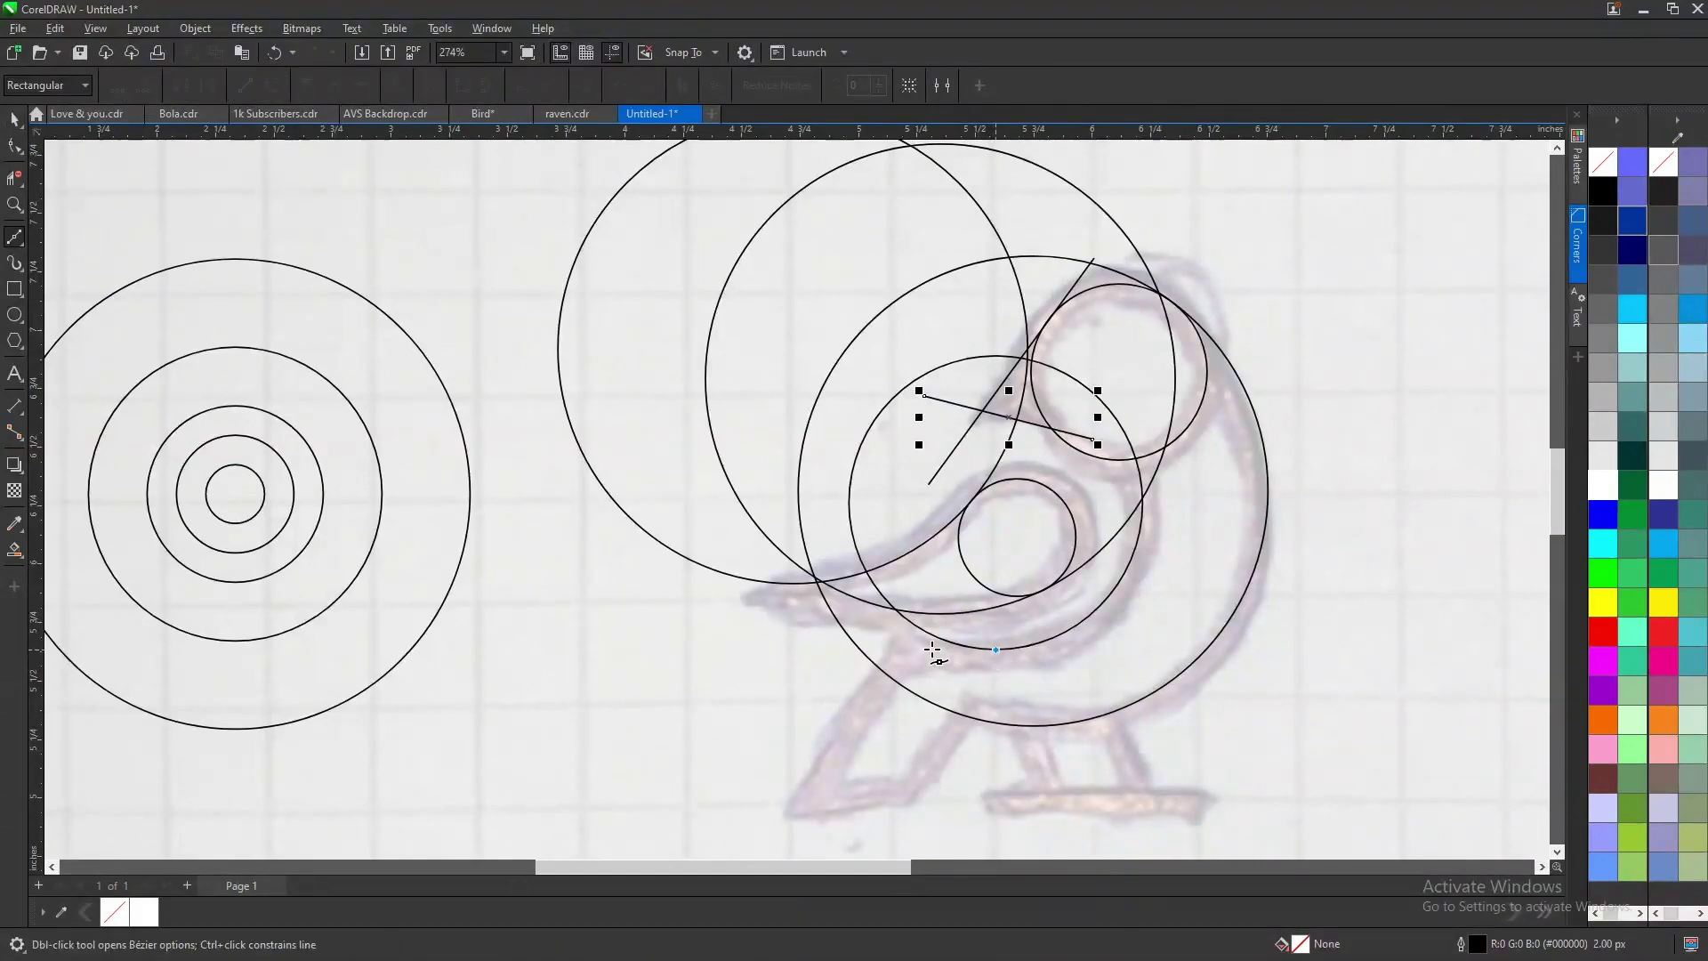
click(895, 650)
click(997, 649)
key(space)
drag(1039, 642, 1128, 649)
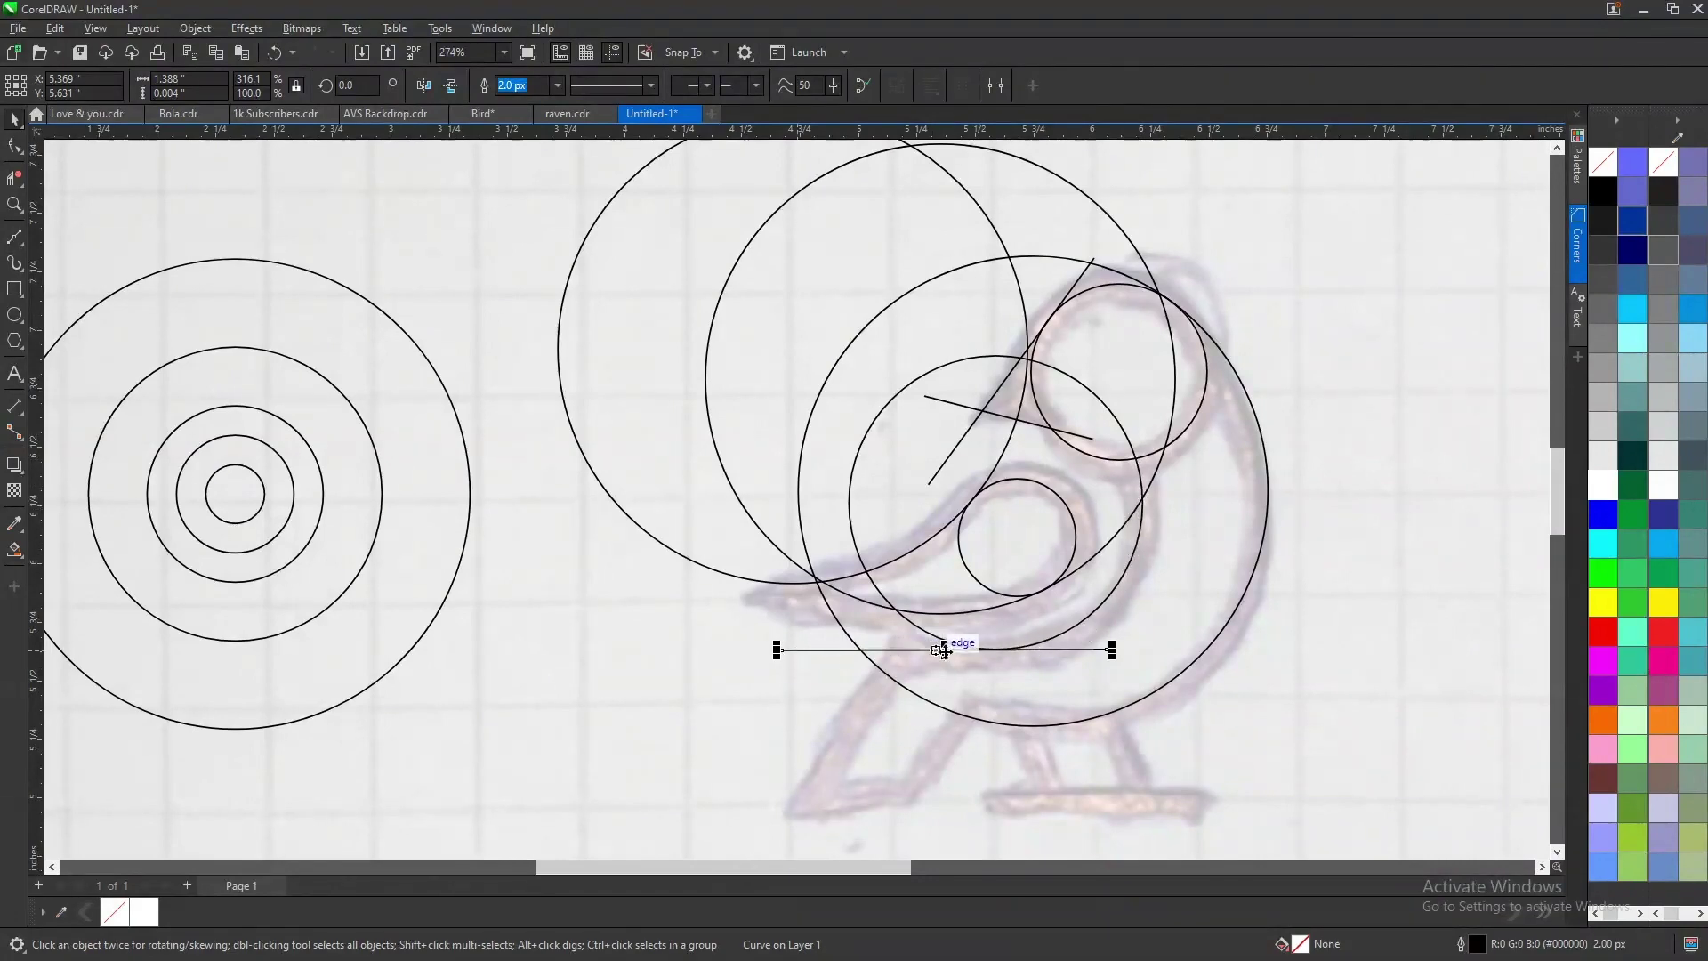
- Draw a slanted straight line along the tail's outer edge, lengthened at both ends to span about 0.646 by 1.083 in
key(space)
click(906, 648)
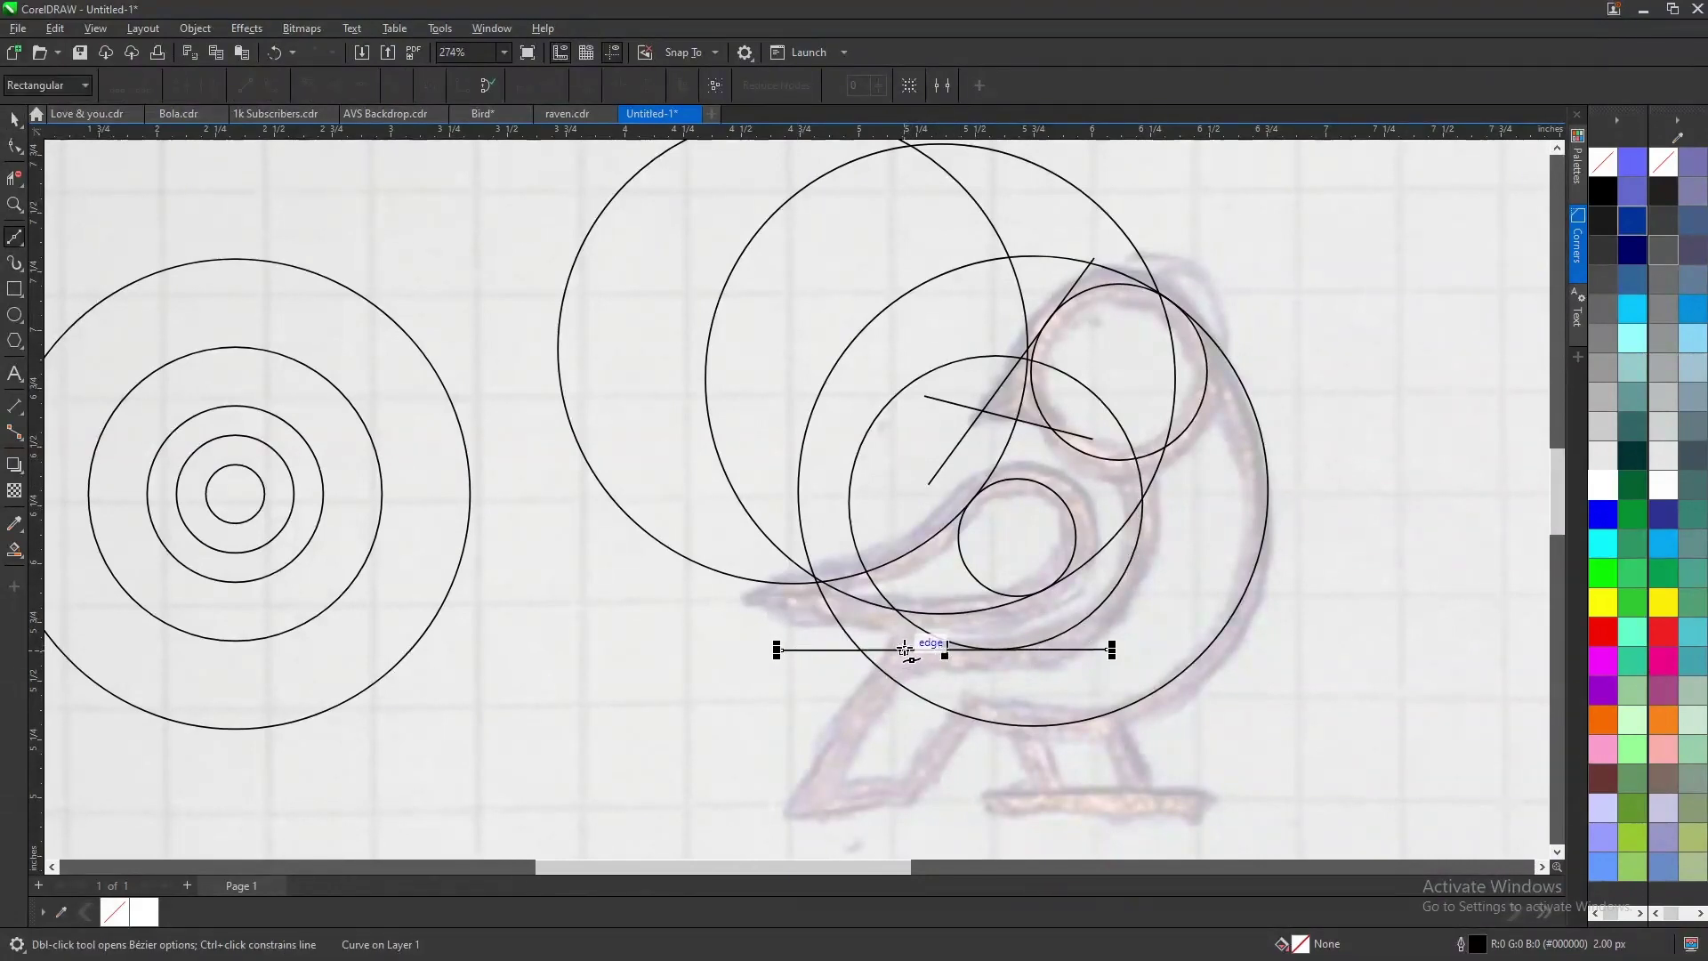
click(808, 811)
key(space)
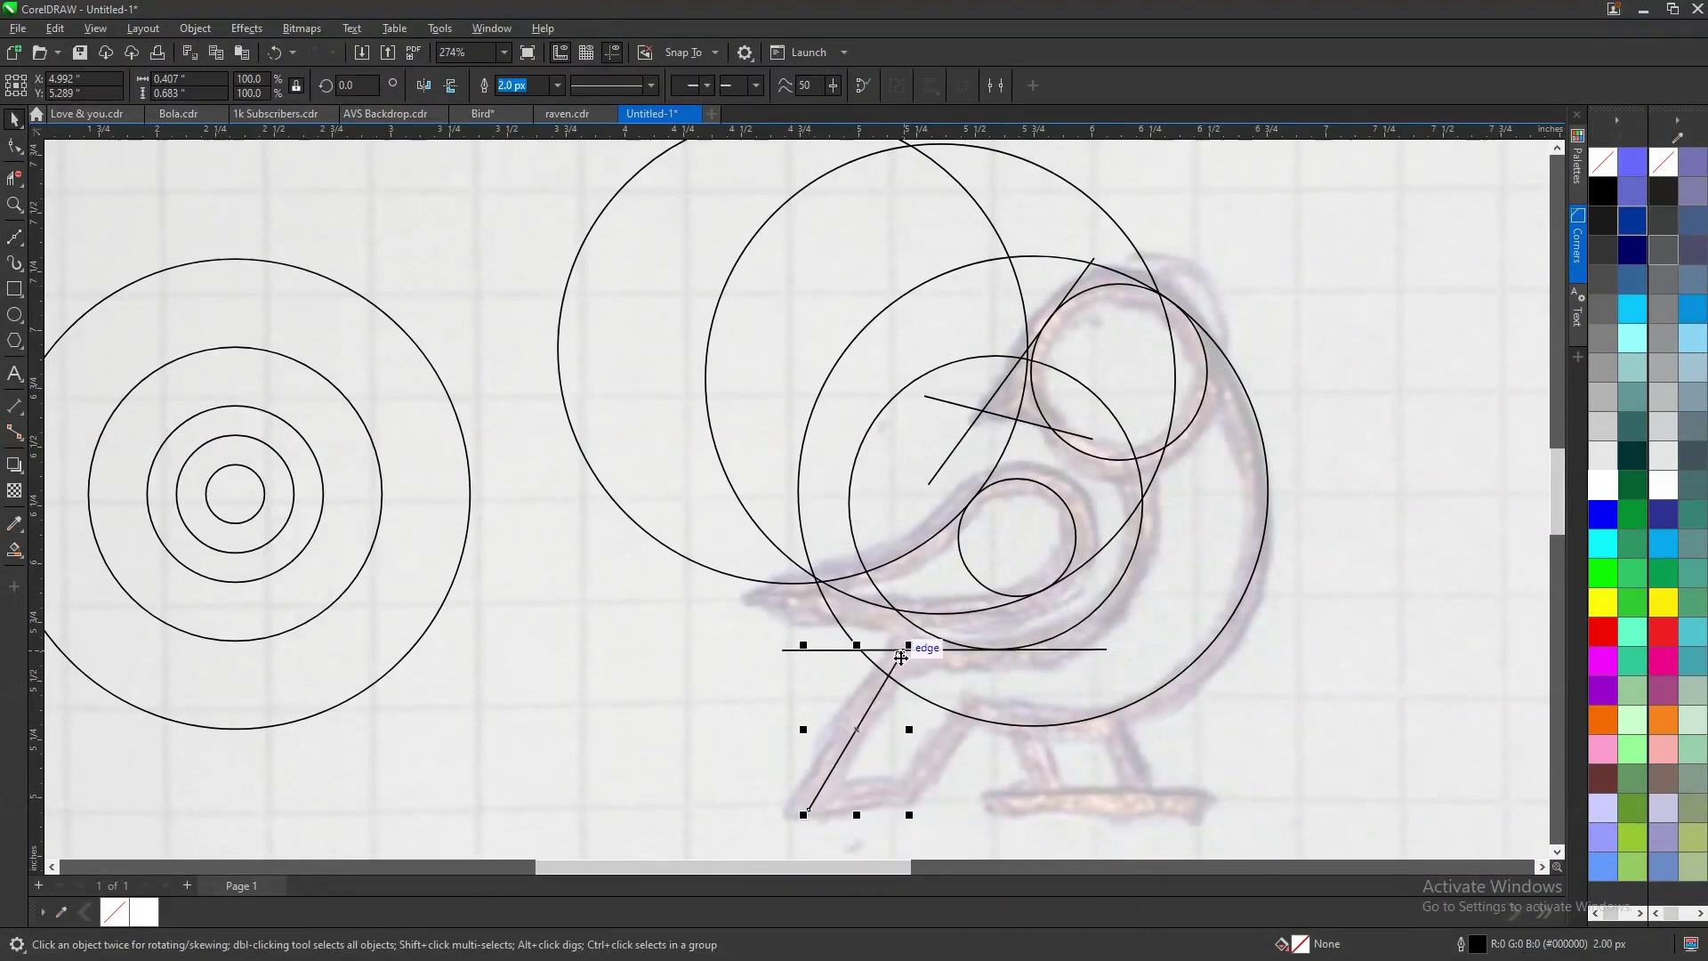
drag(910, 655, 935, 674)
scroll(942, 731, down, 1)
scroll(948, 756, up, 1)
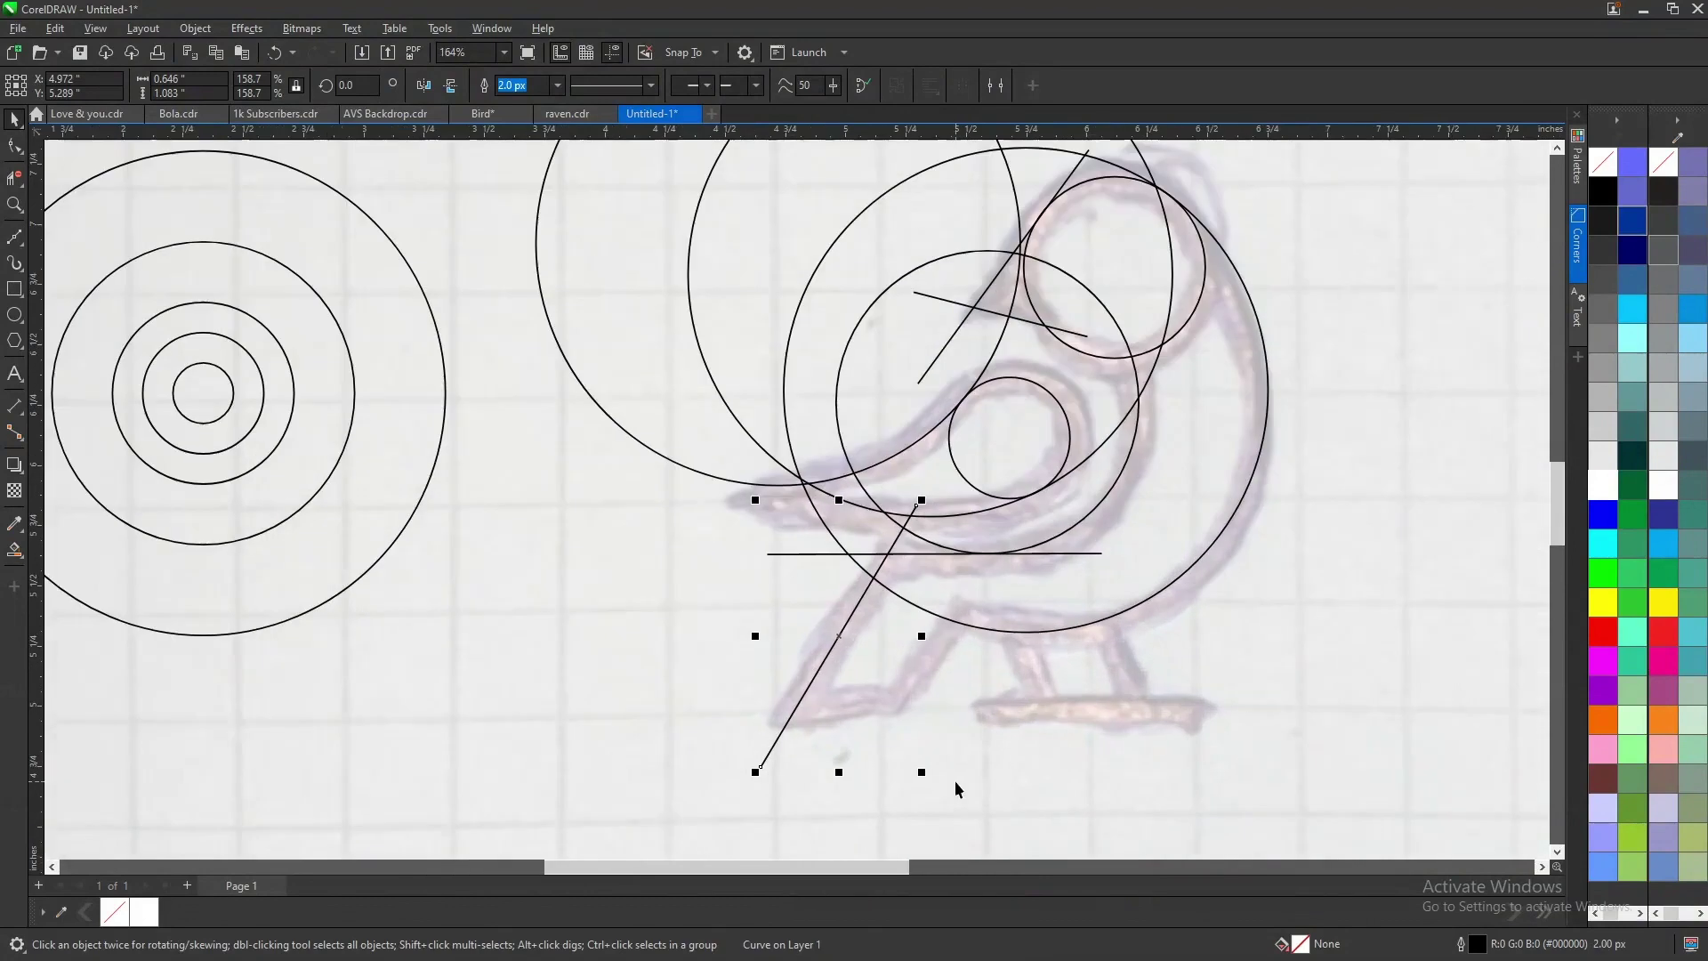
- Copy the slanted line to the tail's inner edge, and place two horizontally mirrored copies along the legs
drag(840, 634, 943, 663)
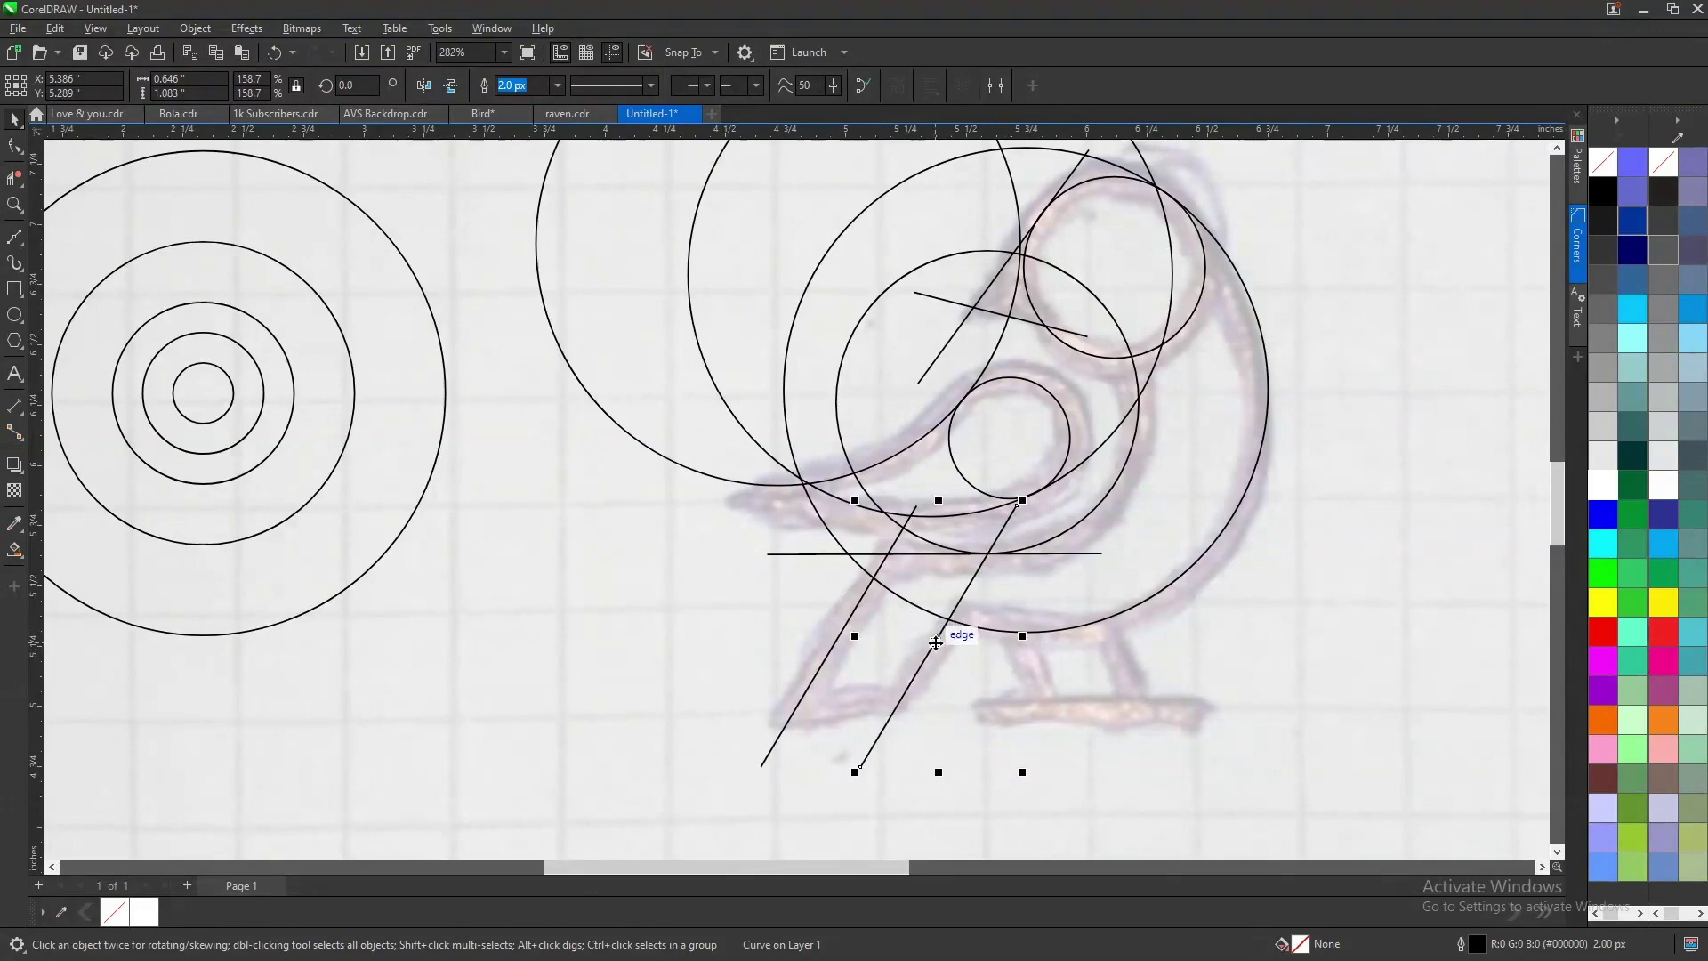
drag(941, 636, 1067, 675)
click(423, 85)
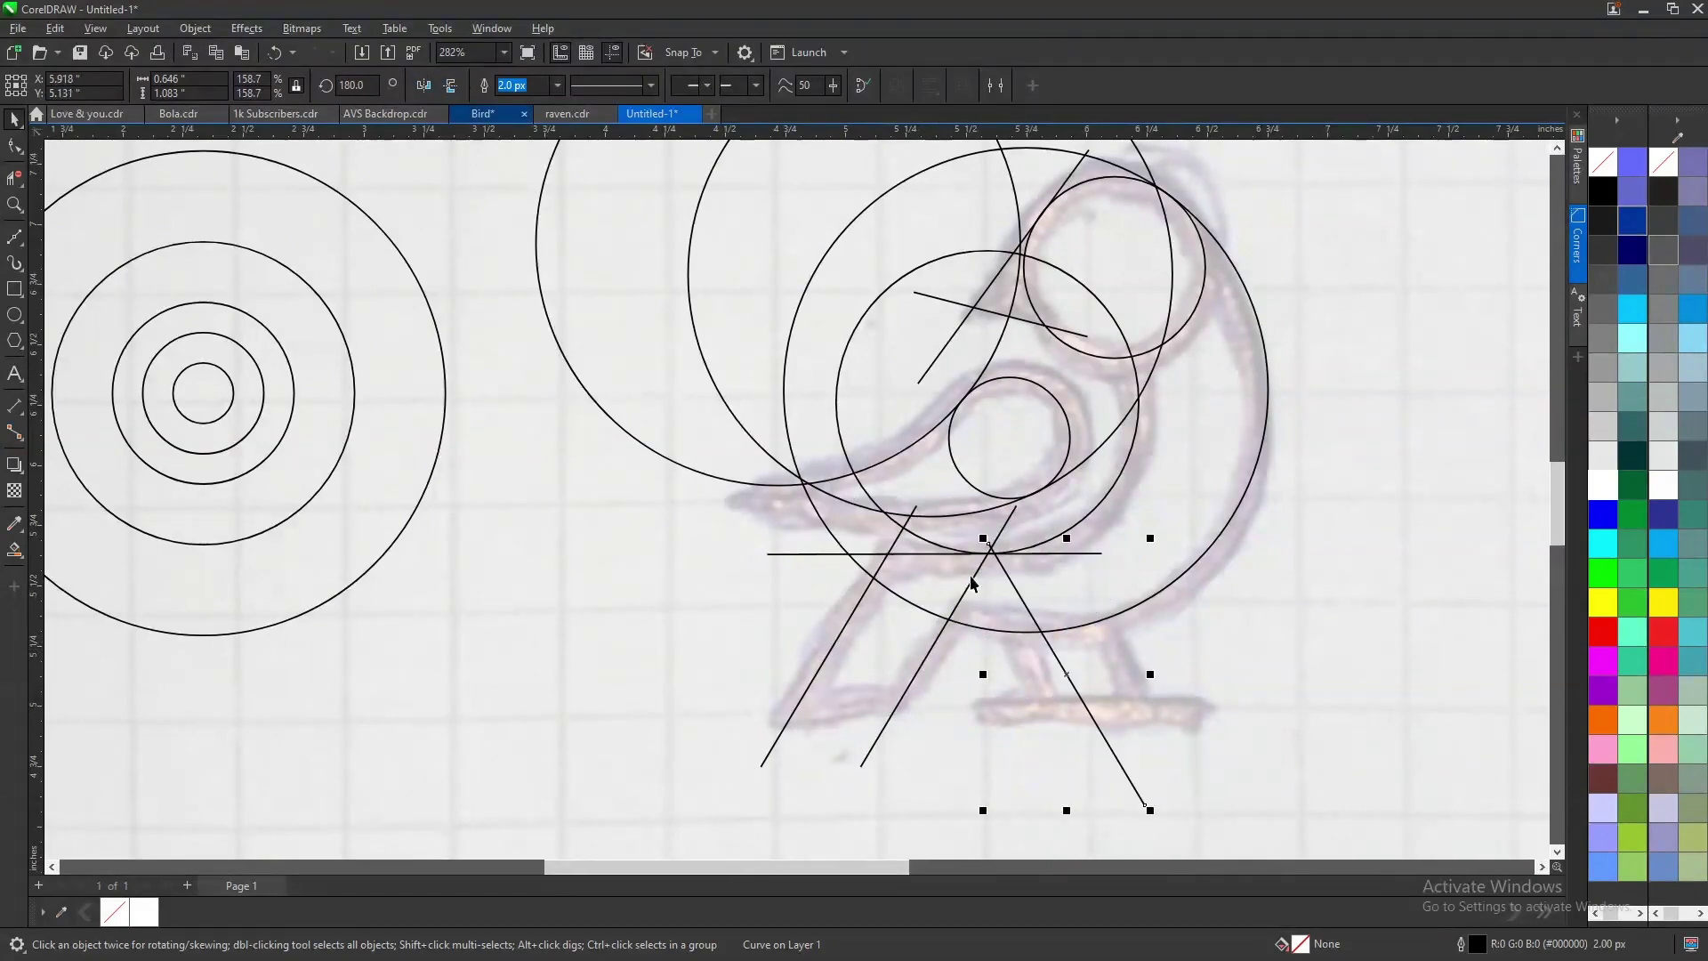
drag(1079, 696, 1141, 700)
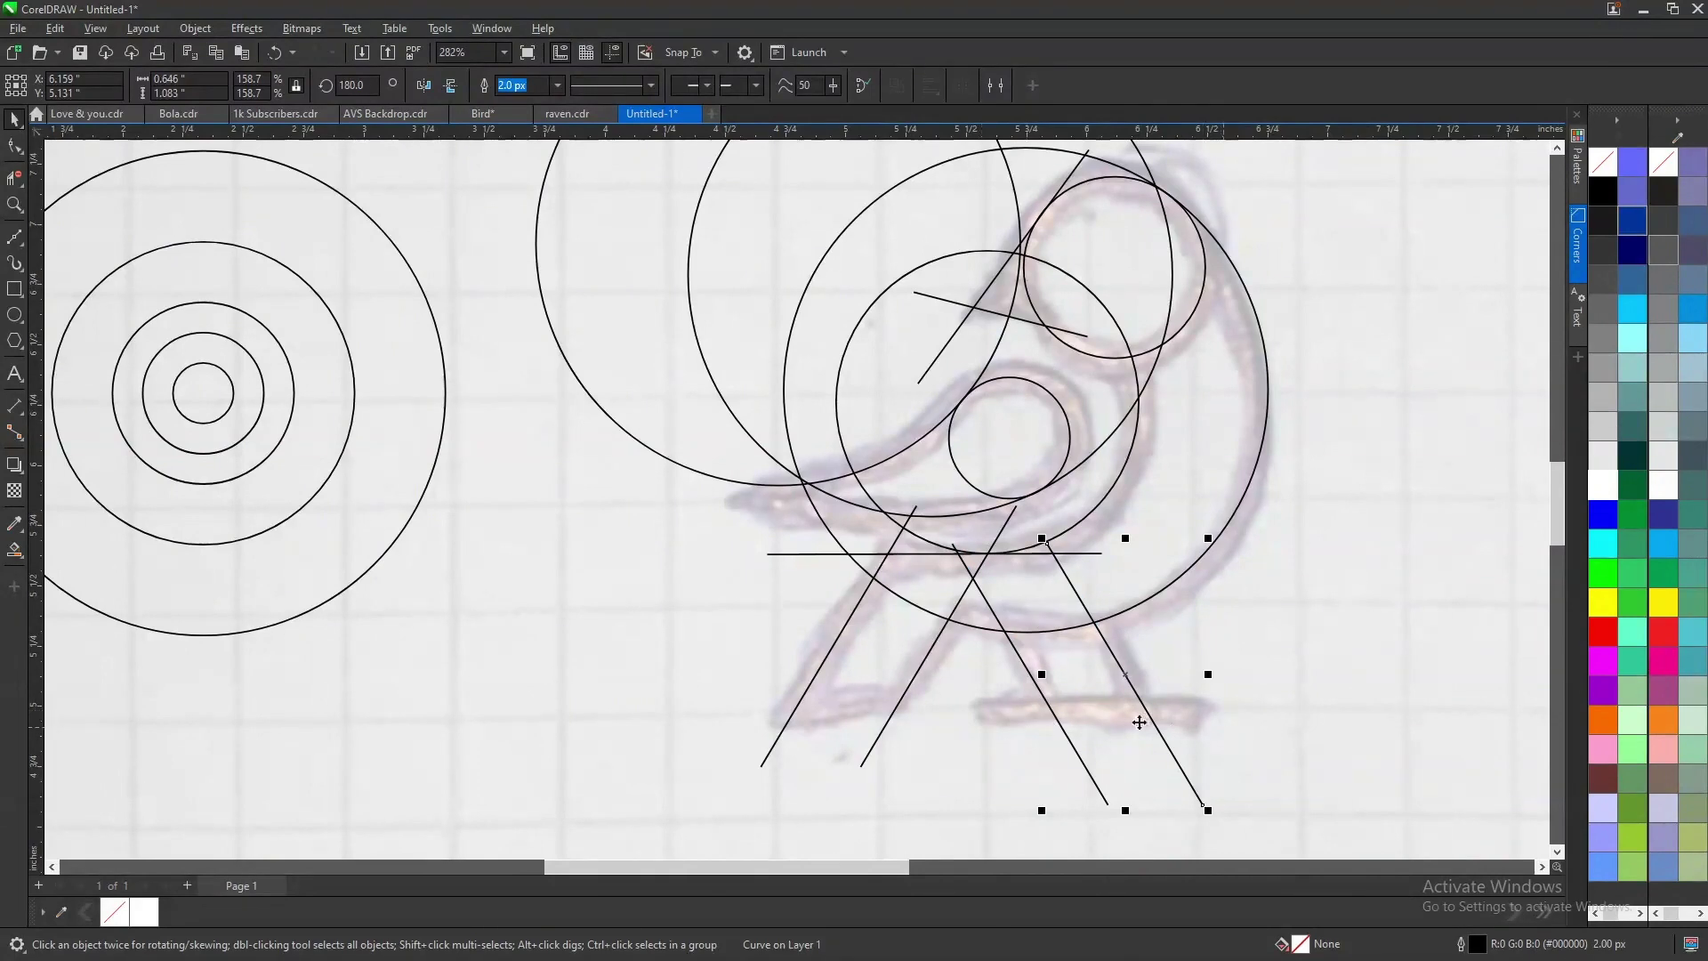
- Draw a horizontal line through the tail tip and the foot bar, lengthened to about 2.536 in
key(F5)
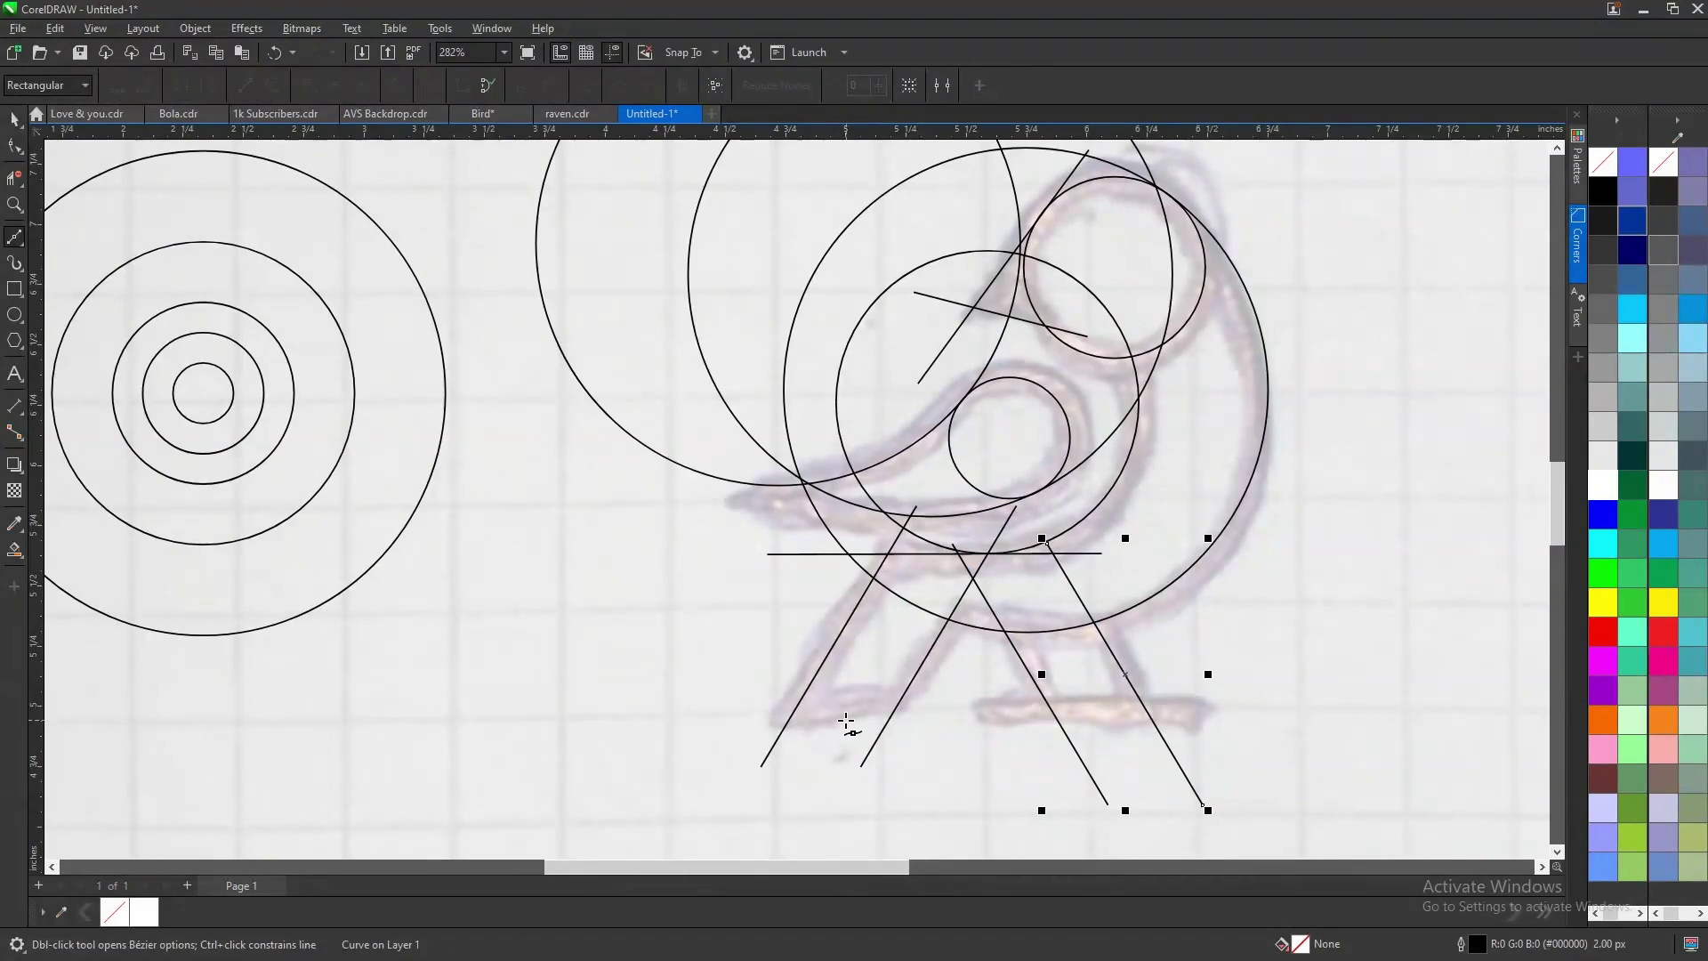
click(731, 711)
click(1292, 709)
key(space)
drag(725, 710, 669, 710)
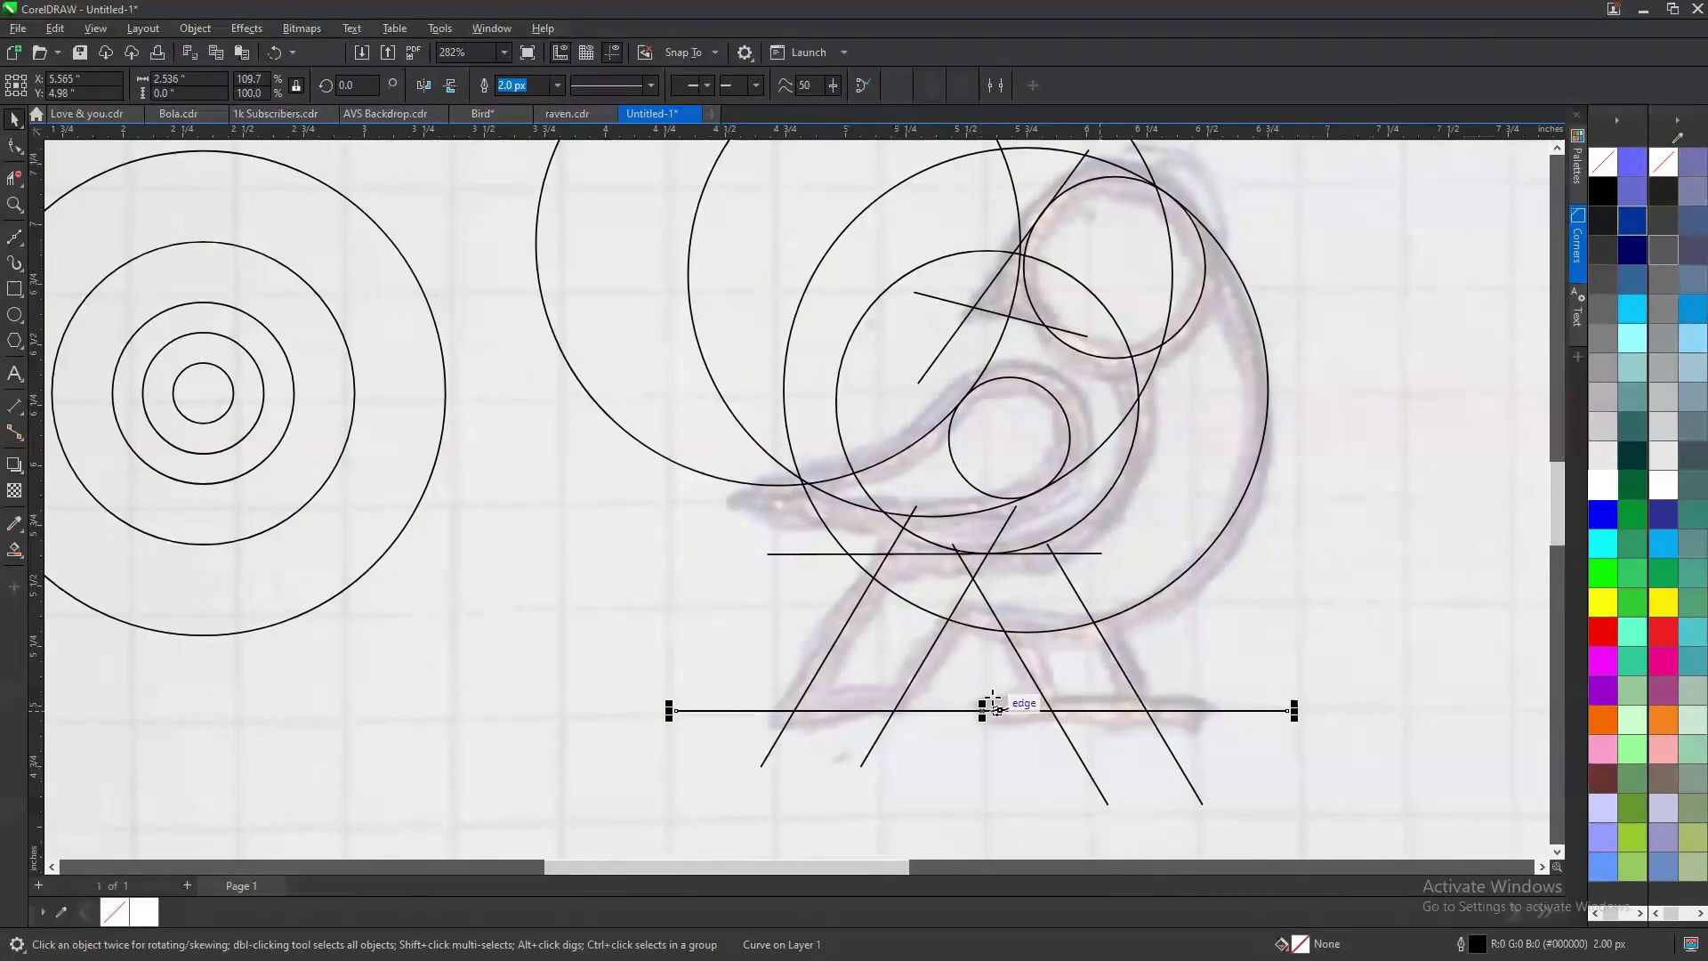
- Draw a vertical line about 0.284 in long at one end of the foot bar and copy it to the other end
key(space)
click(982, 747)
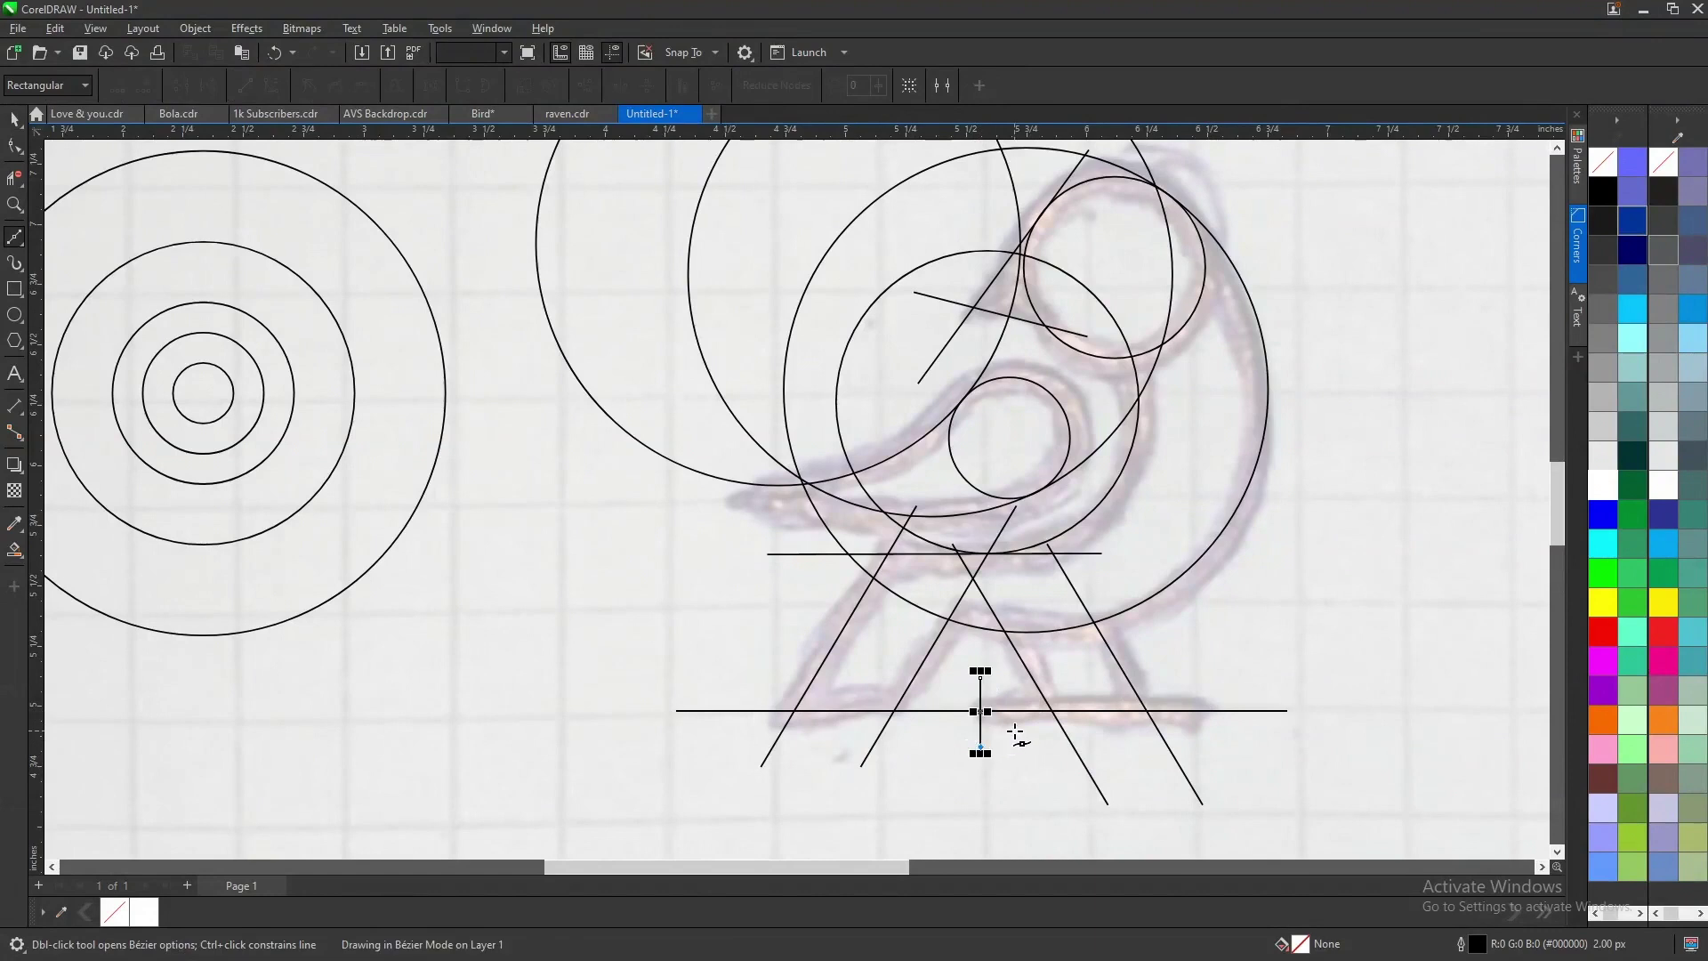
key(space)
key(Right)
drag(983, 707, 1211, 719)
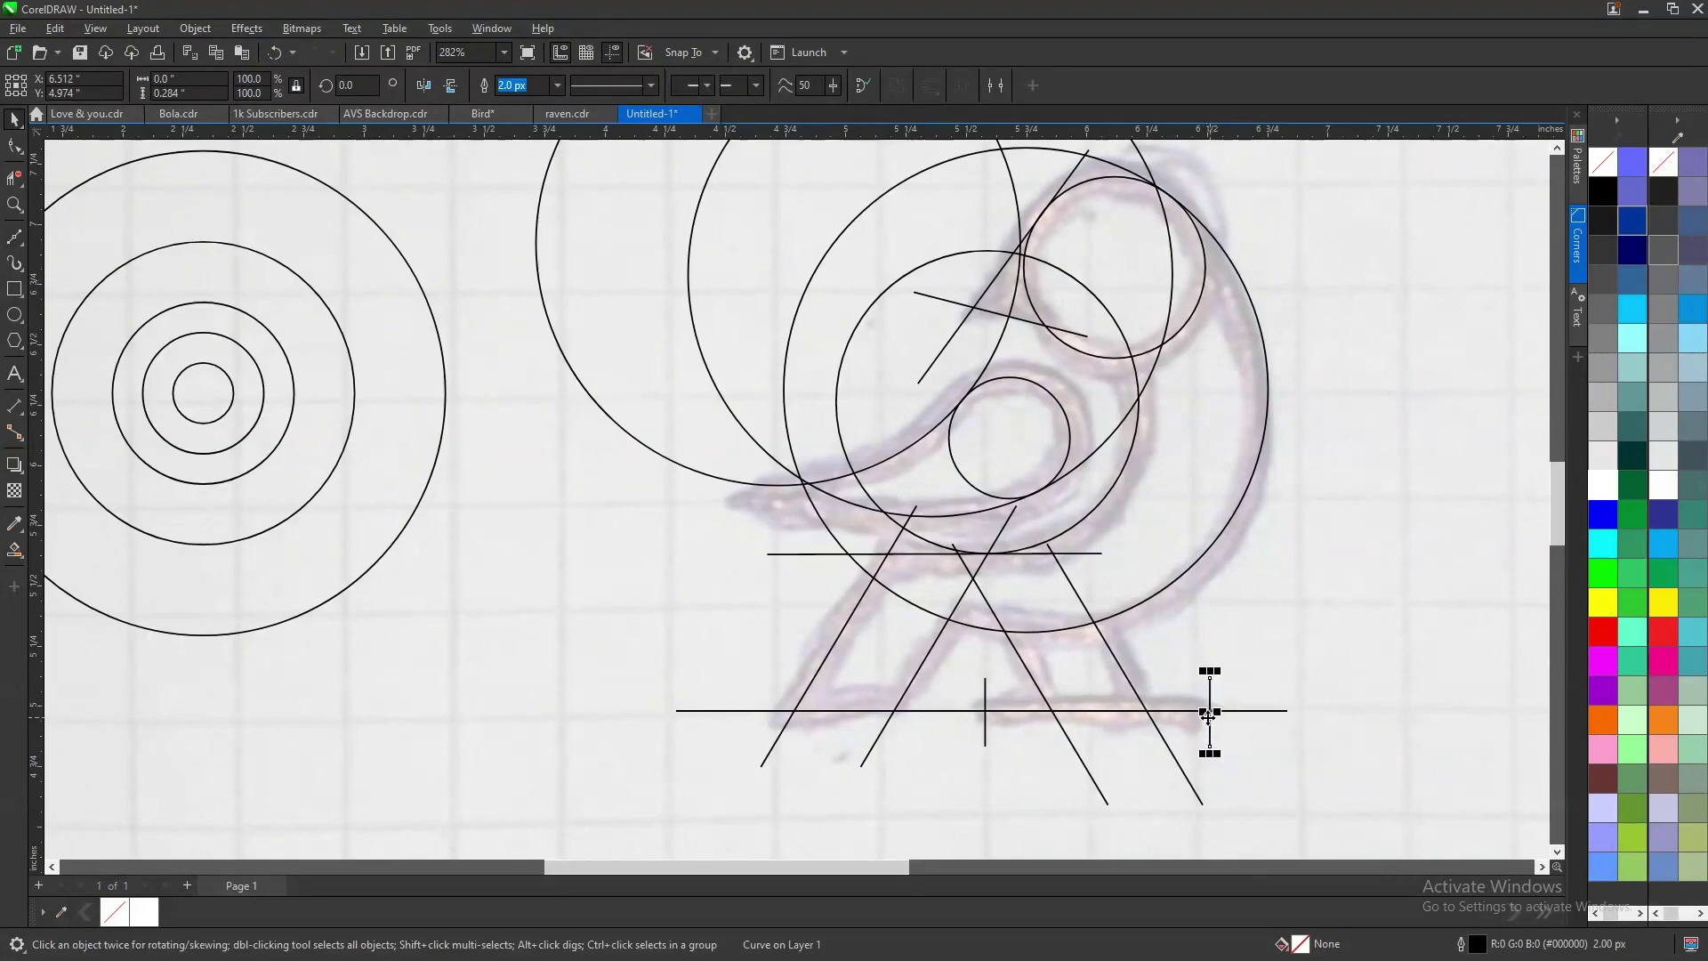
- Select all circles and lines built over the bird sketch, without the concentric reference circles, and copy them to the clipboard
scroll(1202, 707, down, 2)
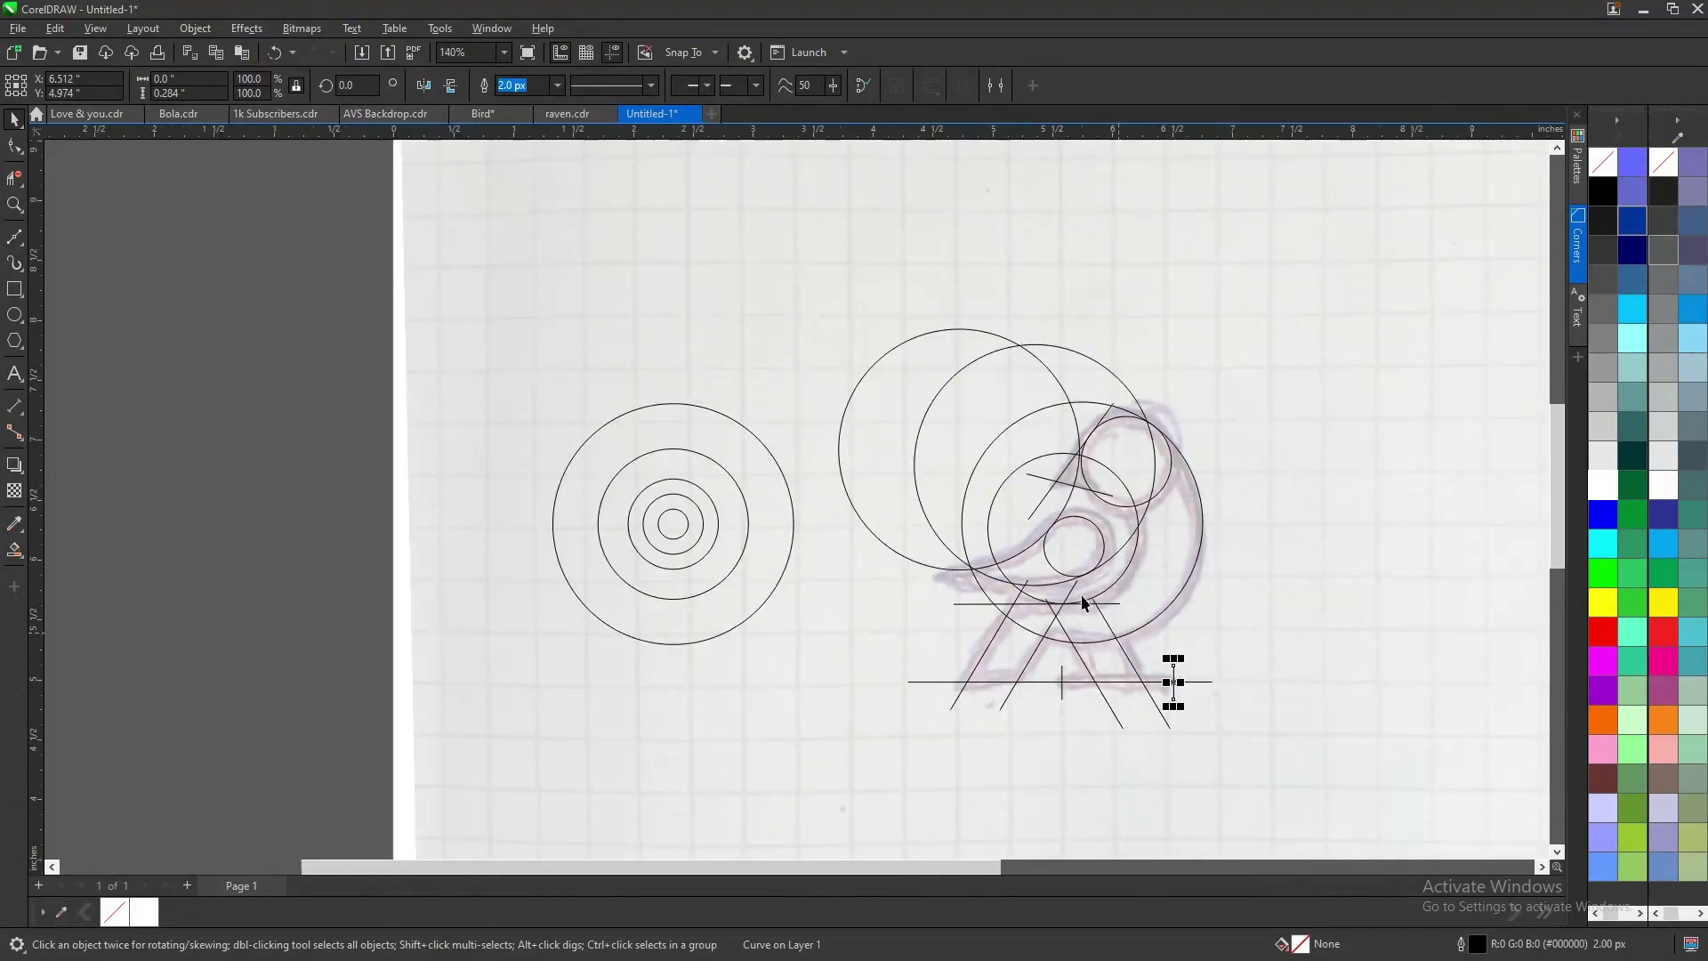
scroll(1124, 606, down, 1)
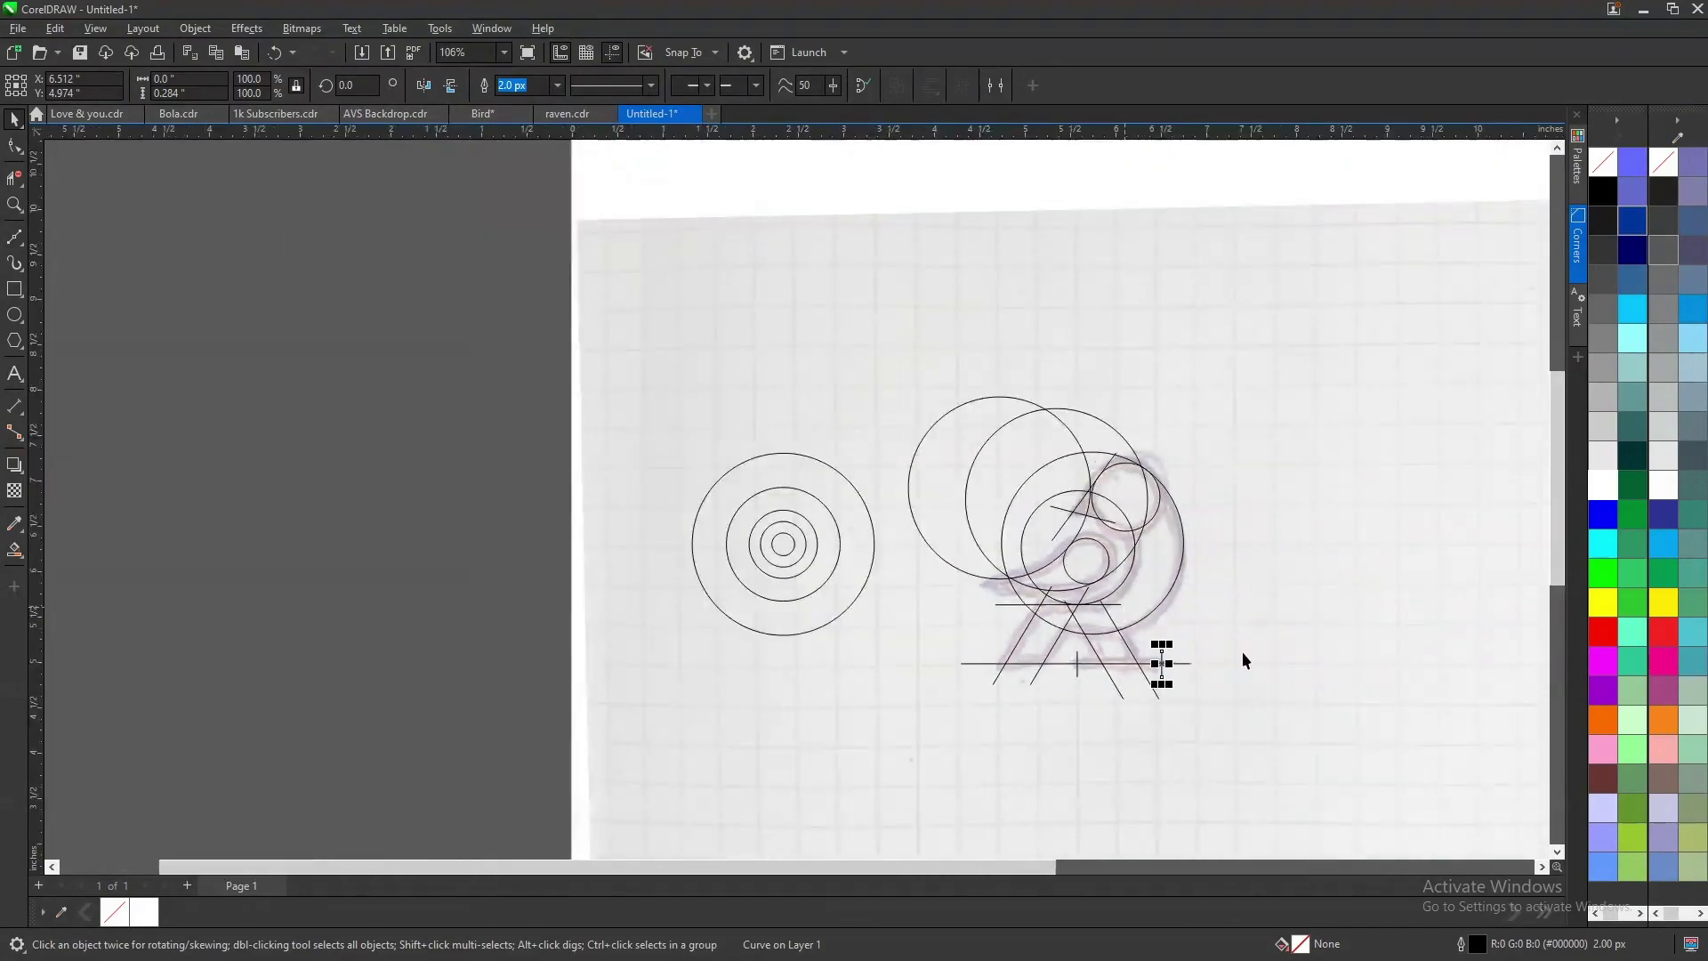
drag(857, 362, 1247, 749)
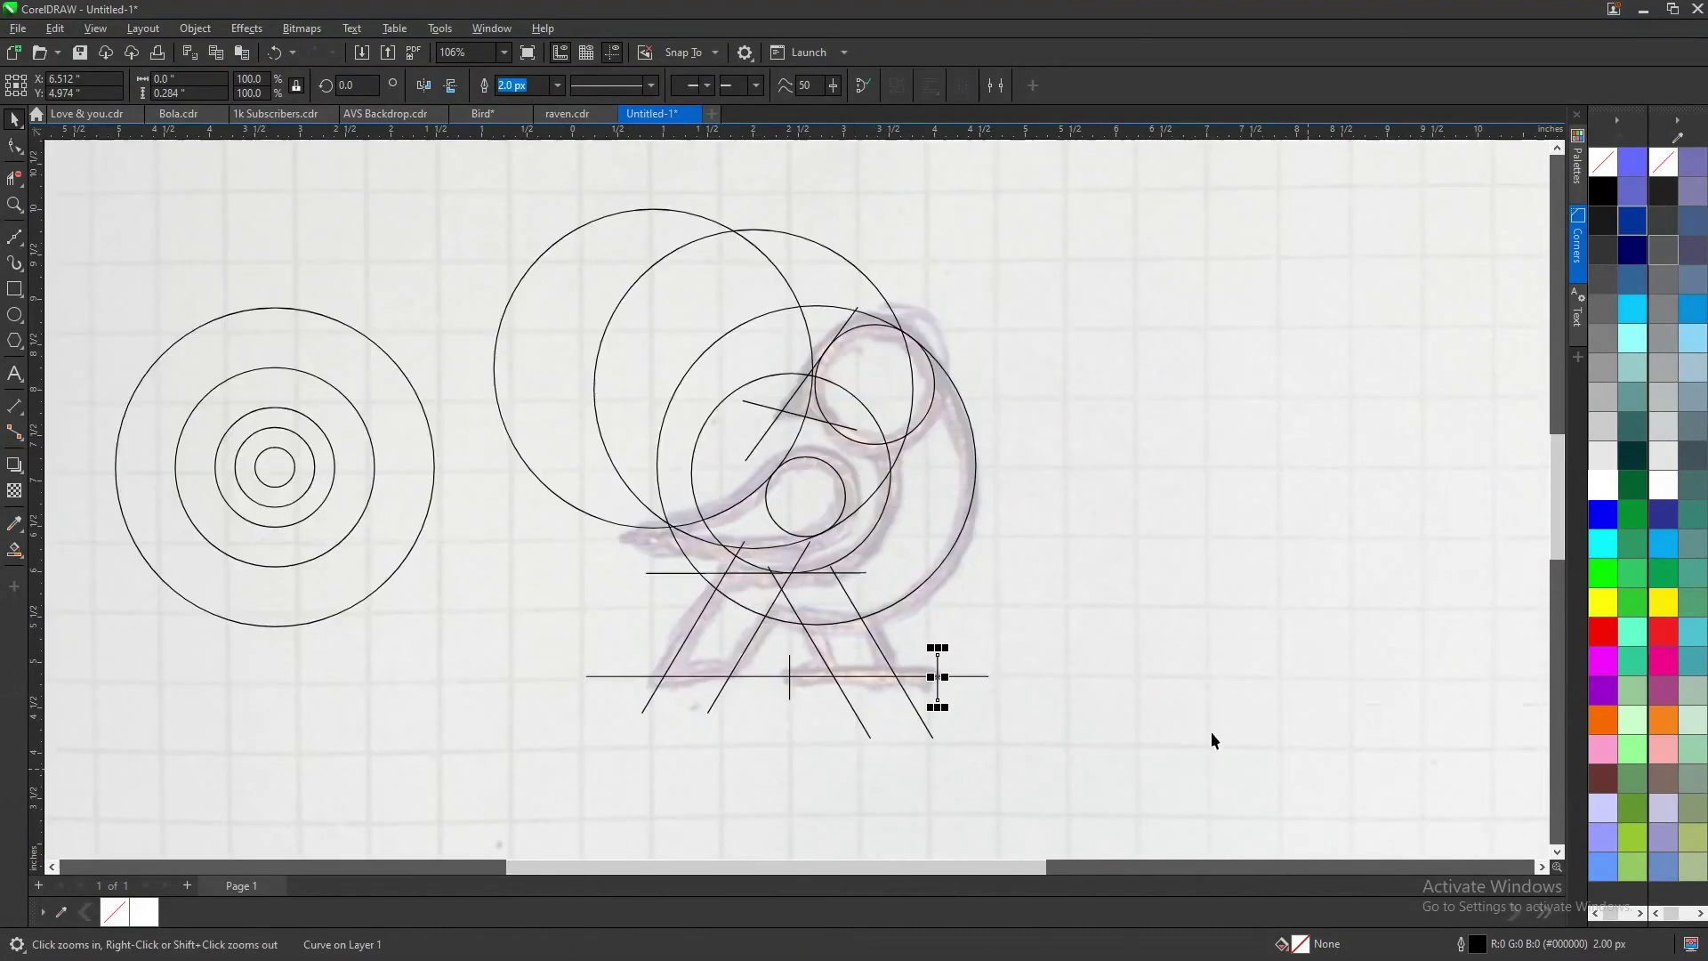
scroll(1062, 646, down, 1)
drag(586, 251, 1130, 703)
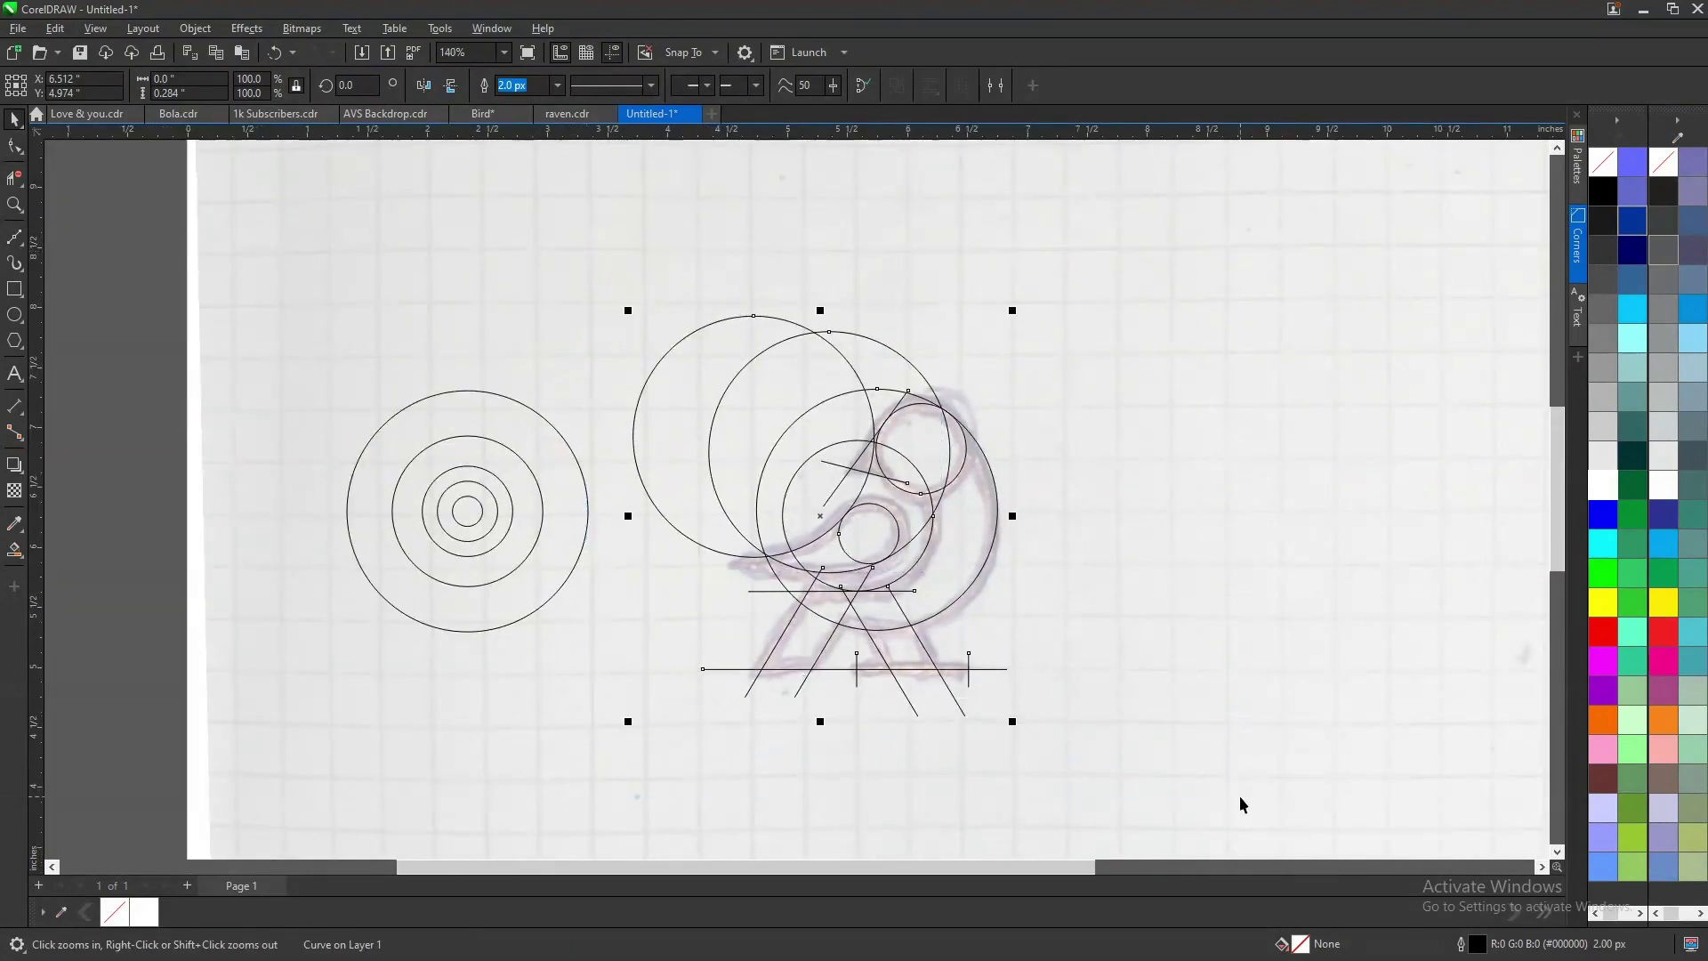
key(space)
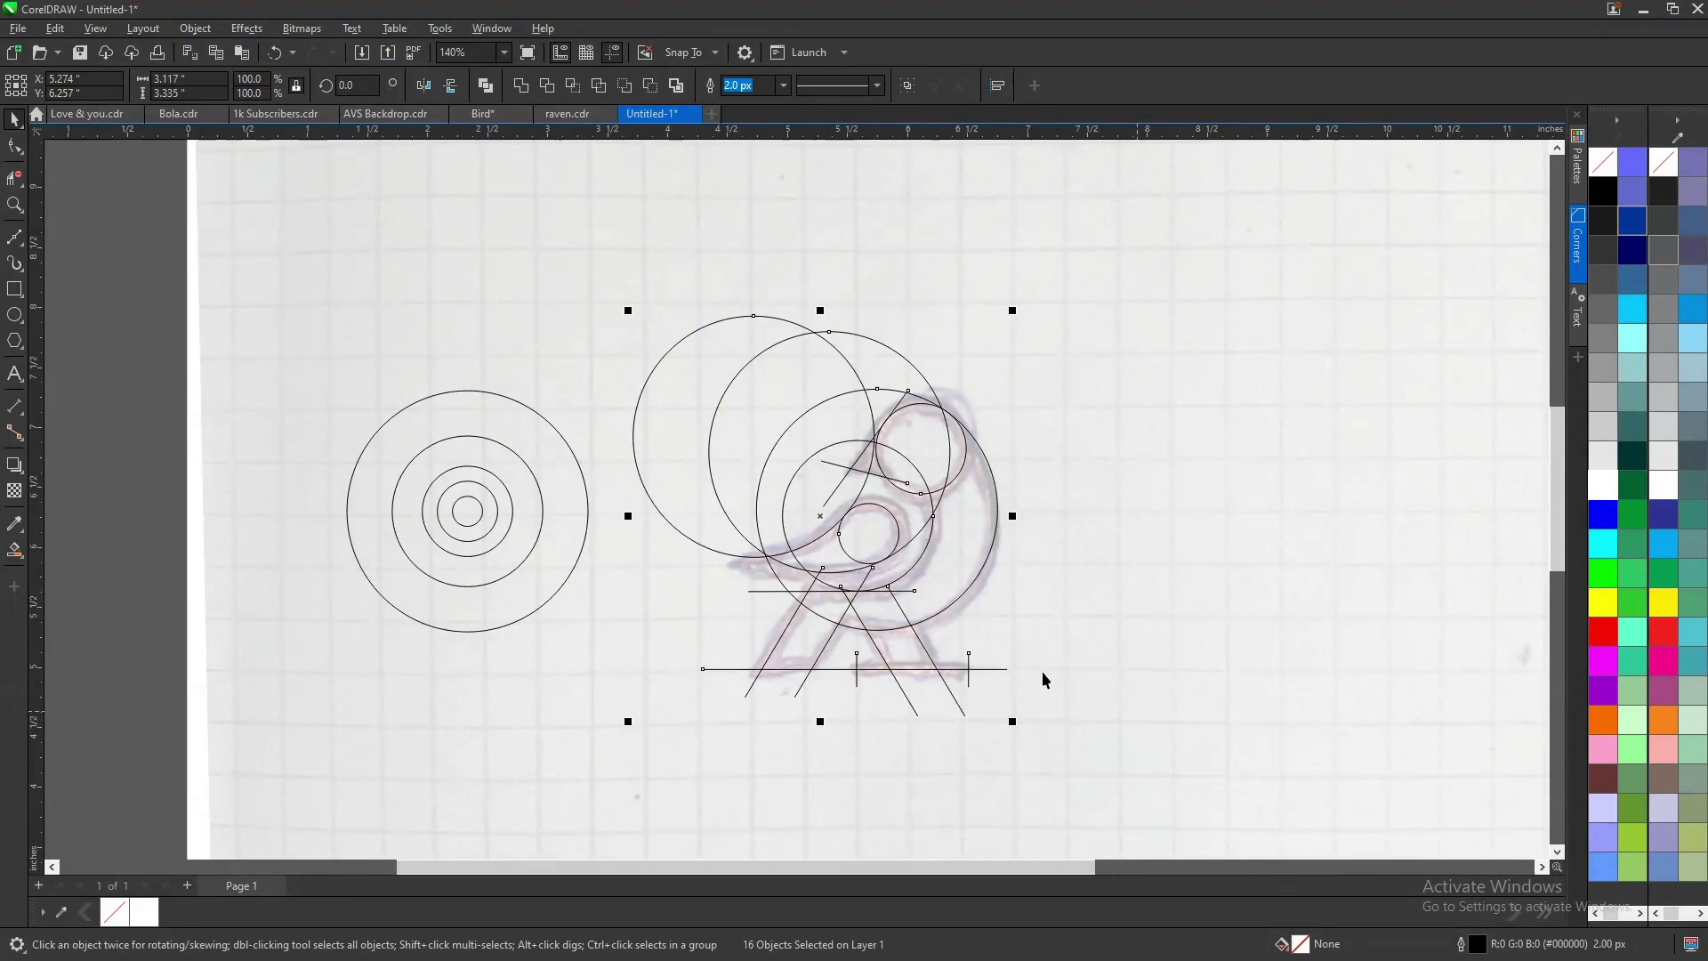
right_click(932, 553)
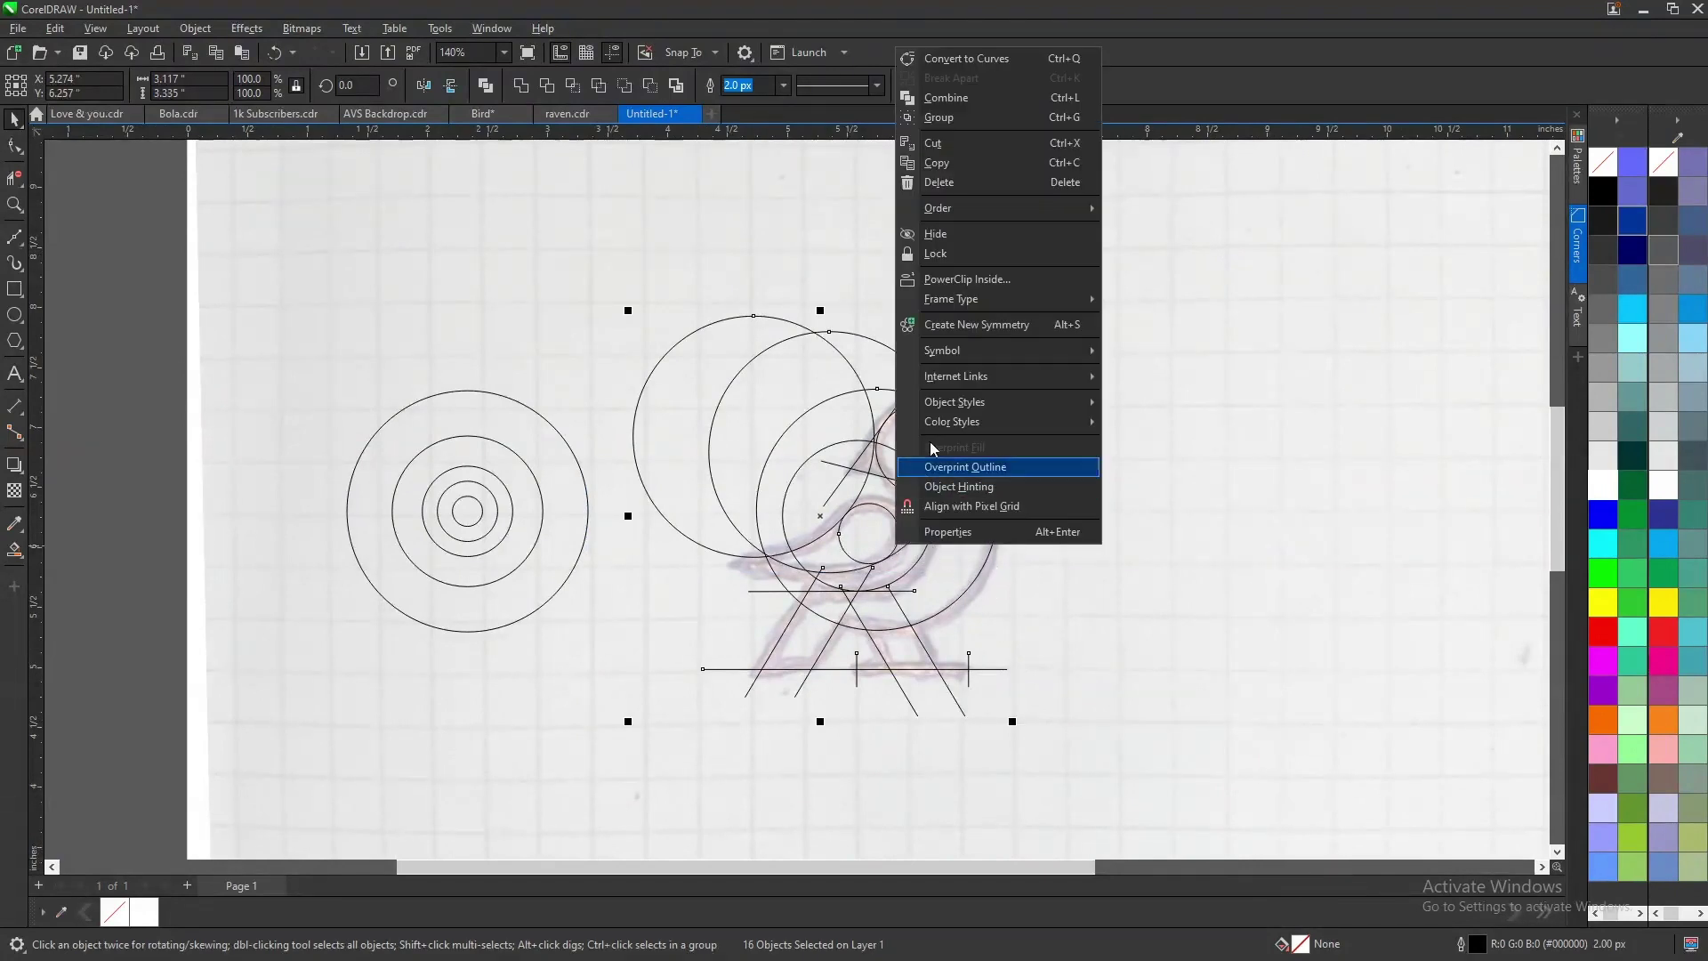
click(952, 160)
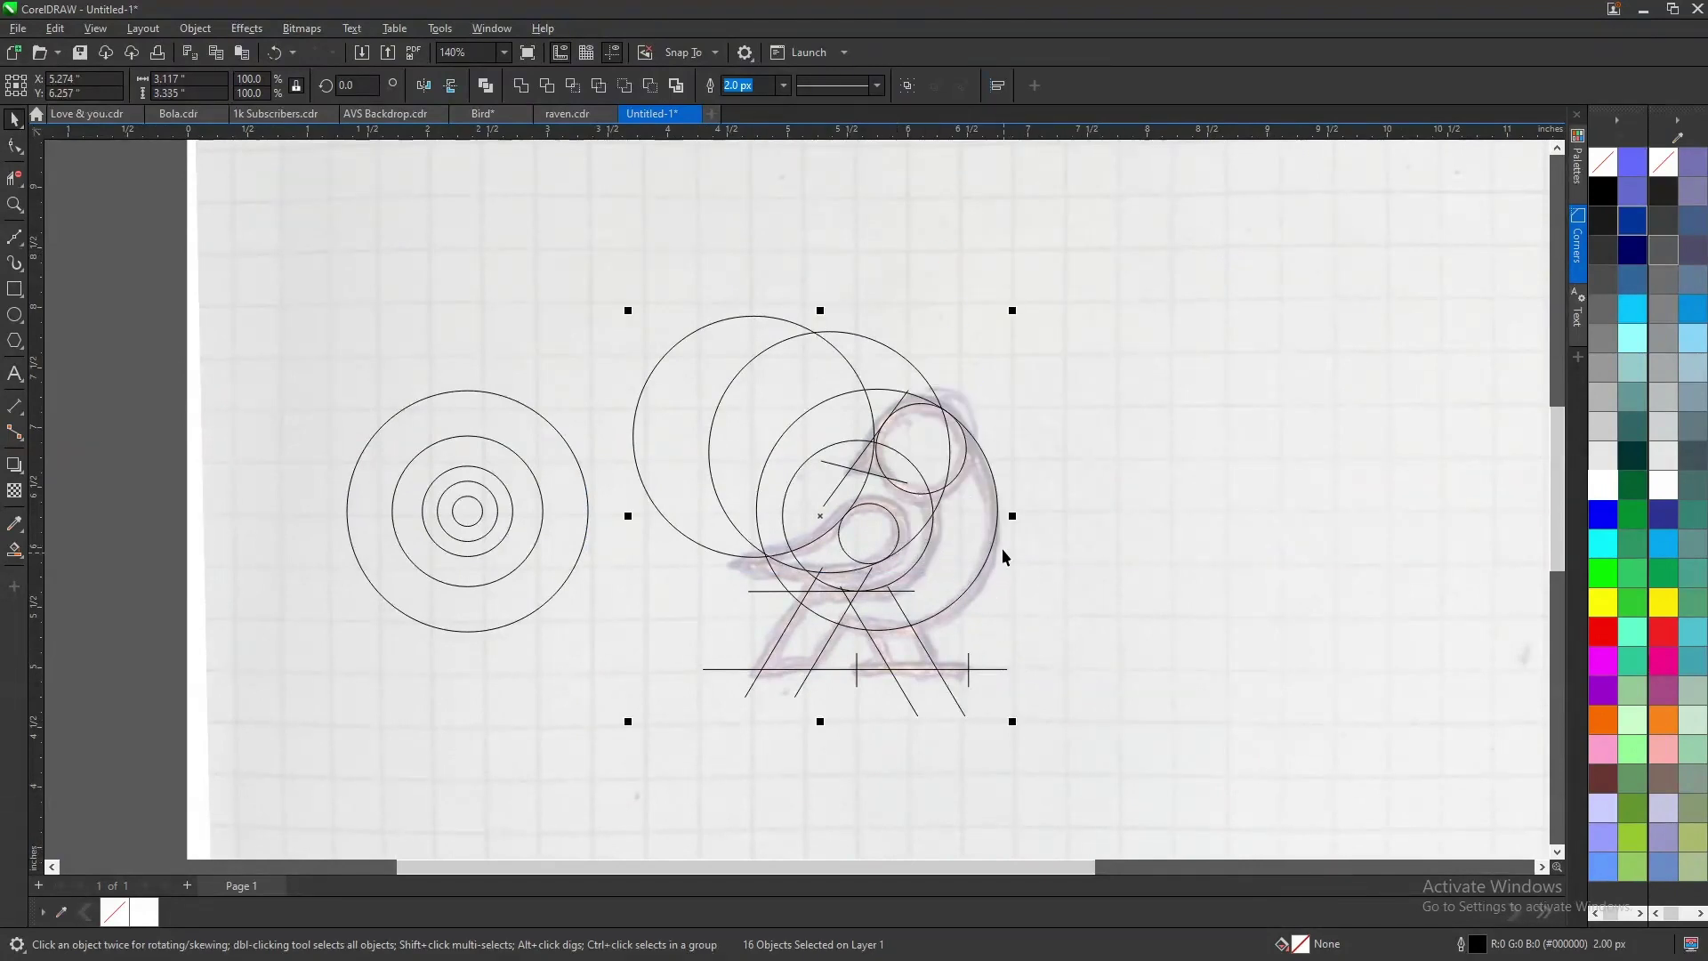
- Delete the outer arcs of the large wing and body circles and the forehead line's upper end with the Virtual Segment Delete tool
scroll(972, 669, up, 2)
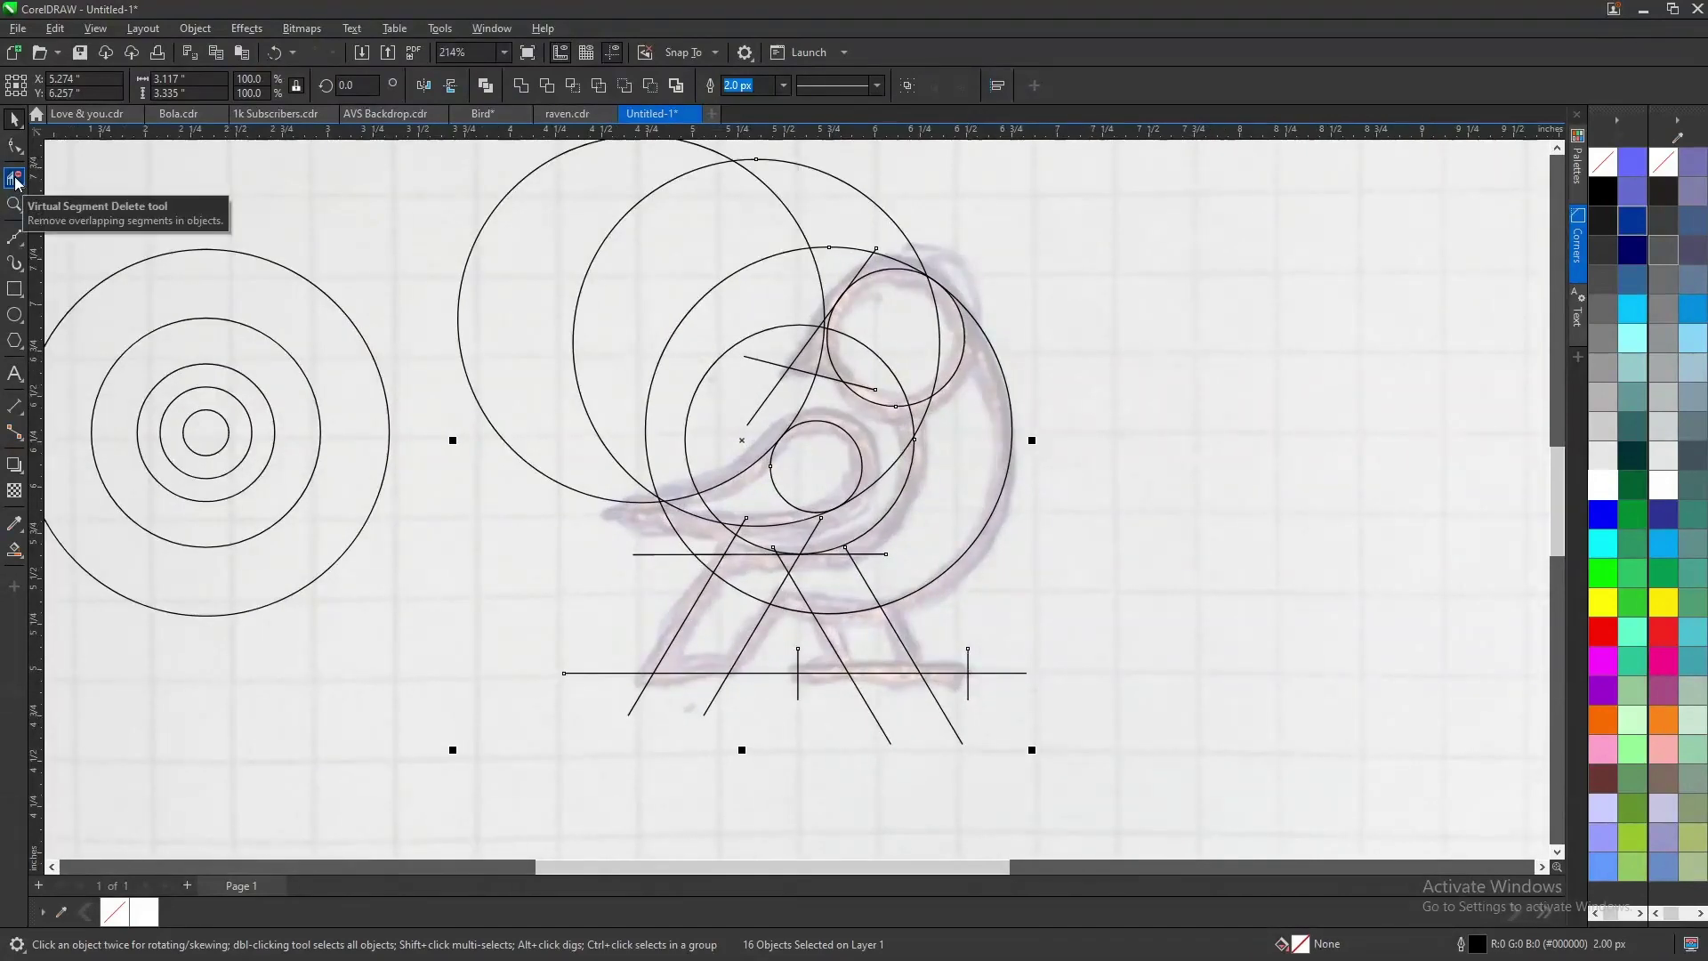
click(15, 180)
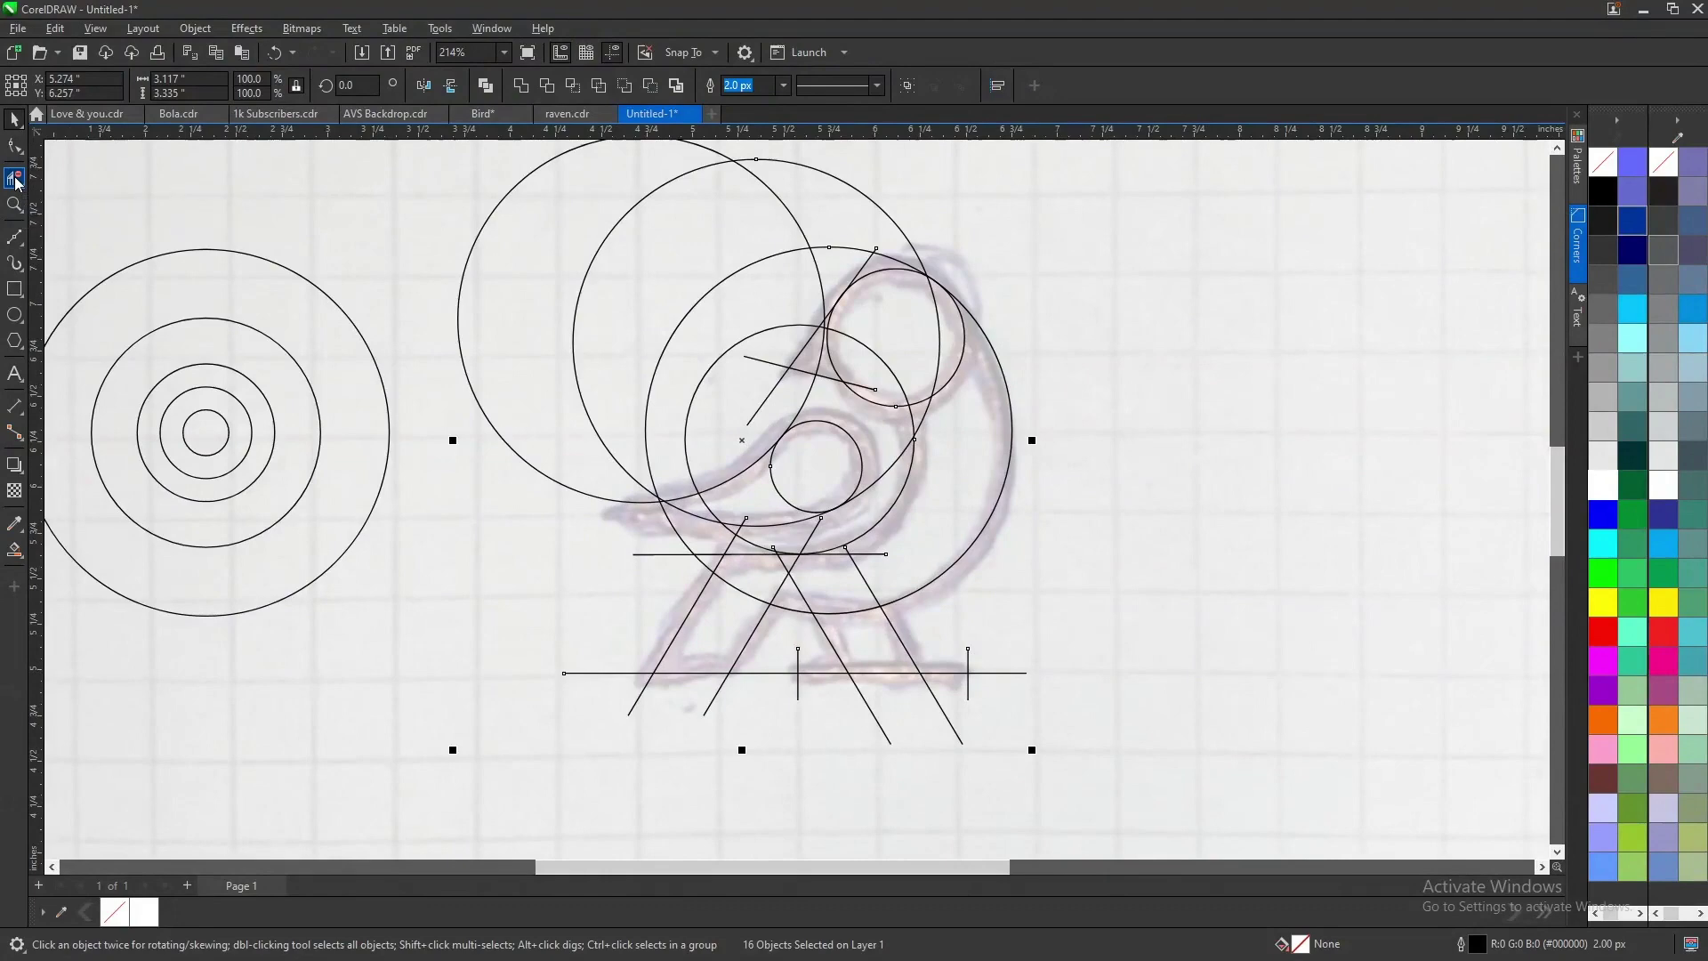
scroll(913, 171, up, 3)
scroll(927, 192, up, 2)
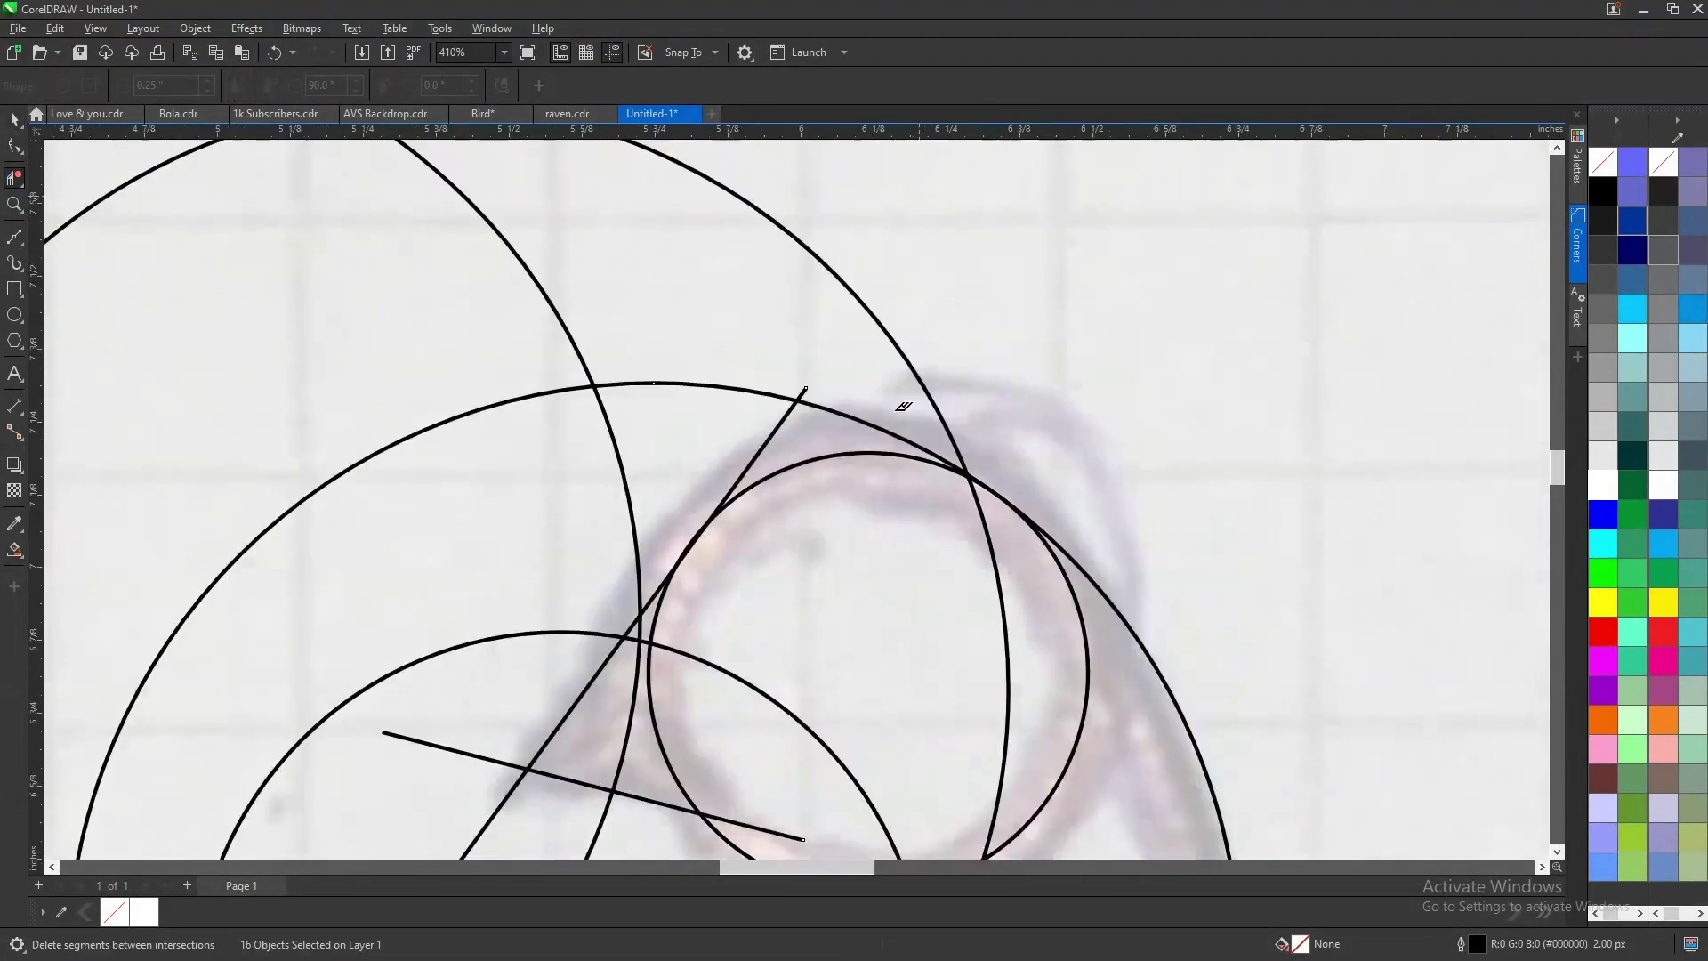
drag(951, 380, 951, 383)
drag(808, 381, 774, 345)
scroll(774, 347, down, 4)
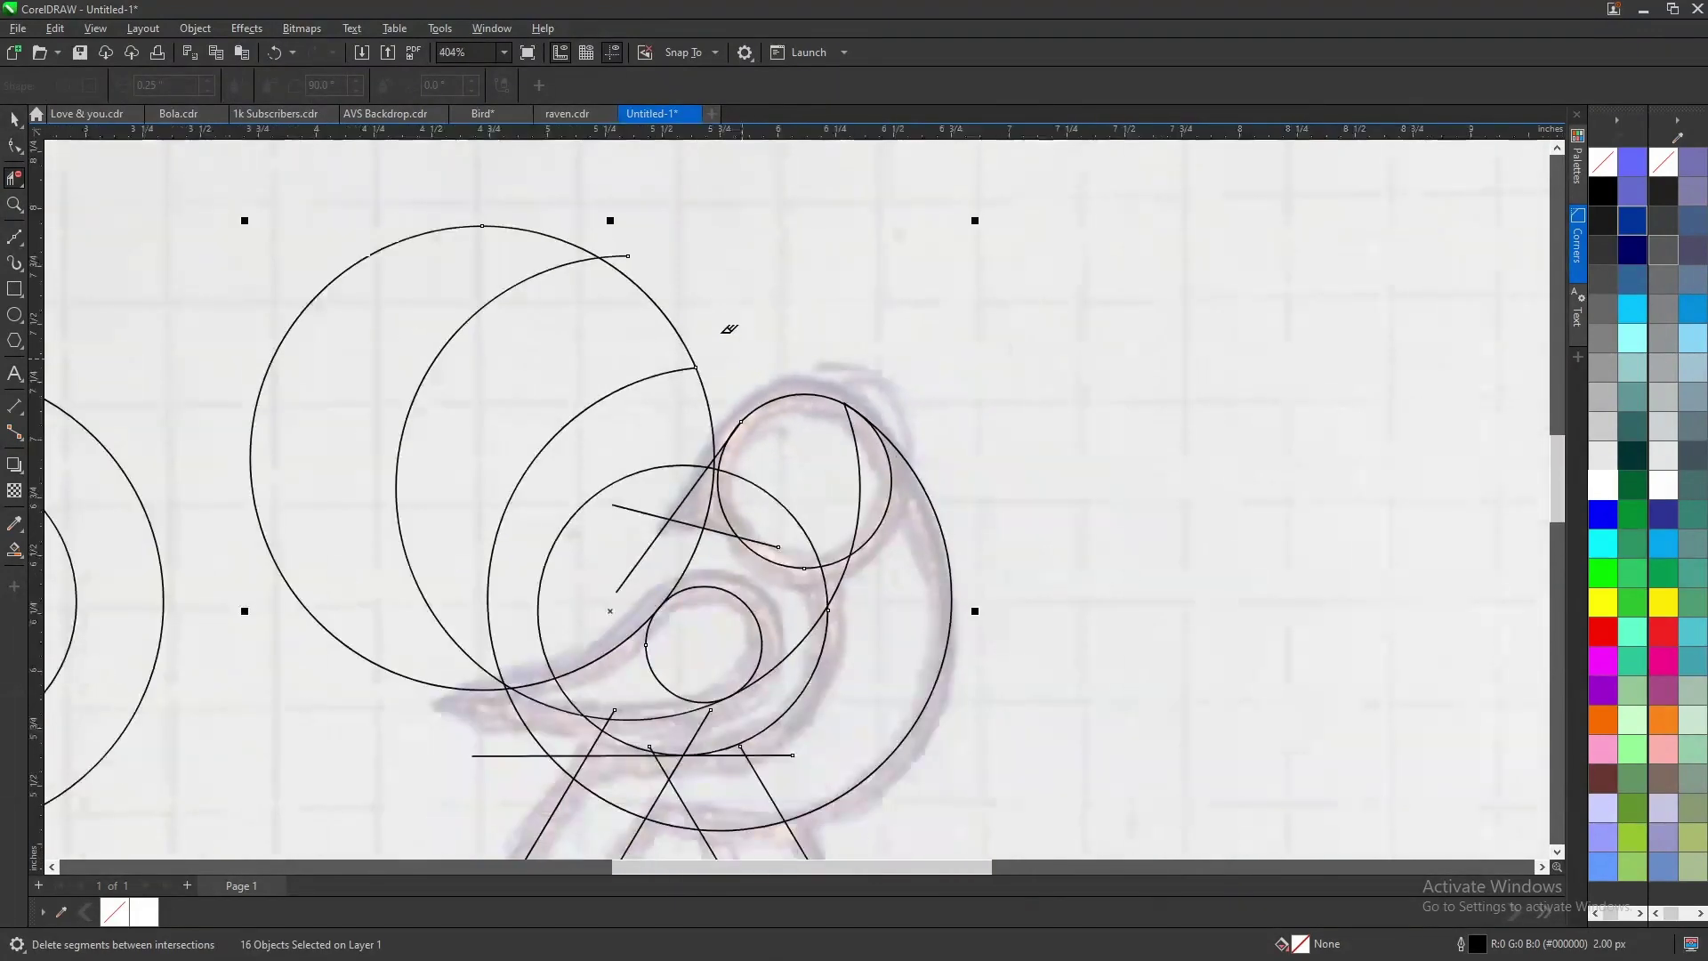
drag(550, 282, 503, 328)
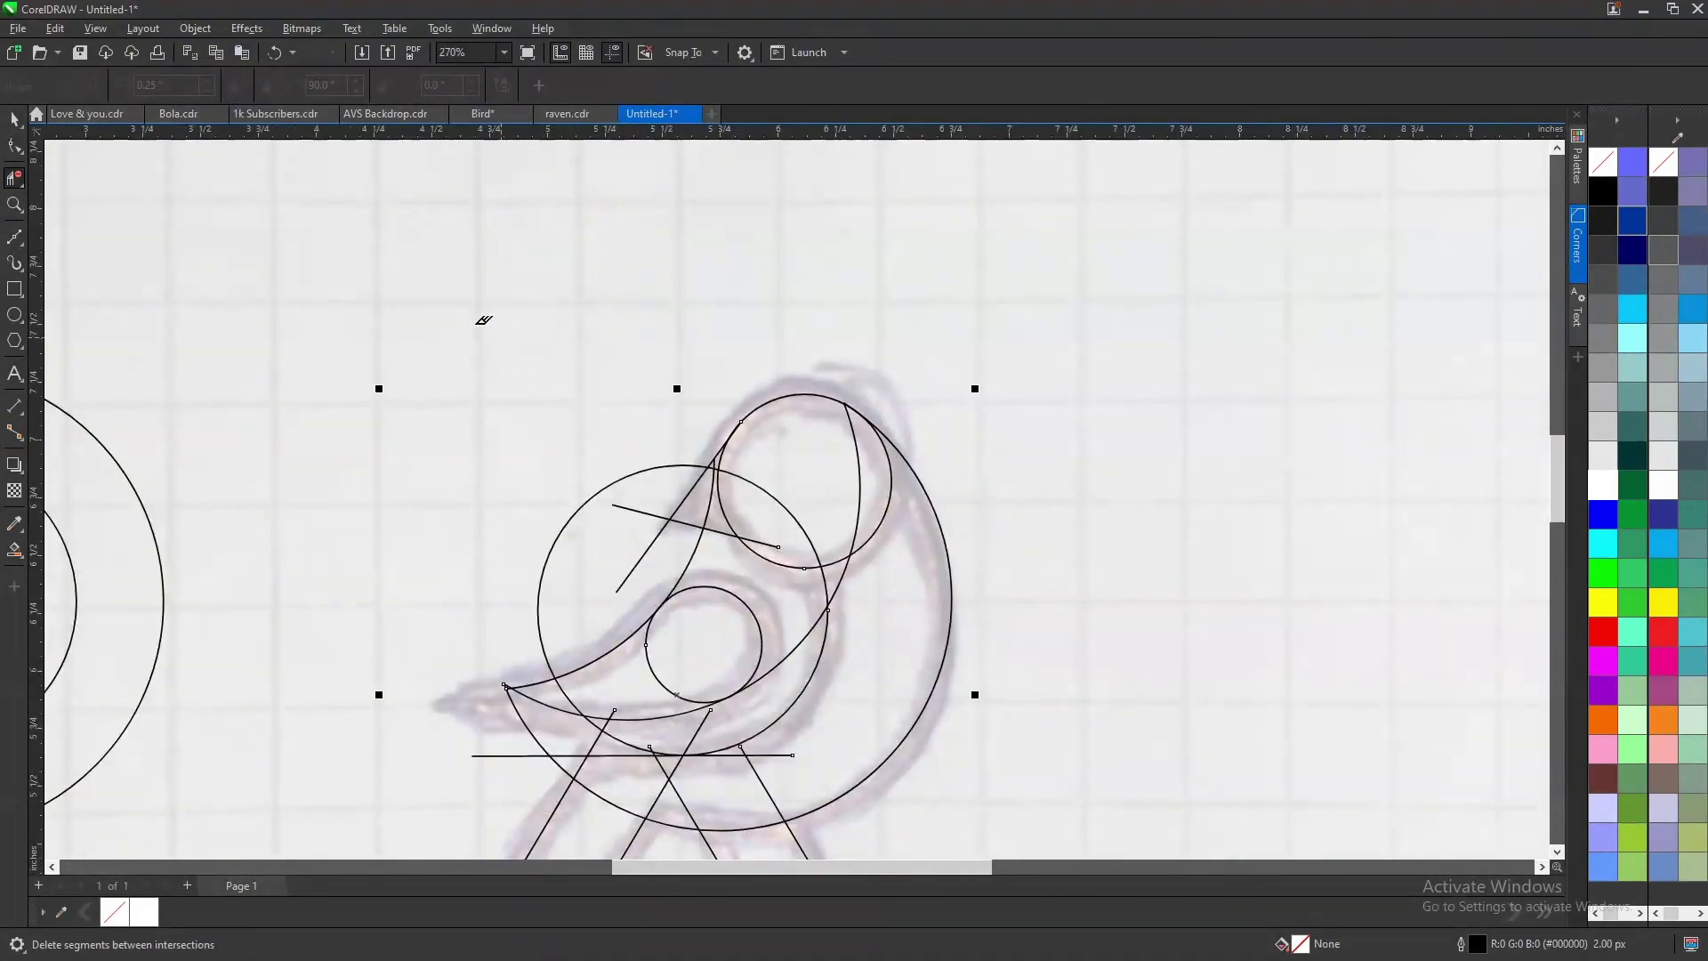
- Try to delete the beak lines and the breast circle's arc around the beak, and undo the deletions
click(676, 514)
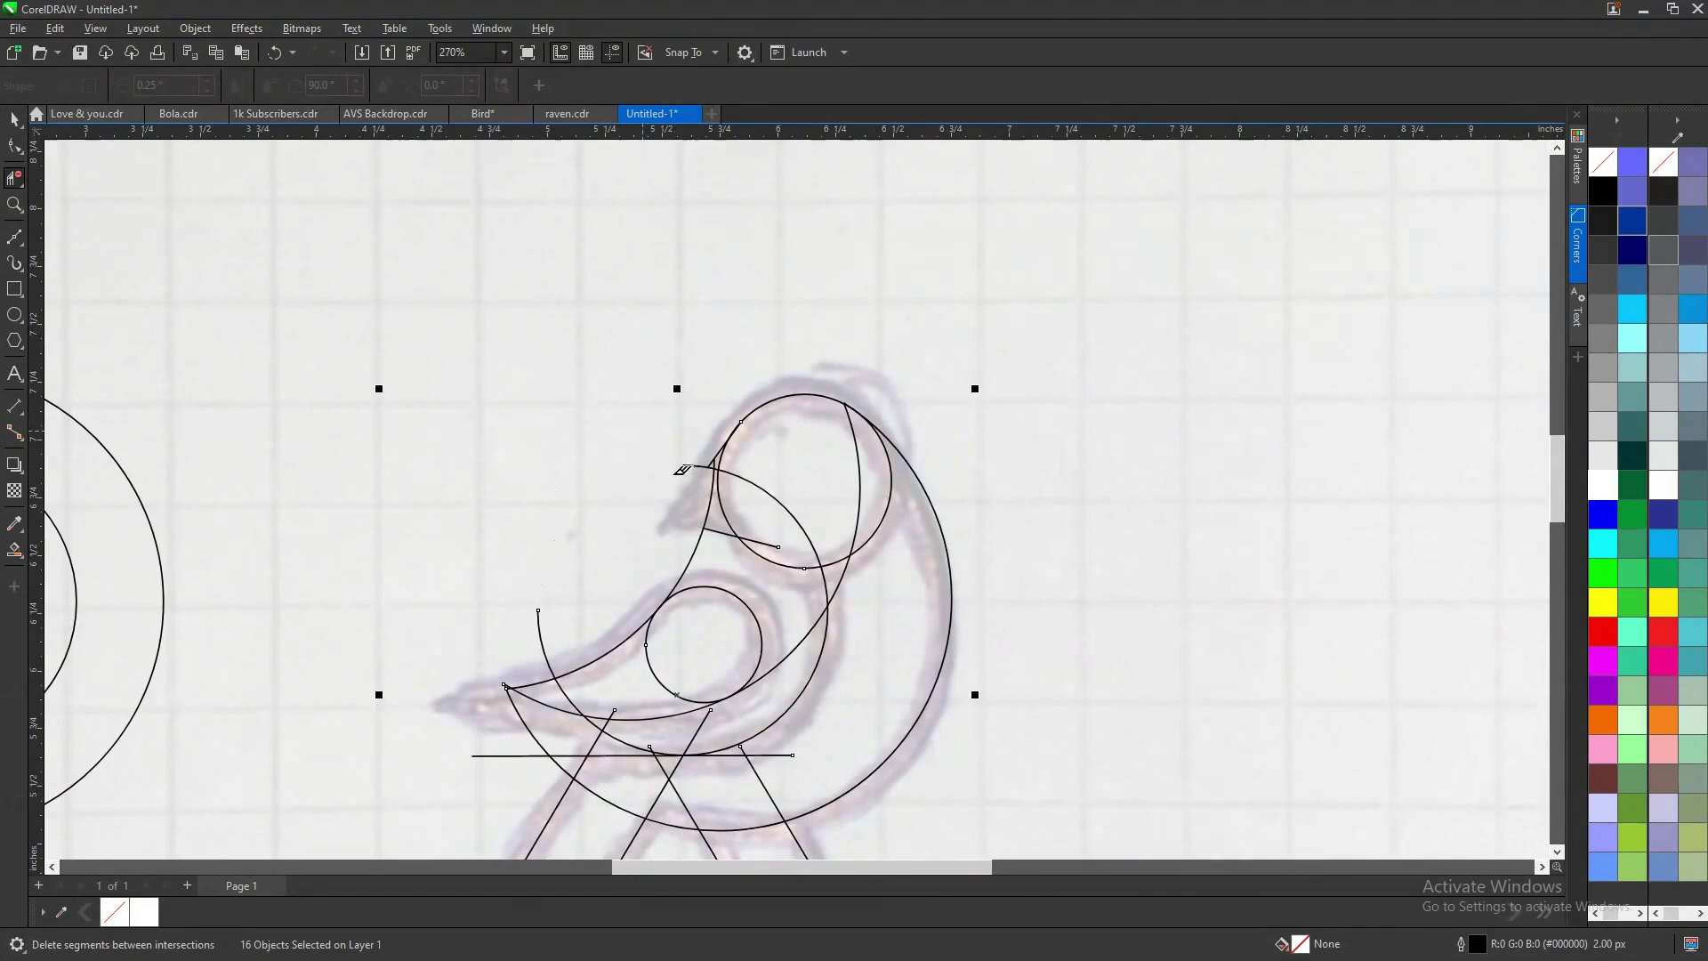
scroll(703, 480, up, 5)
scroll(721, 456, down, 6)
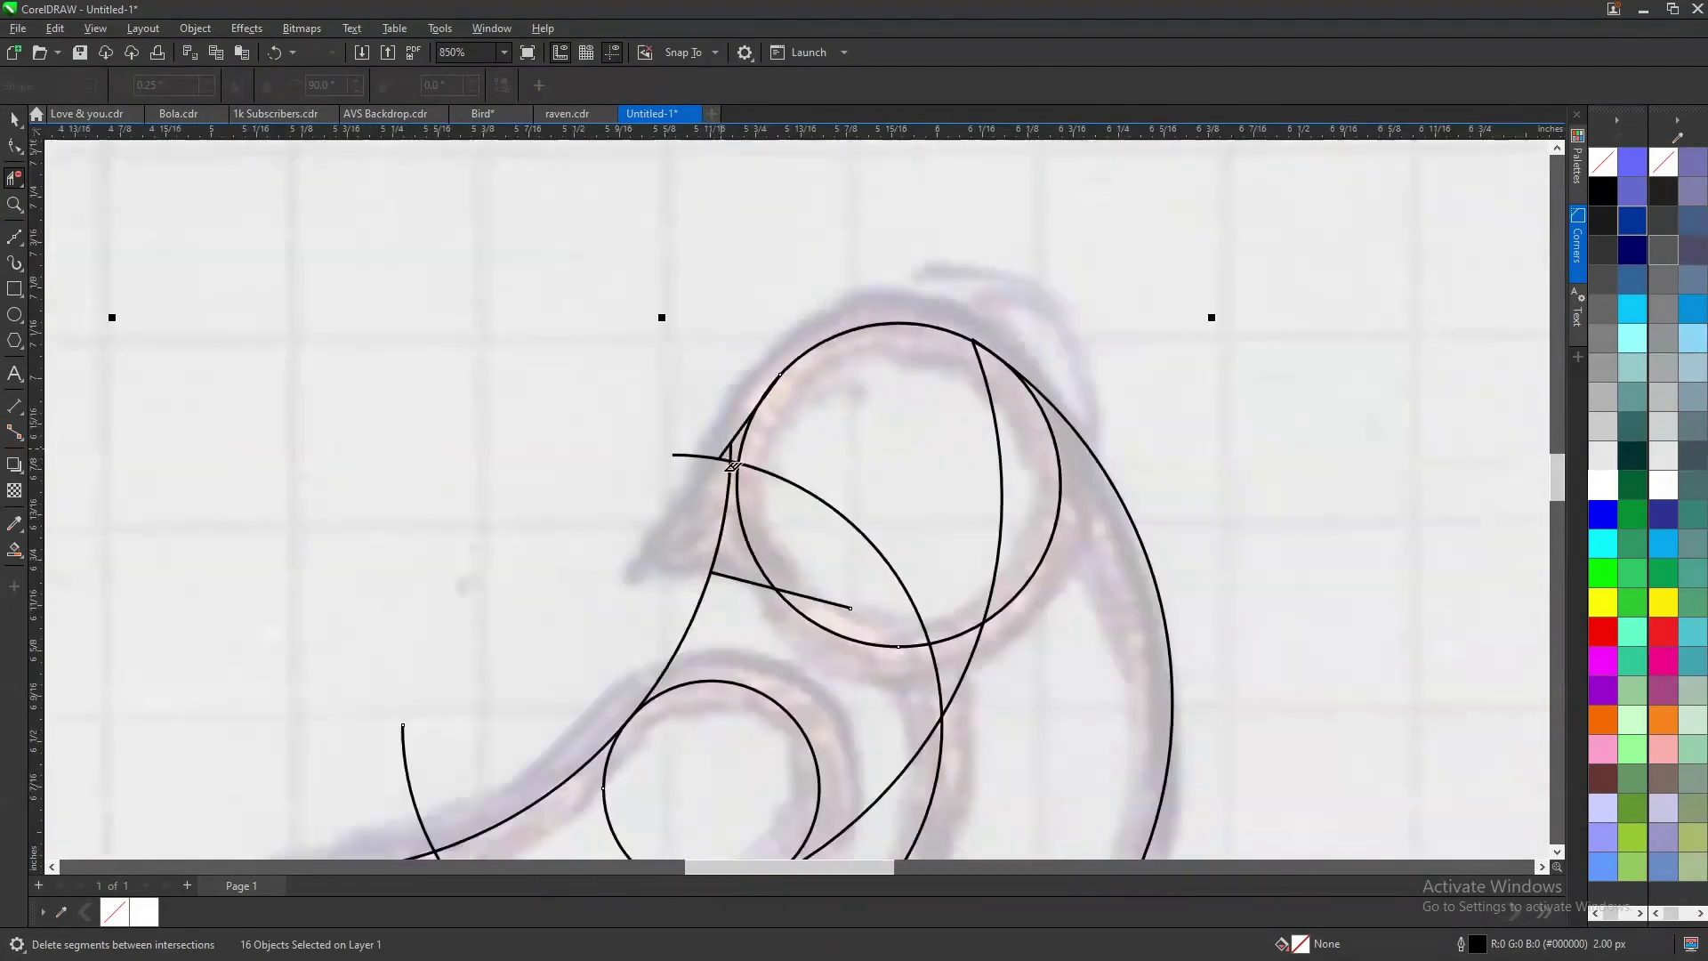
scroll(730, 456, up, 3)
scroll(730, 455, up, 1)
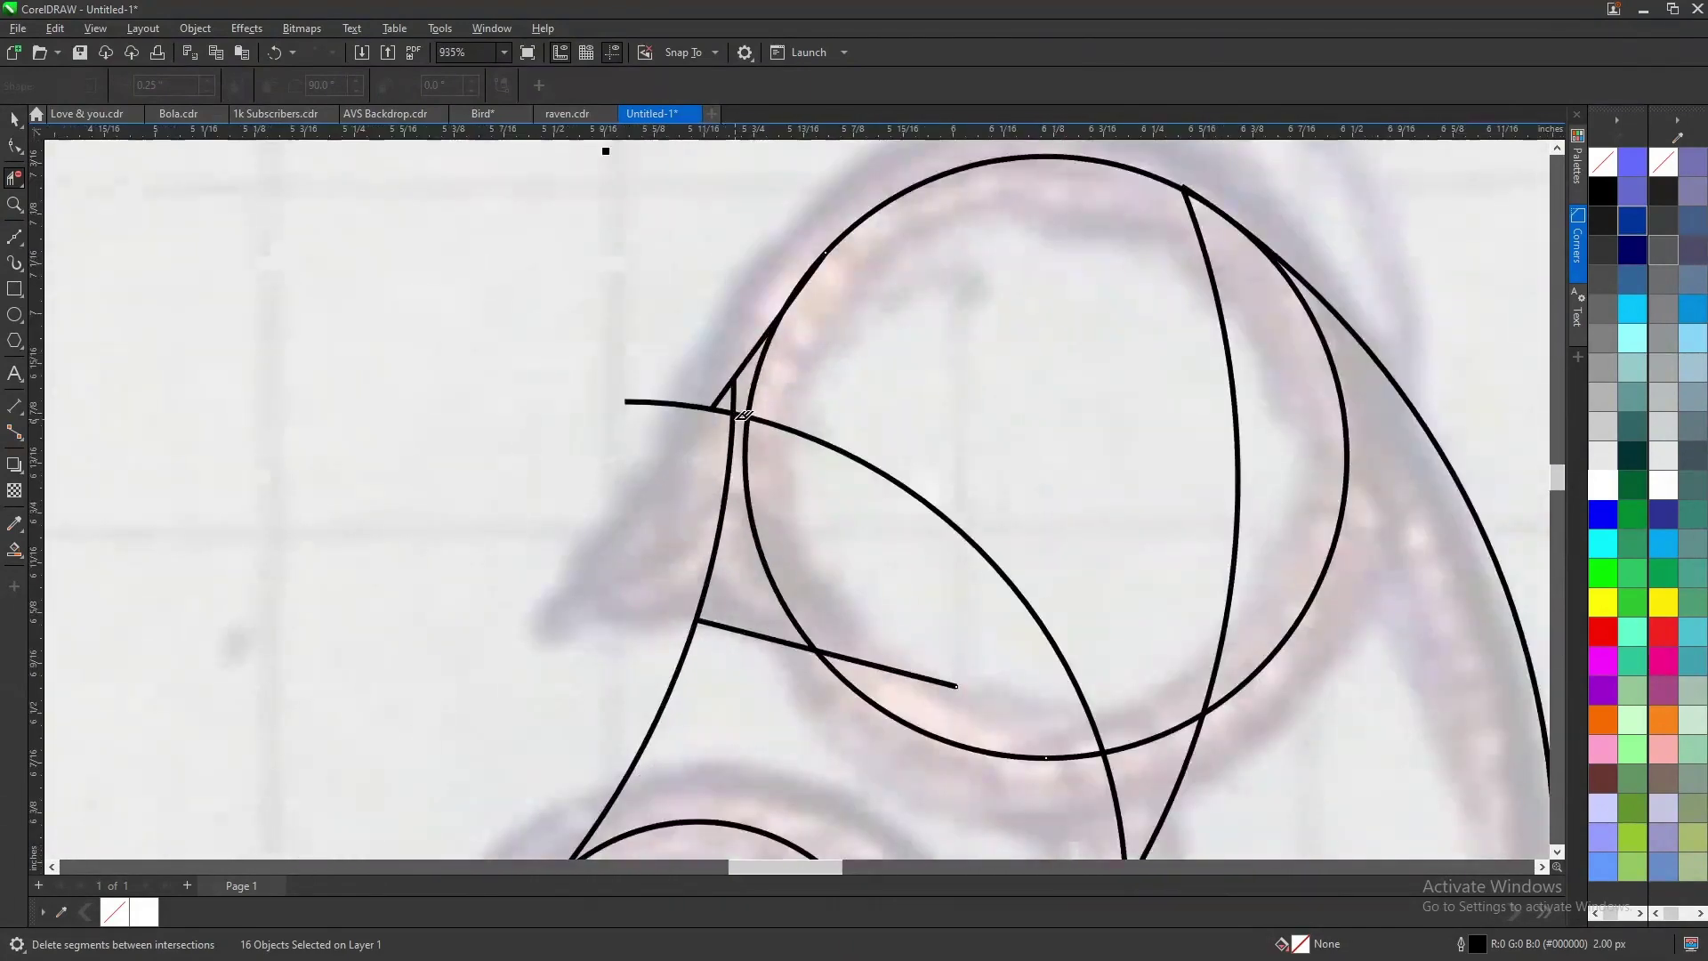
scroll(710, 450, down, 3)
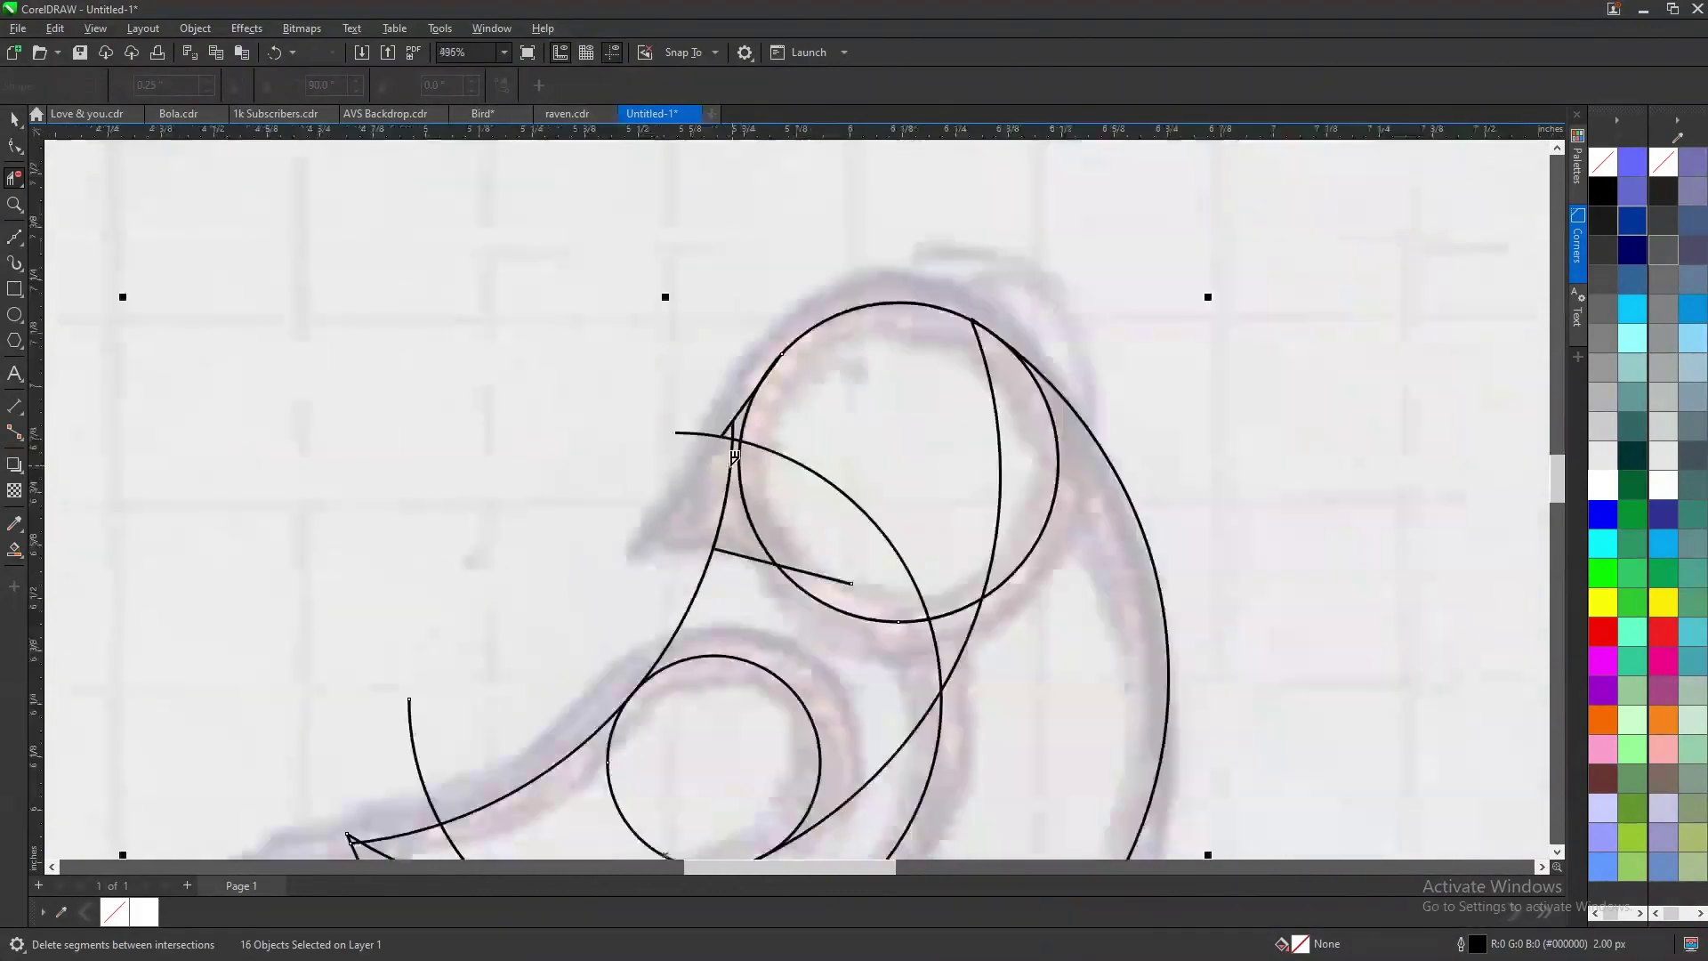
key(ctrl+z)
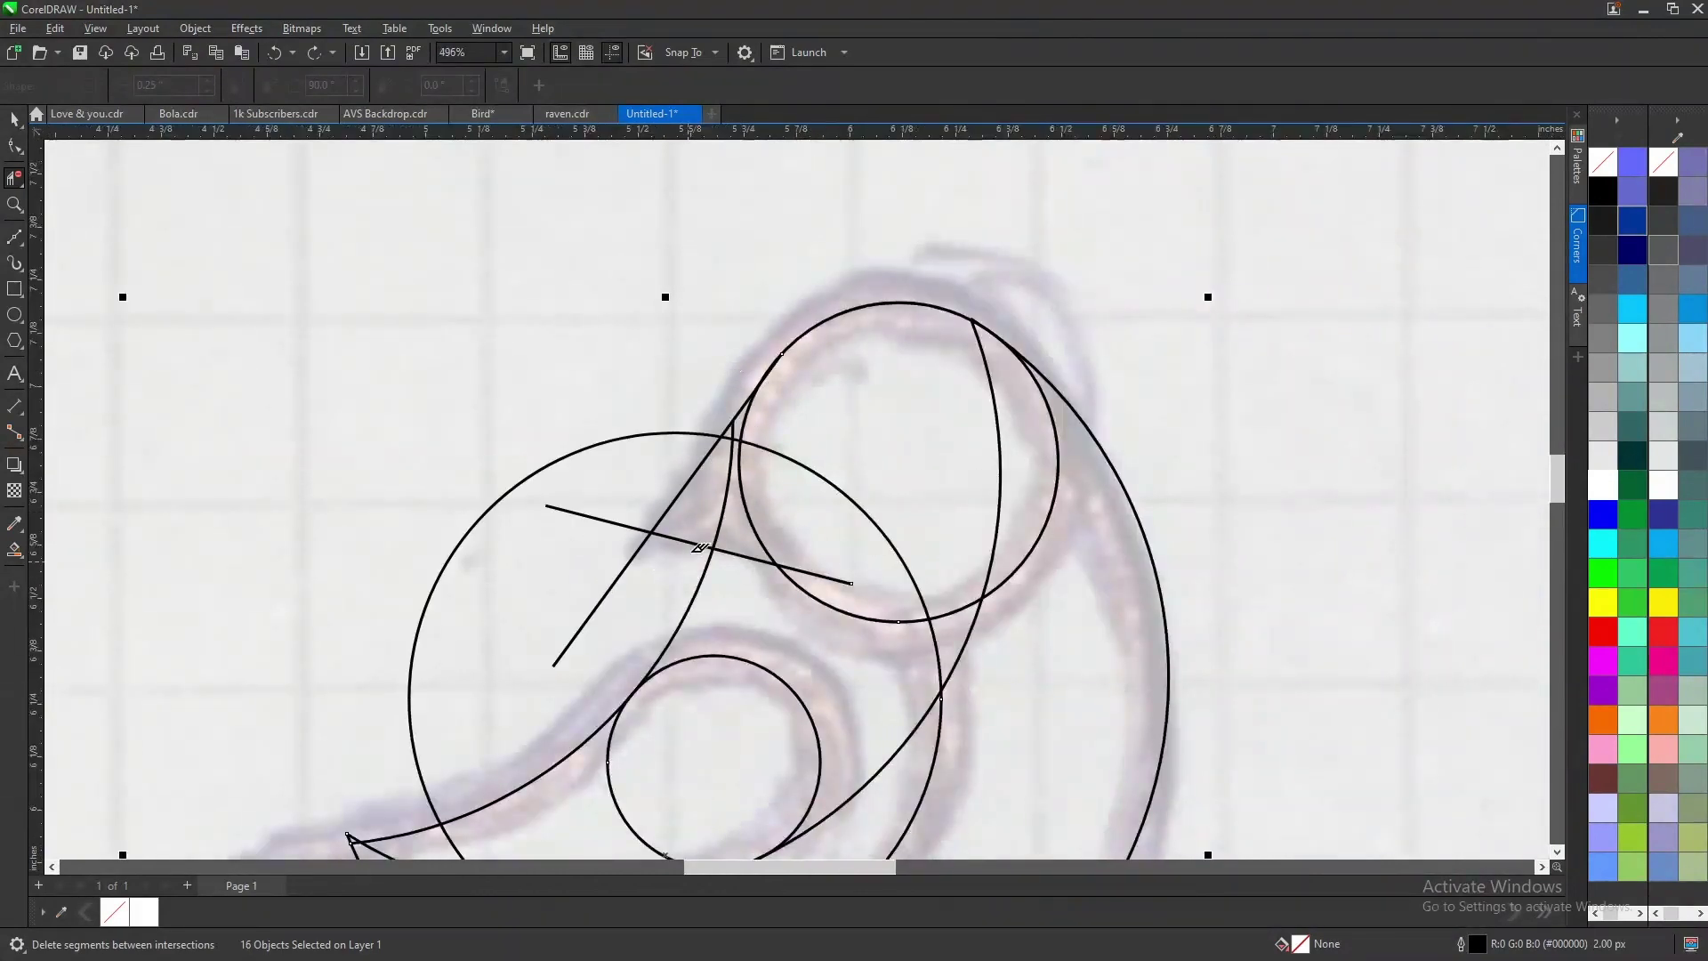
- Delete the circle arcs crossing the beak, the breast circle's outer arc and the beak lines' ends beyond the tip
scroll(709, 338, up, 5)
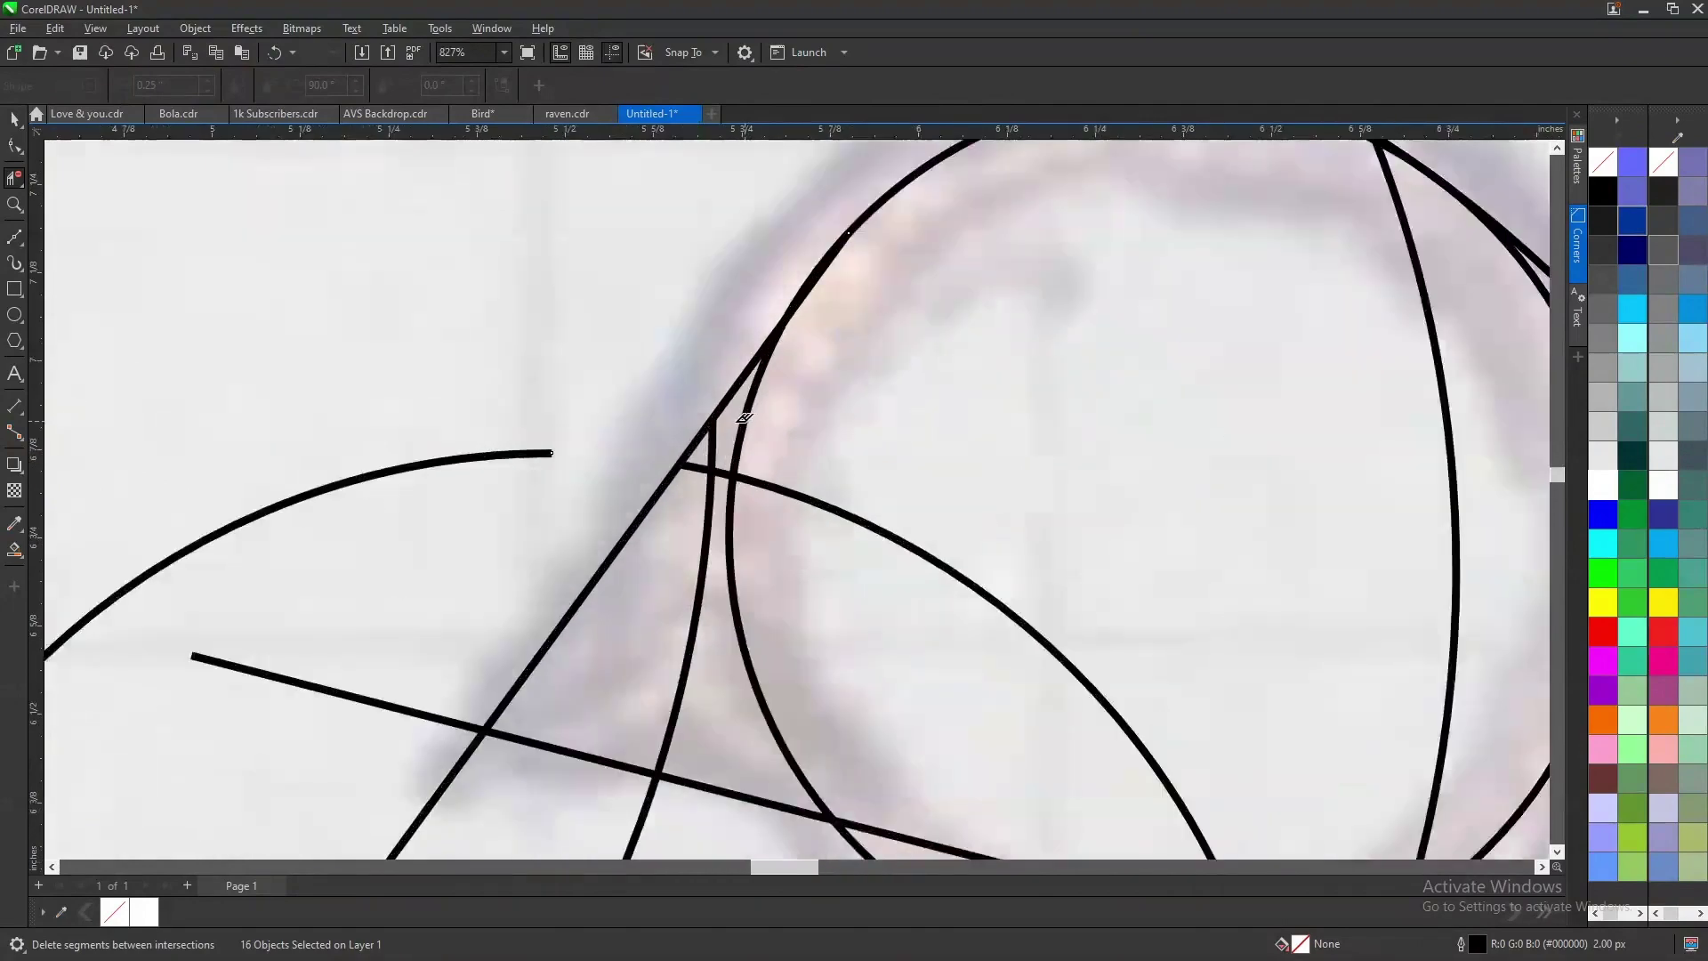
click(694, 540)
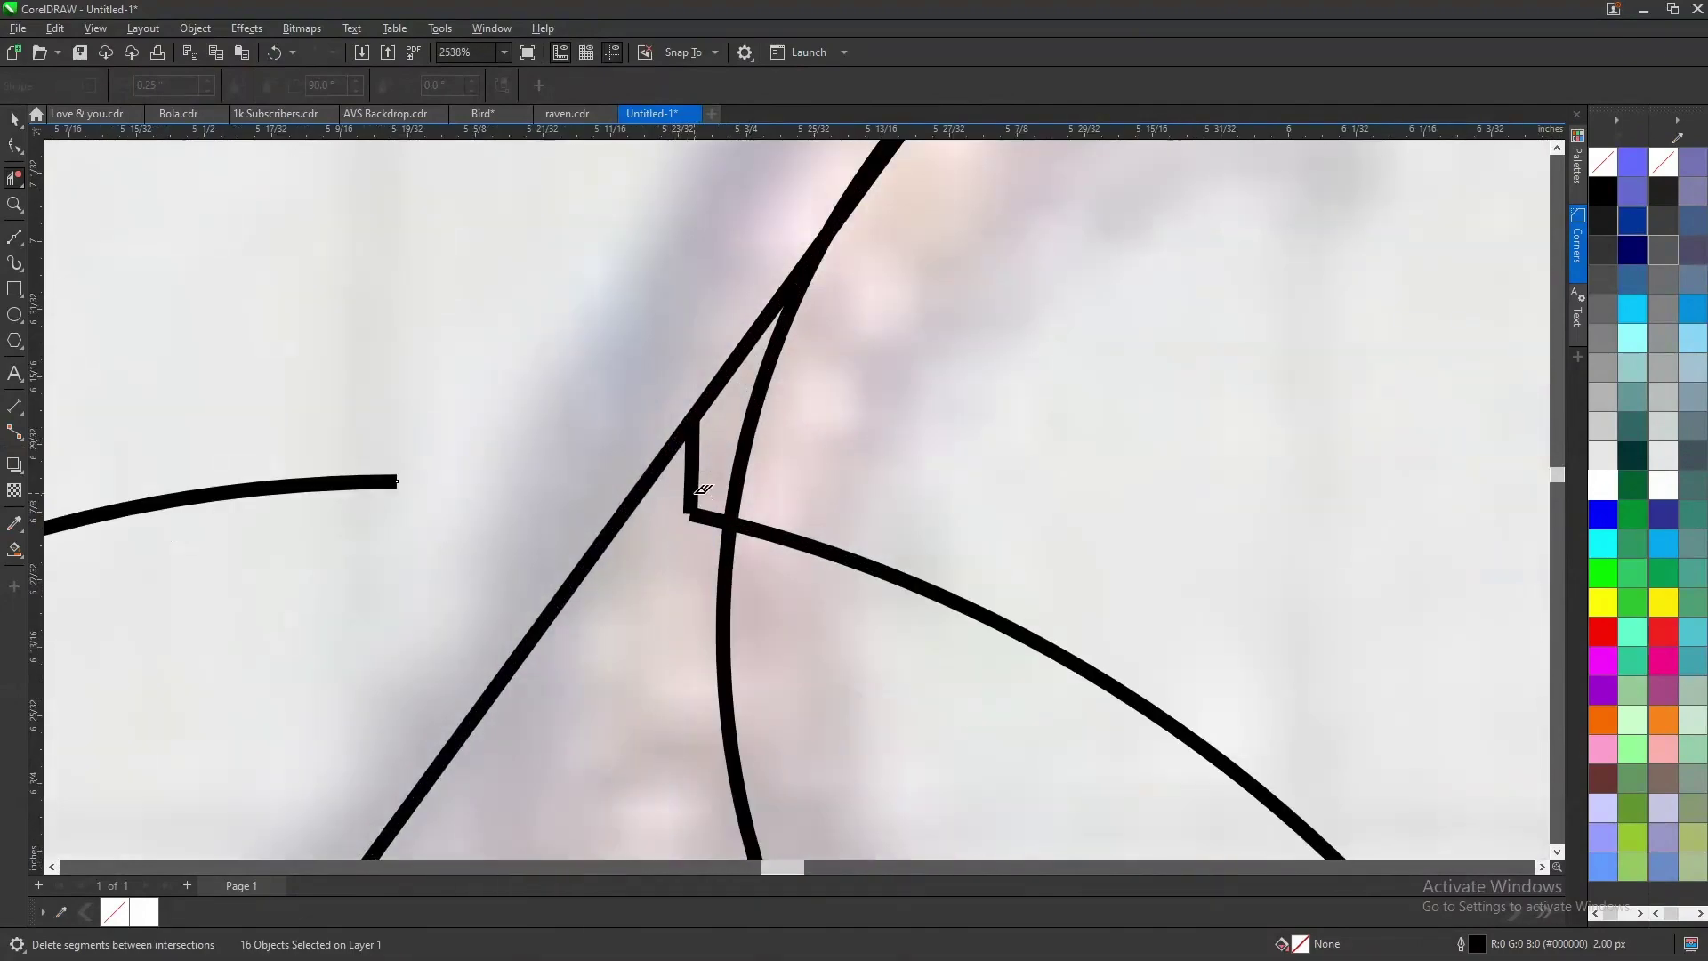
click(691, 530)
scroll(708, 462, down, 5)
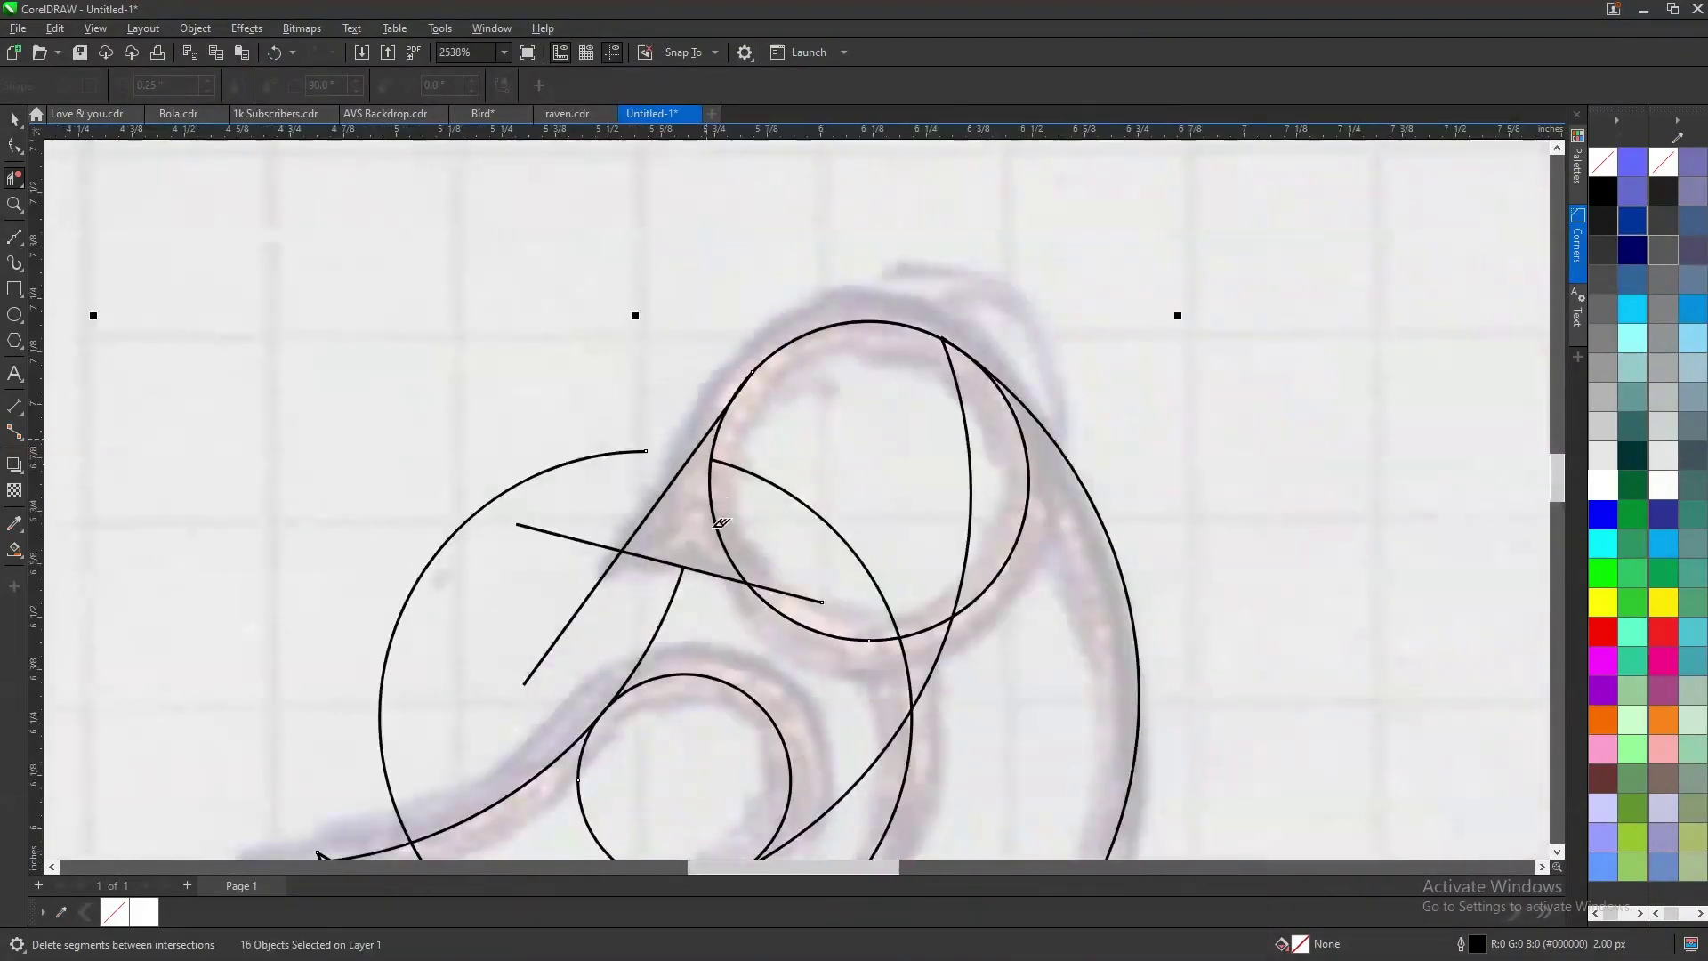
click(663, 618)
click(587, 601)
click(573, 540)
click(530, 477)
- Delete the beak line's end and the arc segments lying inside the head circle
drag(802, 545, 802, 543)
drag(804, 511, 814, 454)
drag(926, 454, 925, 455)
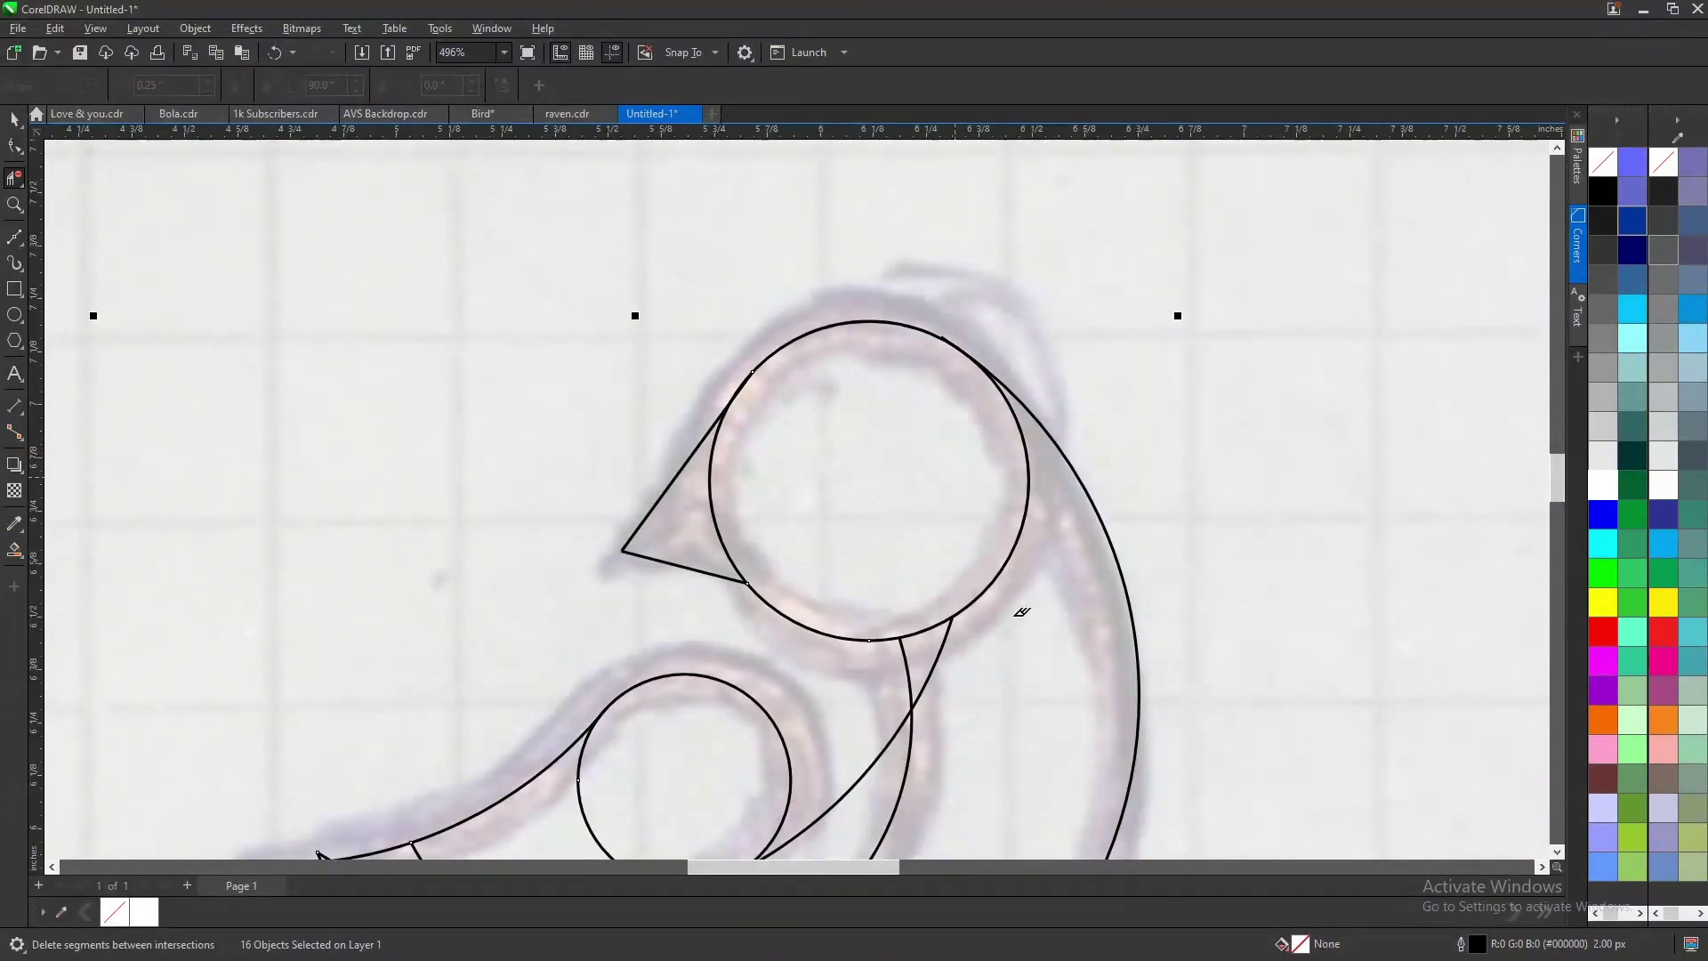
- Delete the lower wing arc between the head and small wing circle, and the small circle's arc inside the wing
scroll(1022, 602, down, 4)
scroll(990, 591, up, 3)
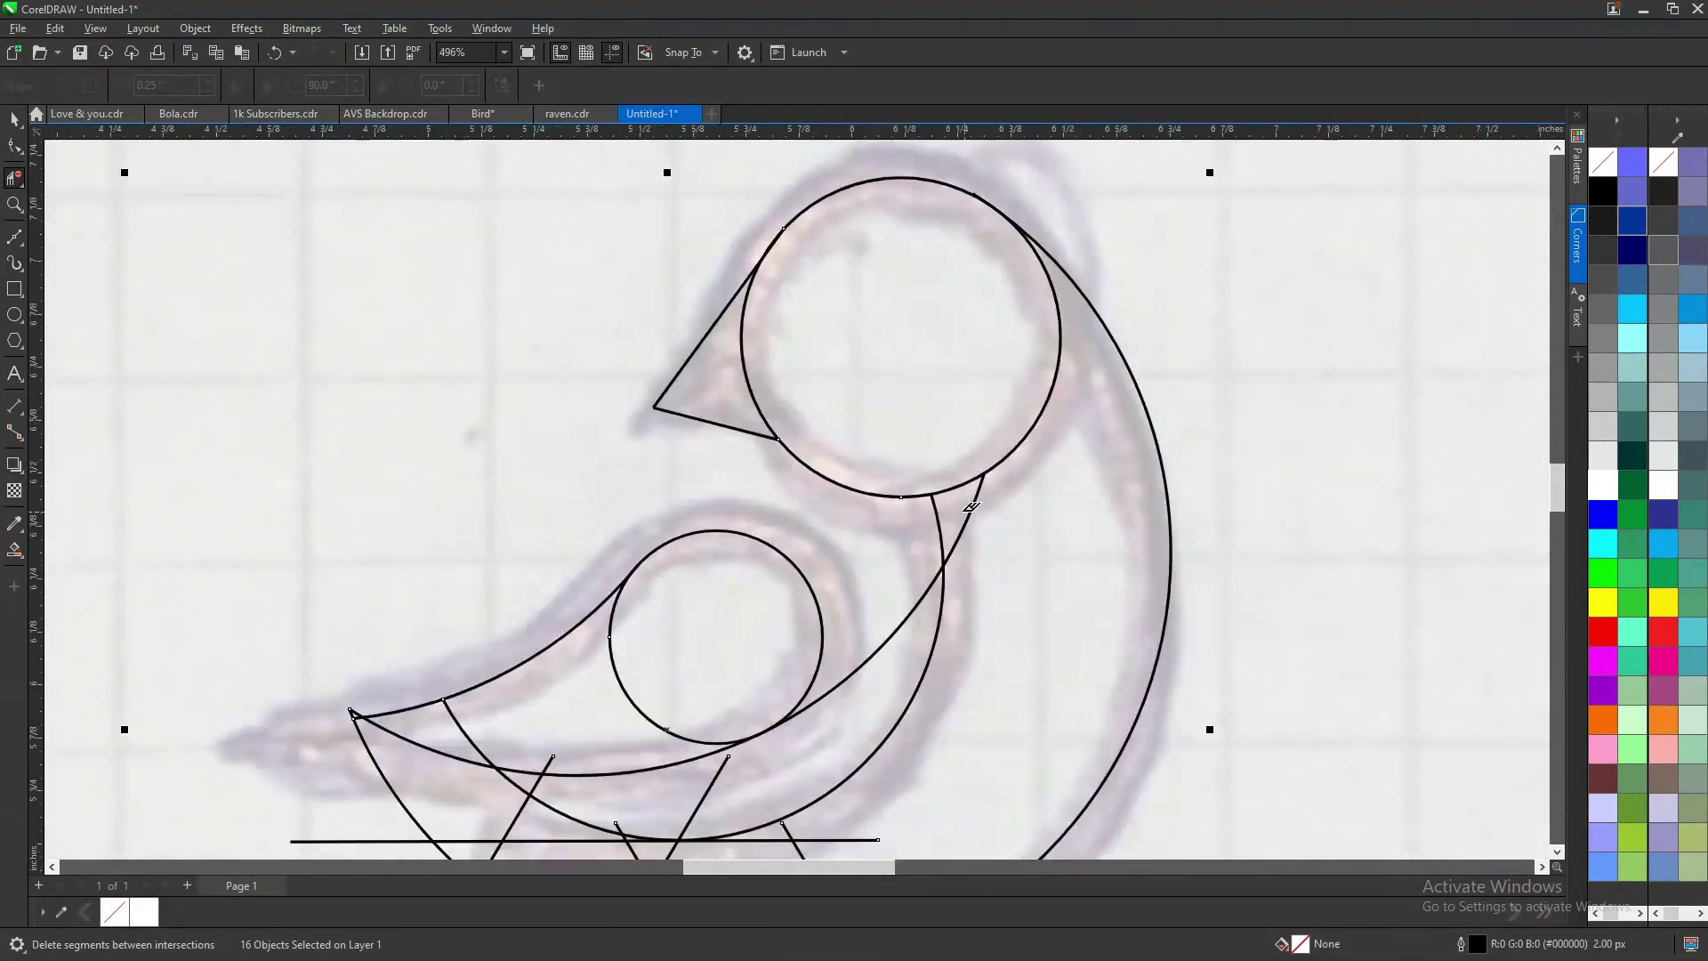
scroll(761, 486, down, 1)
scroll(783, 728, up, 1)
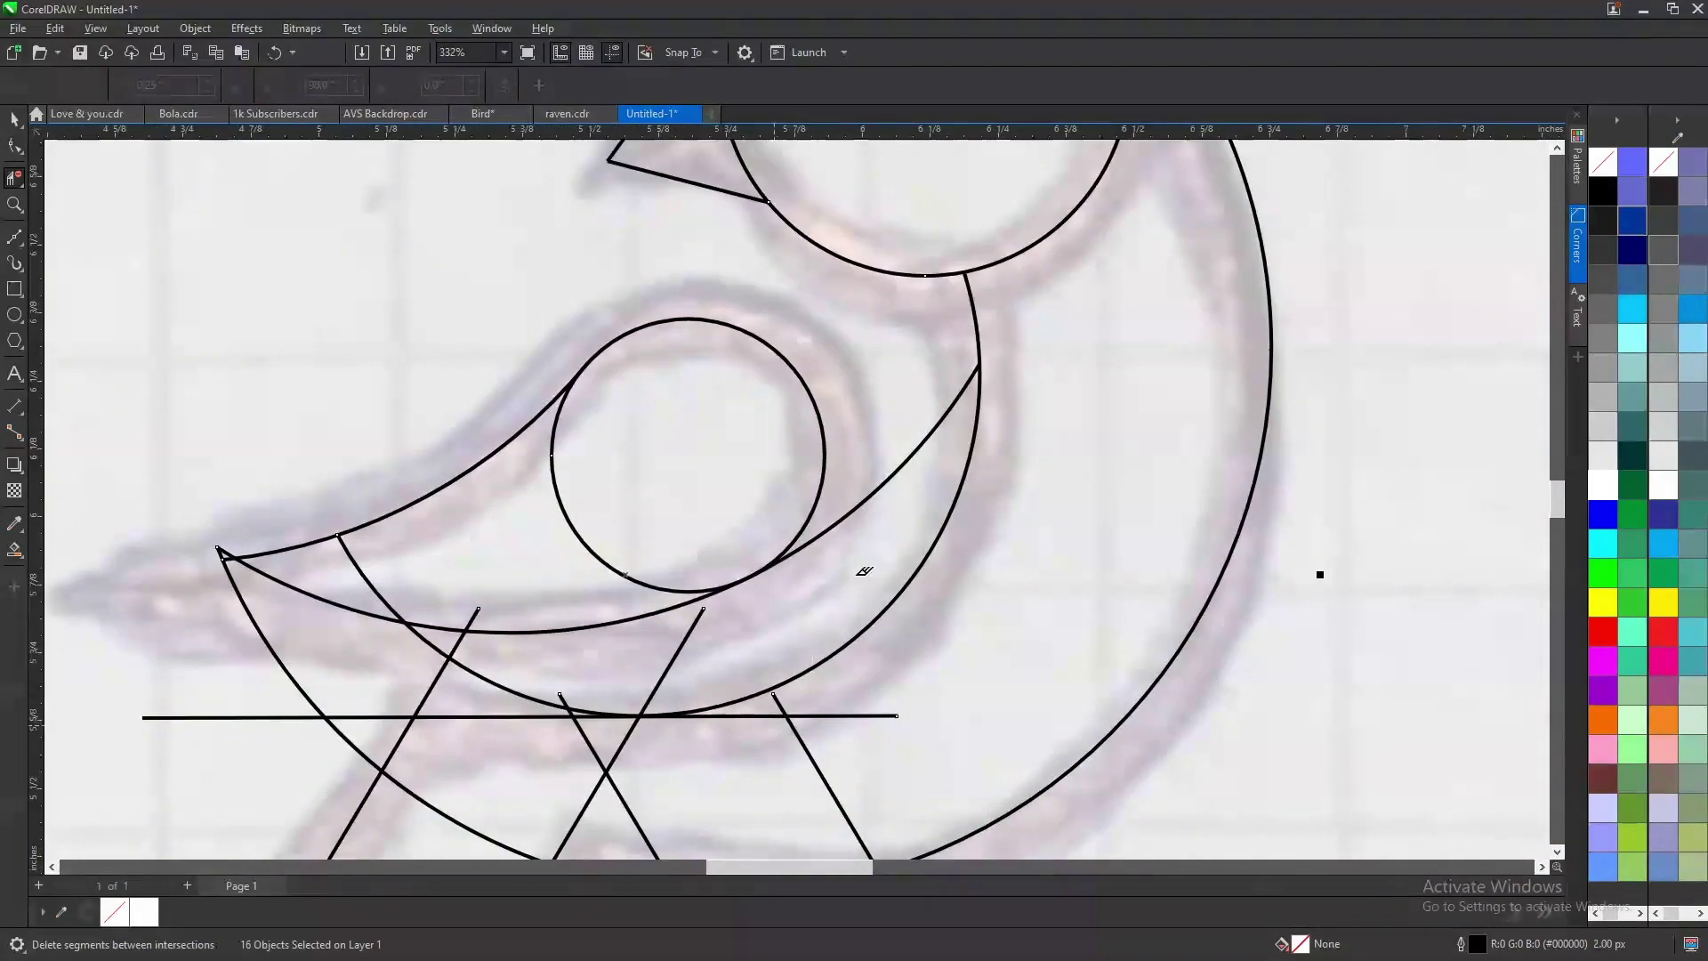
drag(557, 530, 628, 515)
click(552, 431)
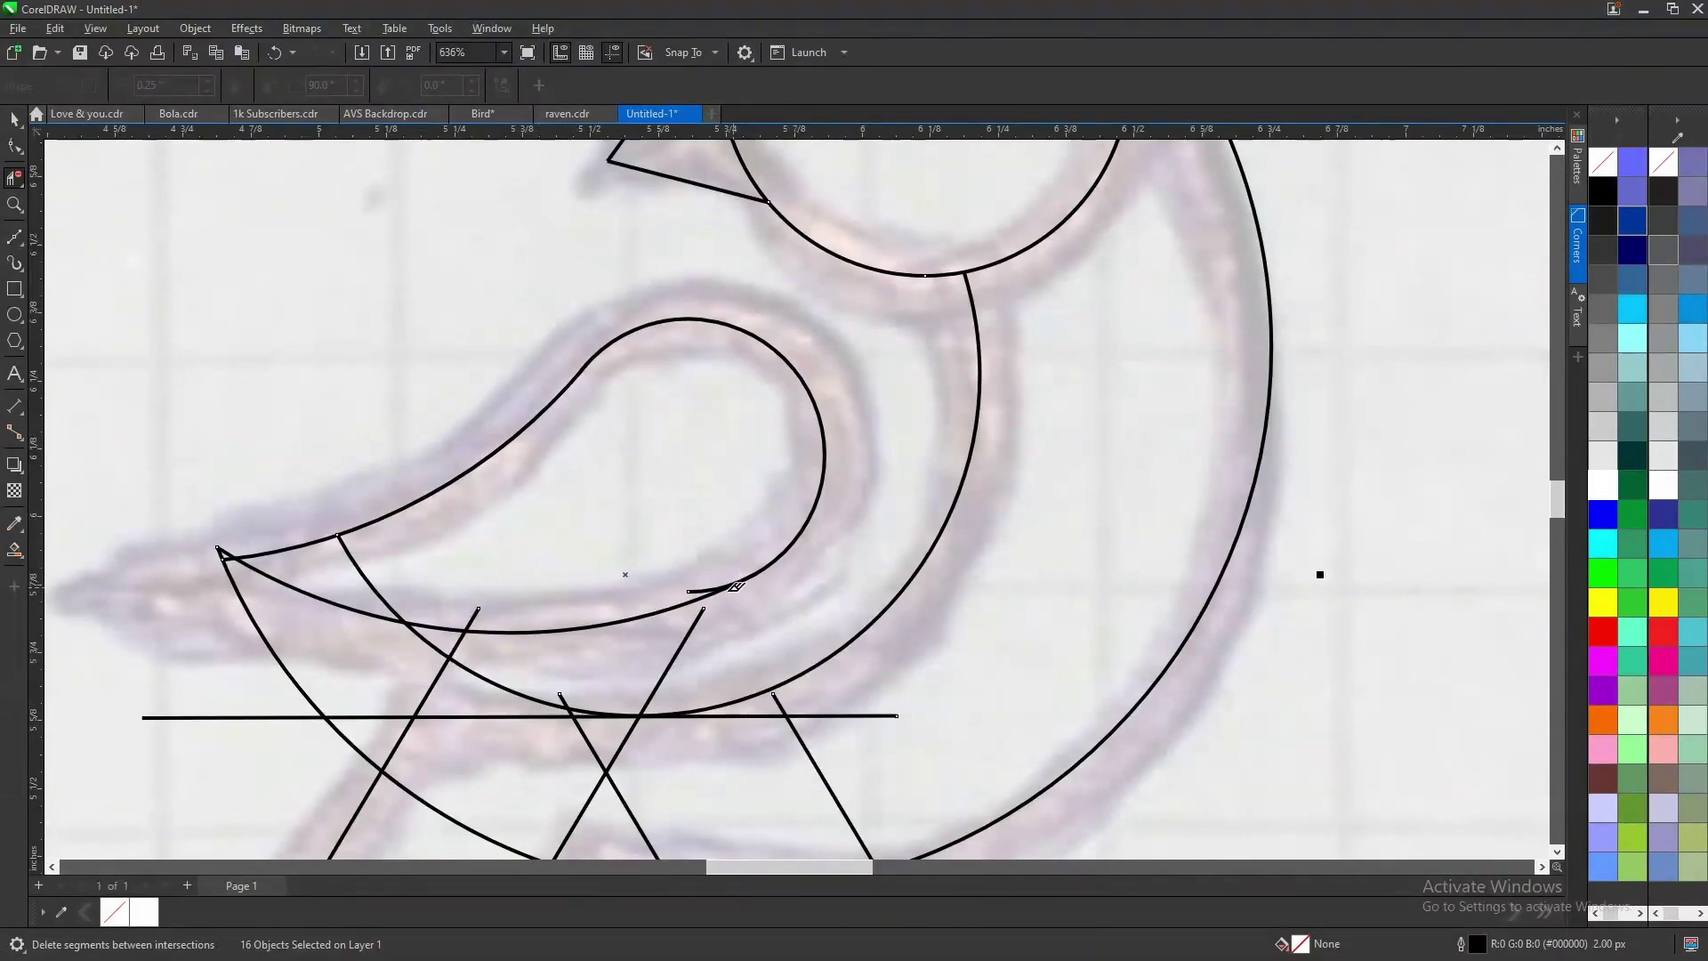
click(704, 569)
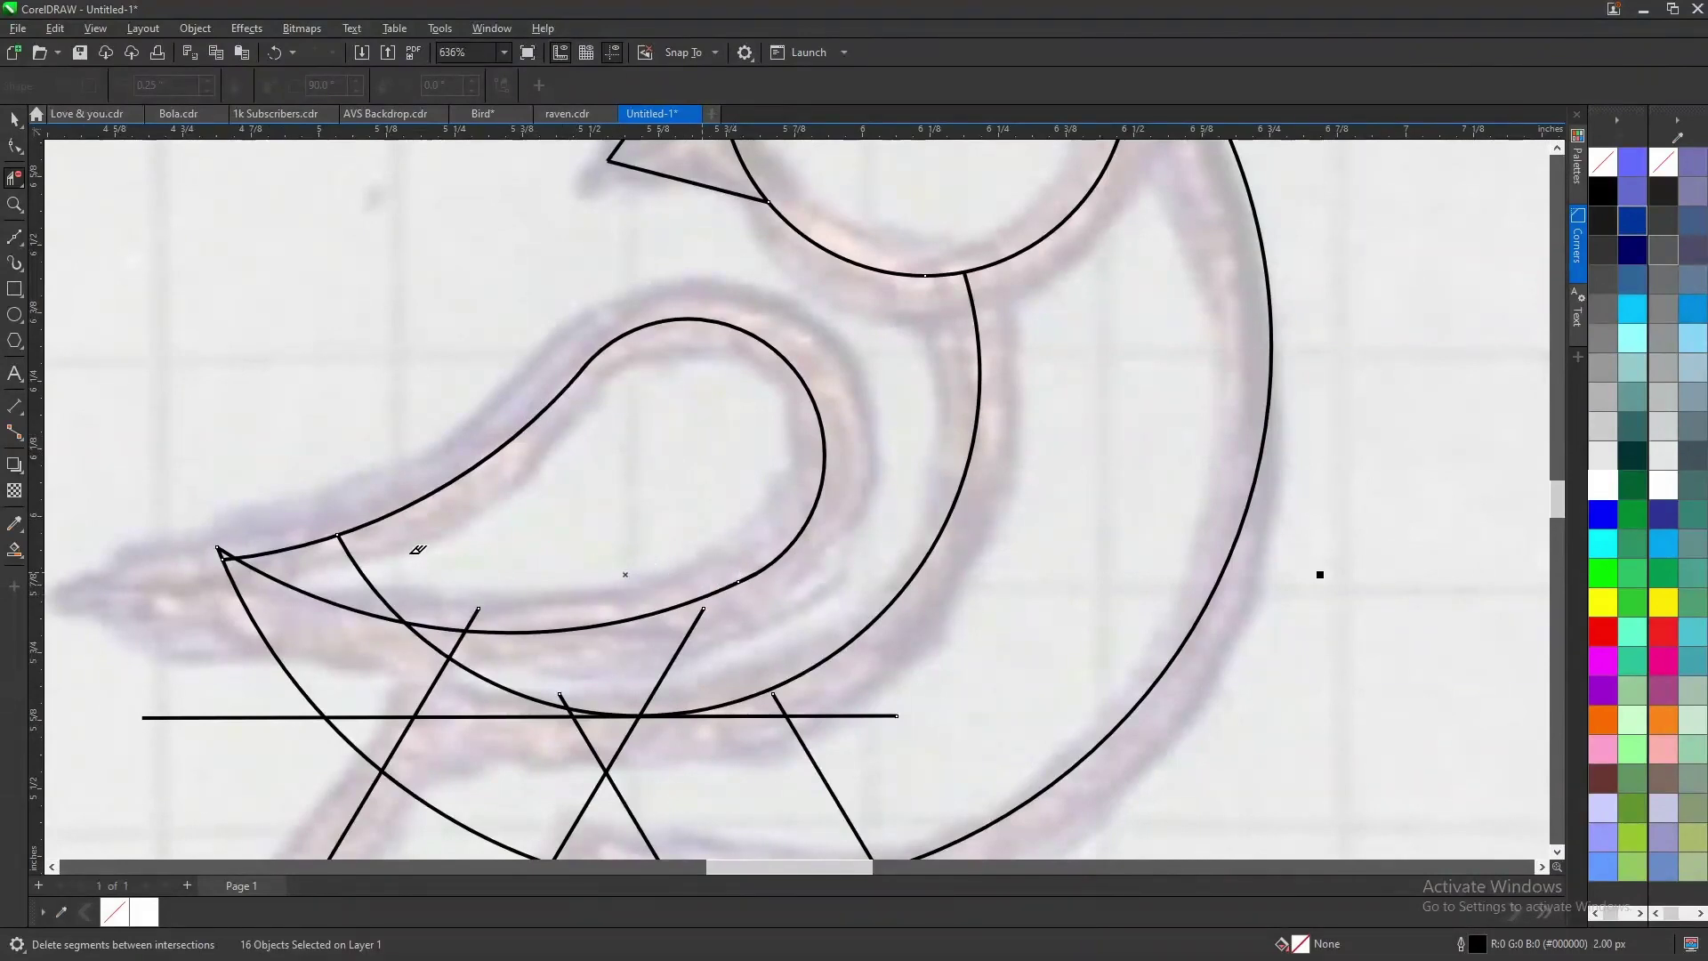
- Delete the breast circle's arc inside the wing, the stub beyond the wing tip, and the body circle's arc from the tip to the upper horizontal line
click(353, 565)
scroll(153, 553, up, 3)
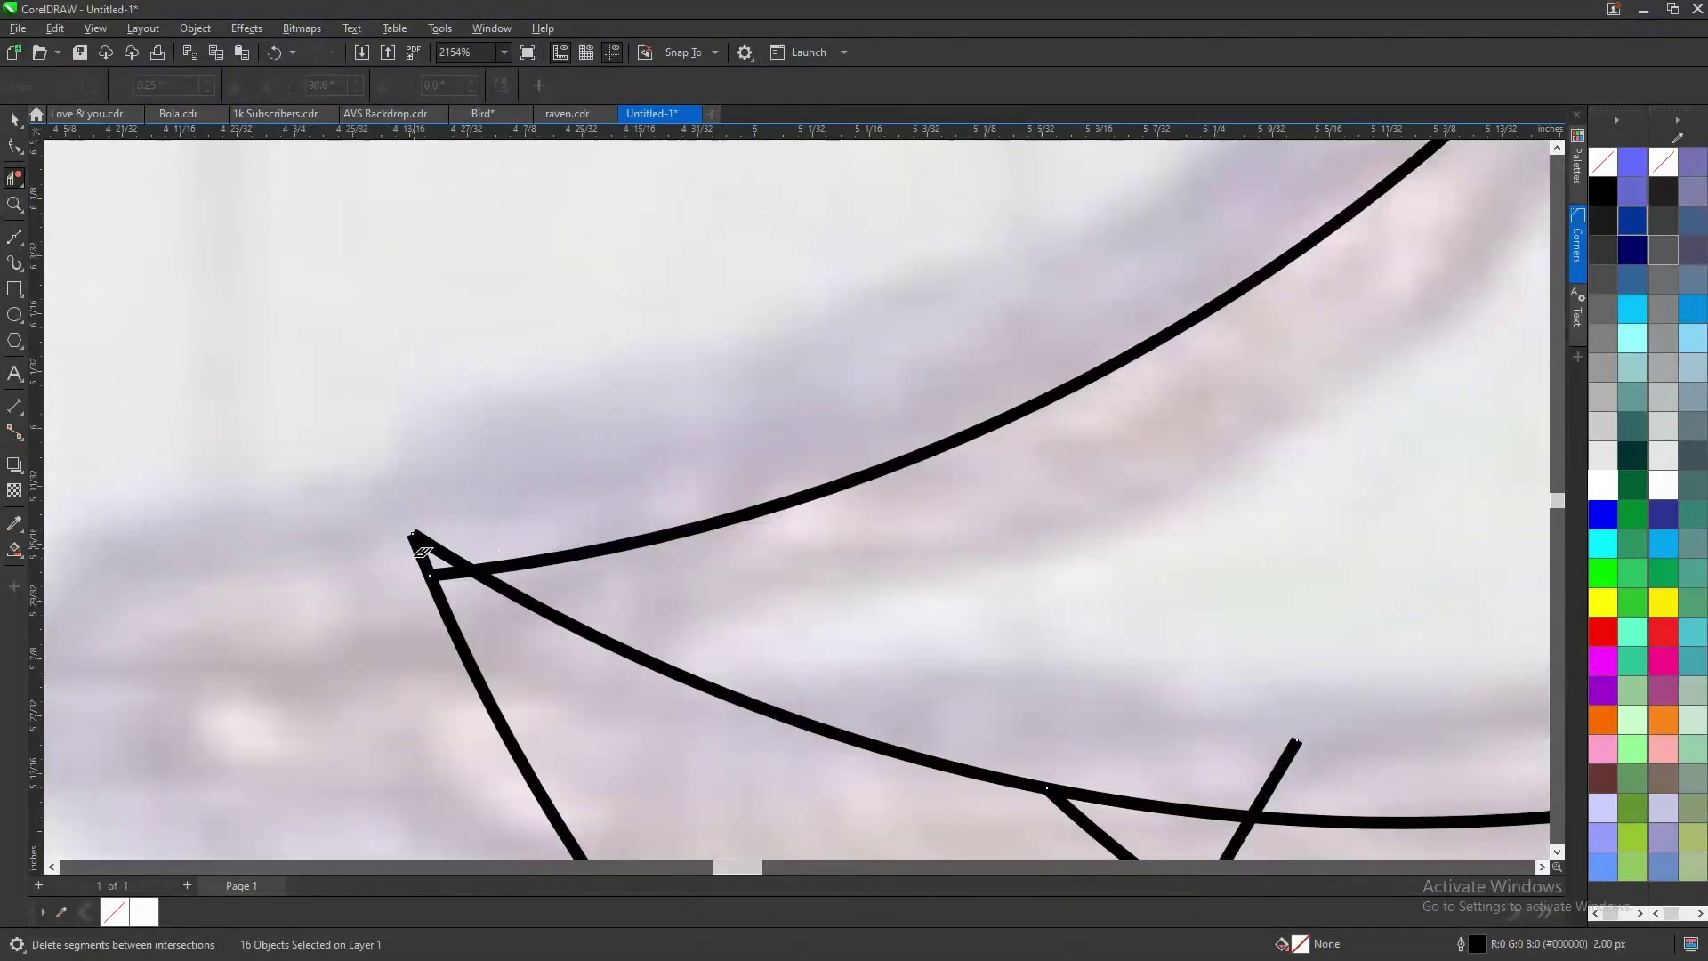
scroll(481, 533, down, 3)
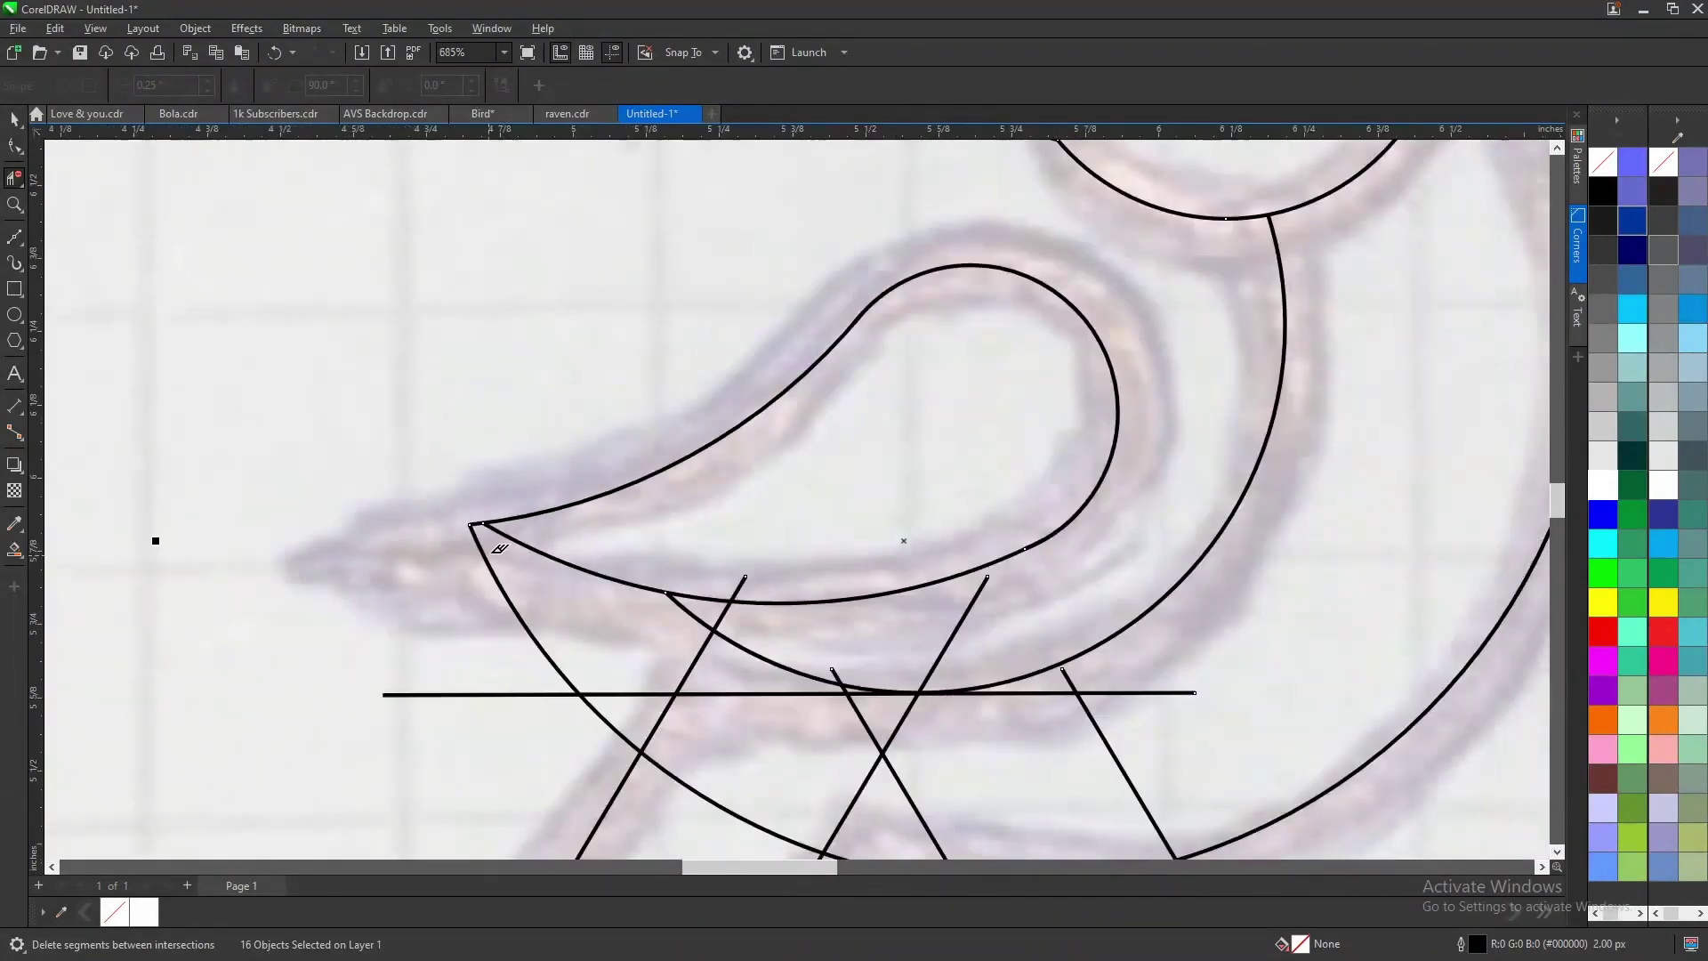
drag(400, 538, 491, 531)
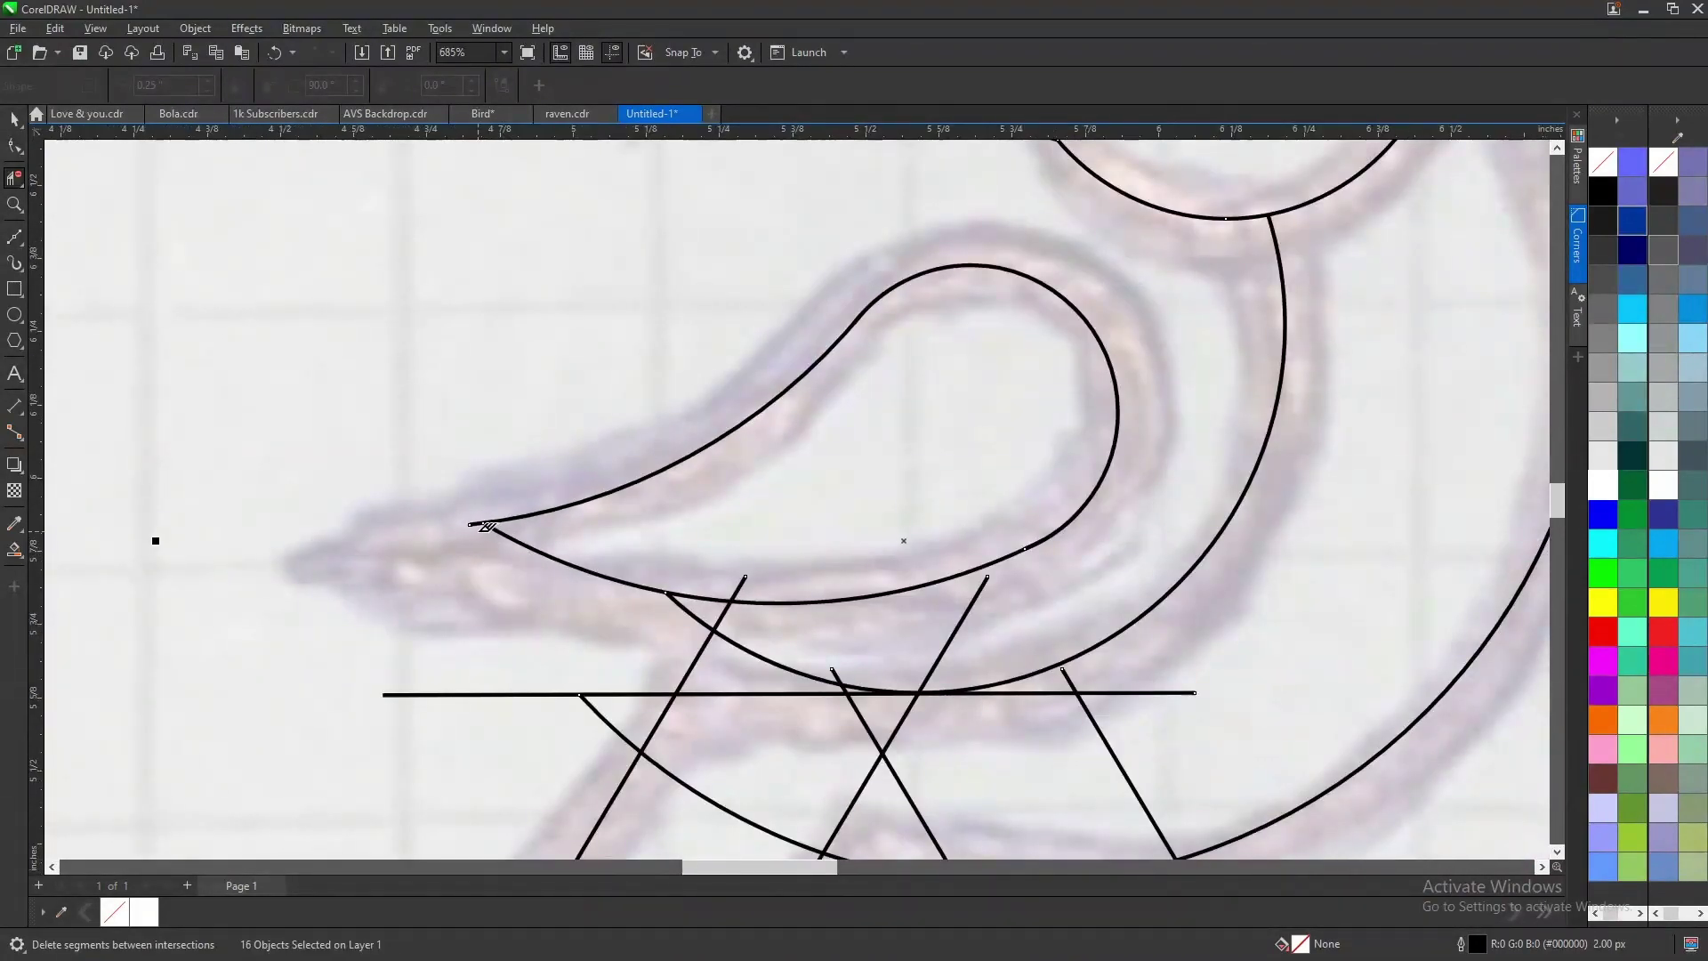
- Delete the breast circle's arc under the wing and the ends of the slanted lines rising above the upper horizontal line
scroll(460, 471, down, 4)
scroll(577, 531, up, 3)
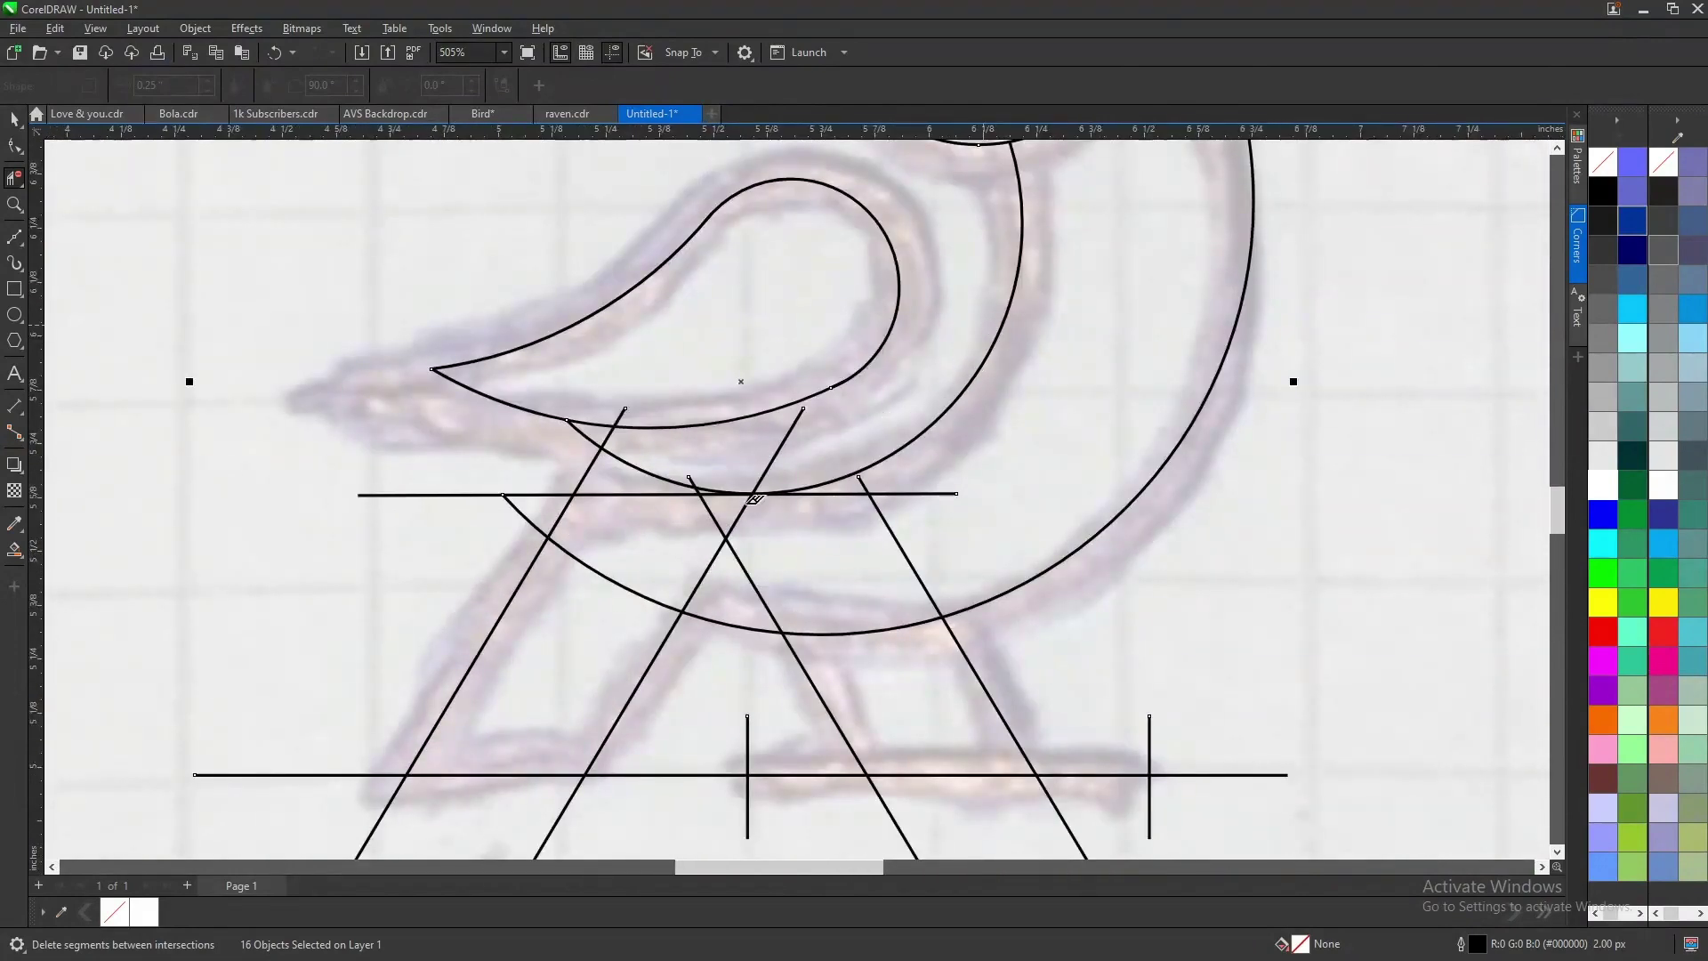
drag(684, 471, 556, 458)
scroll(643, 451, up, 2)
click(559, 425)
click(740, 506)
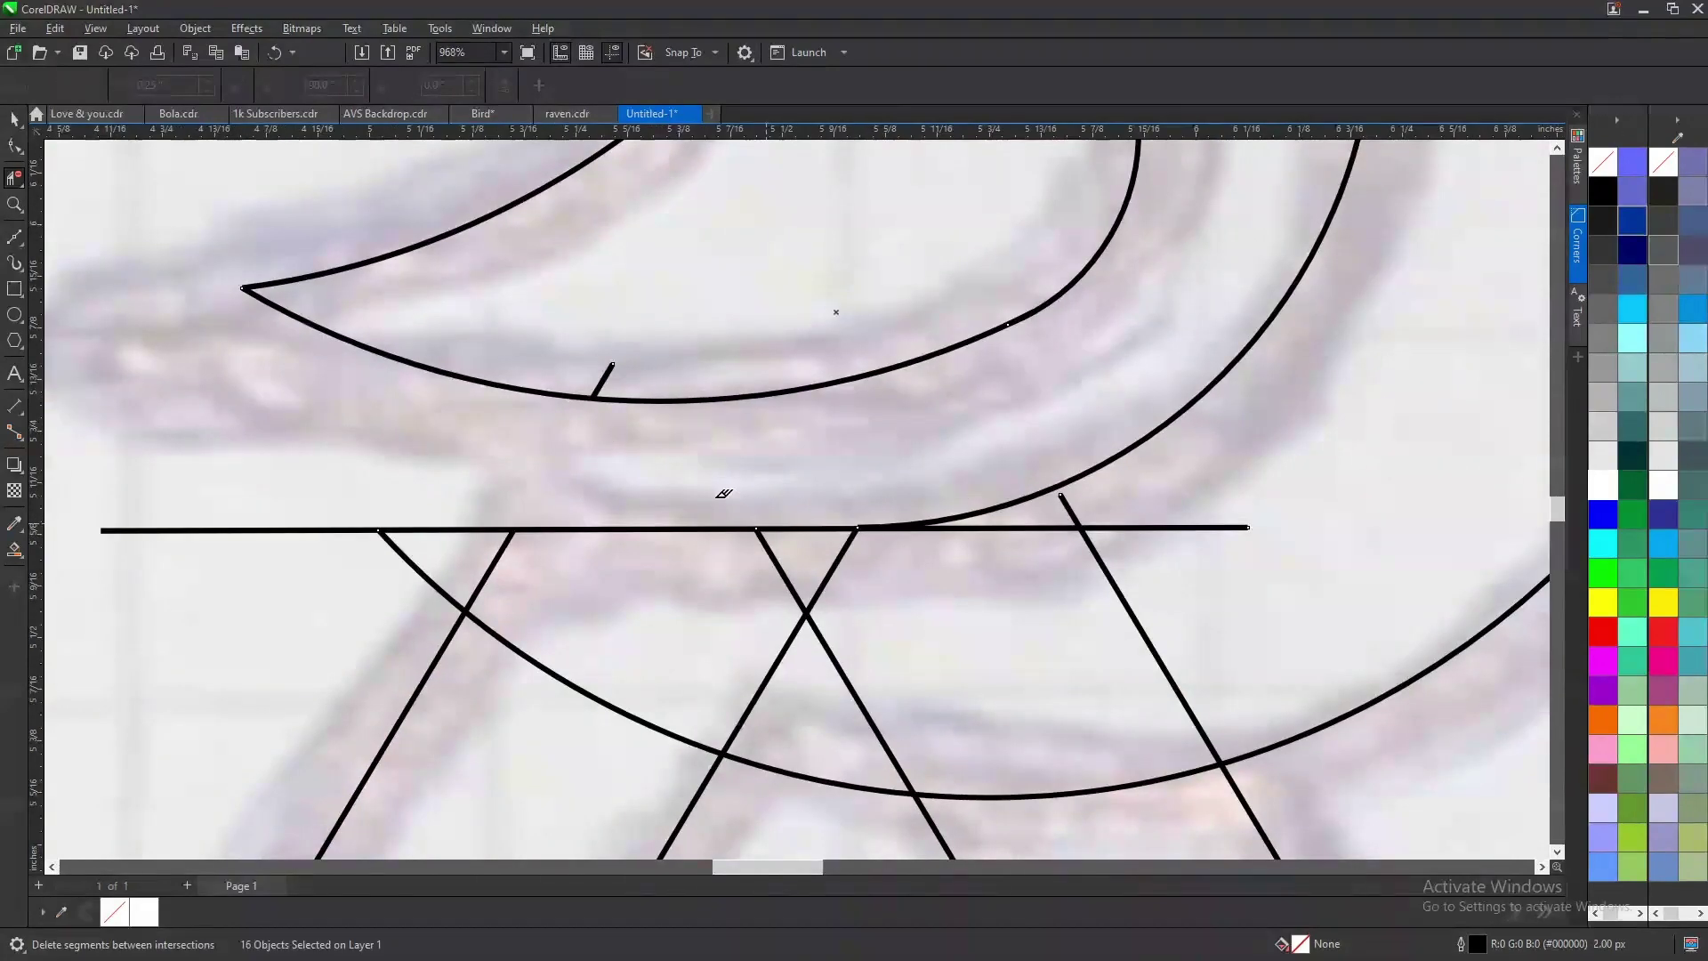
- Delete the body arc and horizontal line ends outside the tail, the tail lines' ends below the baseline, and the baseline between tail and foot
scroll(765, 485, down, 2)
scroll(666, 521, down, 1)
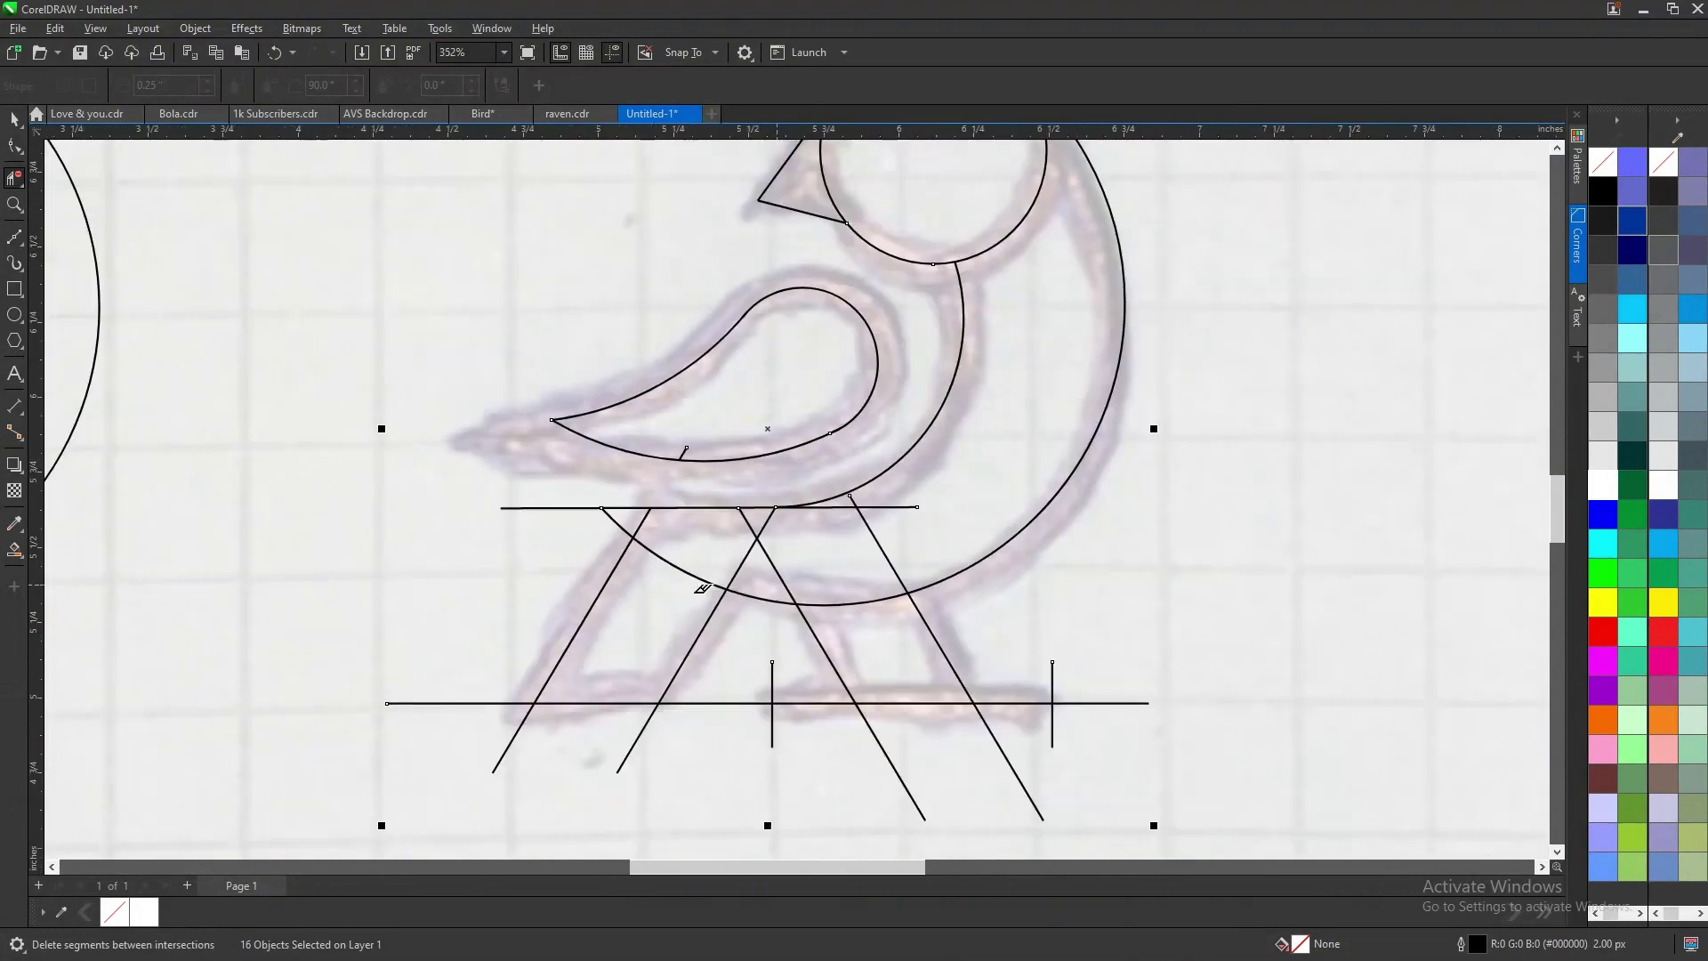
click(618, 523)
click(569, 508)
click(481, 704)
drag(474, 746, 705, 792)
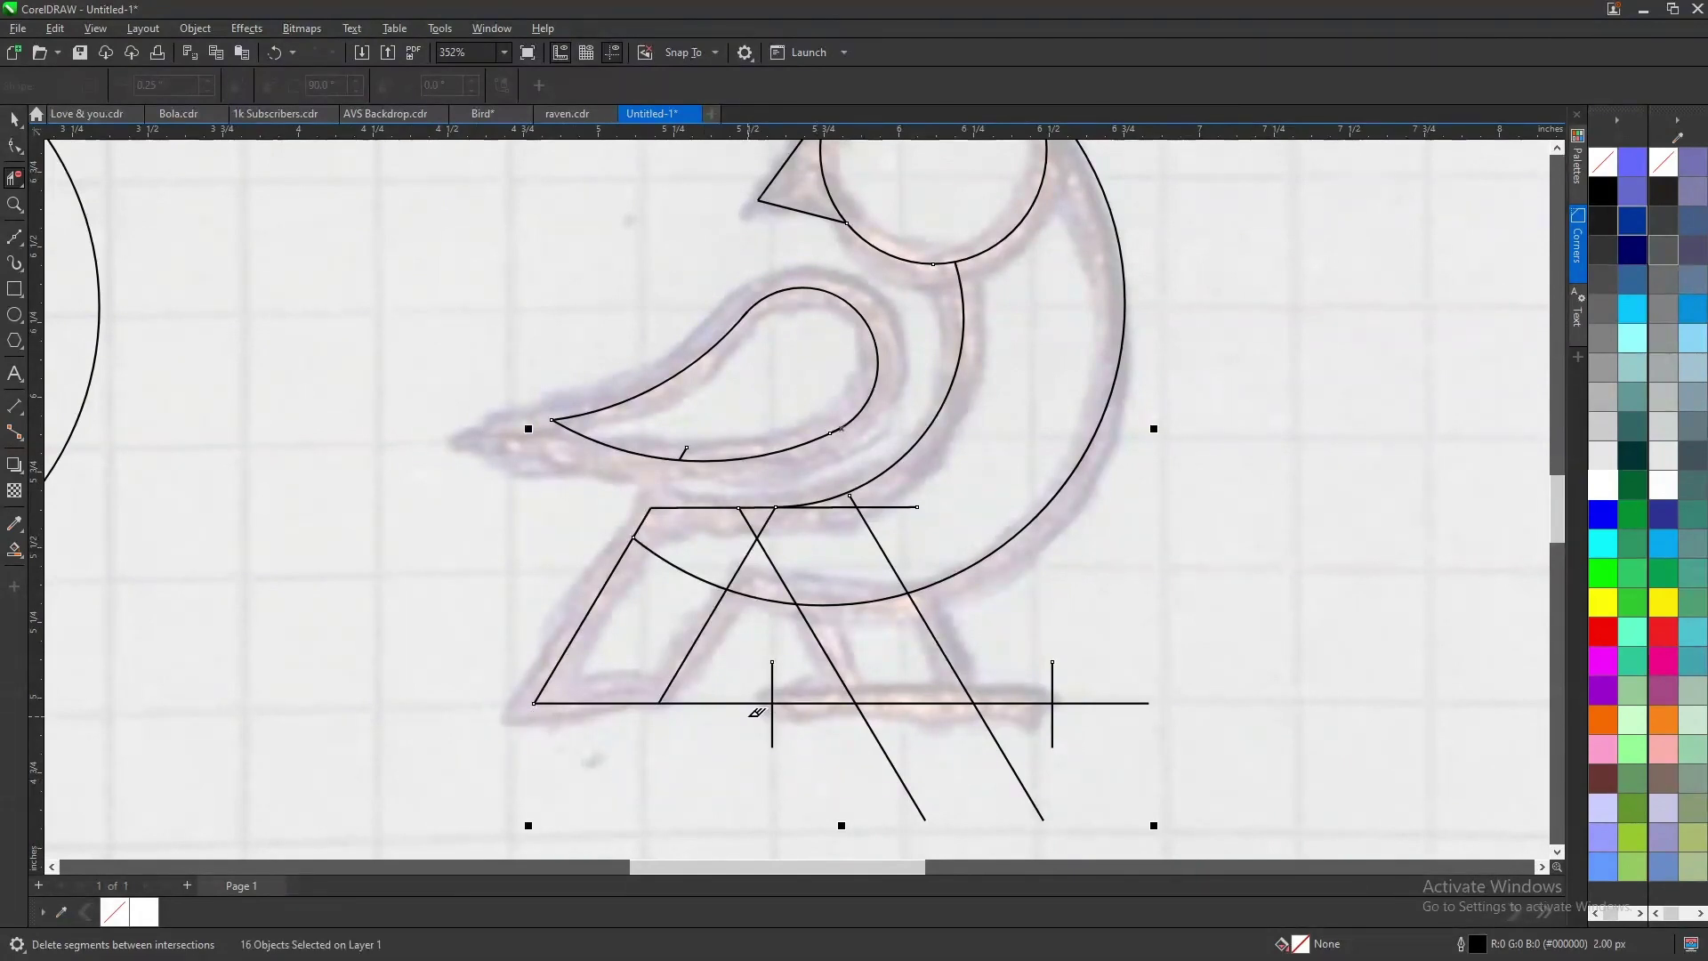
scroll(762, 708, up, 1)
drag(708, 722, 709, 724)
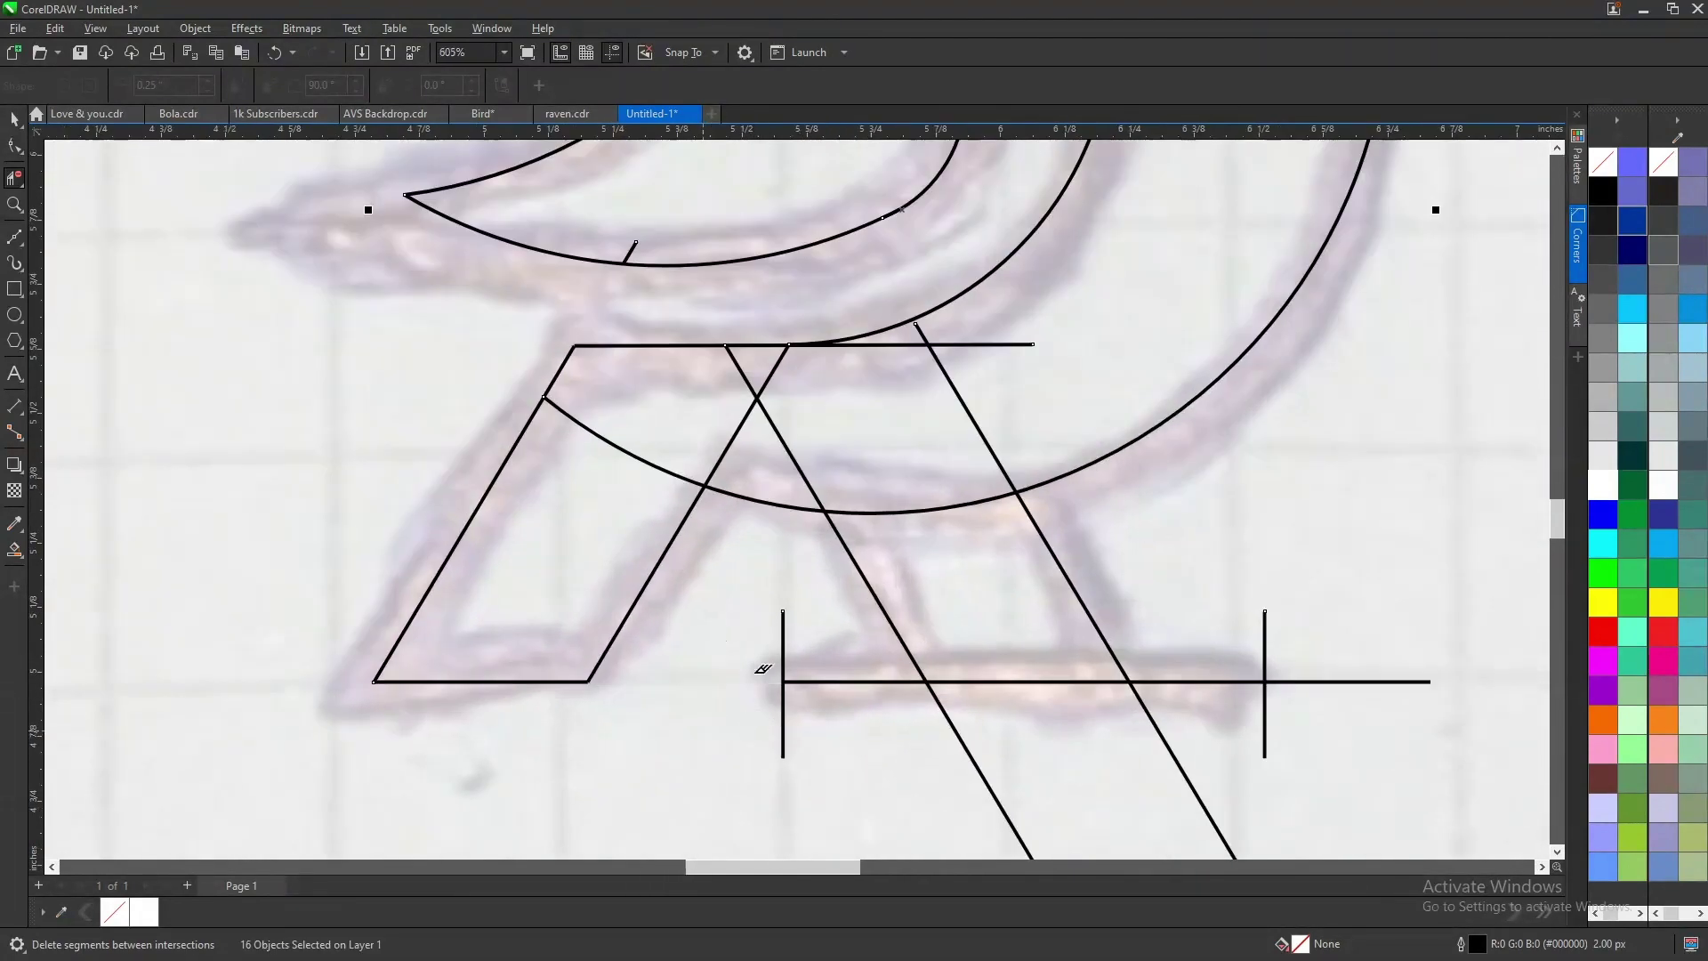
- Delete the vertical marks at both ends of the foot line, the baseline's excess beyond them, and the leg lines' ends below it
click(782, 658)
click(783, 722)
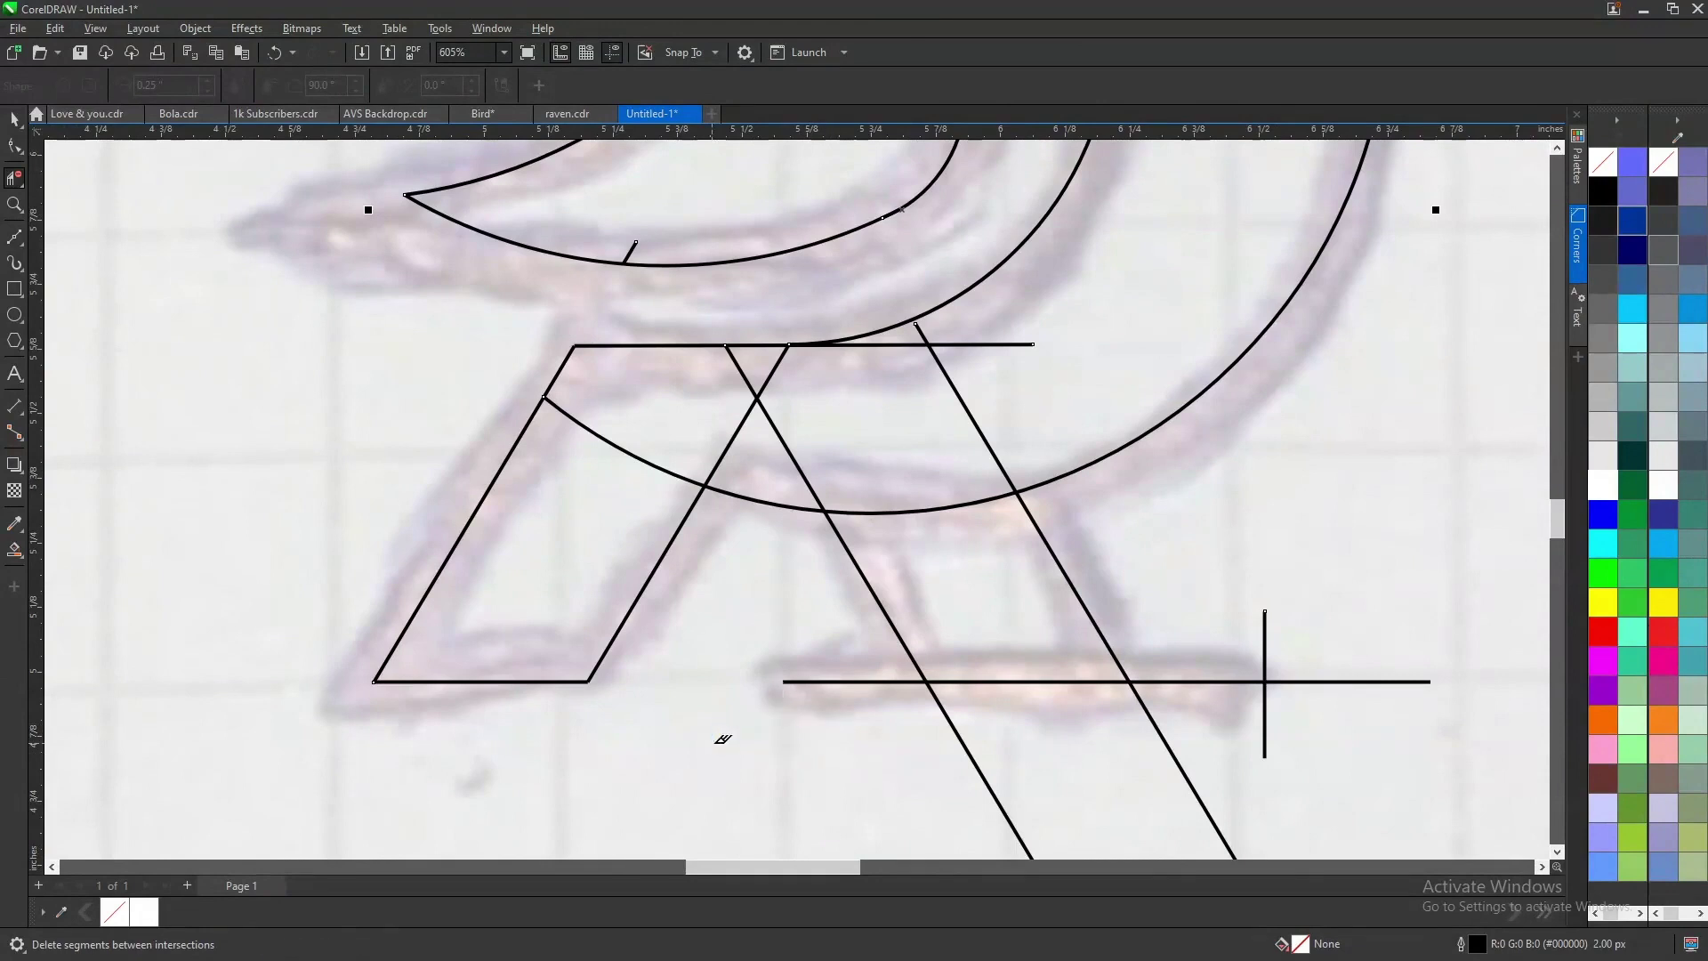
scroll(956, 712, down, 1)
click(1201, 698)
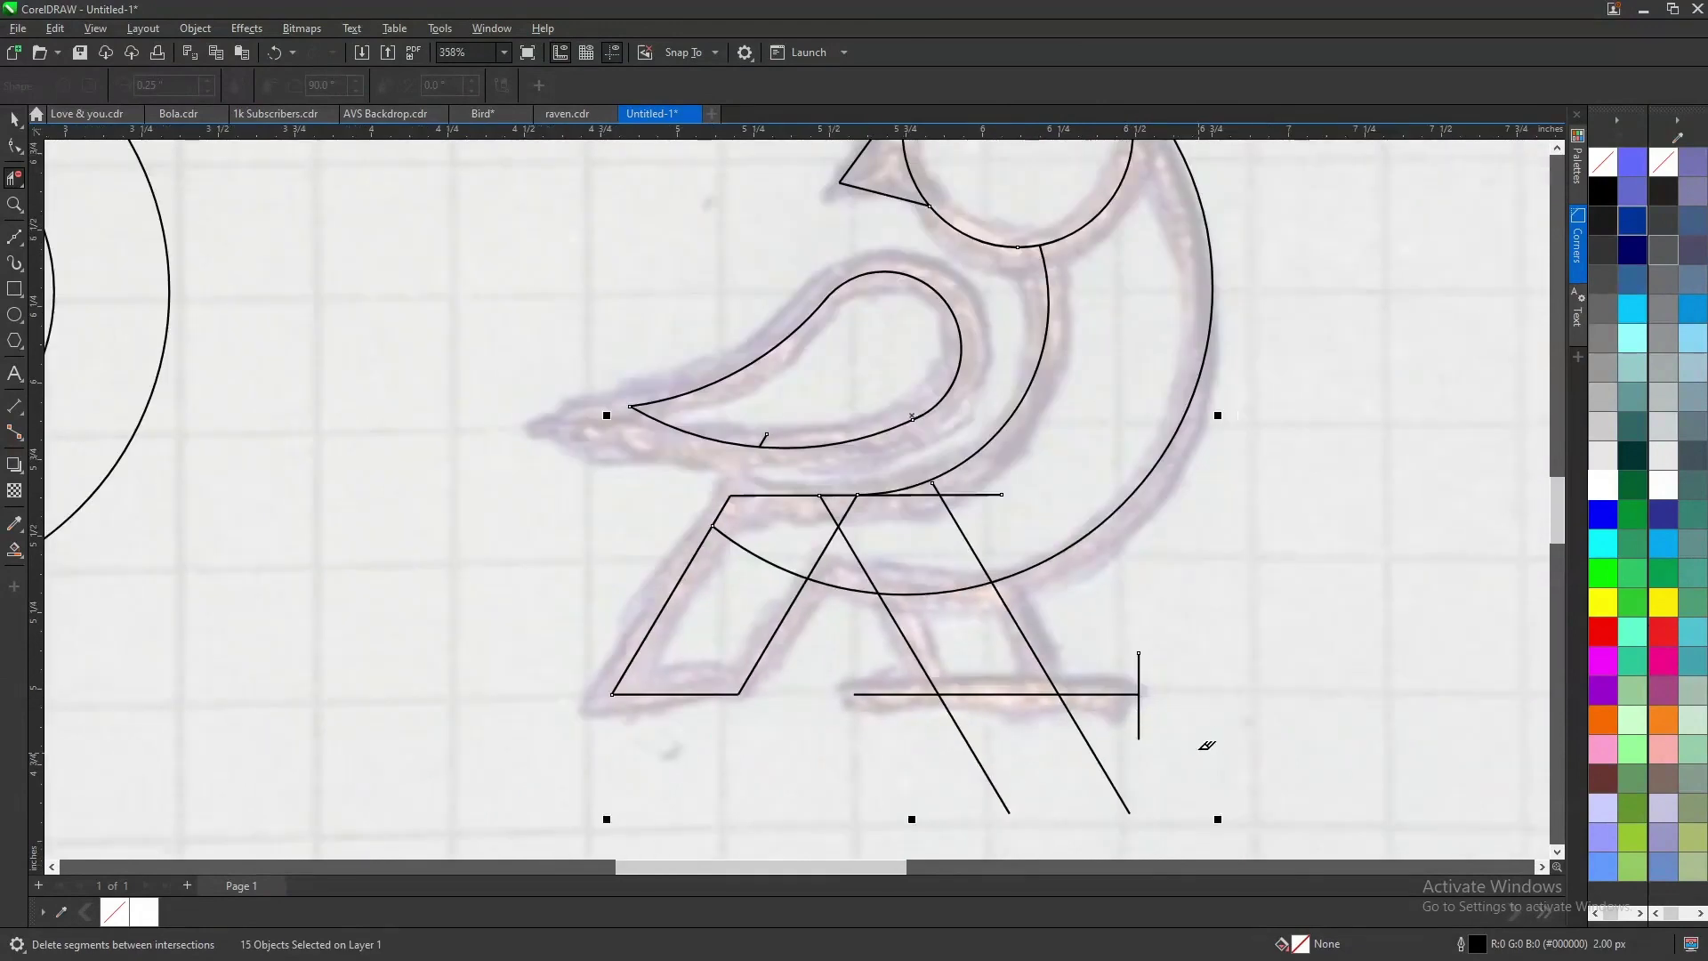
click(1138, 680)
click(1136, 717)
drag(956, 743, 1130, 749)
- Delete the leg, tail and horizontal line segments crossing the body, the body arc across the tail, and the line stub inside the wing
scroll(973, 594, up, 2)
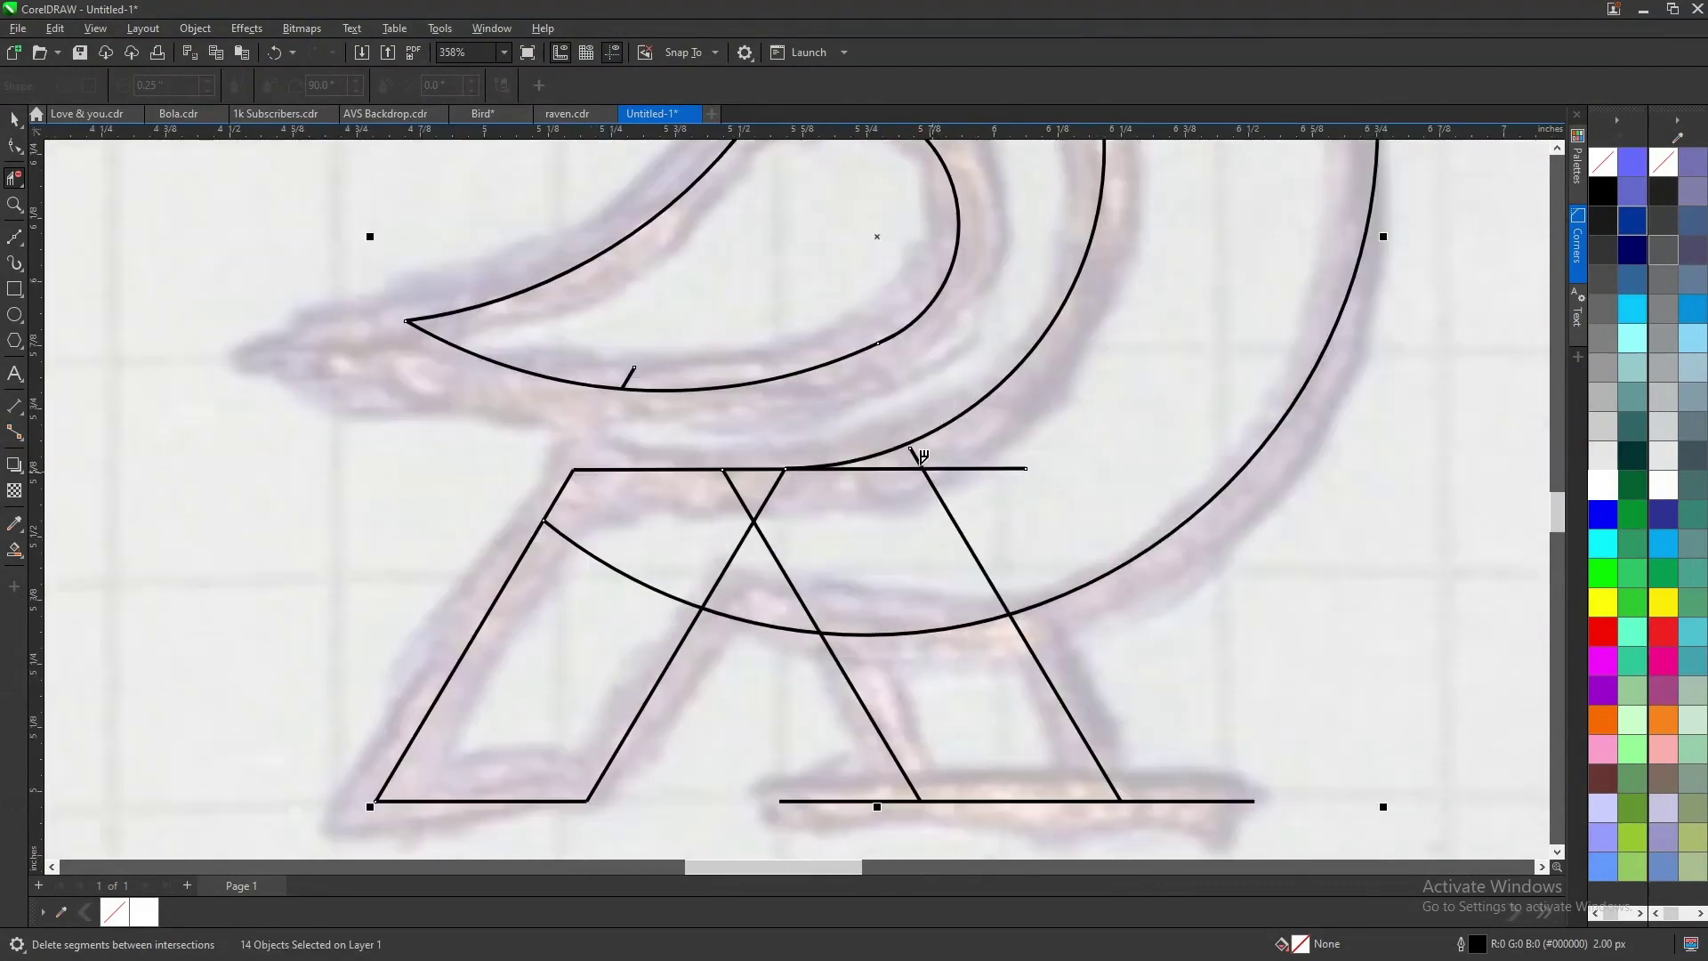
drag(915, 451, 959, 502)
drag(782, 534, 771, 562)
scroll(857, 540, down, 3)
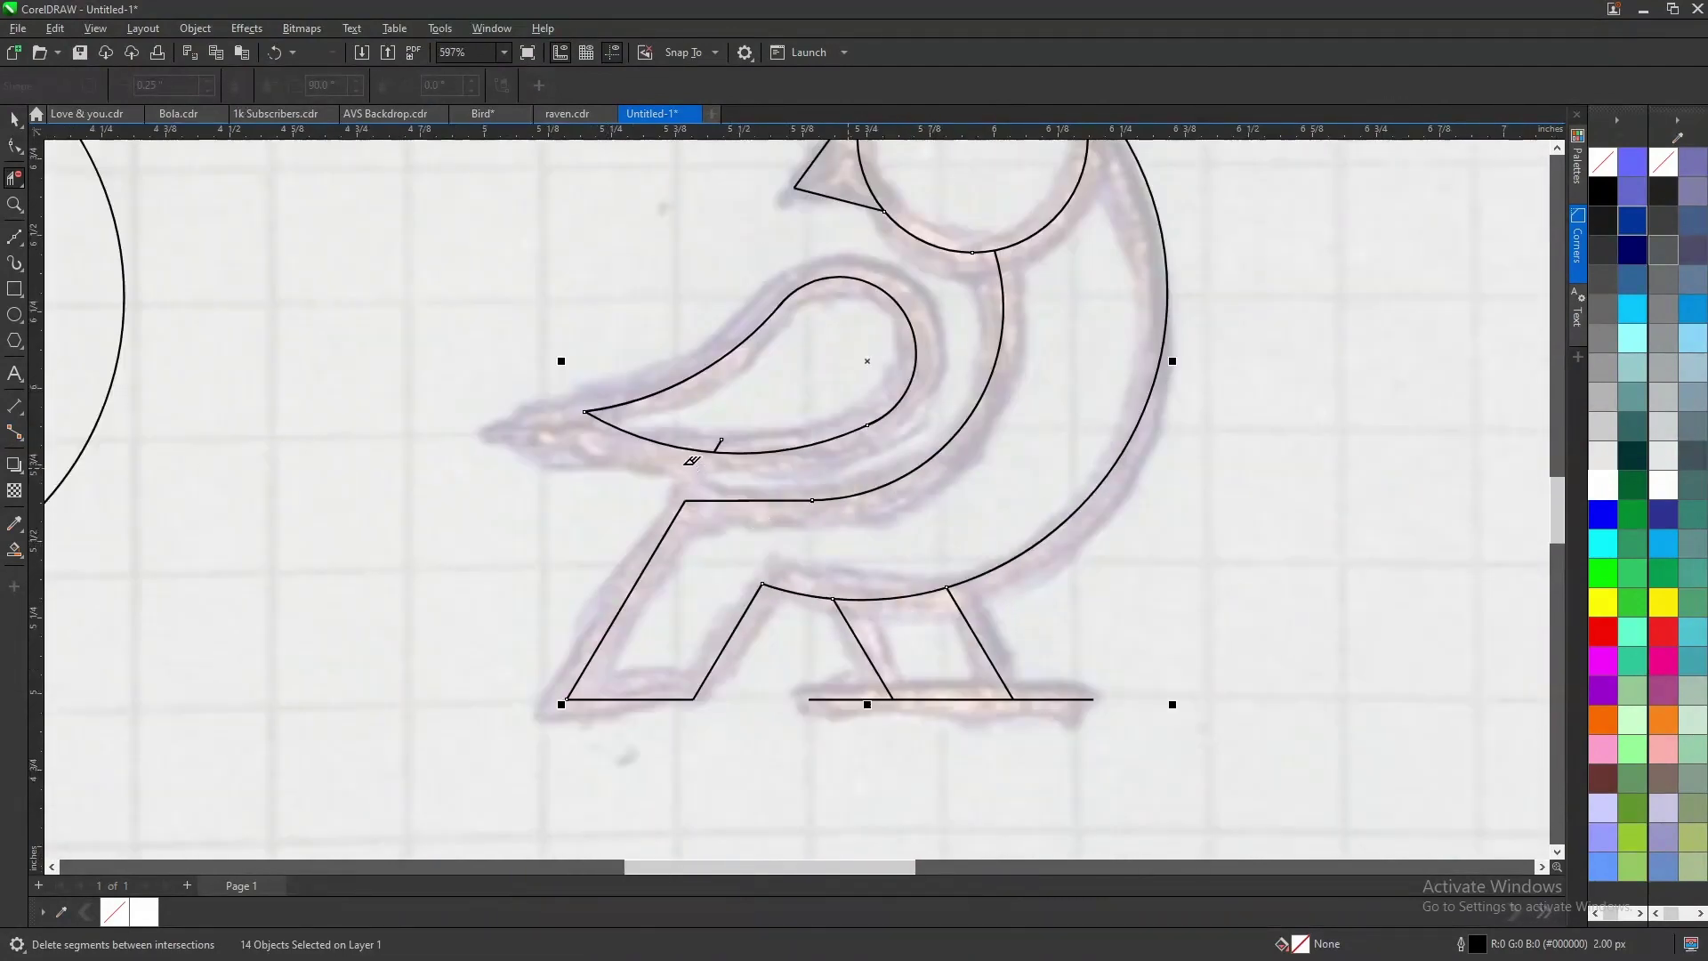
scroll(789, 414, up, 5)
click(777, 431)
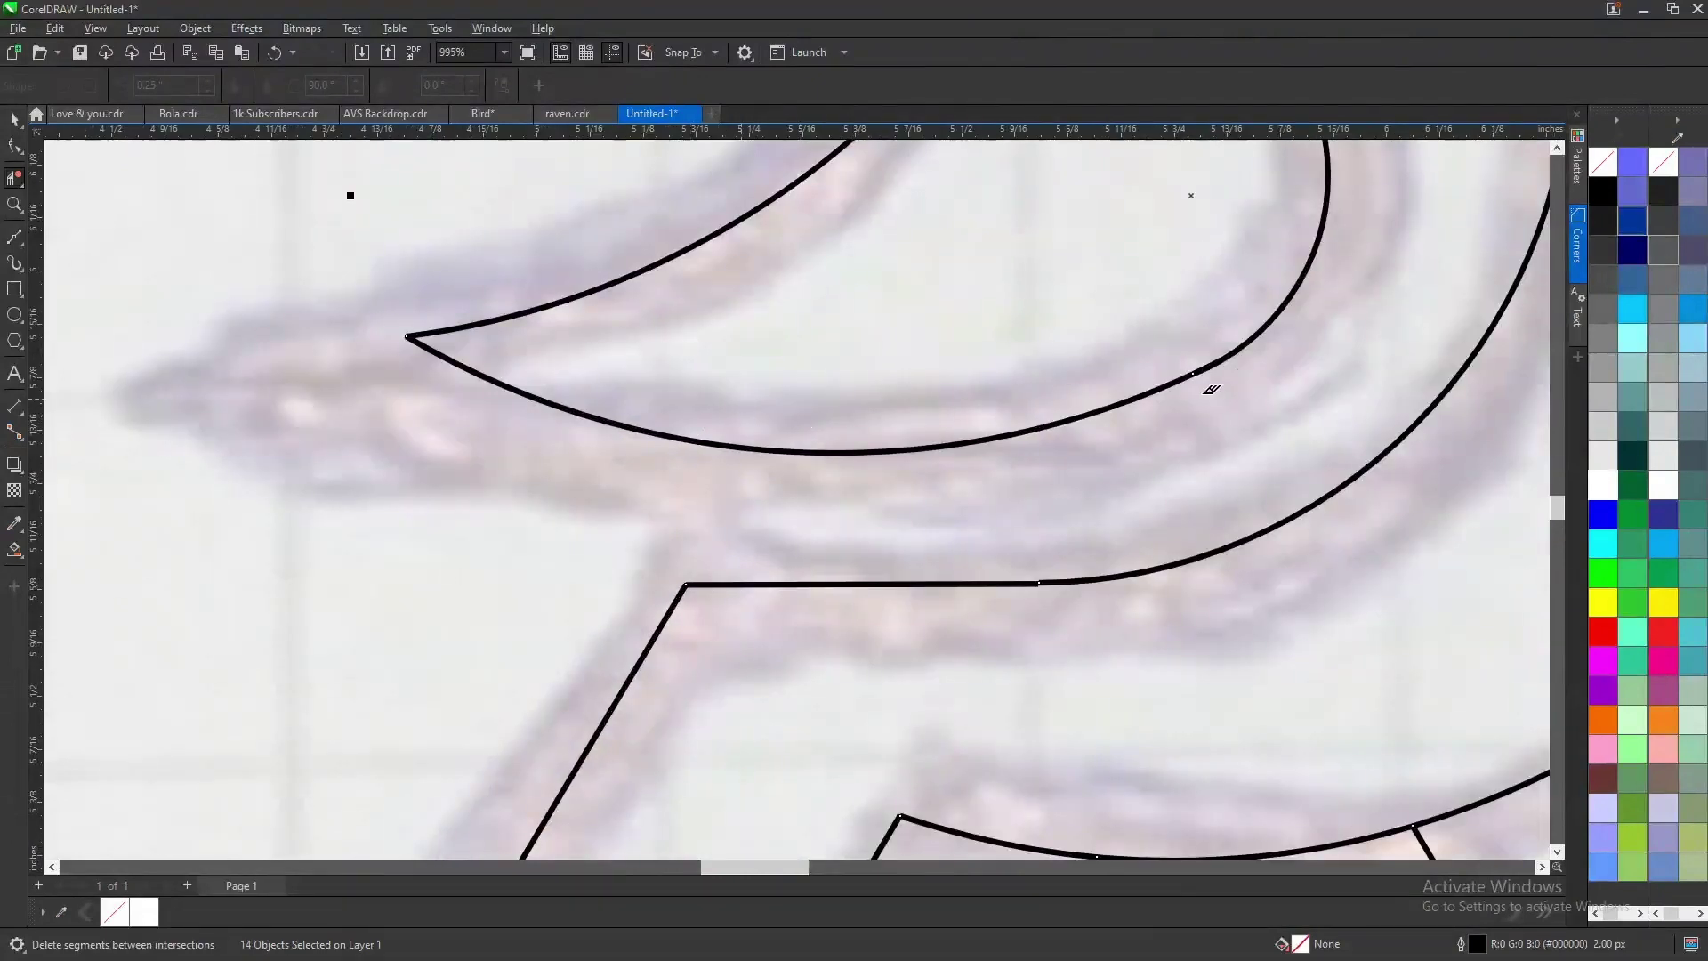
- Select all the trimmed bird segments and combine them into a single curve
scroll(1170, 384, down, 5)
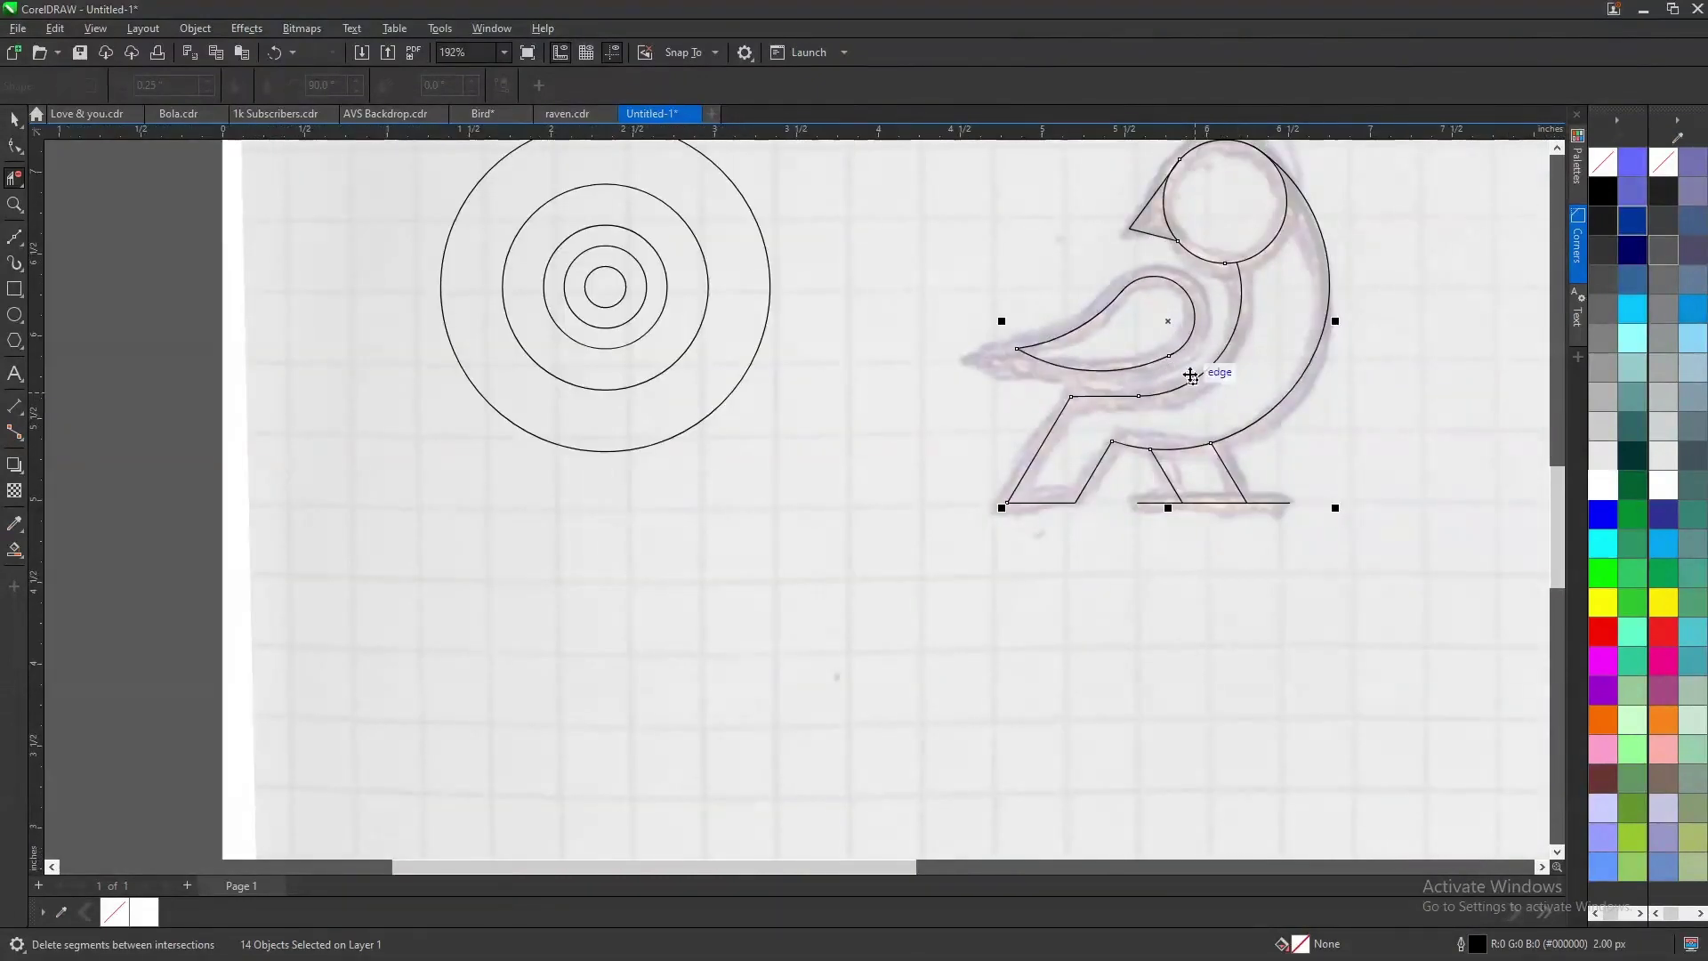
key(space)
scroll(756, 445, down, 3)
drag(524, 222, 1185, 559)
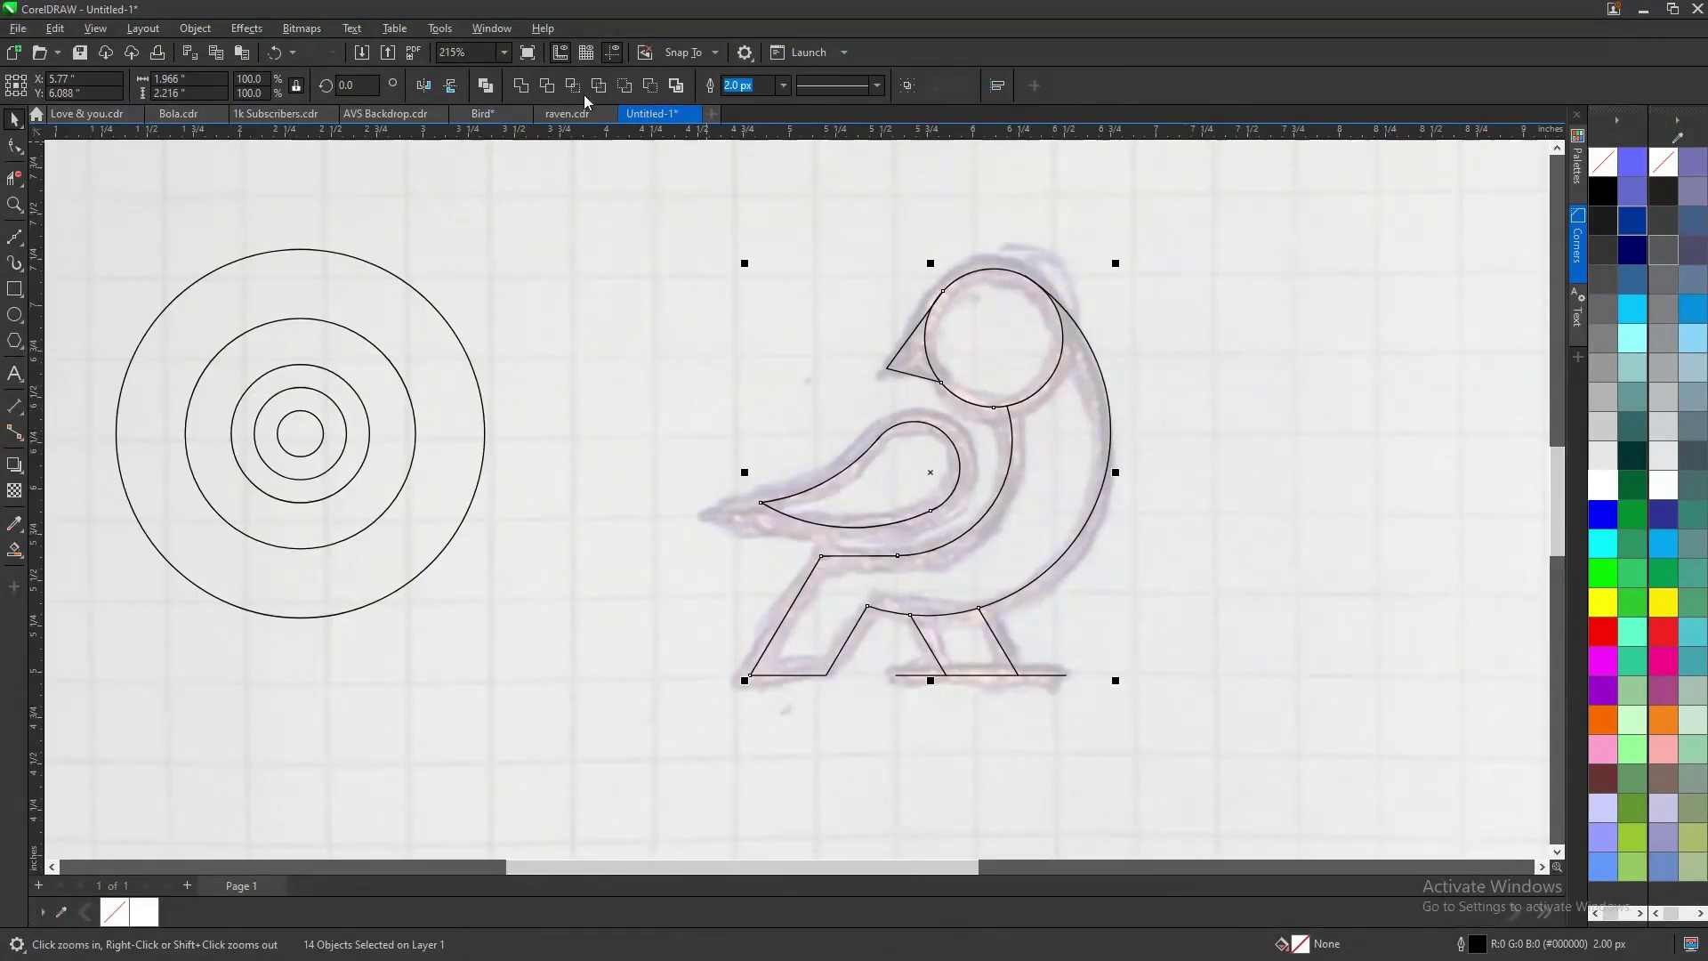
key(F10)
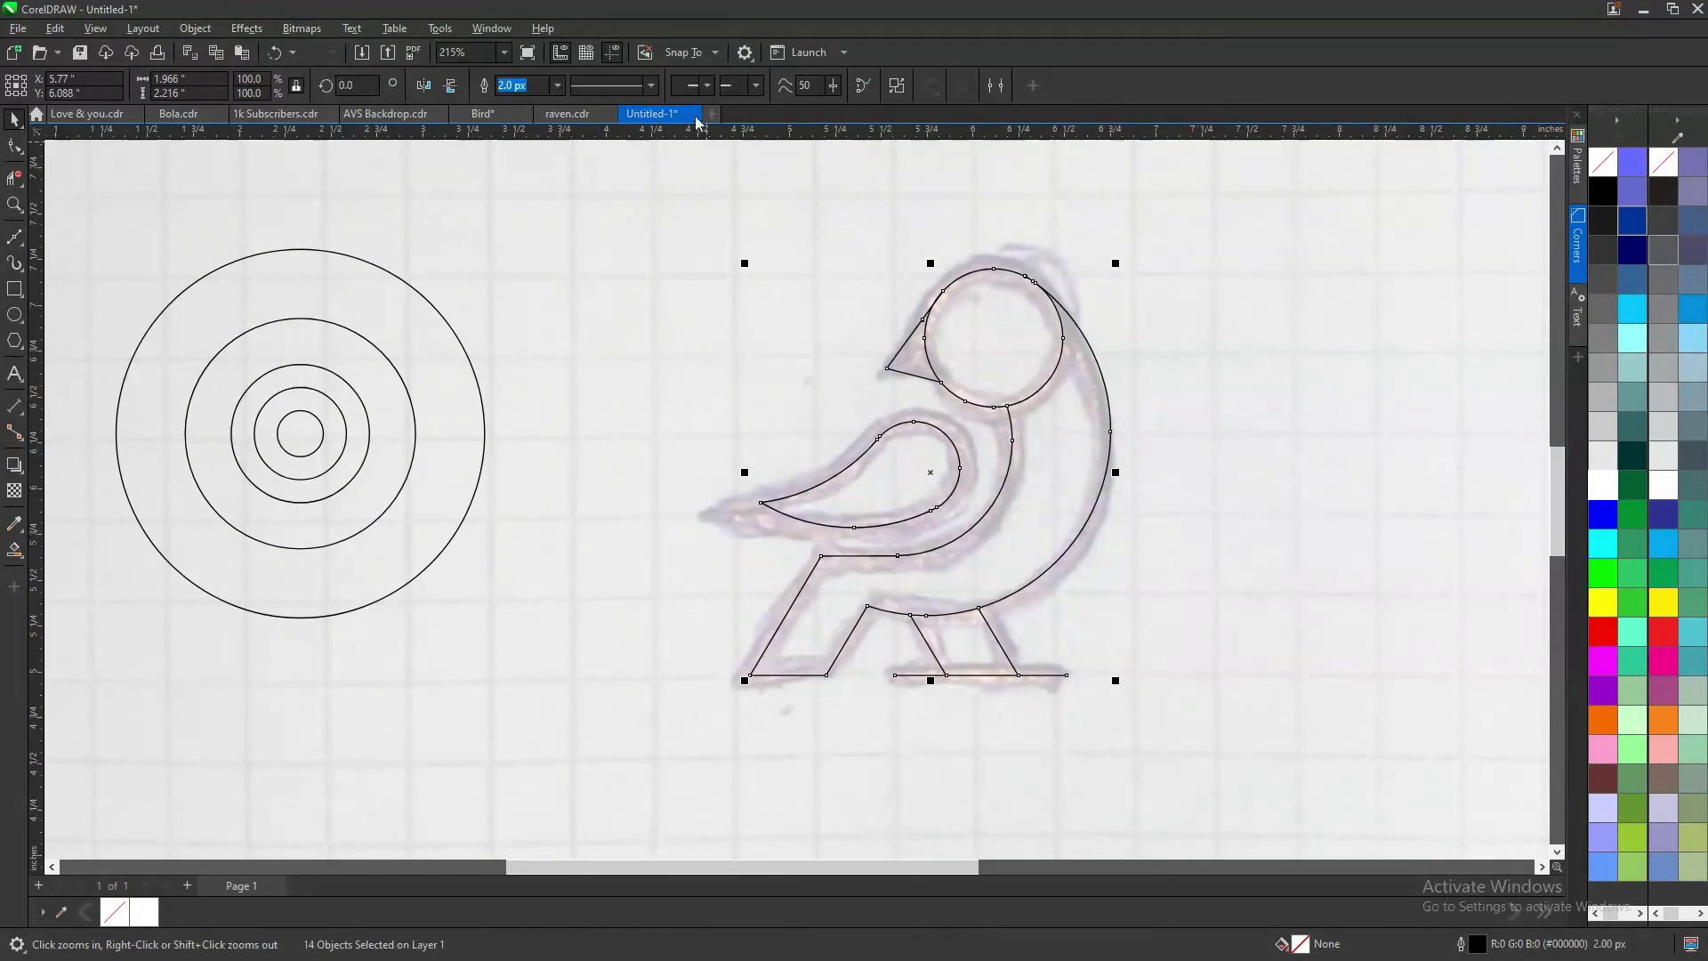
- Set the bird curve's outline width to 40 px
click(558, 86)
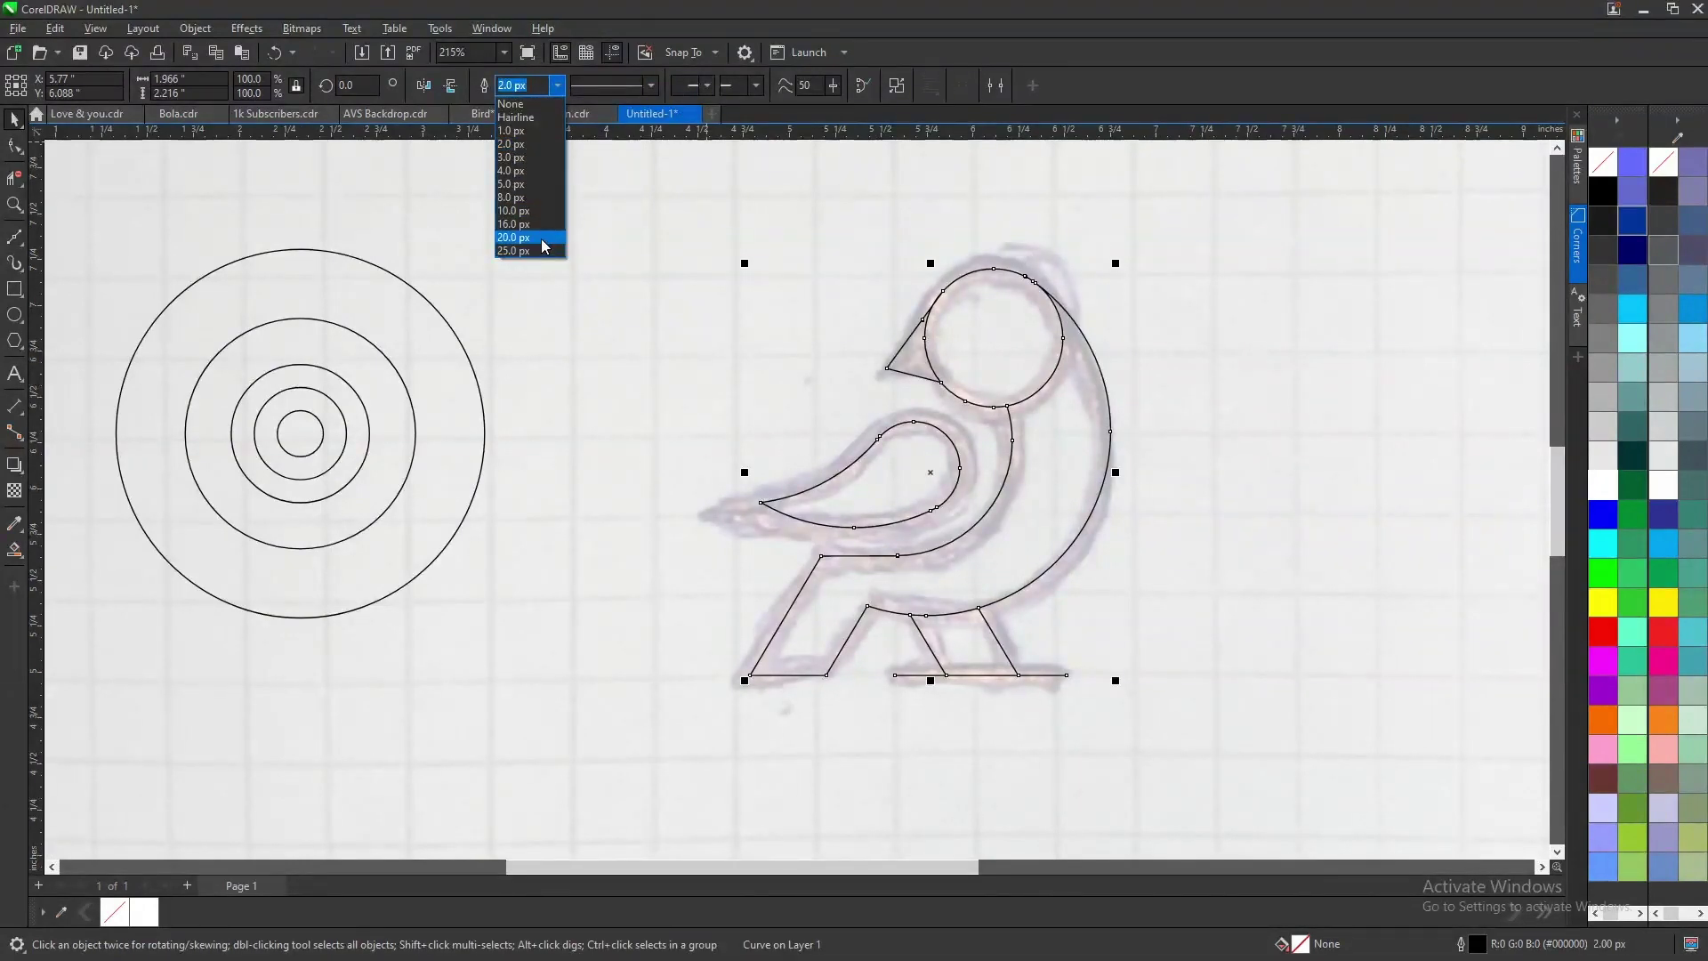
click(544, 240)
click(543, 85)
text(40)
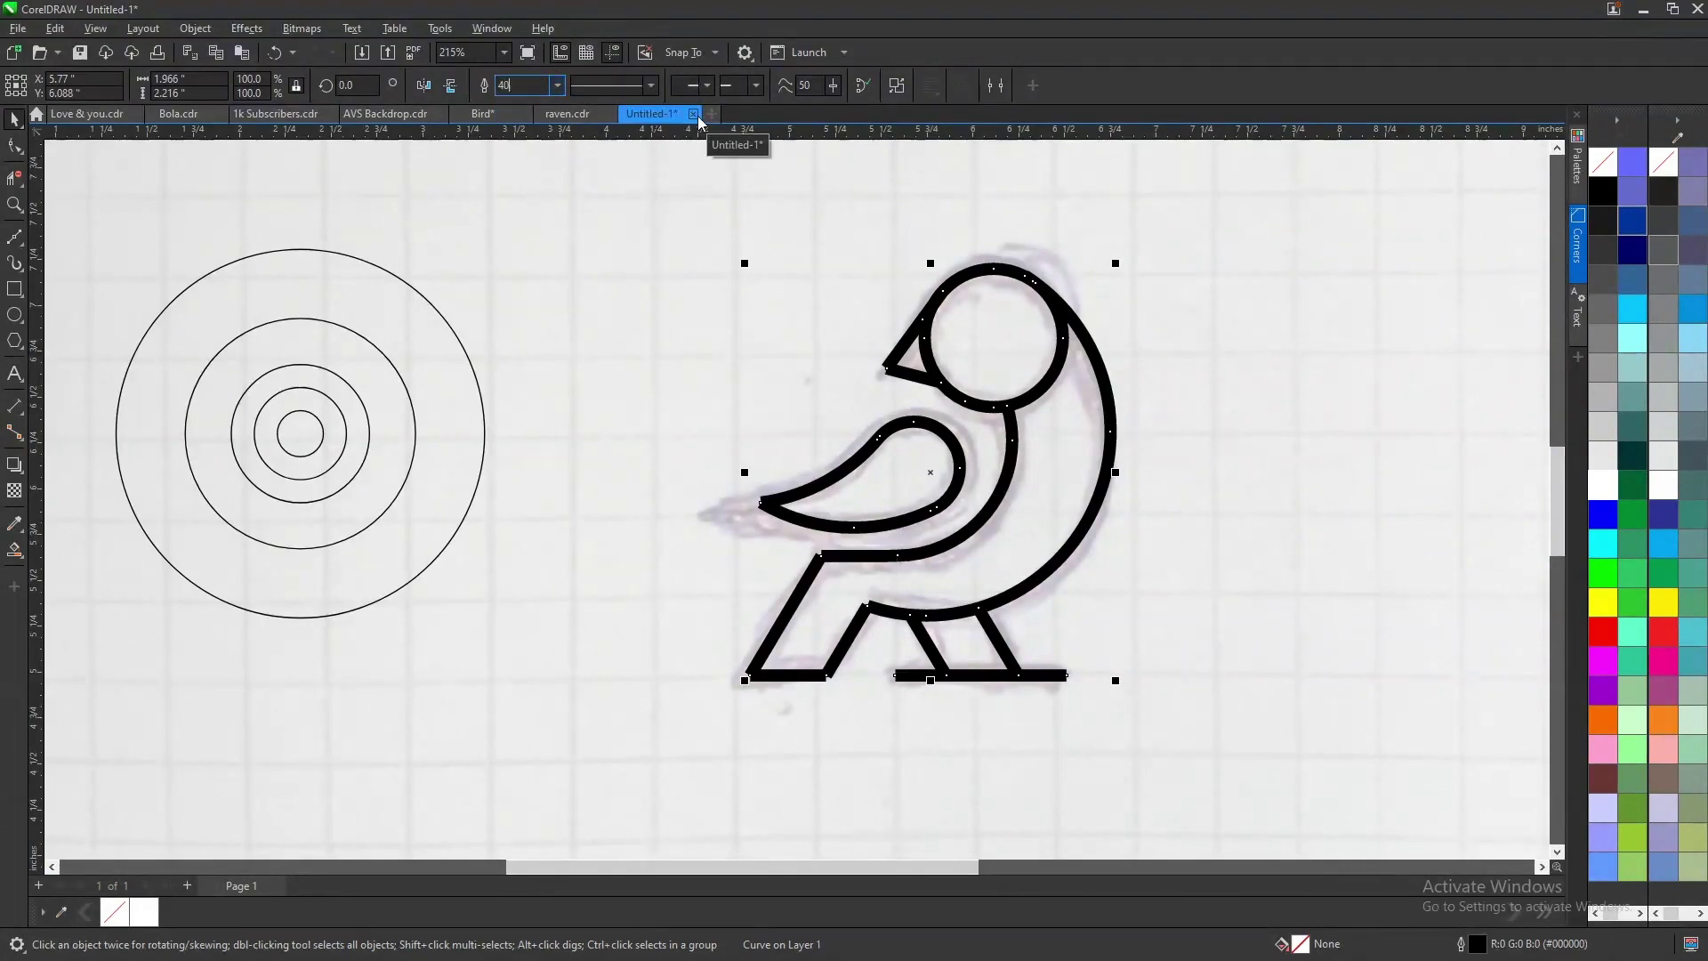
key(Return)
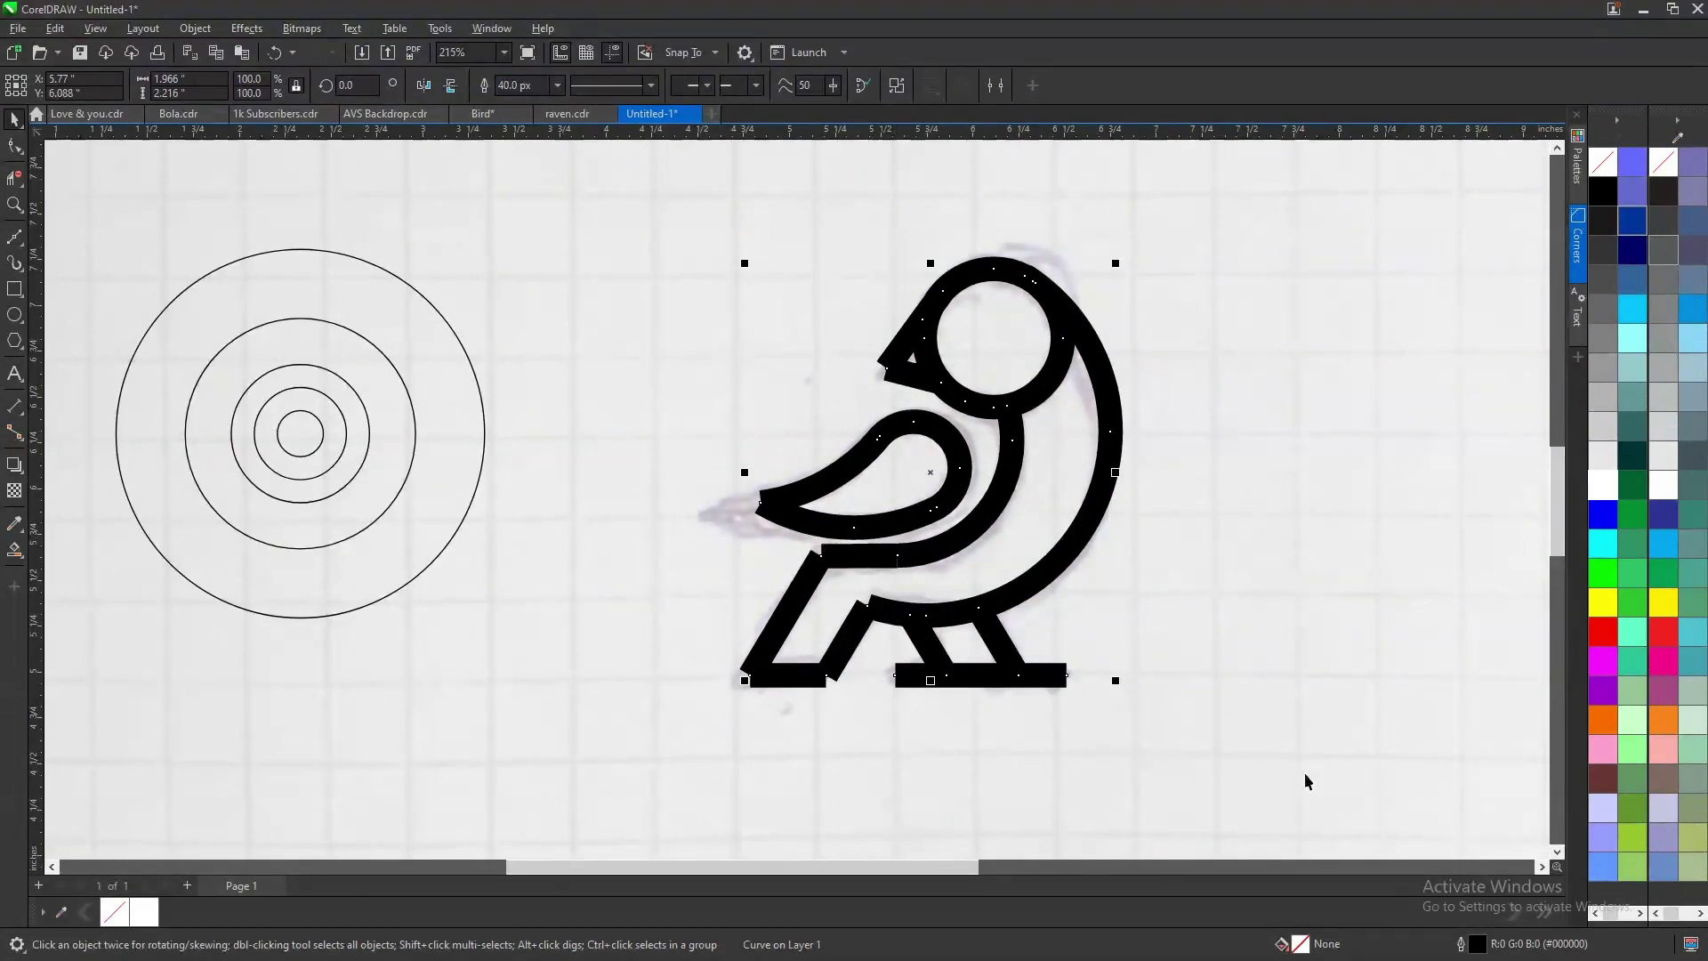
- Apply round line caps and round corners to the bird's outline through the Outline Pen settings
double_click(1465, 947)
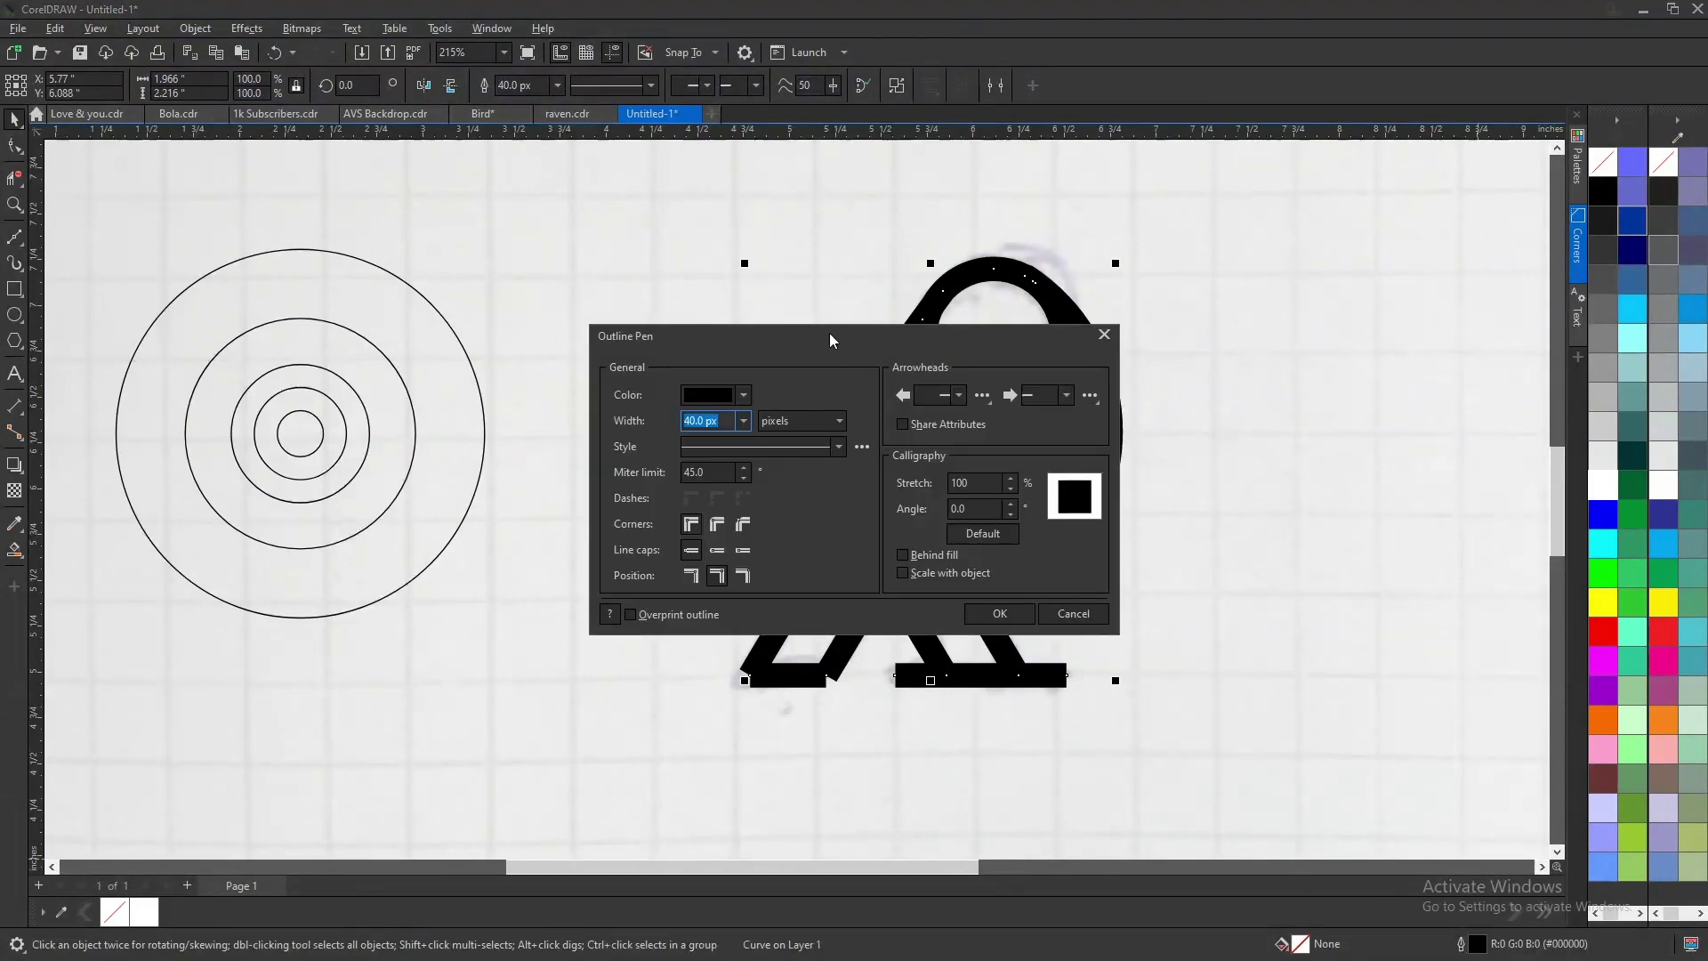
drag(820, 338, 1220, 234)
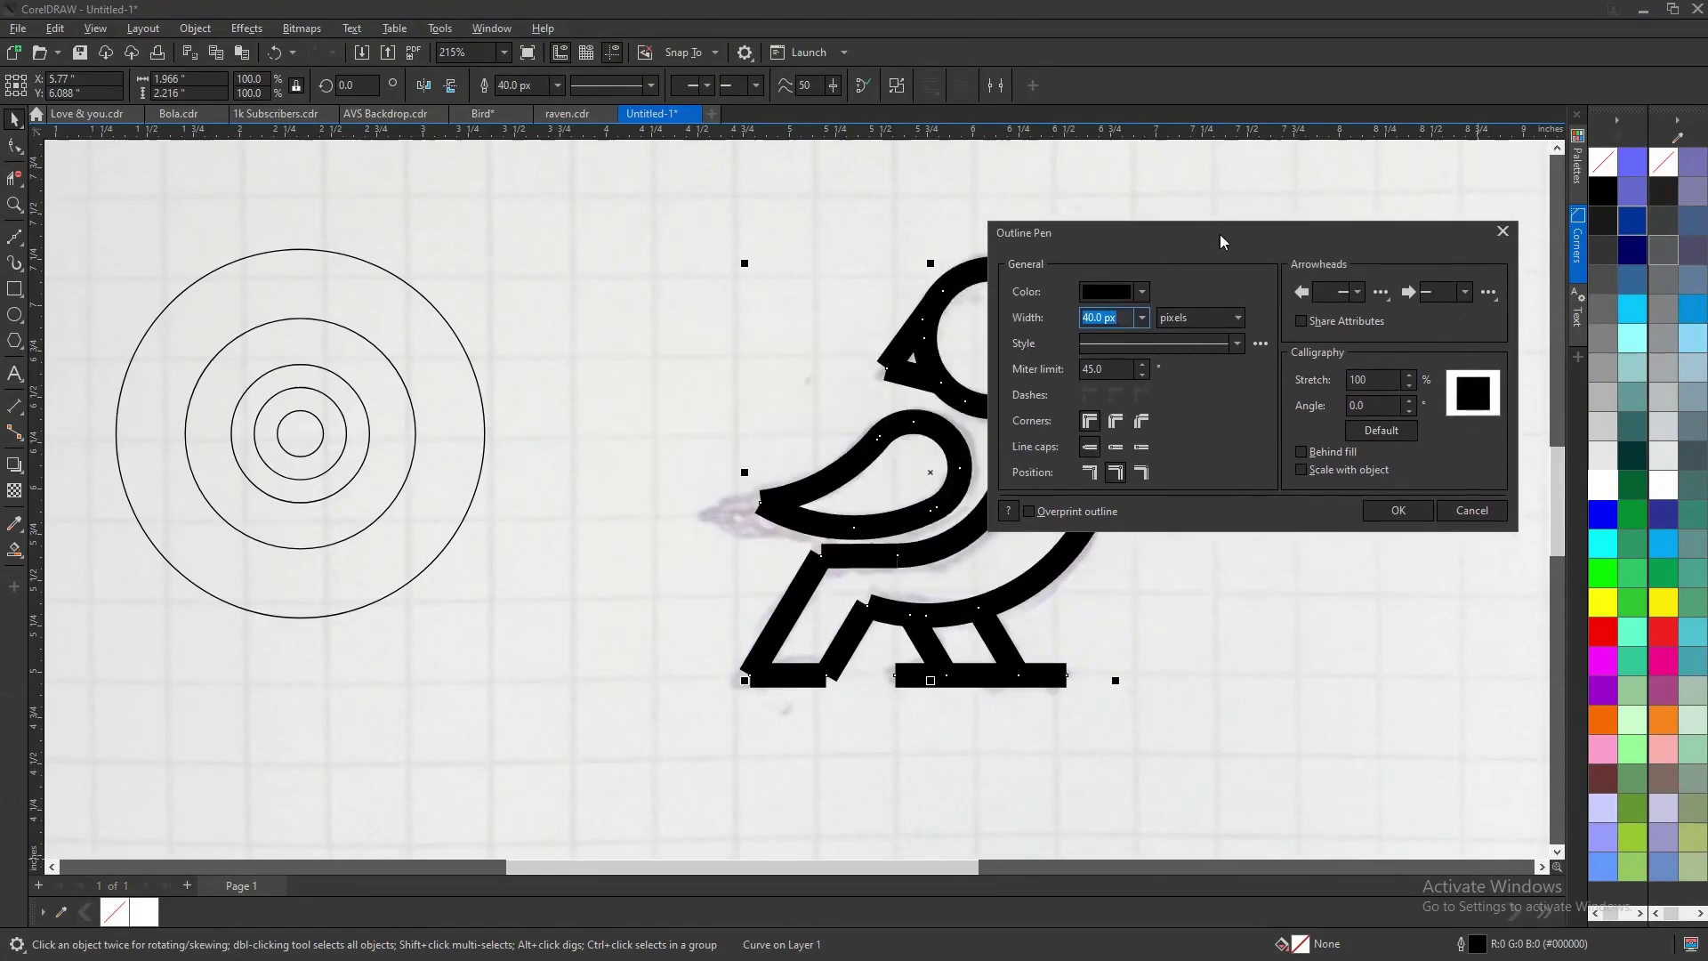
click(1118, 450)
drag(1115, 234, 1301, 162)
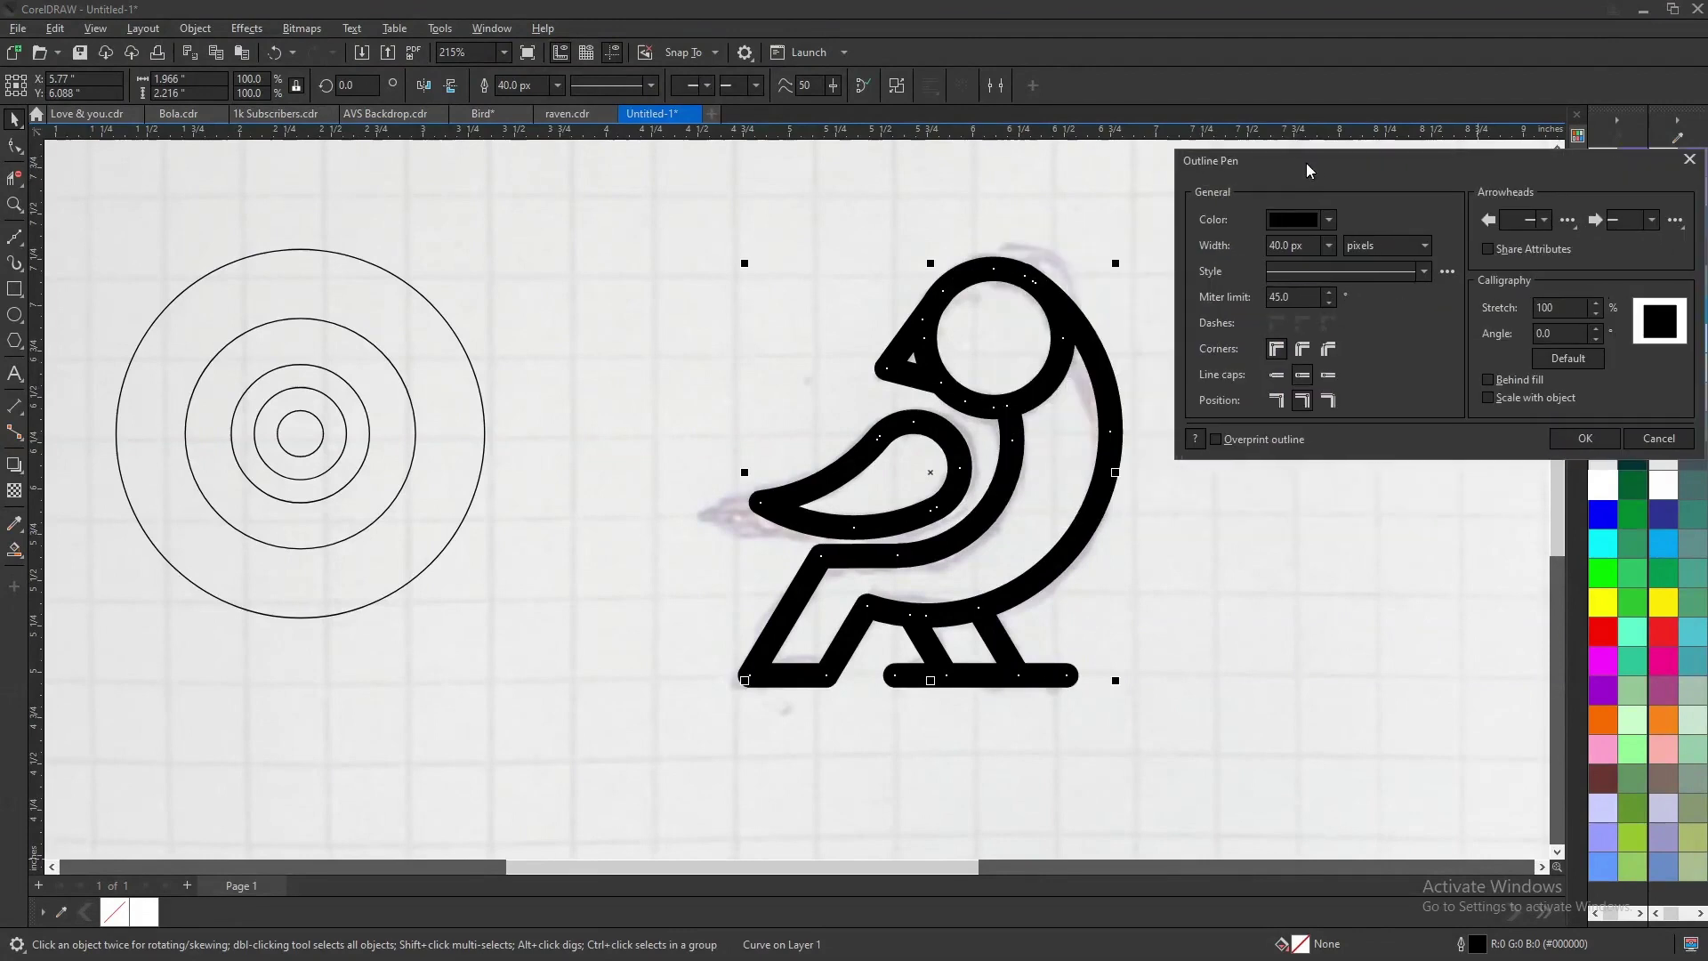
click(1302, 348)
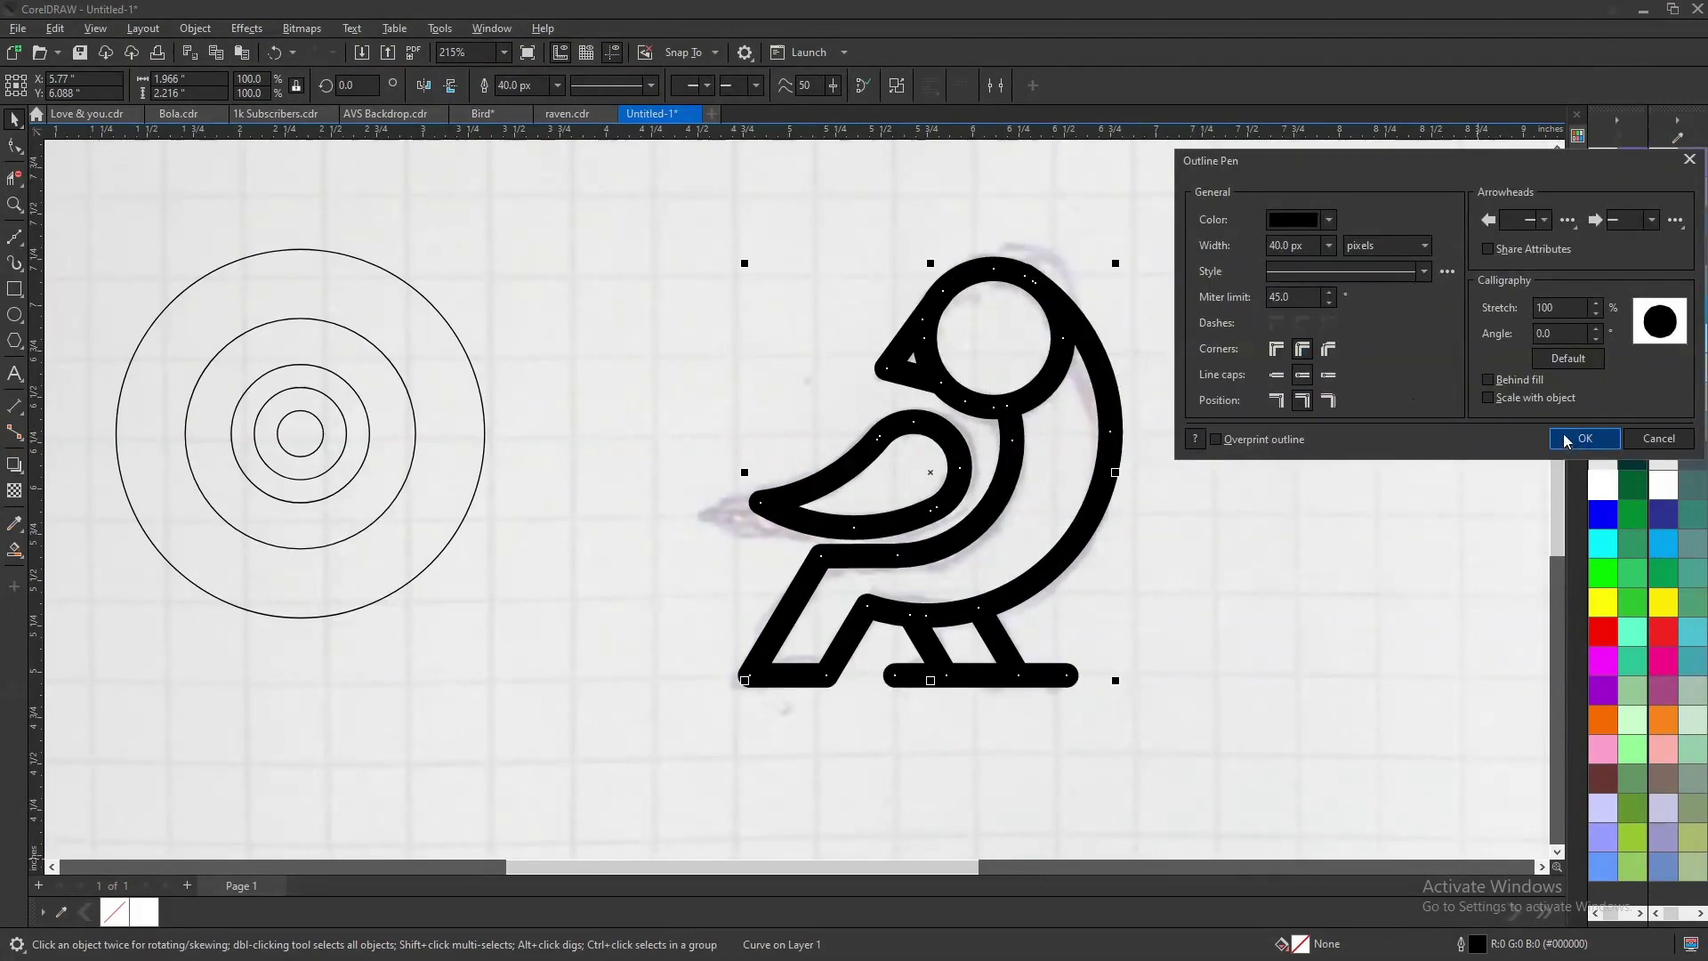
click(1576, 437)
click(1064, 418)
- Reselect the bird curve and set its outline width to 50 px
scroll(1060, 414, down, 3)
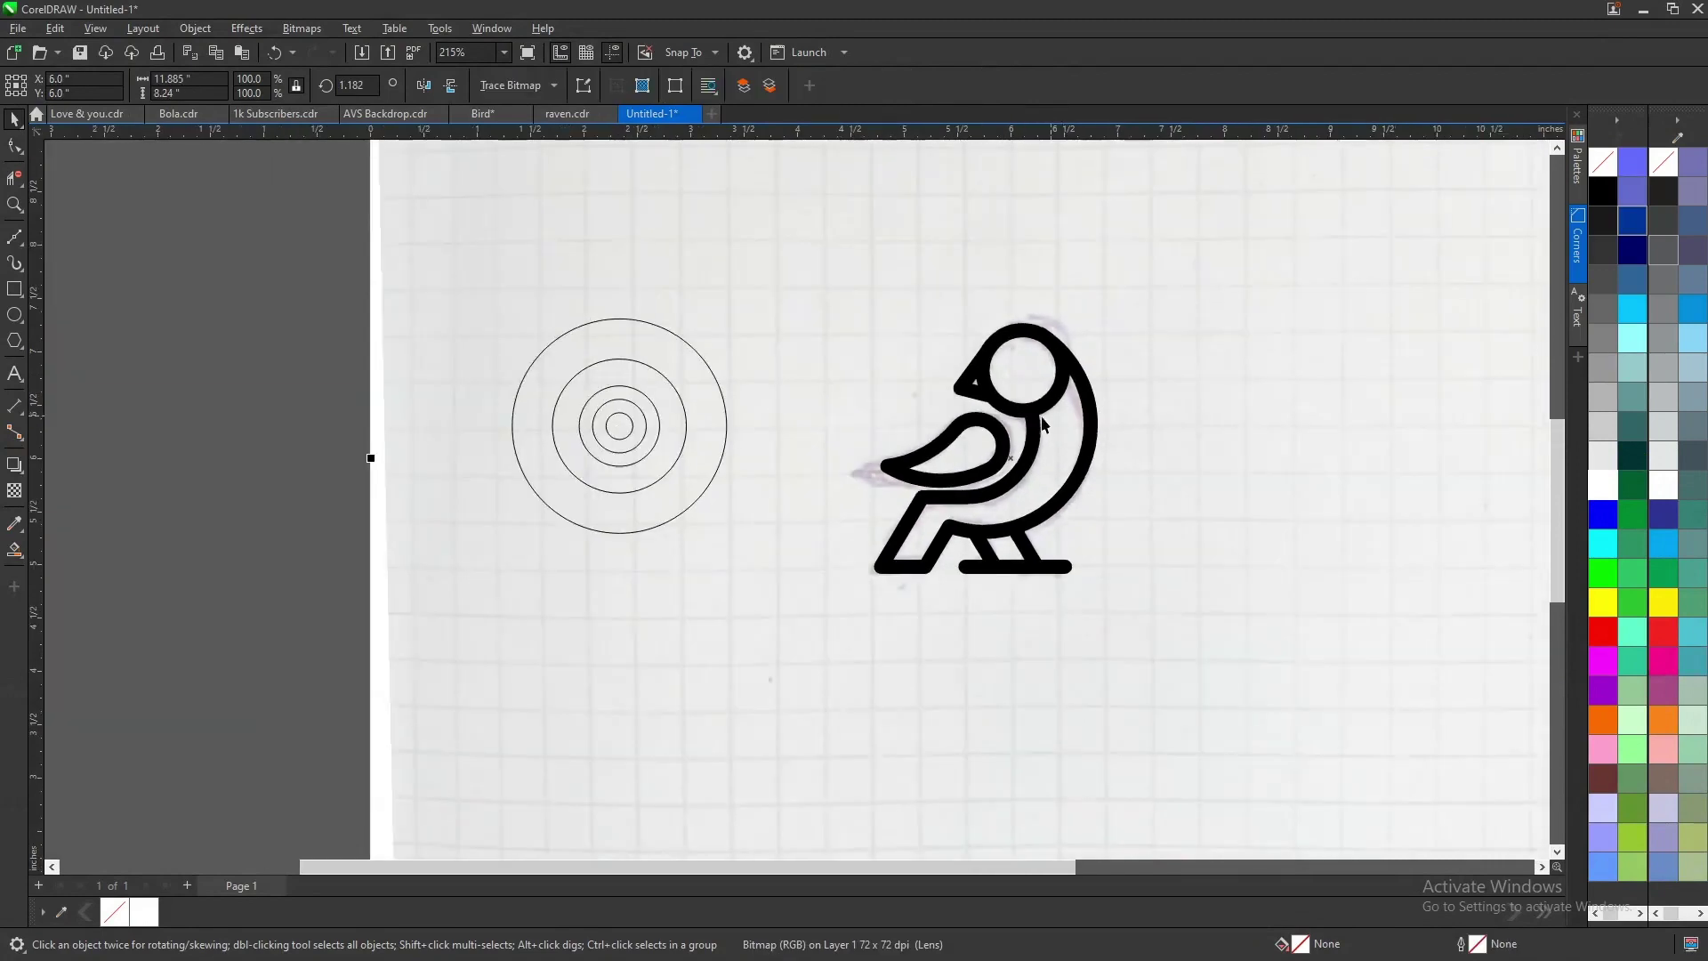
click(1030, 421)
click(532, 86)
text(50)
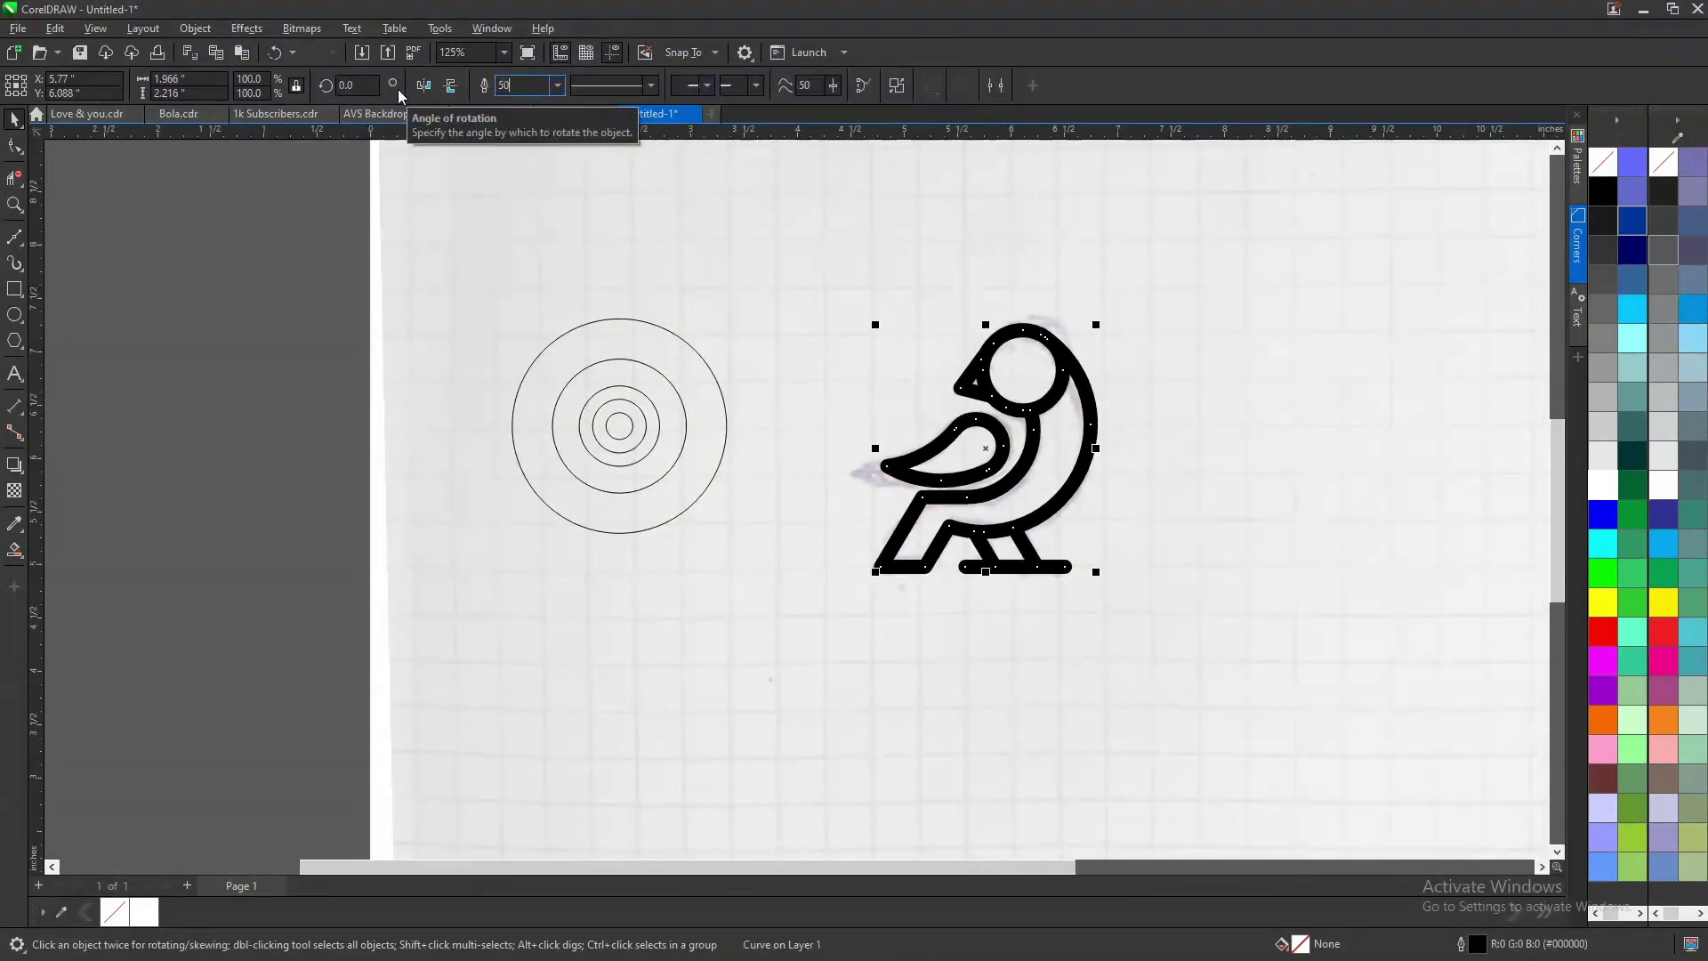
key(Return)
- Convert the bird's outline to an object and fill it with light gray (#CCCCCC)
scroll(1020, 480, up, 2)
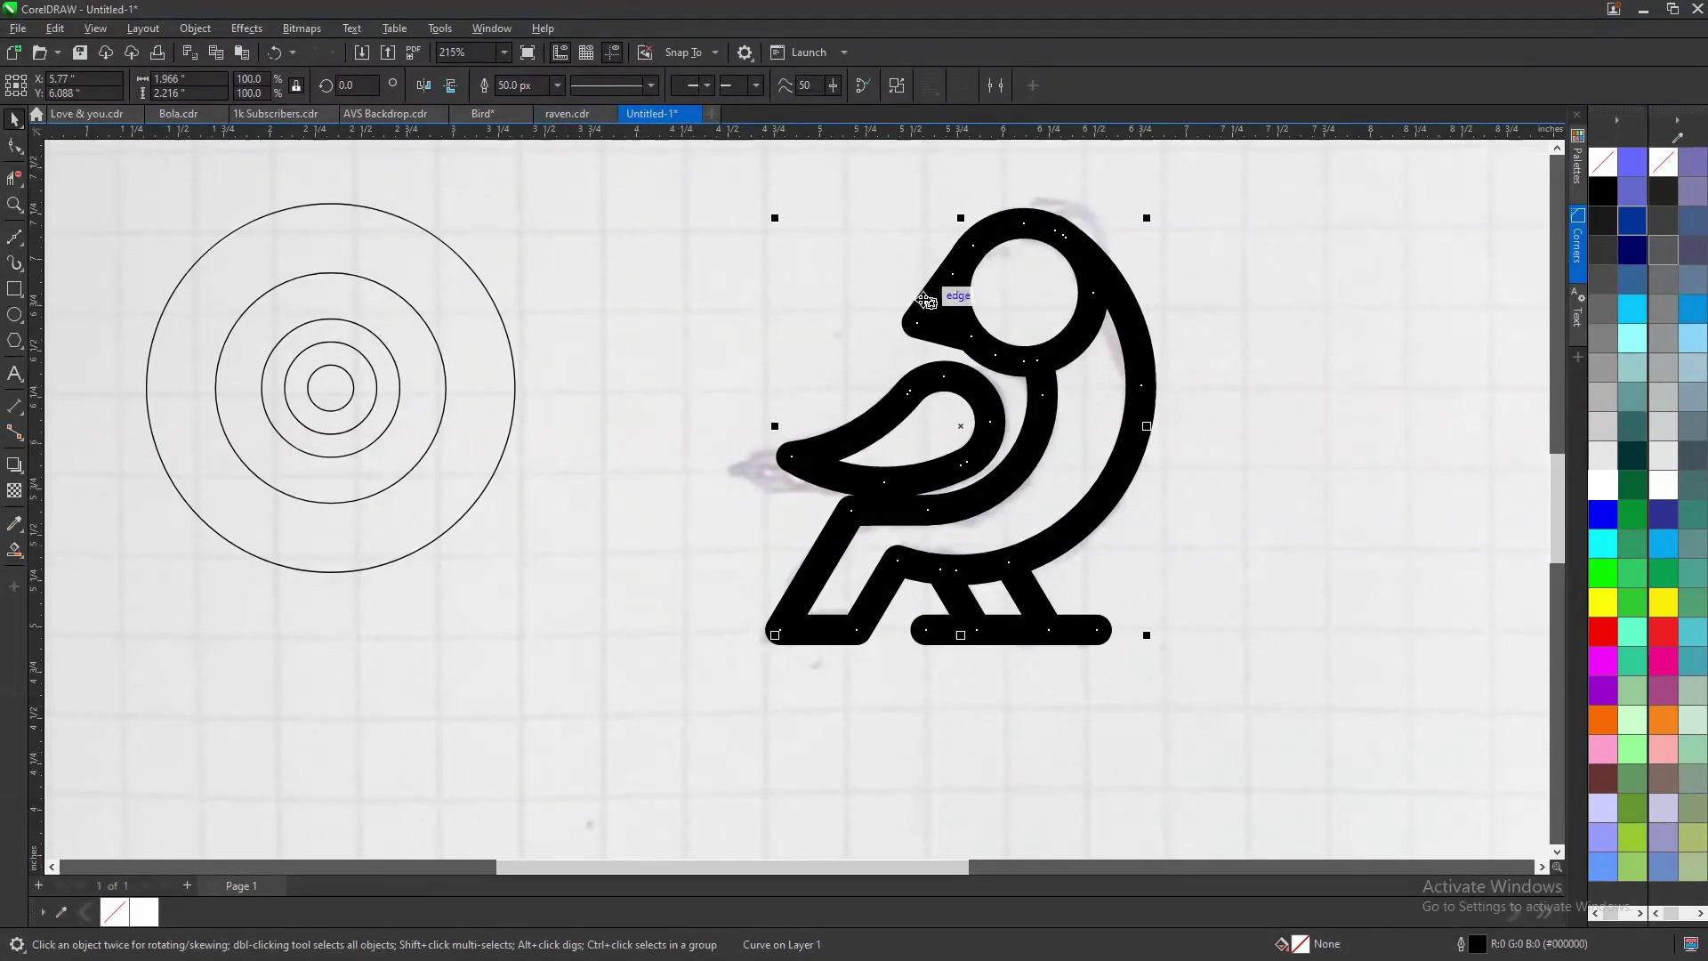
click(202, 29)
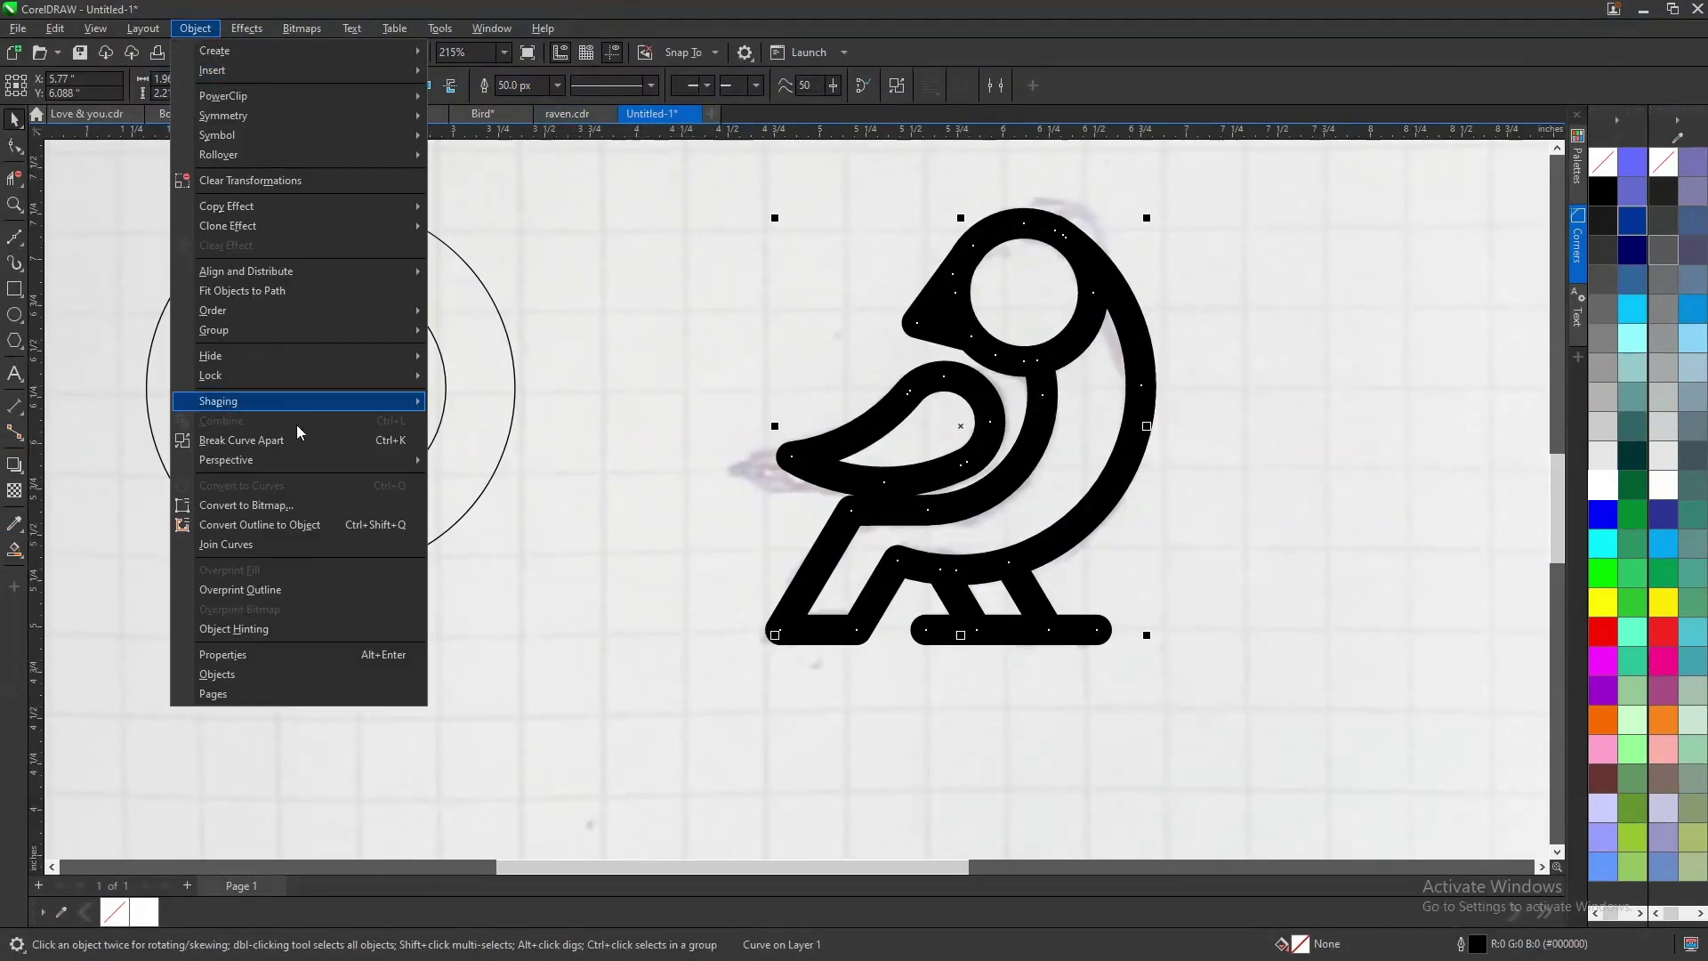
click(287, 529)
scroll(1082, 410, down, 3)
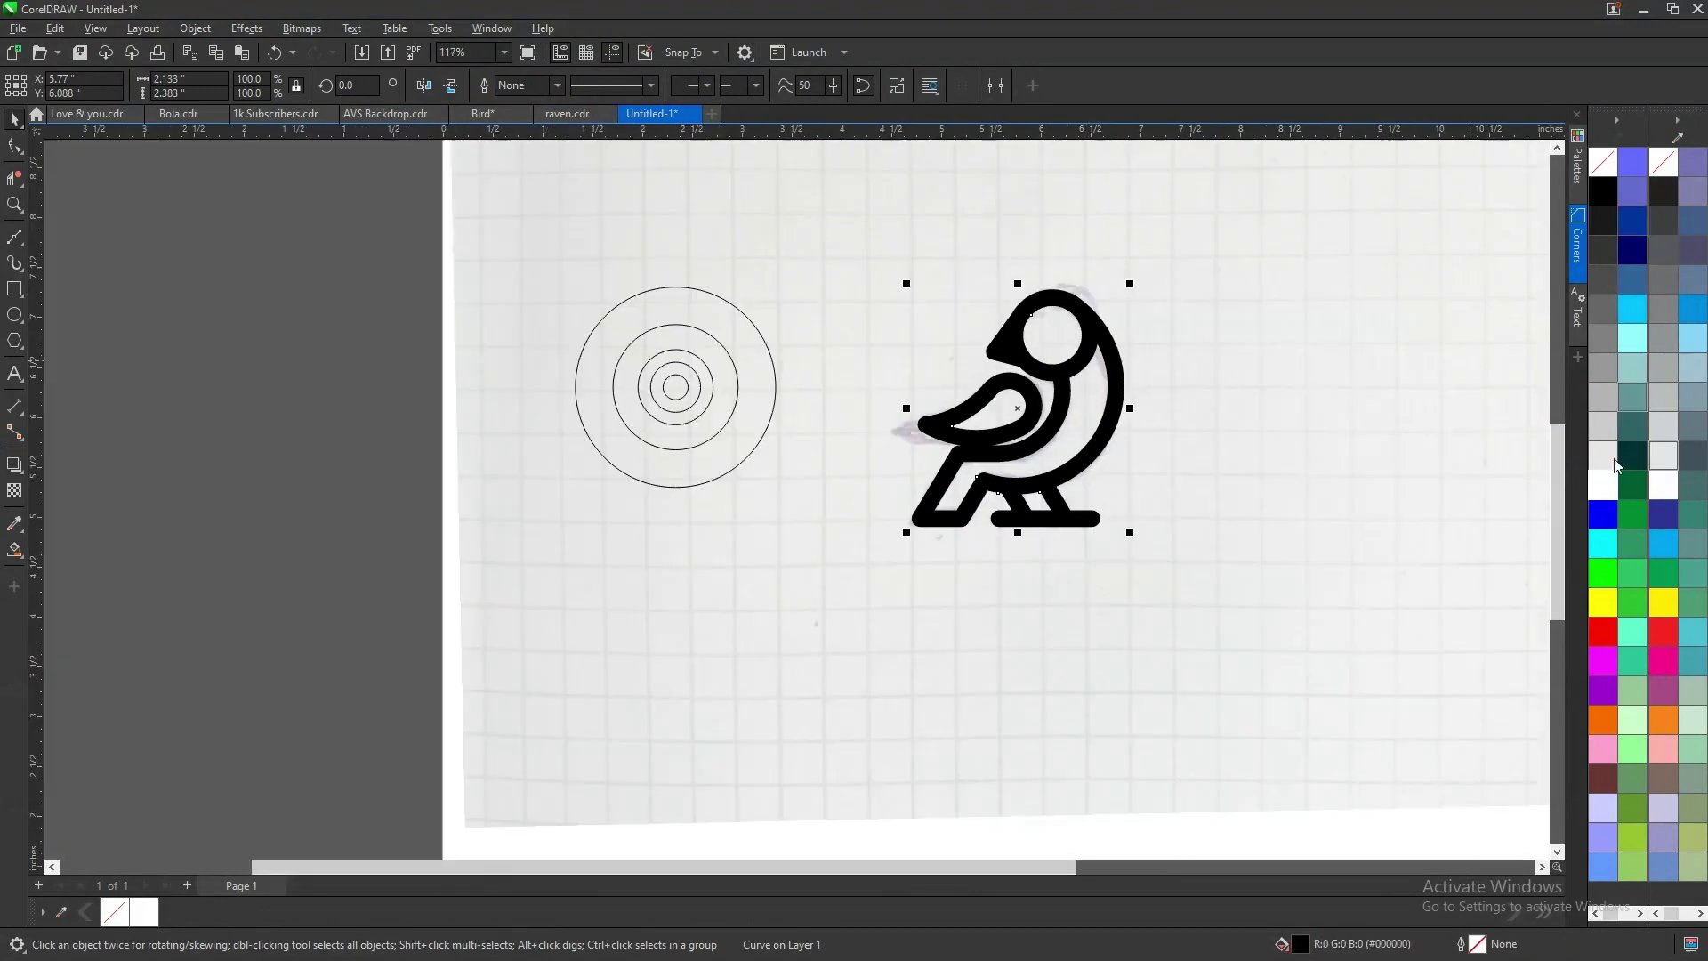
click(1603, 426)
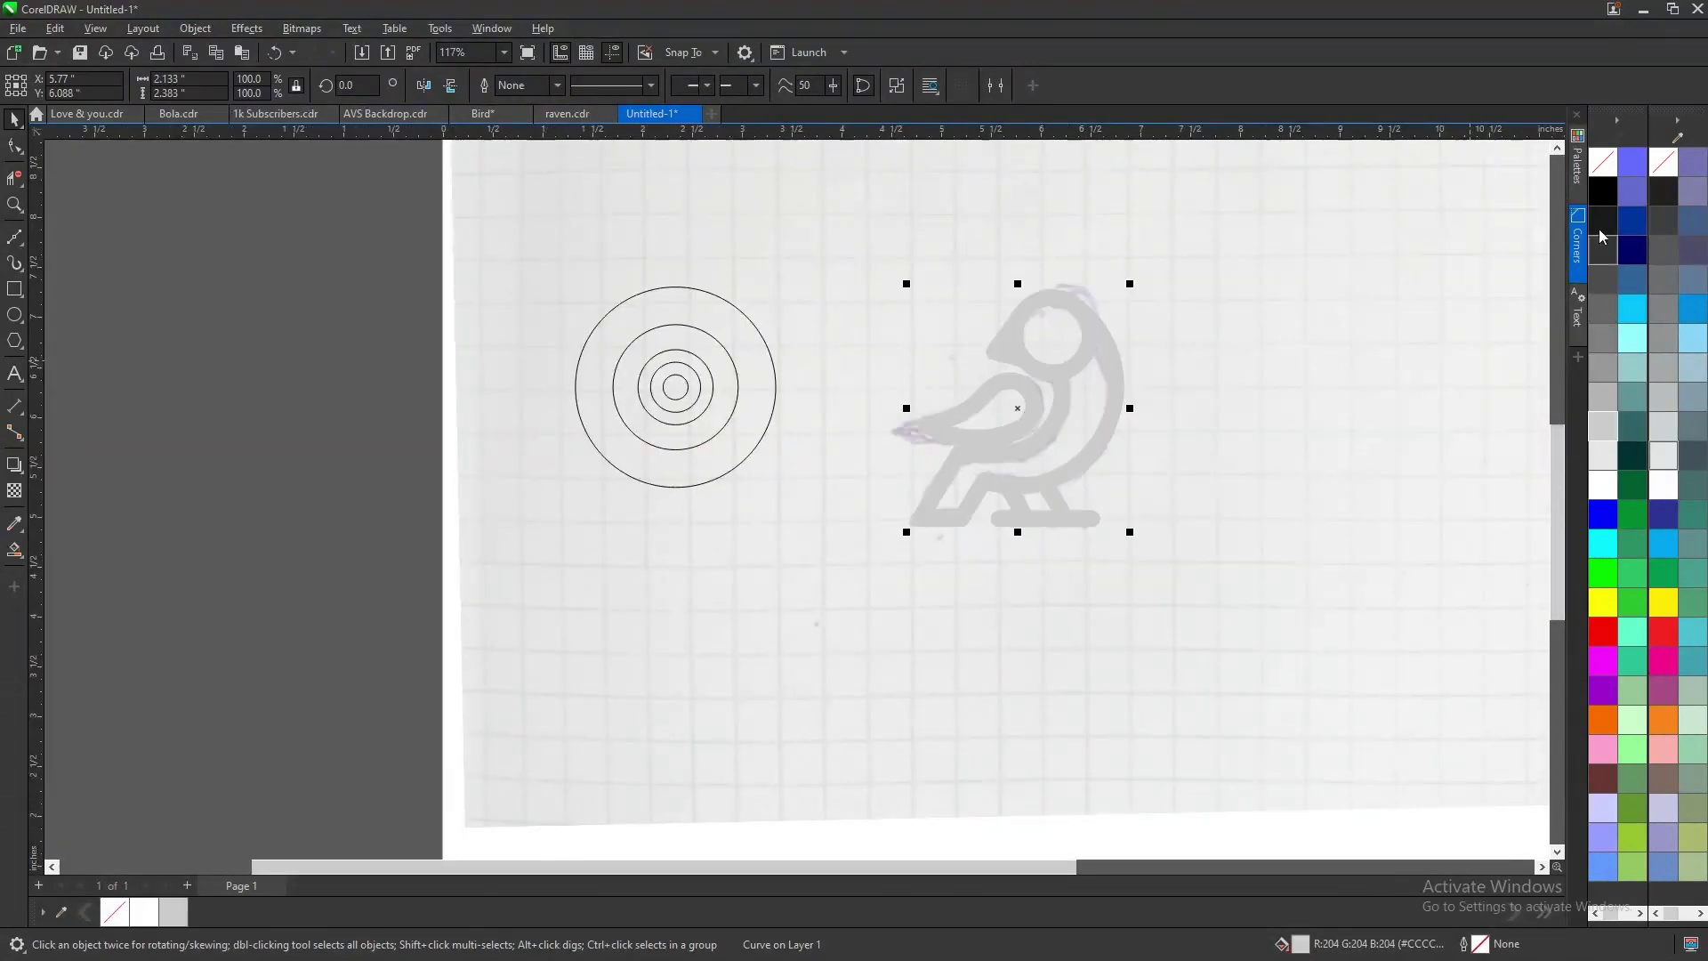
- Try a black outline and a dark blue fill (#000066) on the bird, and restore the light gray fill without an outline
right_click(1603, 192)
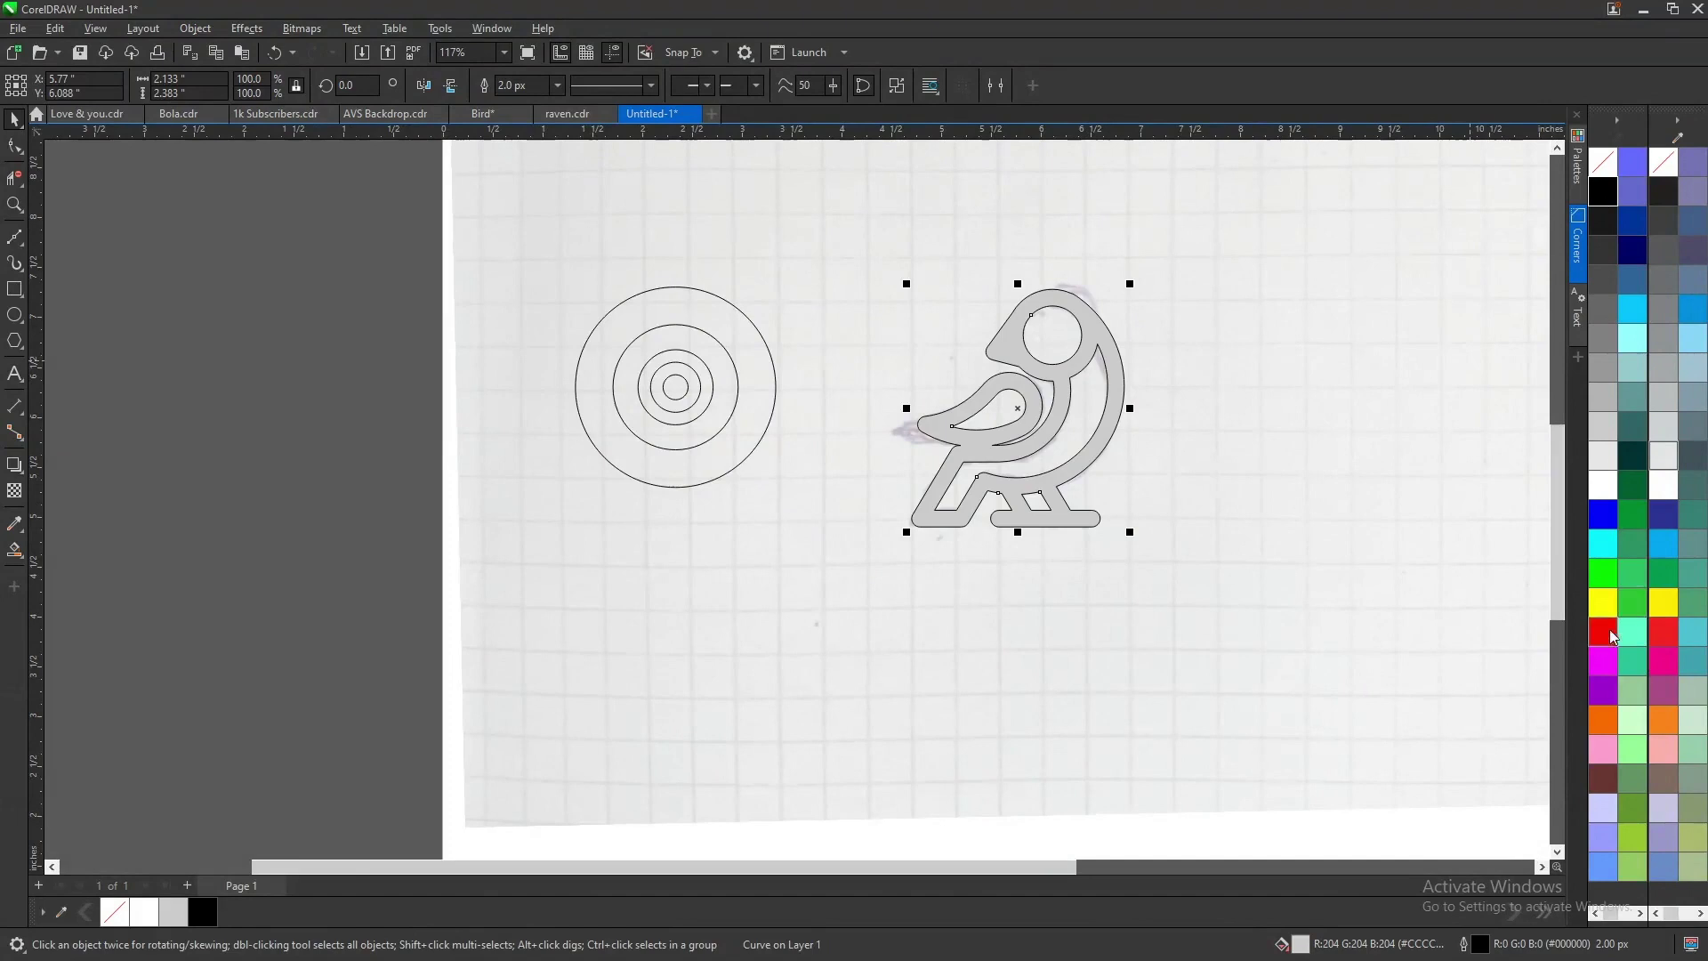
click(1633, 252)
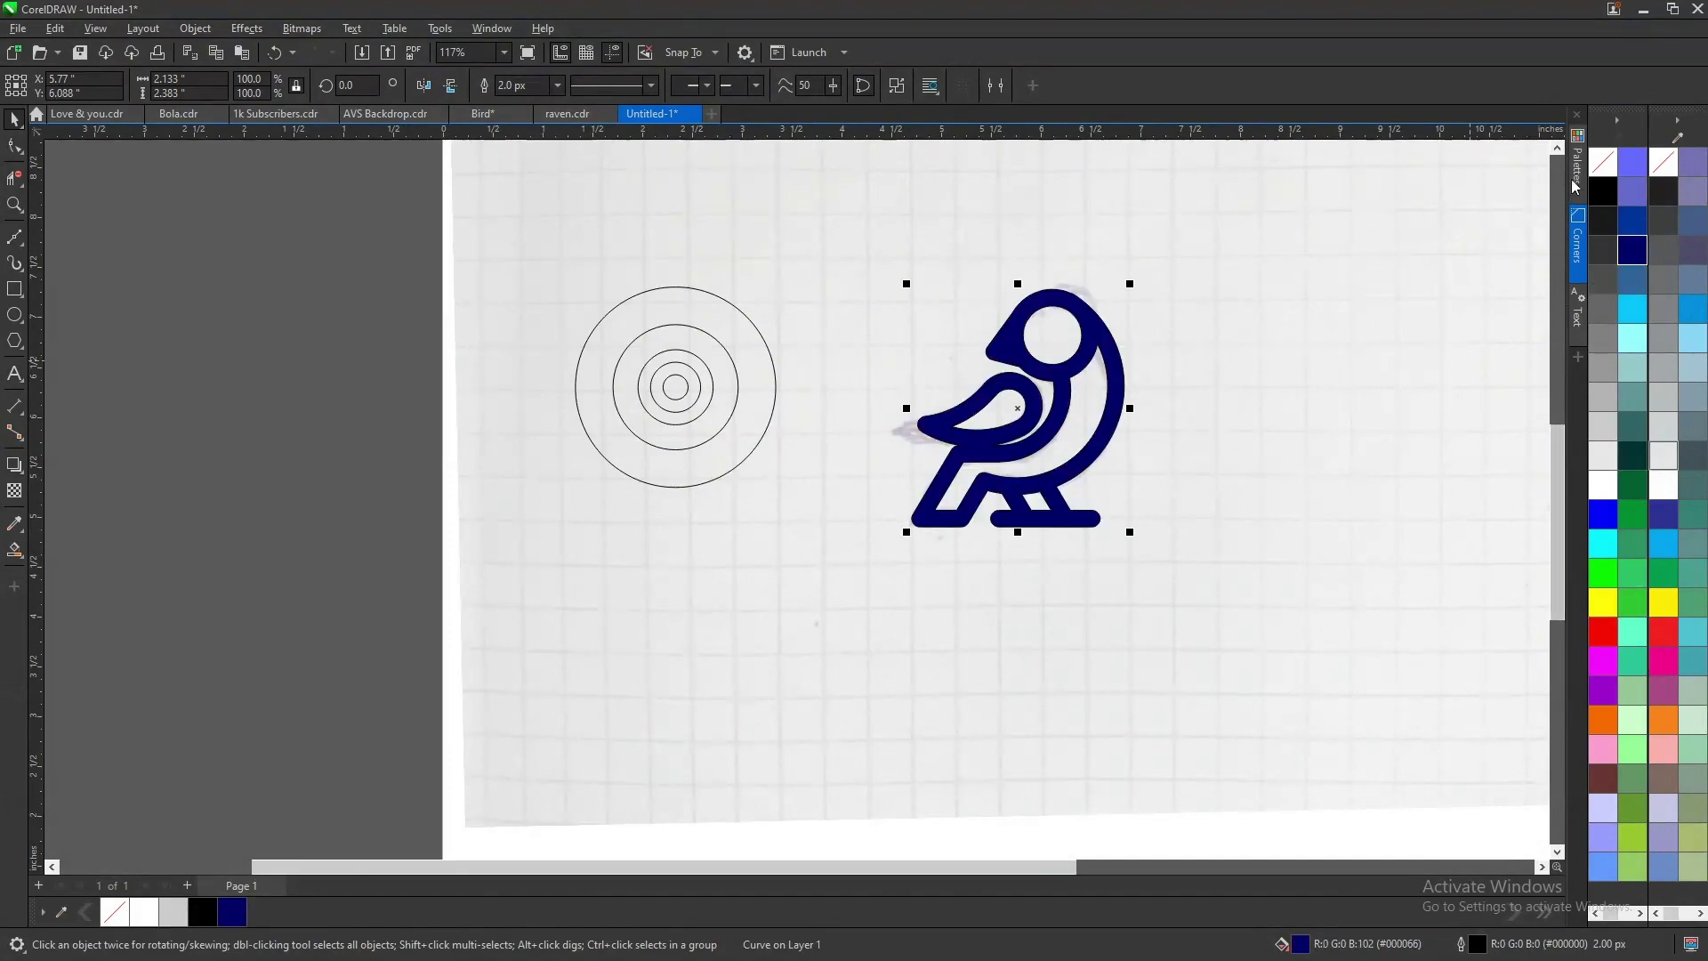
right_click(1603, 162)
click(1602, 436)
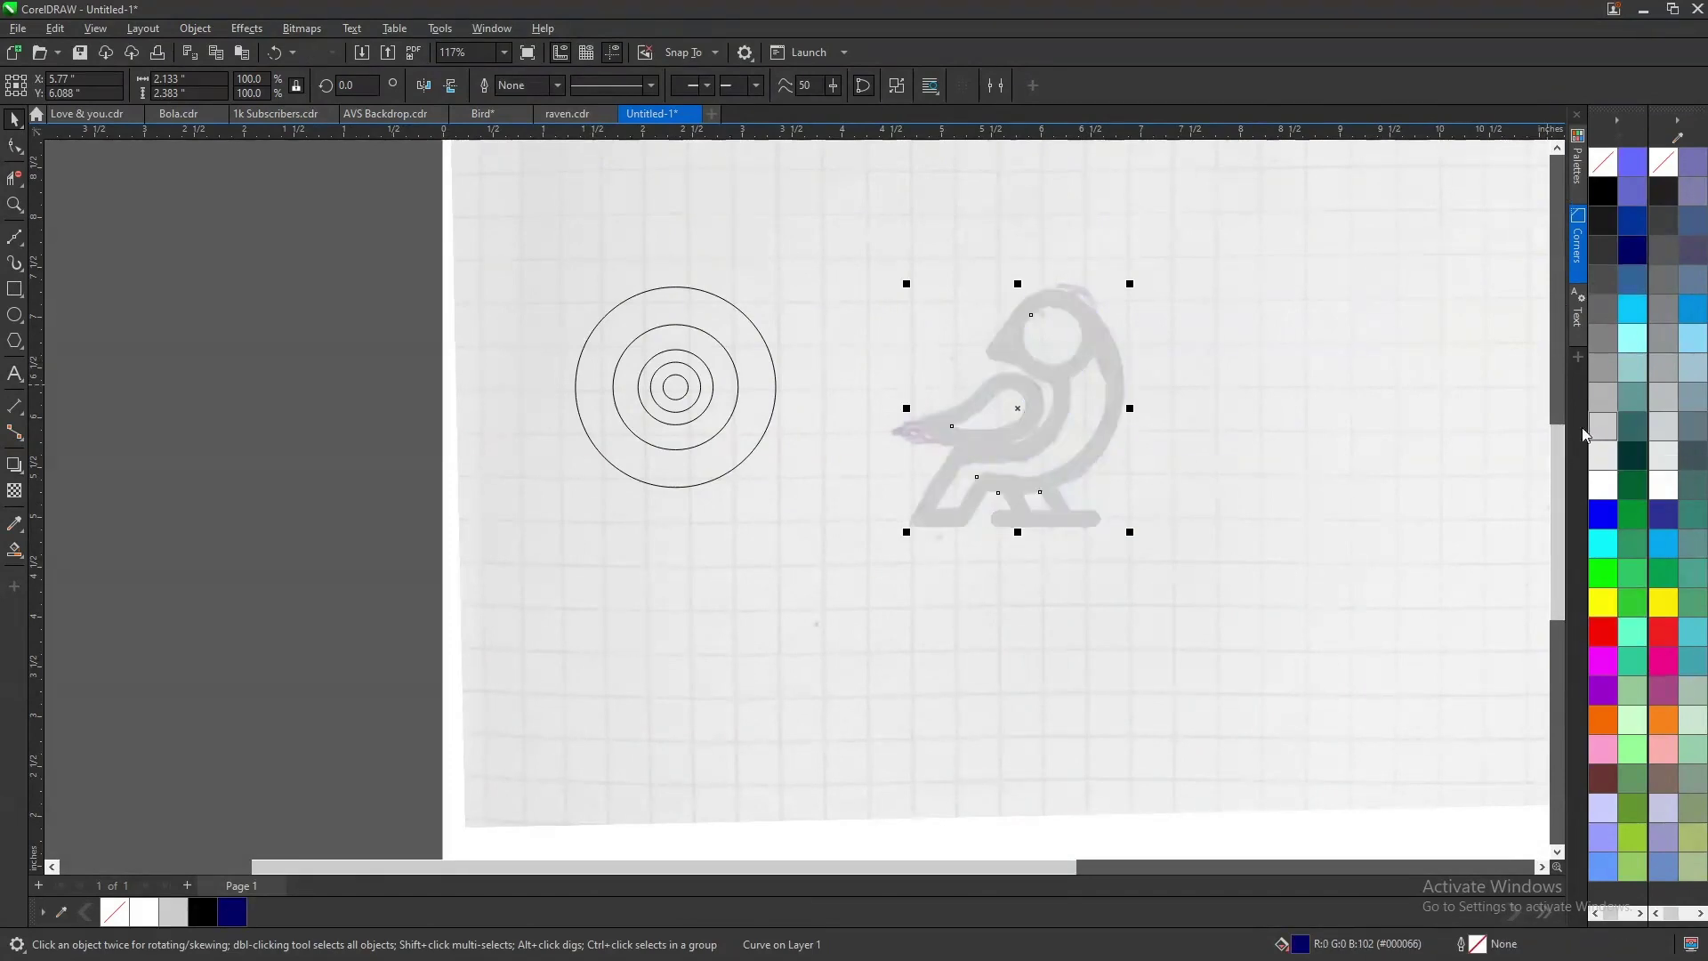
scroll(1041, 396, up, 3)
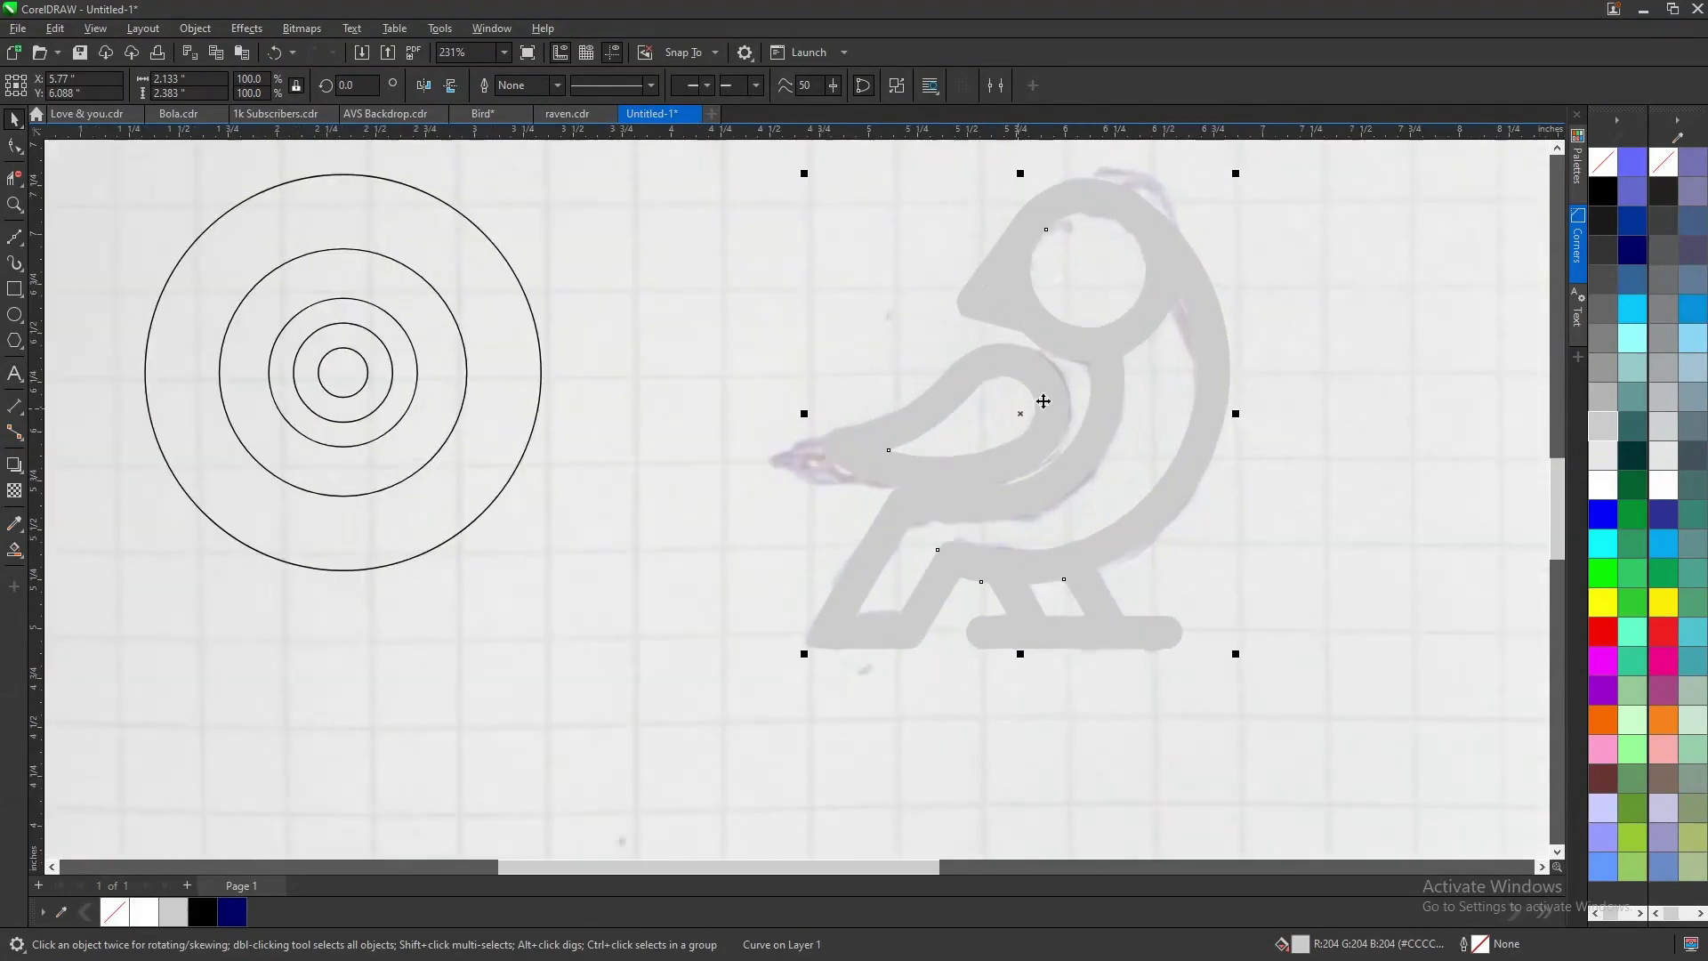
right_click(1107, 381)
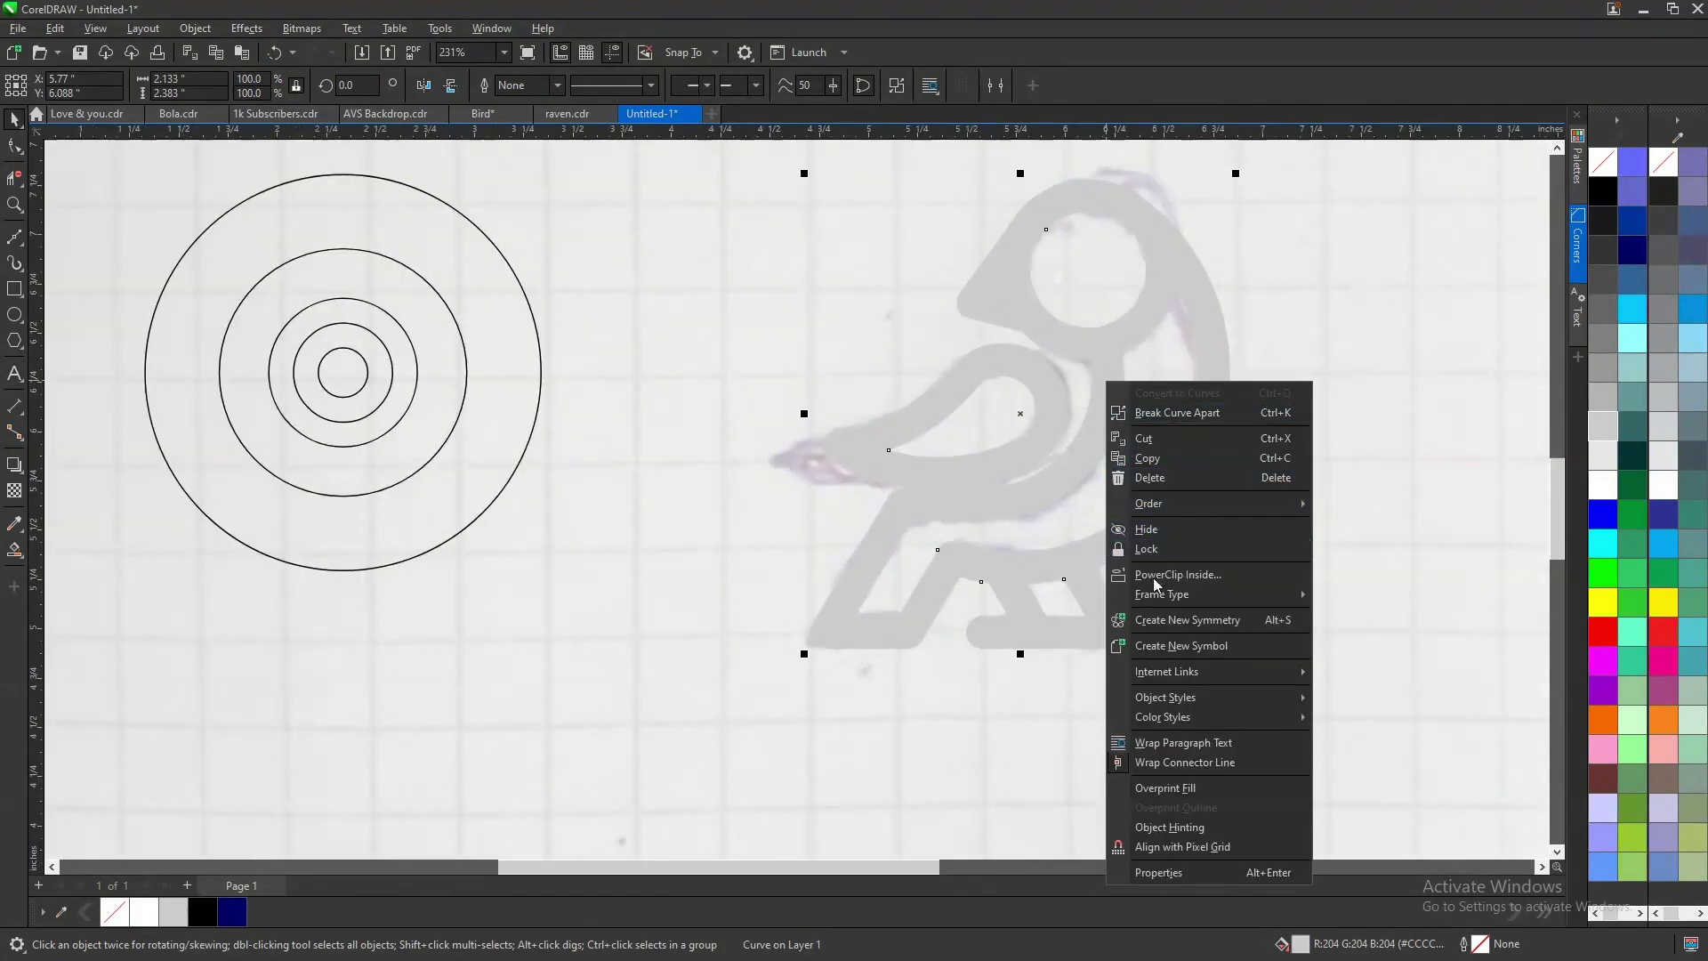
click(1284, 266)
right_click(1283, 267)
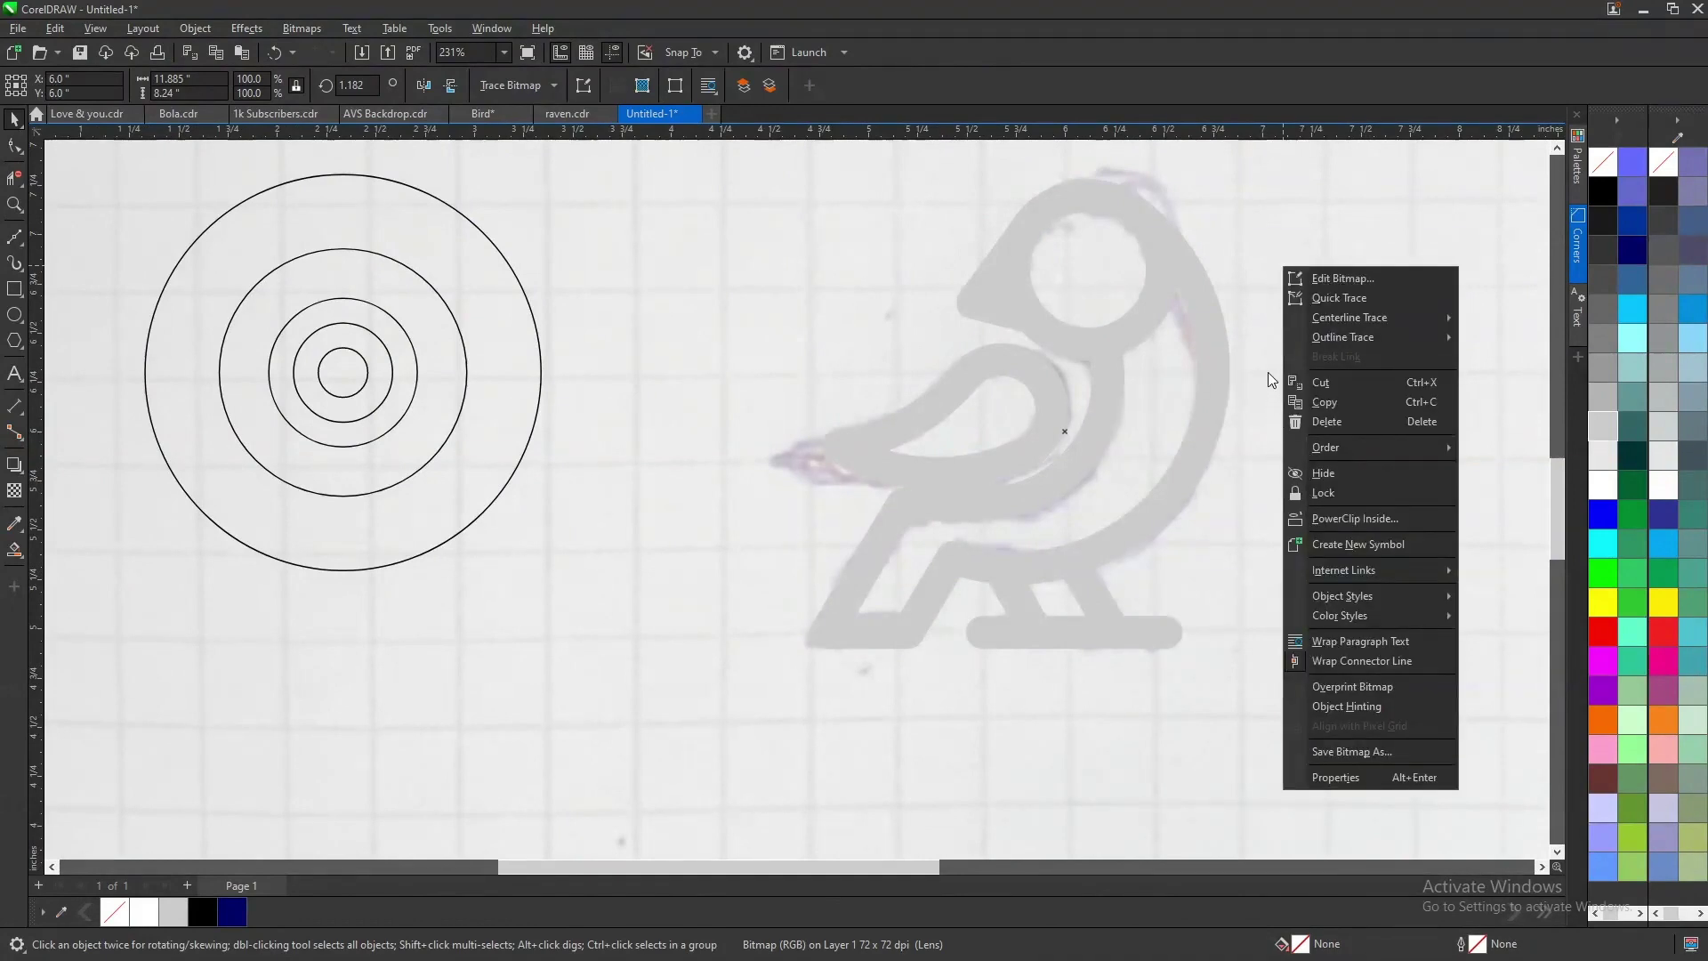
click(1268, 372)
- Paste the copied golden-ratio construction circles and lines over the gray bird
click(57, 29)
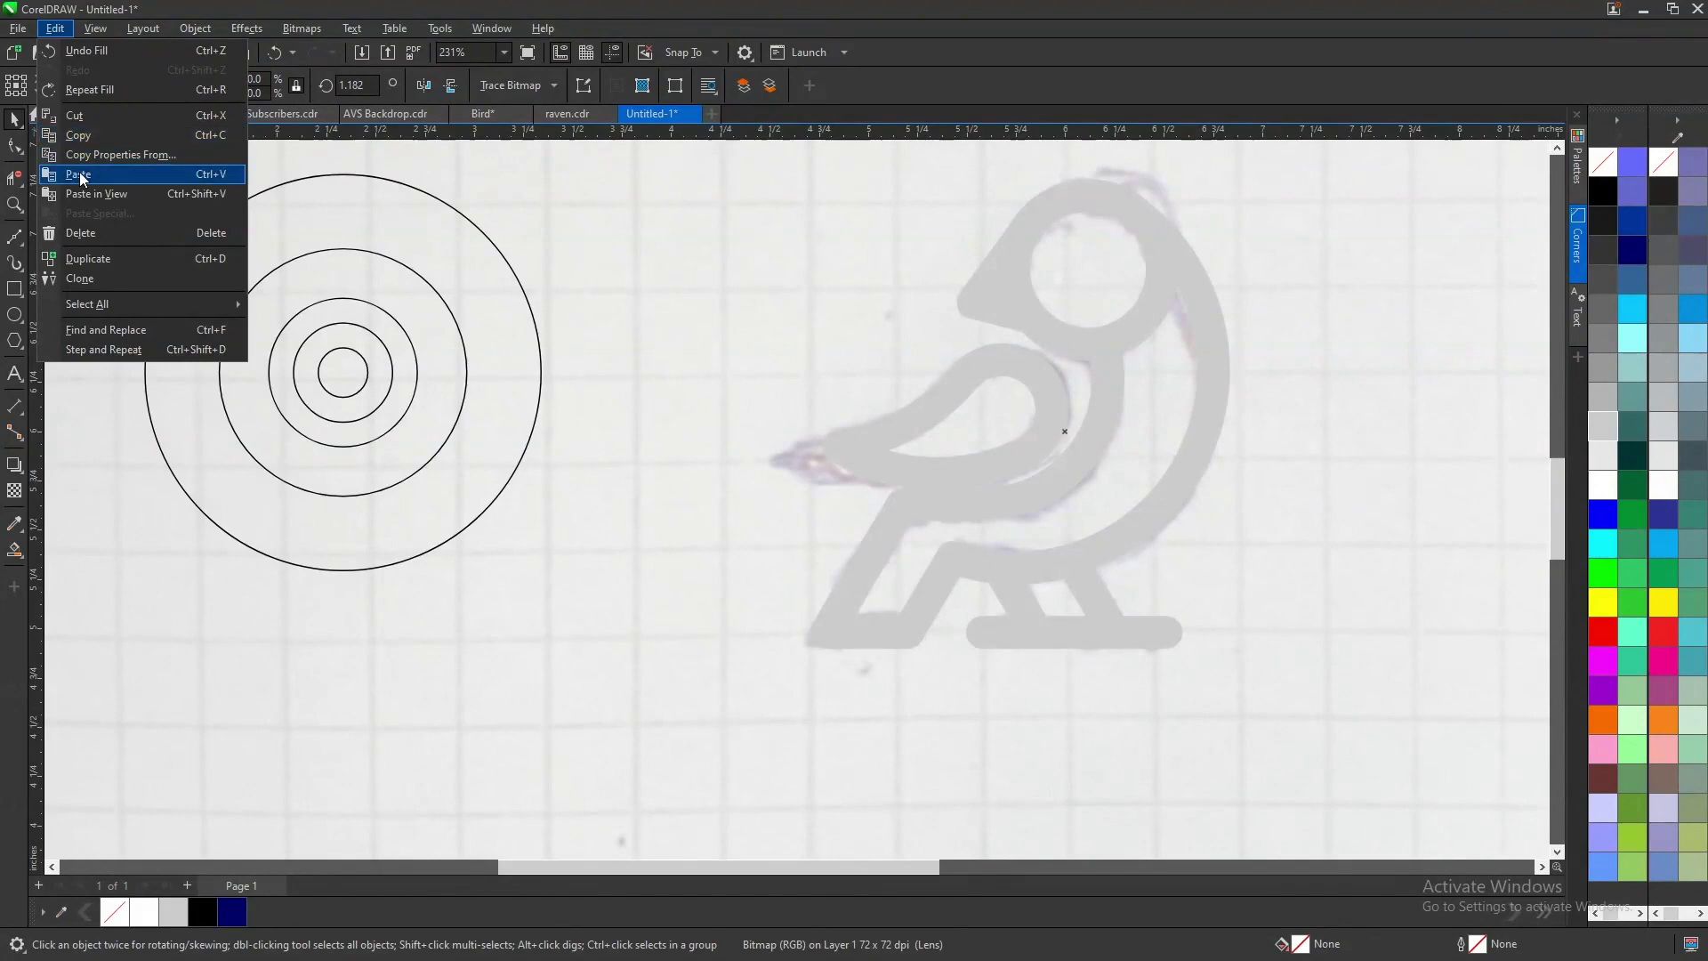
click(82, 177)
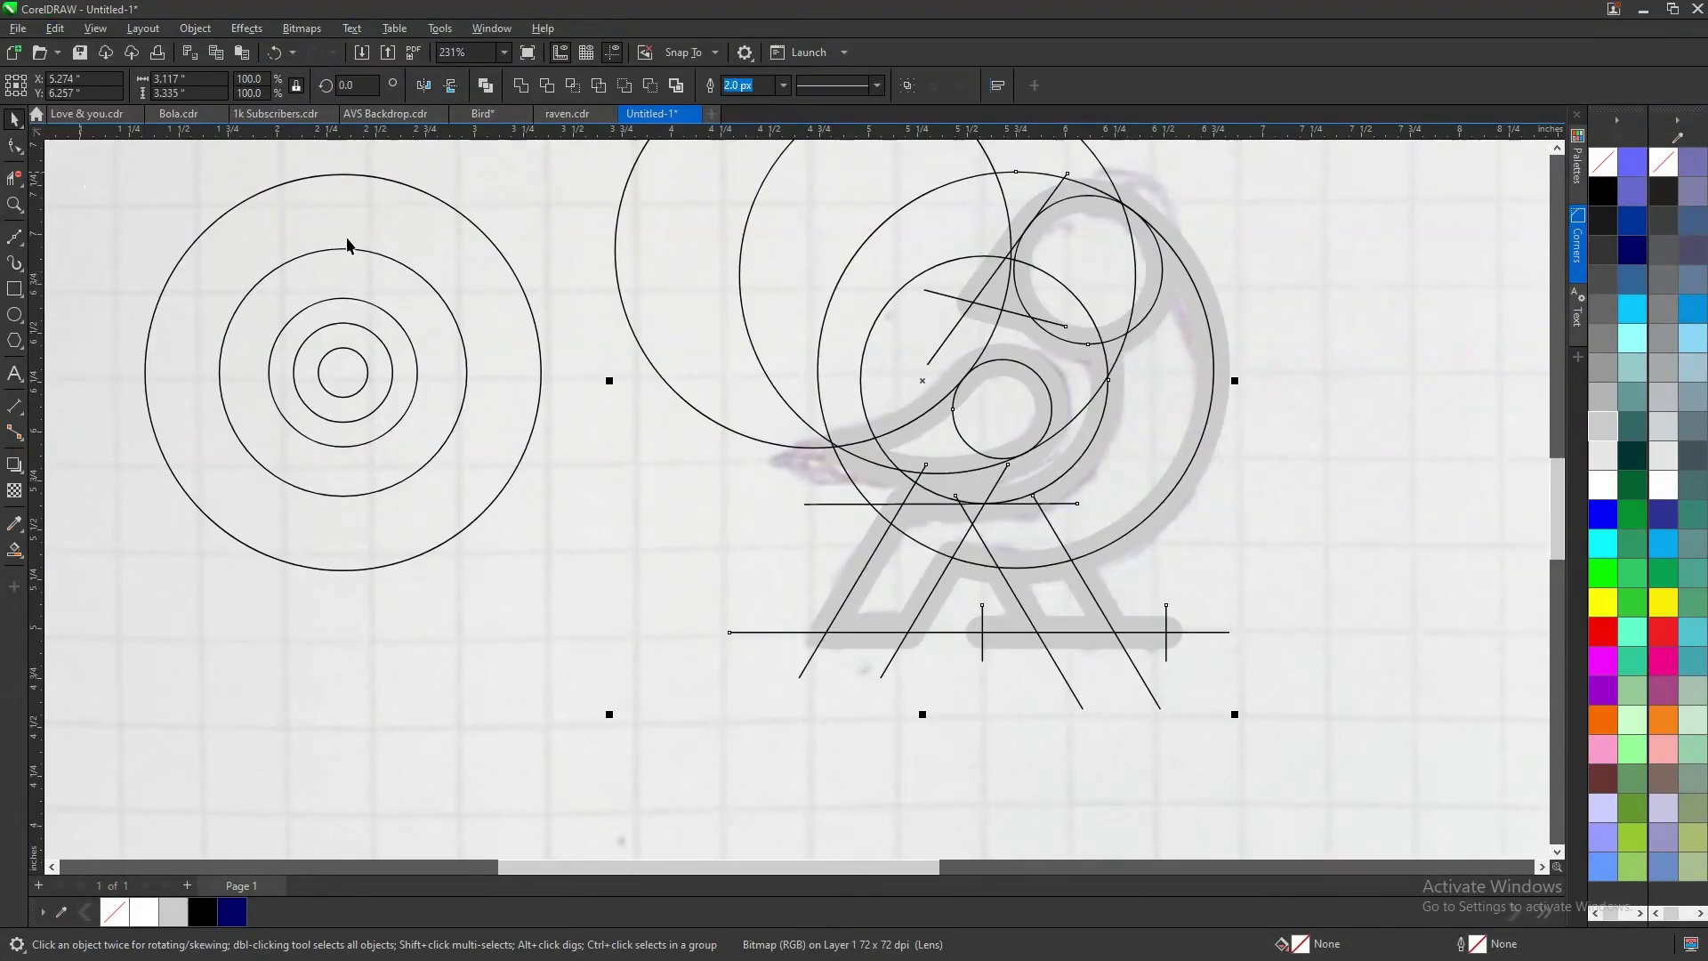
scroll(1082, 393, down, 3)
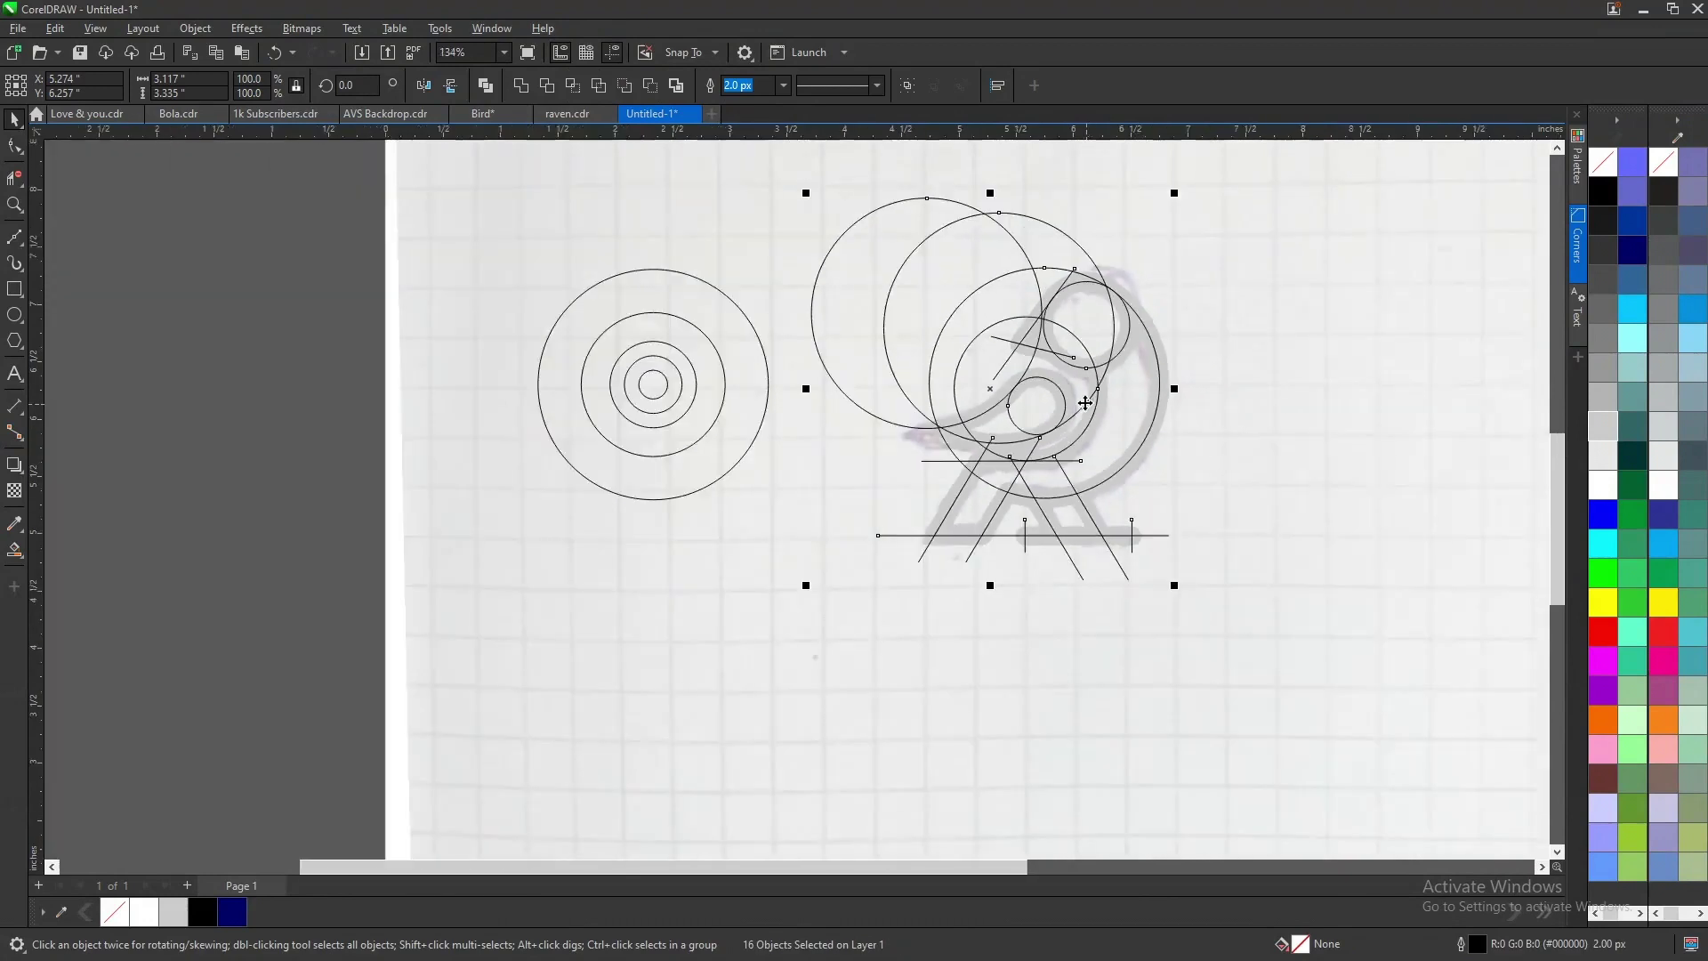
- Delete the scanned sketch bitmap behind the bird and its construction geometry
drag(813, 189, 1320, 579)
click(1299, 428)
right_click(1234, 374)
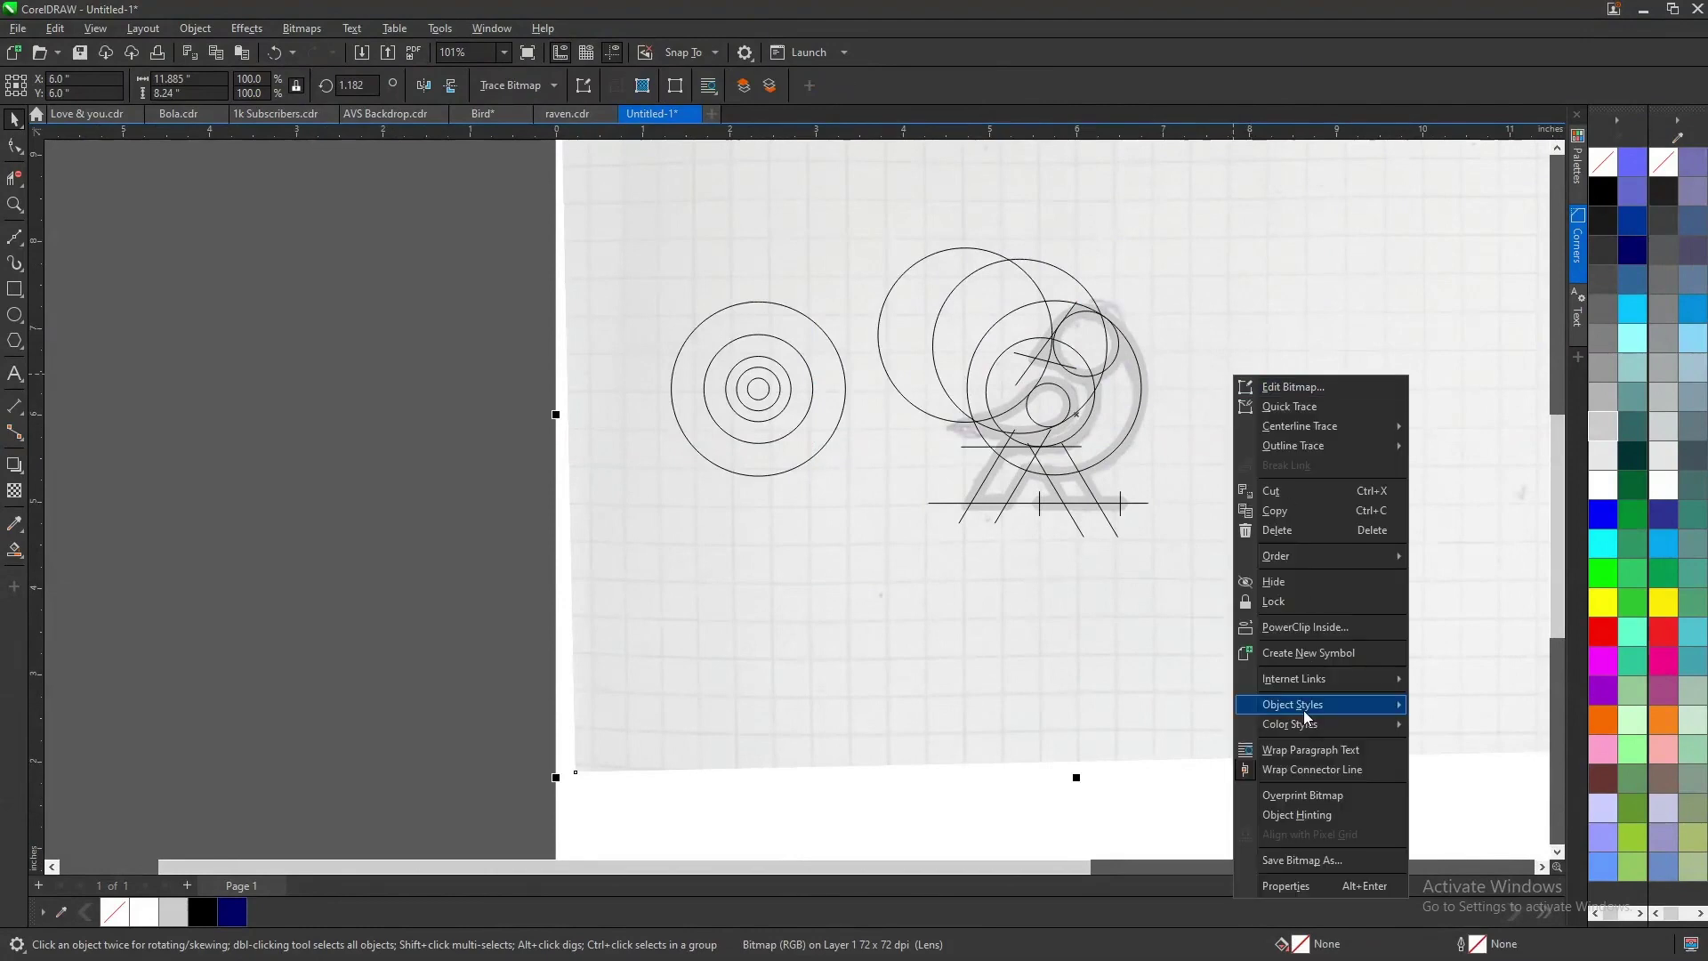
click(1308, 530)
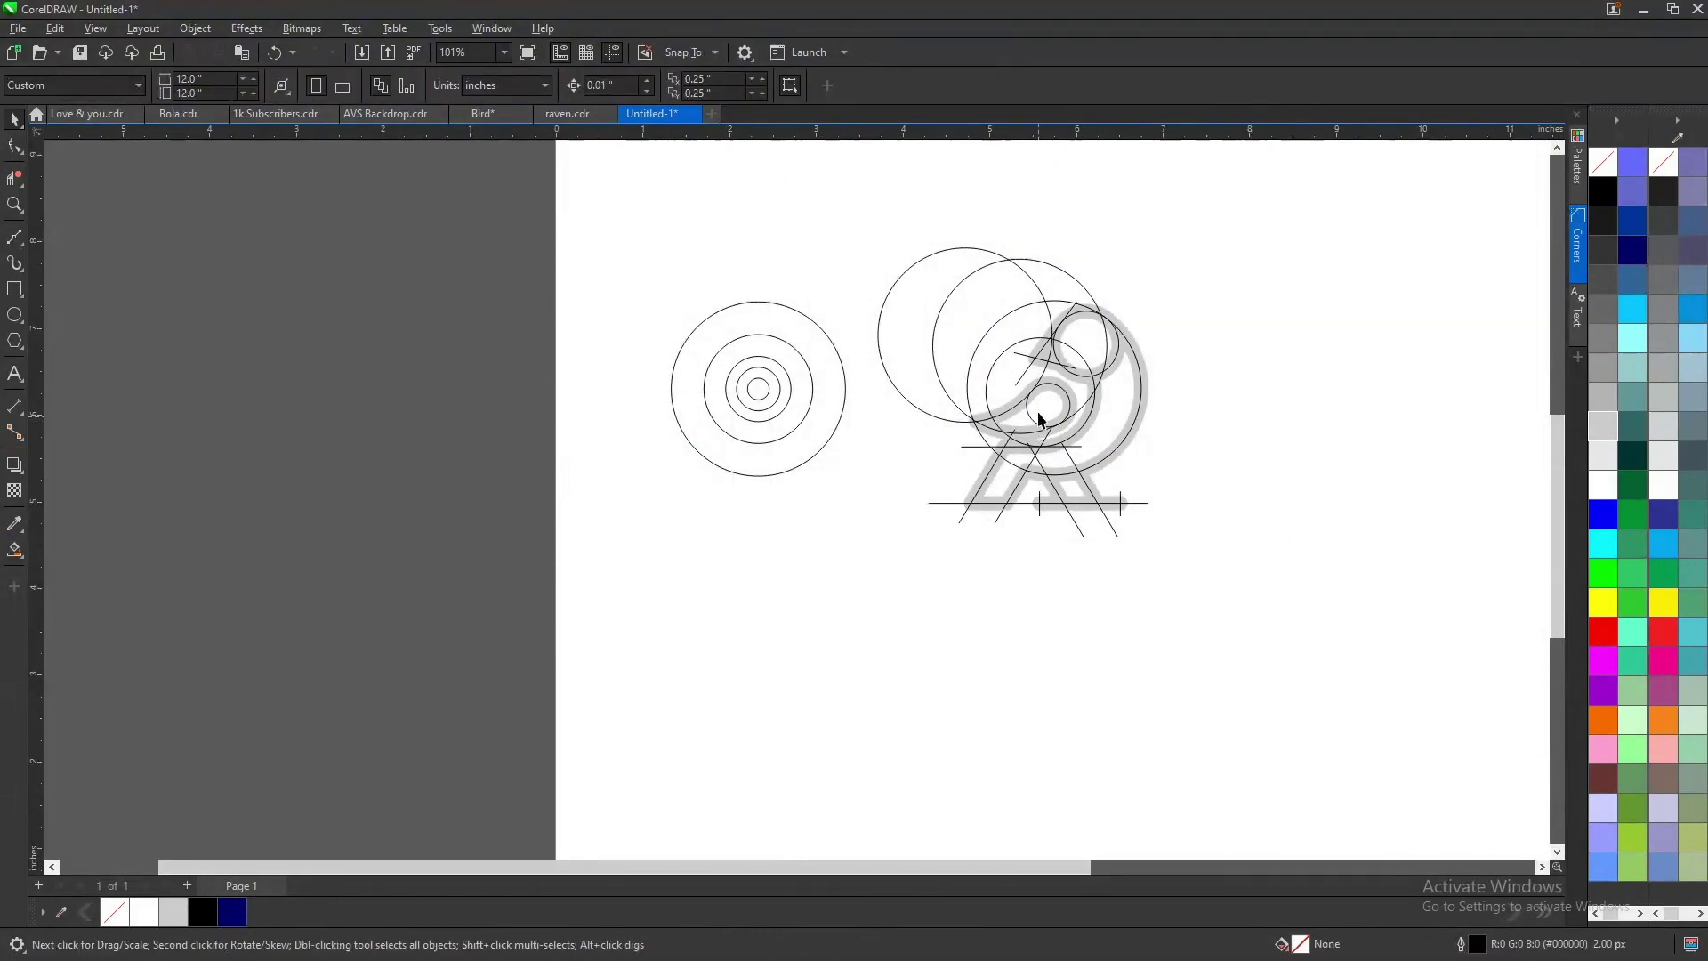
- Group the bird with its construction circles and lines and move the group about 1 inch right and slightly up
click(1159, 415)
drag(1159, 416, 1245, 391)
scroll(1249, 400, up, 3)
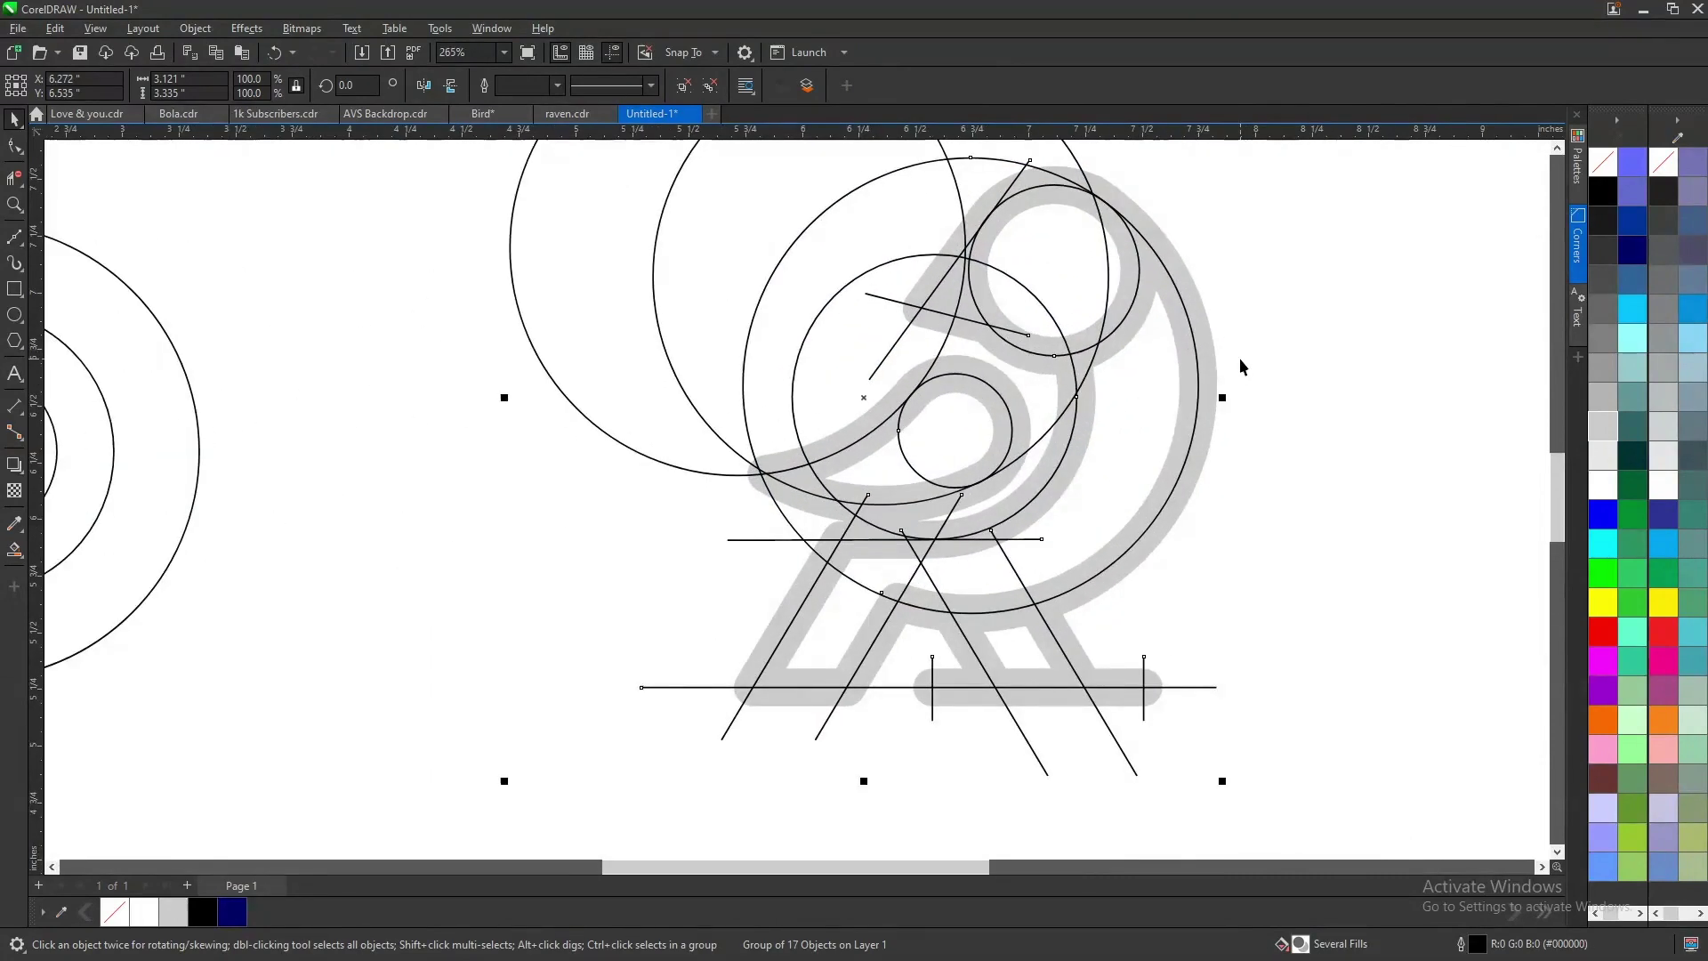
- Copy the gray bird curve out of the group, insert one 12 × 12 inch page before page 1, and paste the bird there
ctrl+click(1212, 352)
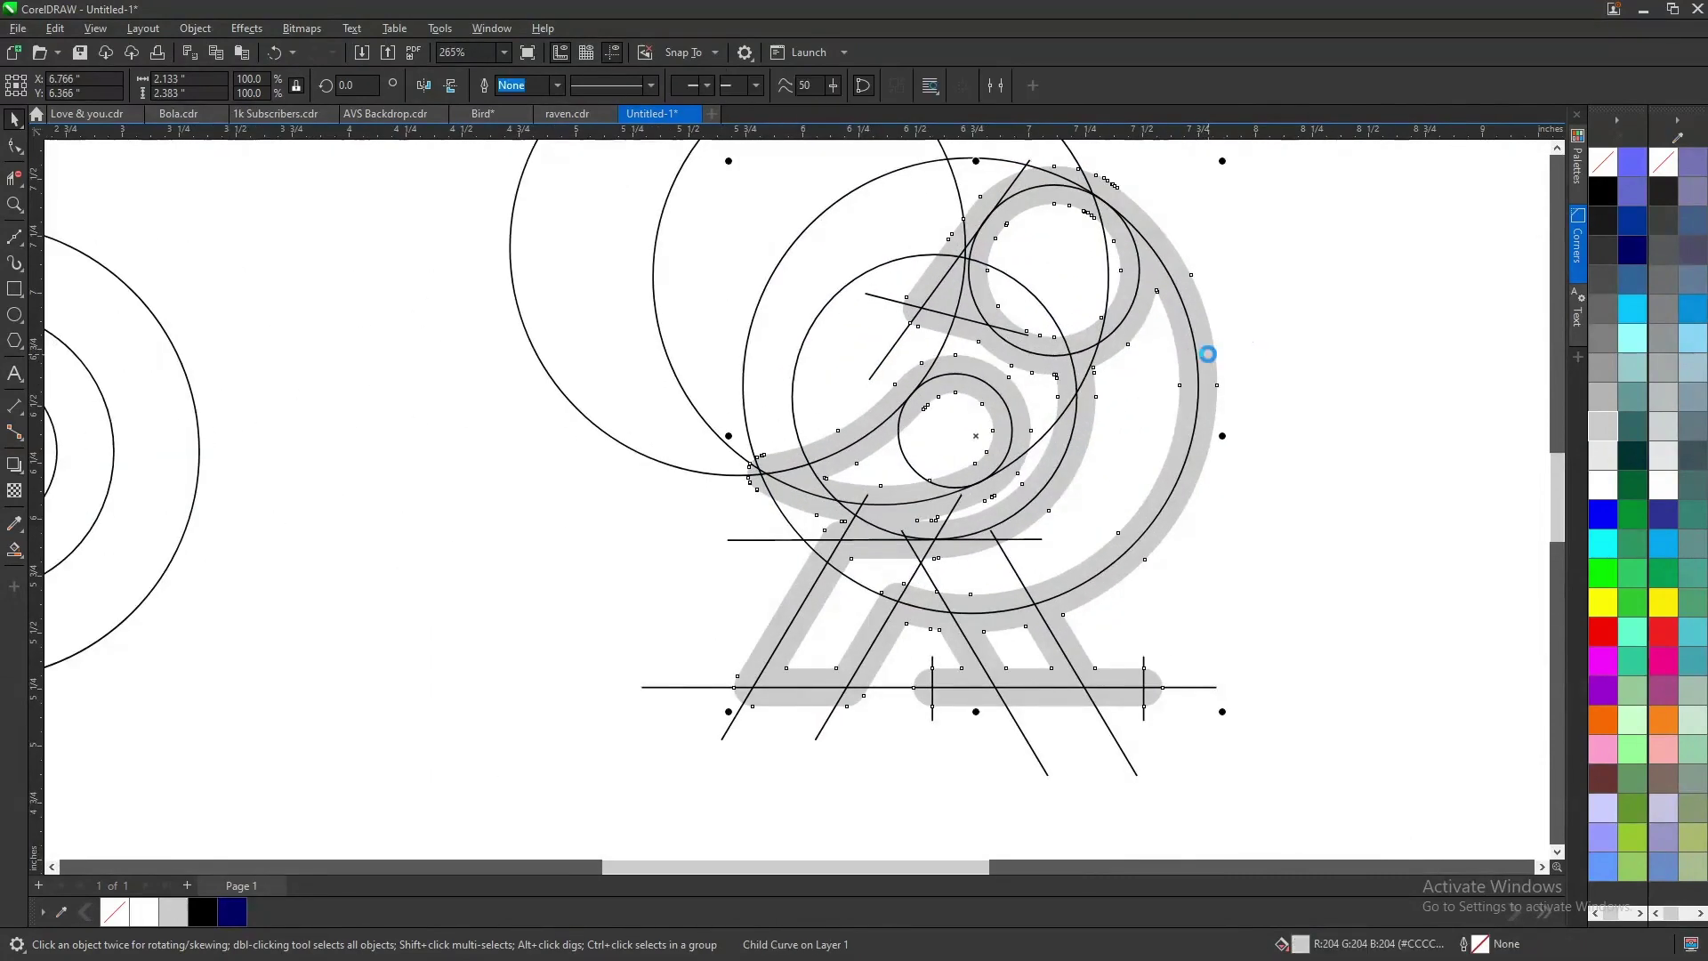
key(Page_Down)
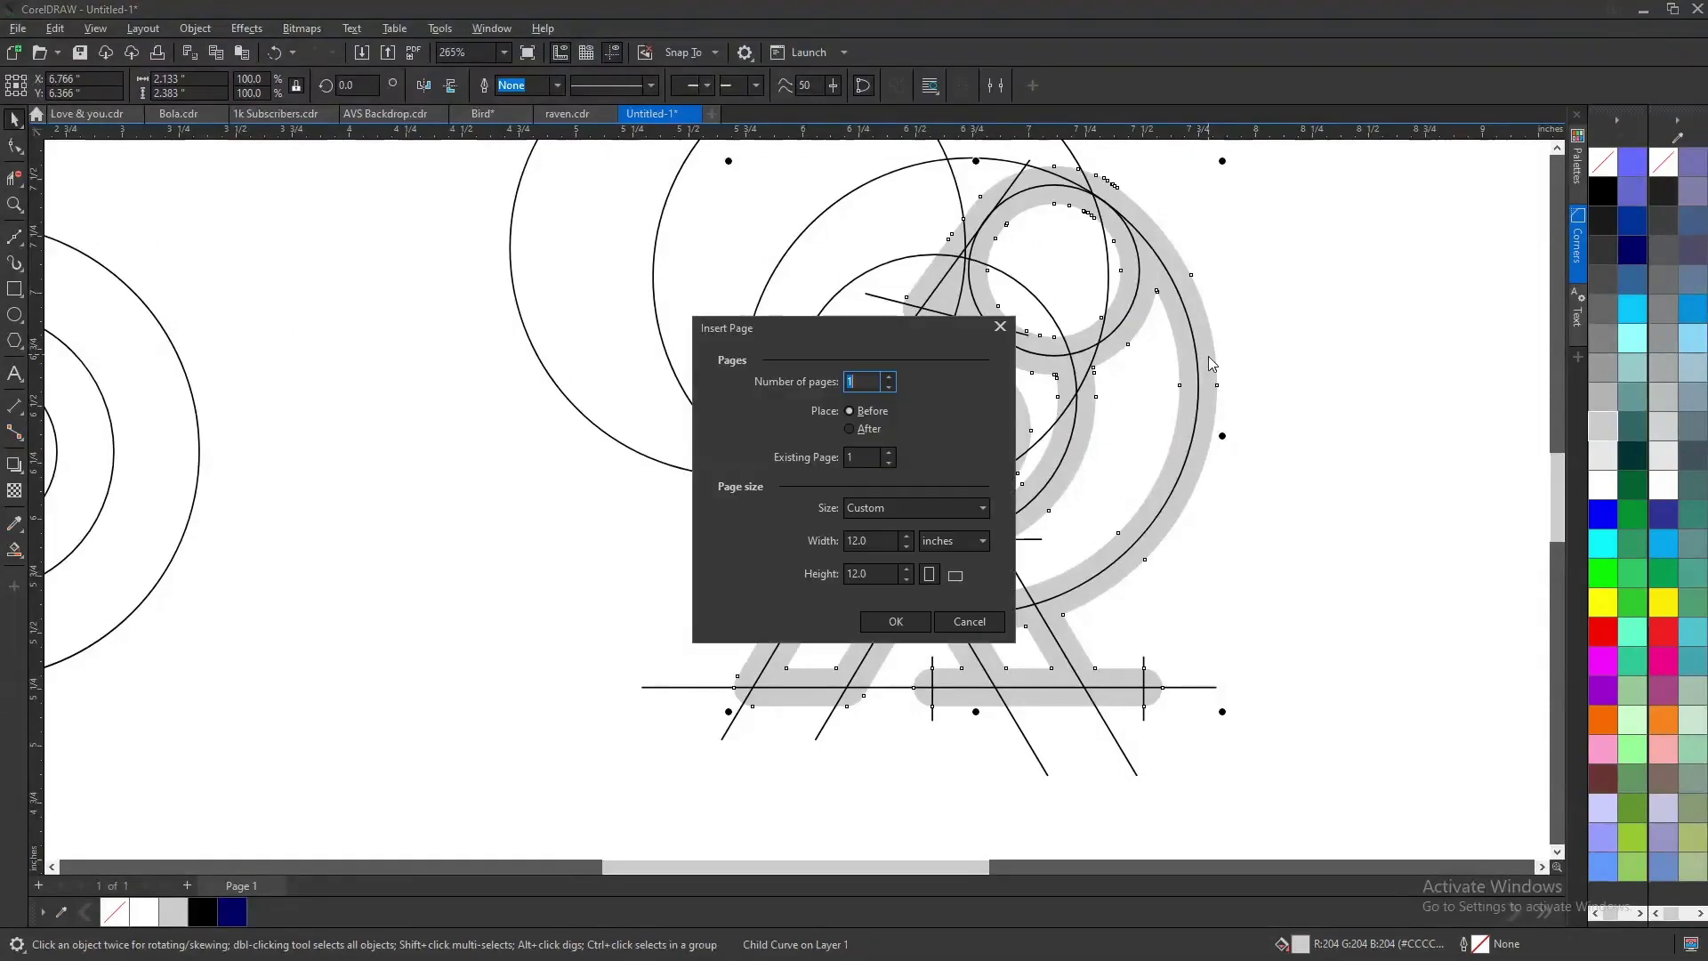
click(934, 618)
key(ctrl+v)
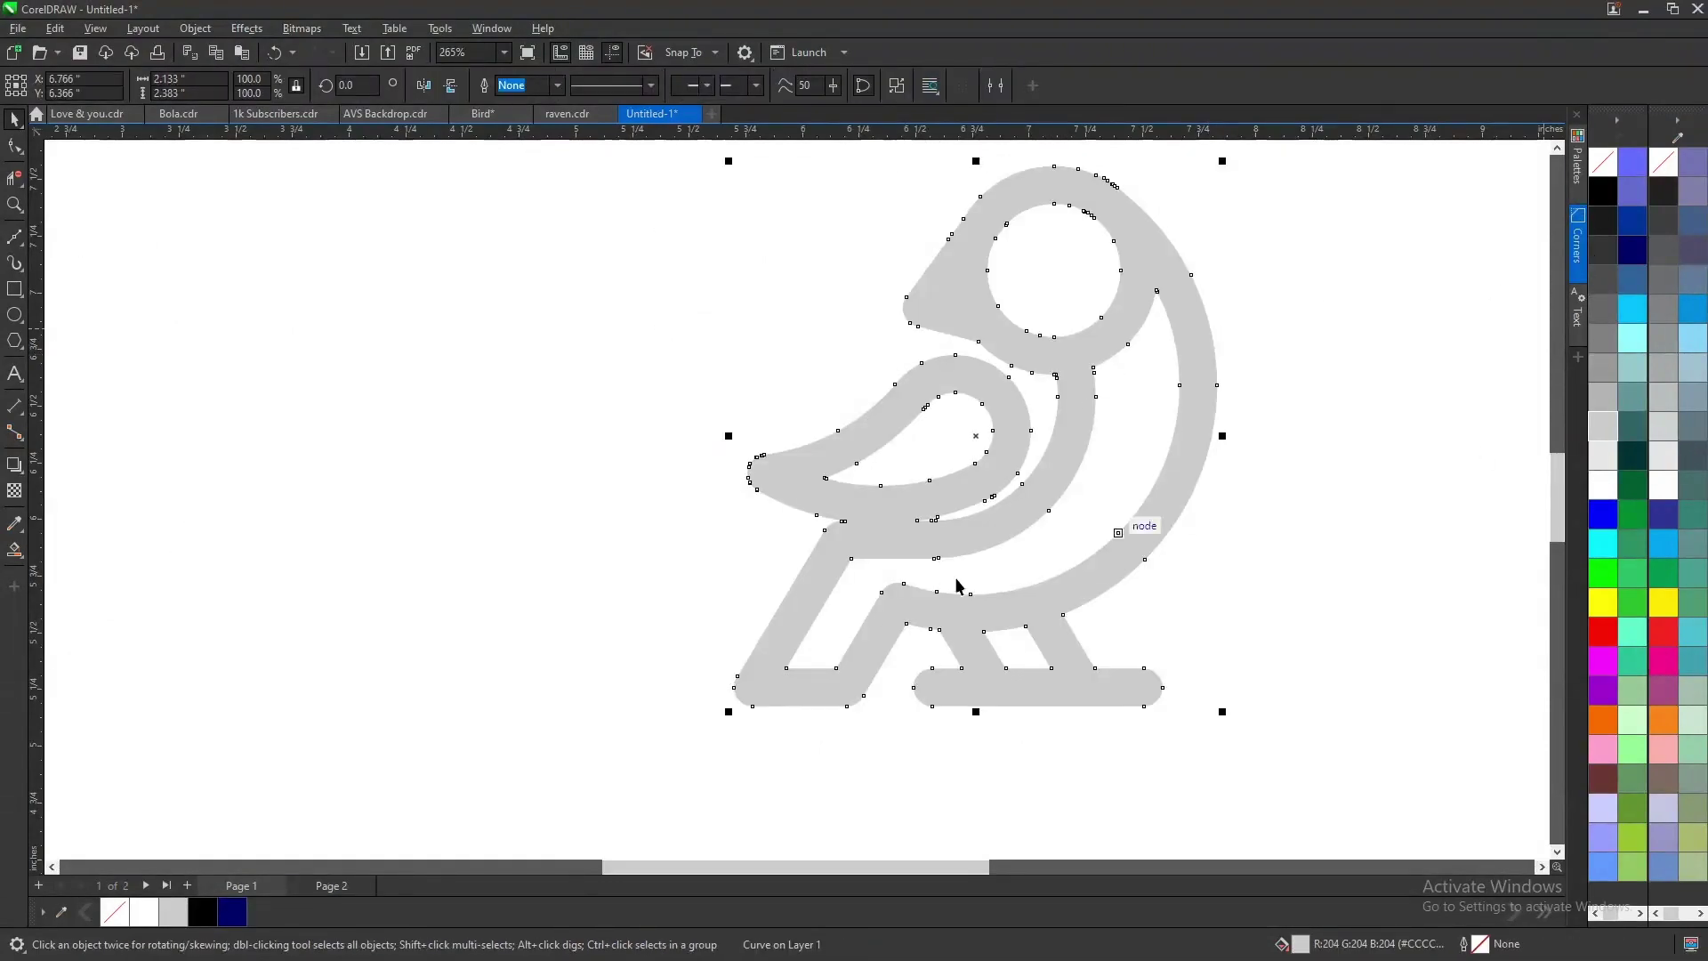
- Fill the pasted bird with deep navy blue (#000066) and deselect it
click(222, 916)
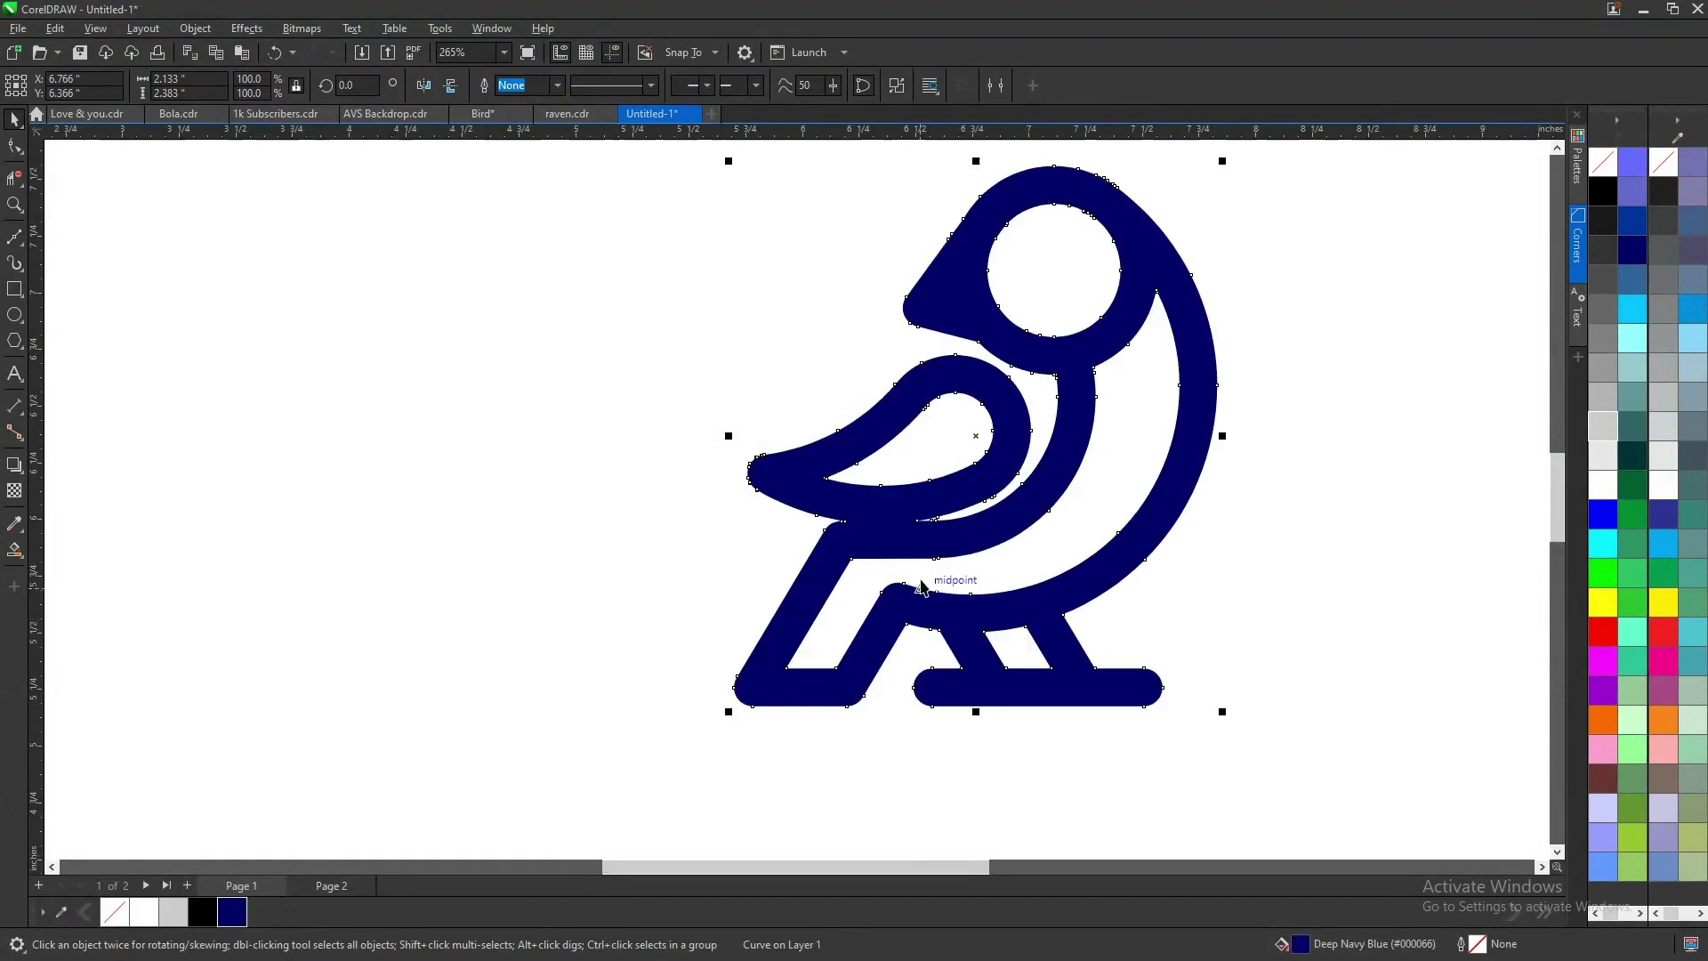
scroll(965, 558, down, 2)
scroll(1153, 504, down, 2)
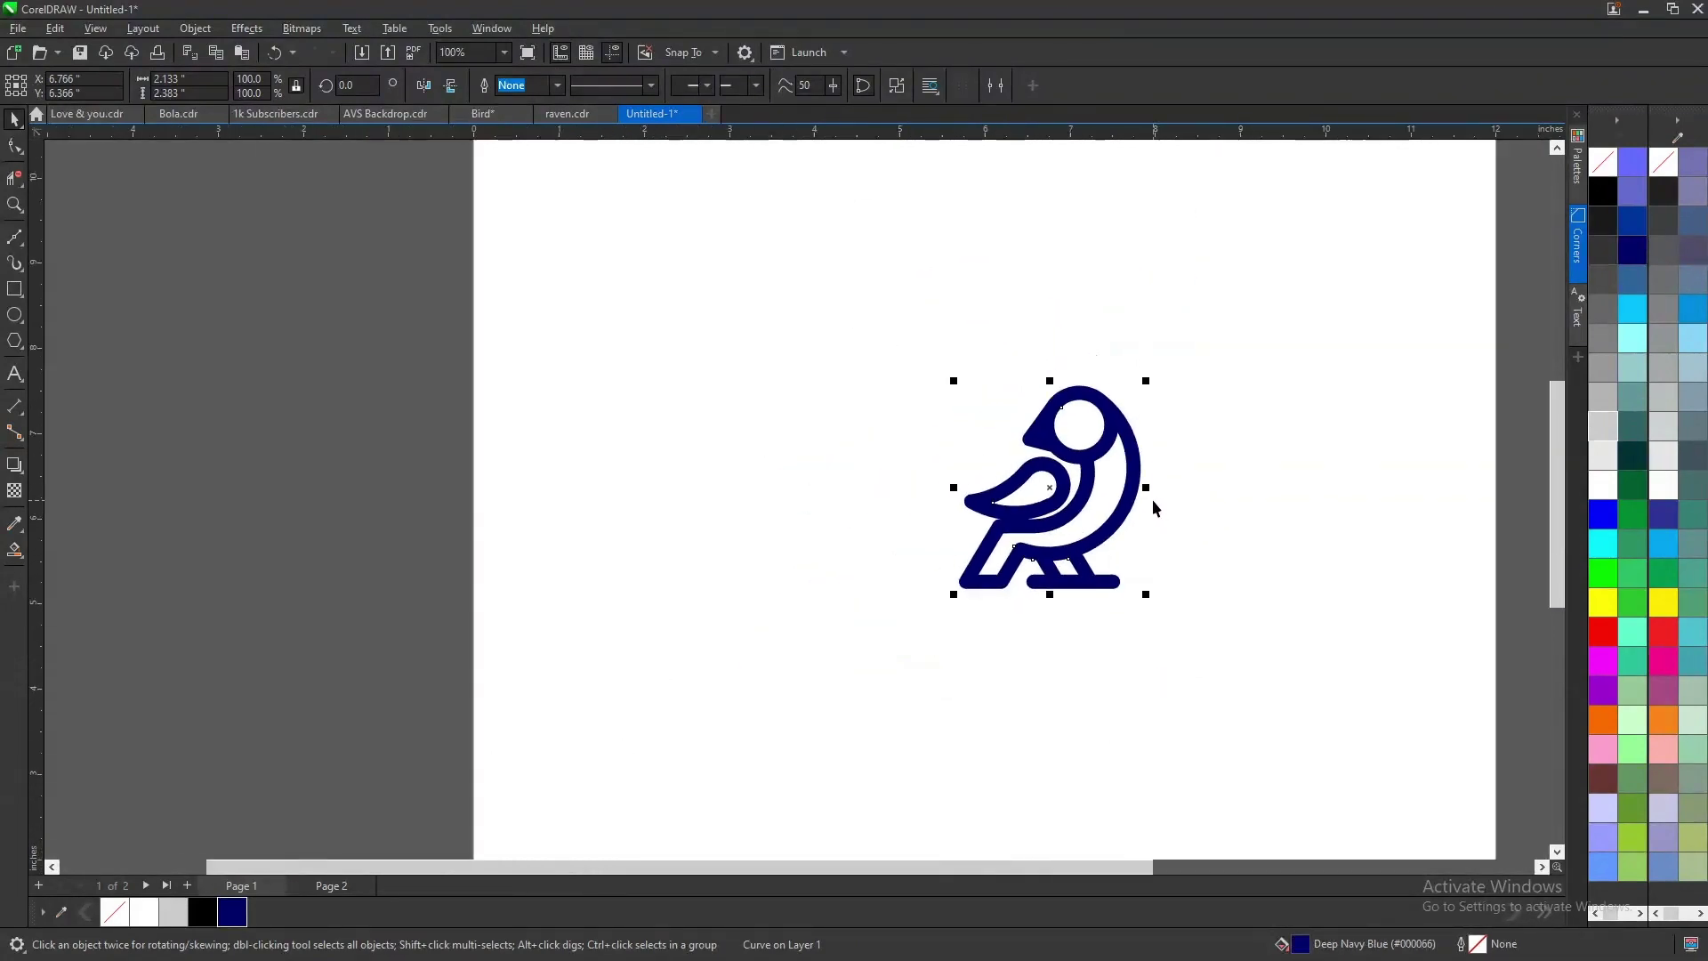
click(1201, 450)
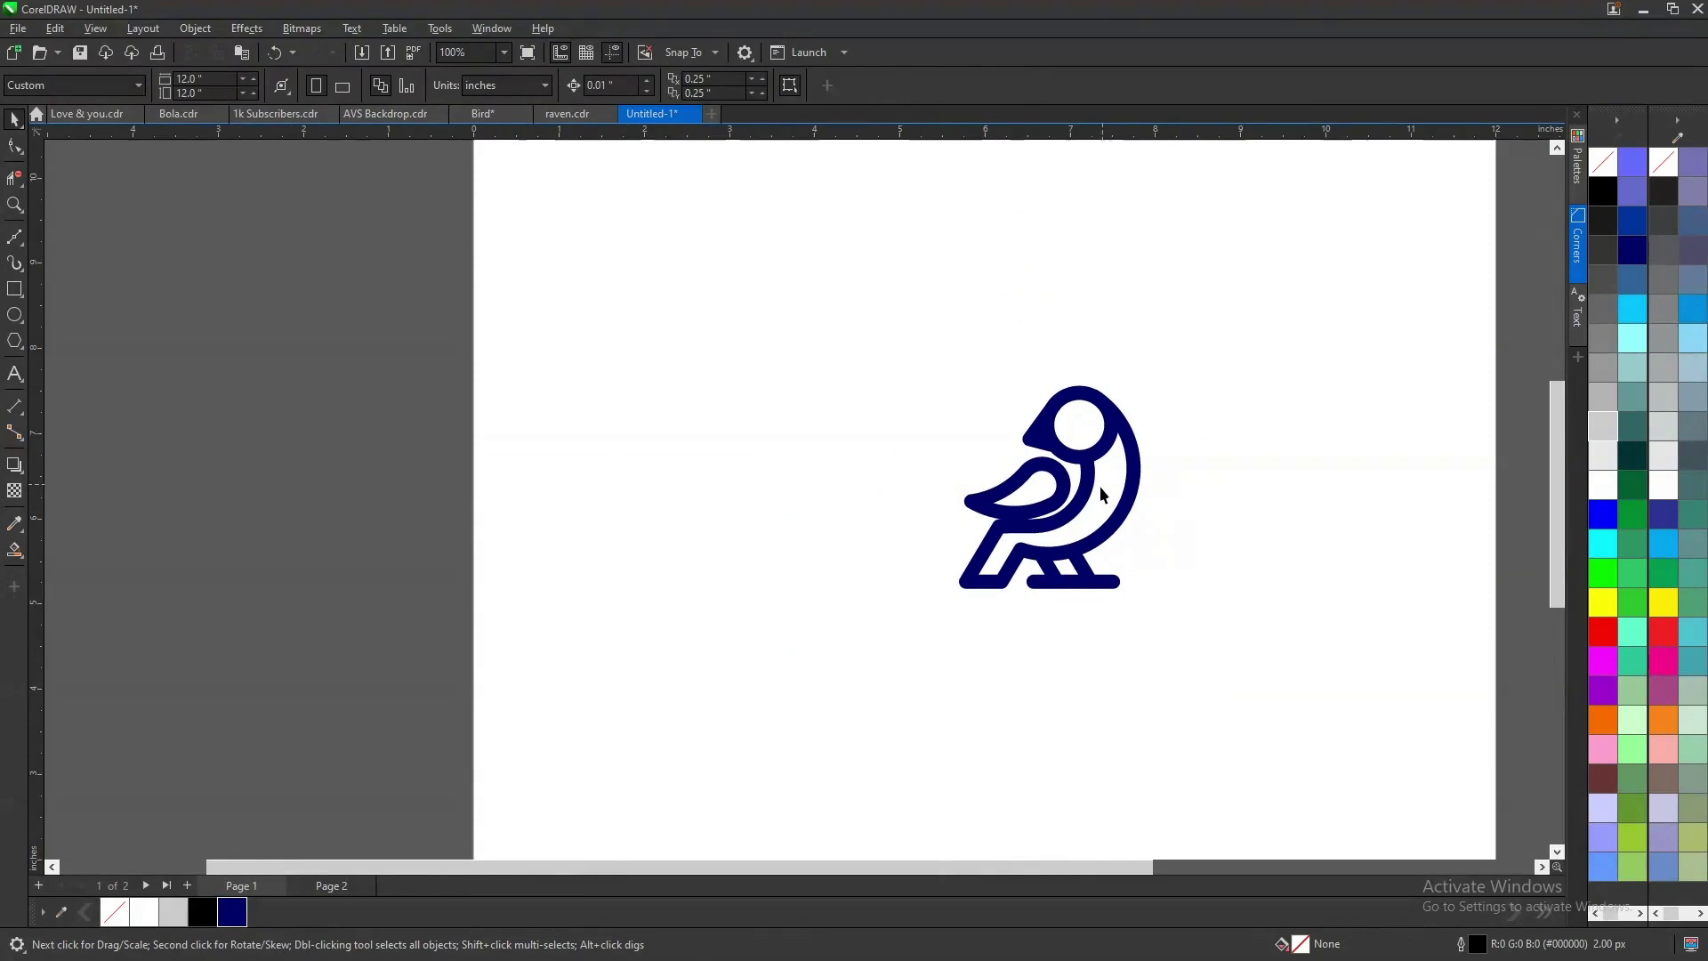
click(1094, 496)
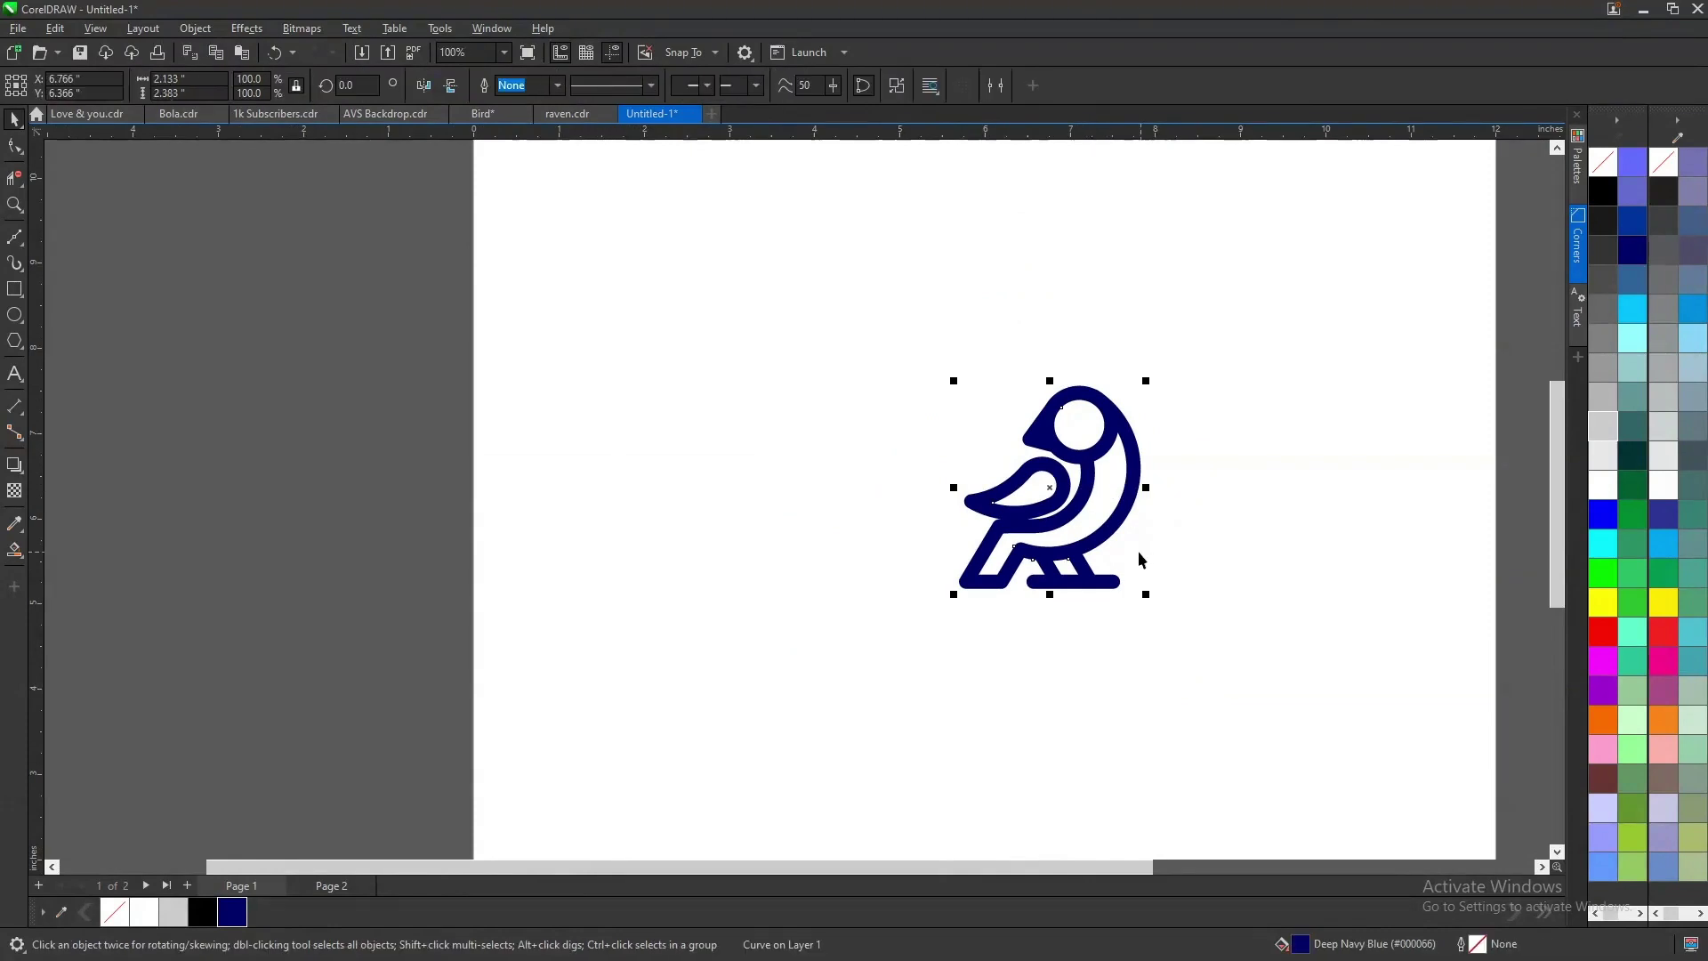
scroll(1099, 548, up, 2)
scroll(1098, 548, up, 2)
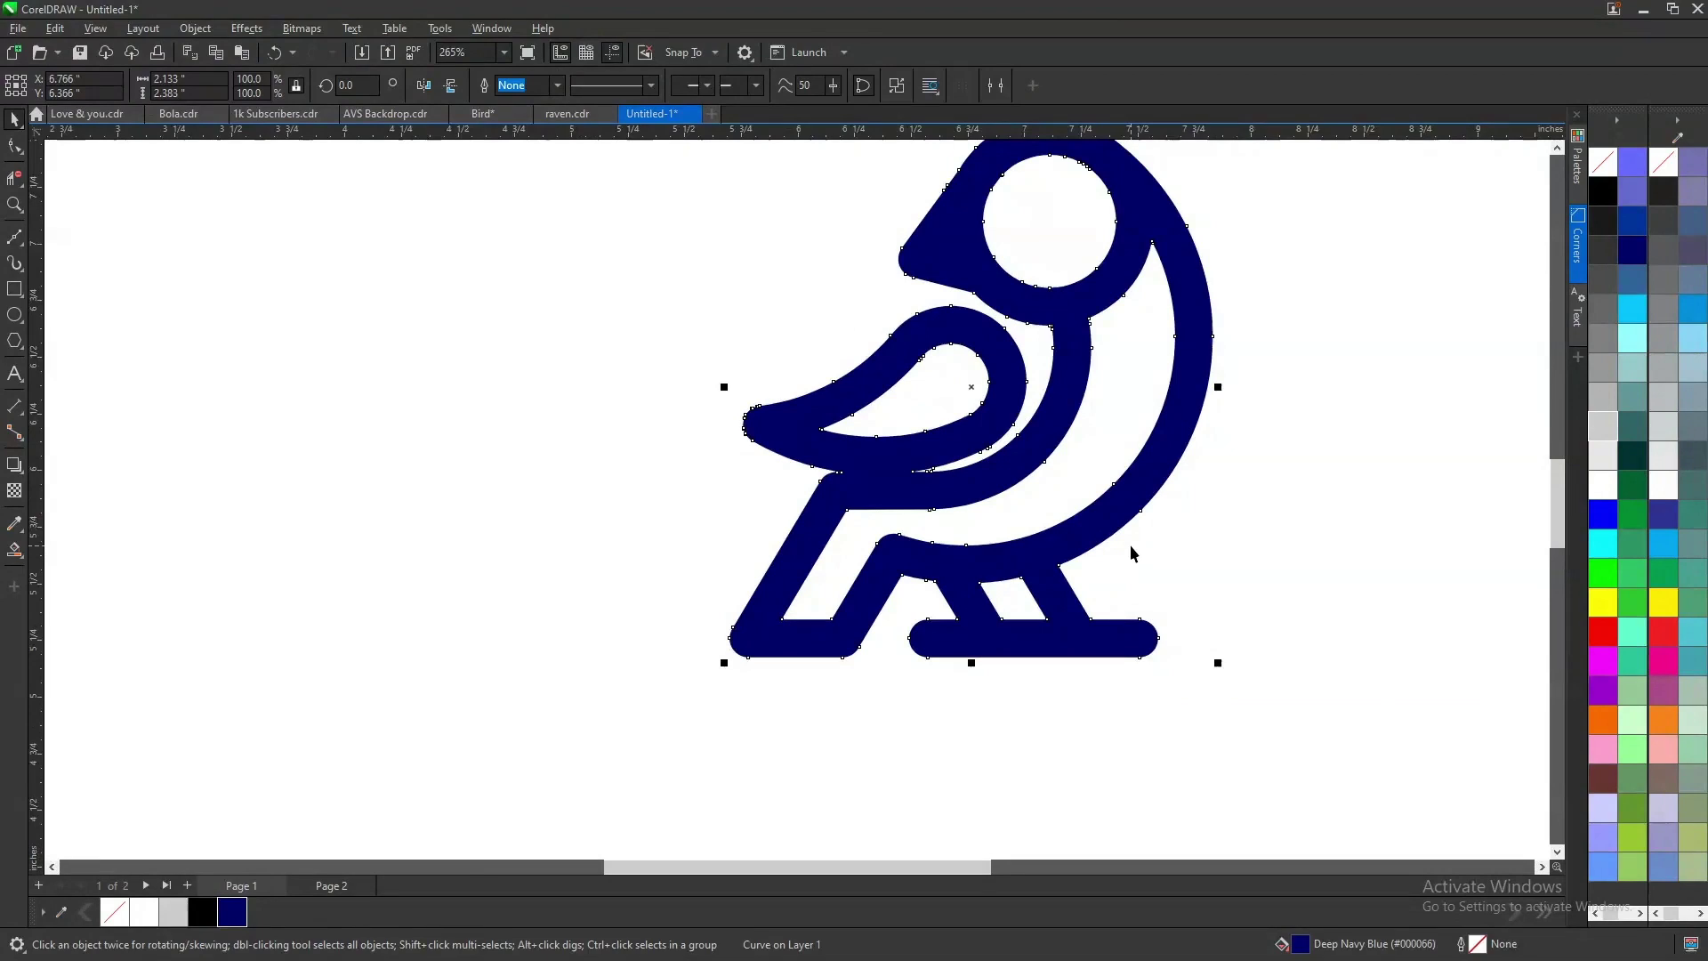
click(1213, 509)
scroll(1099, 553, down, 2)
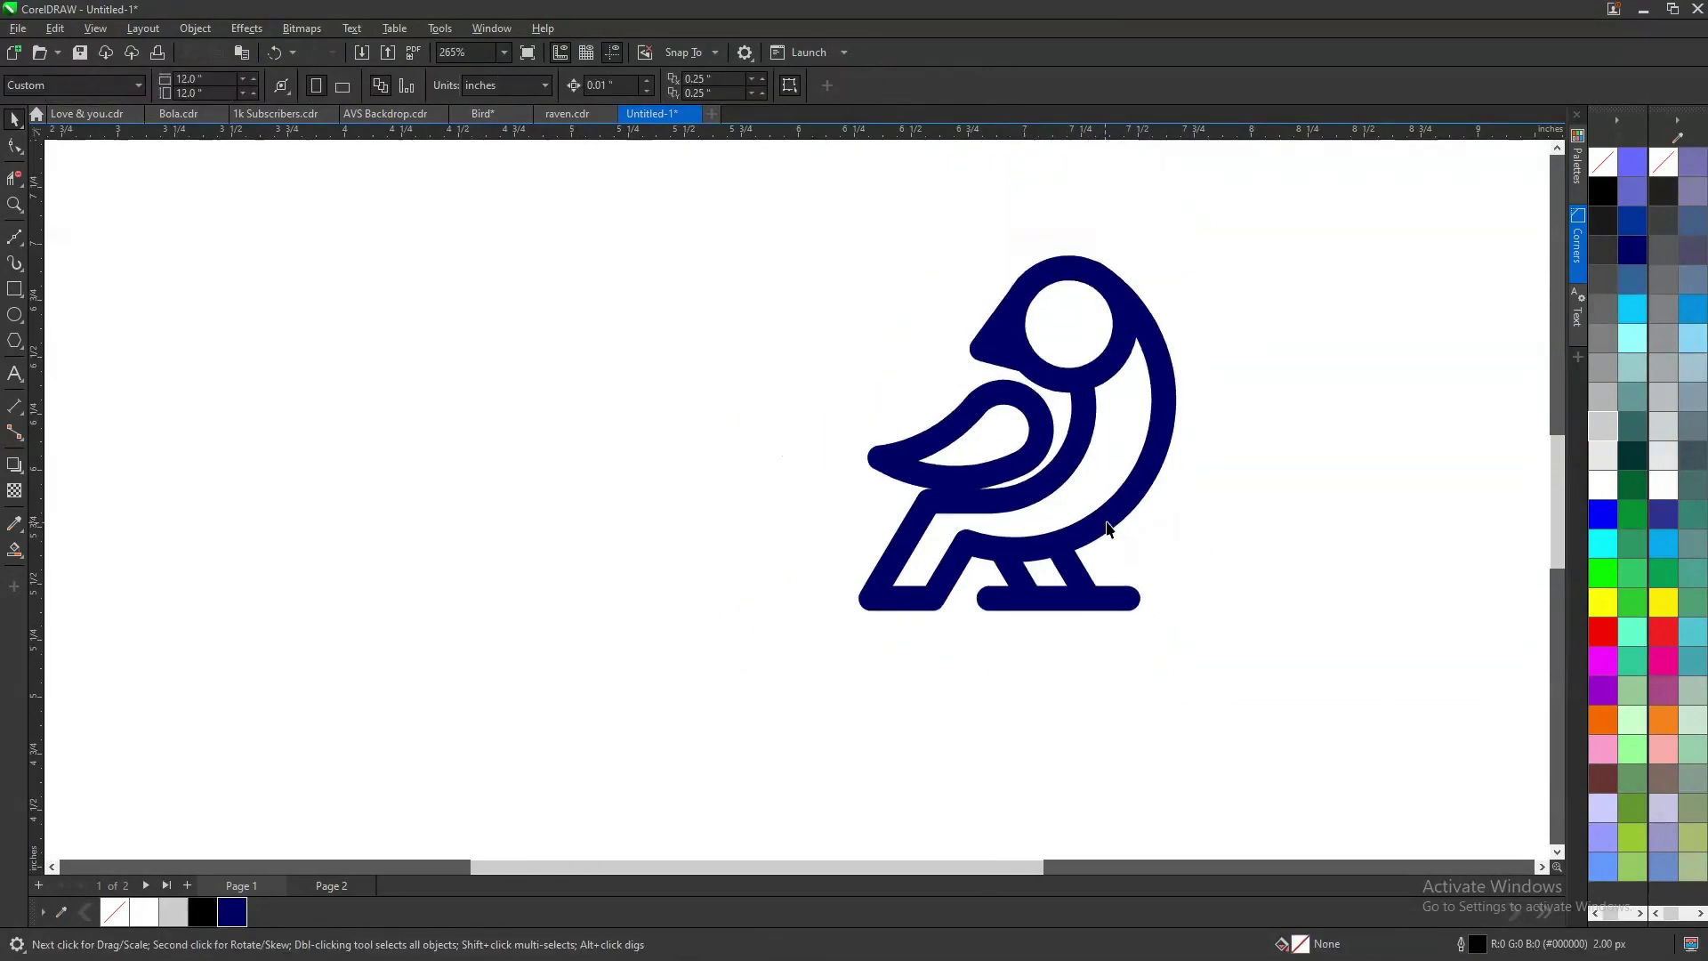